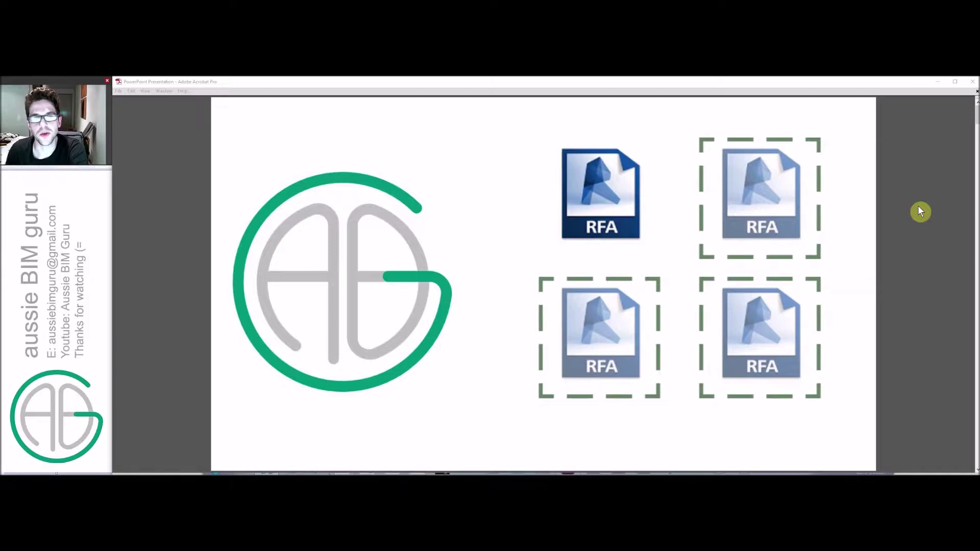
{"action": "key", "text": "Right"}
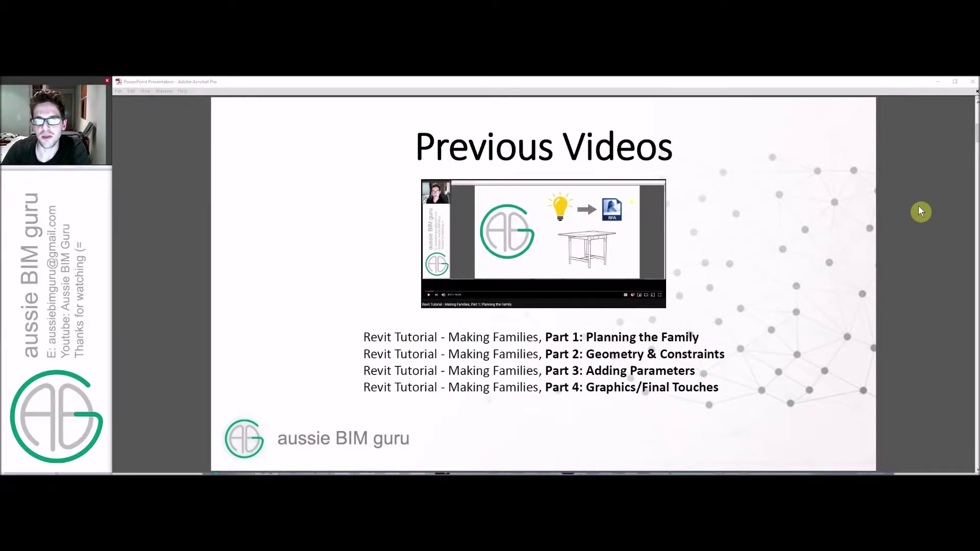
{"action": "scroll", "coordinate": [920, 206], "scroll_direction": "down", "scroll_amount": 1}
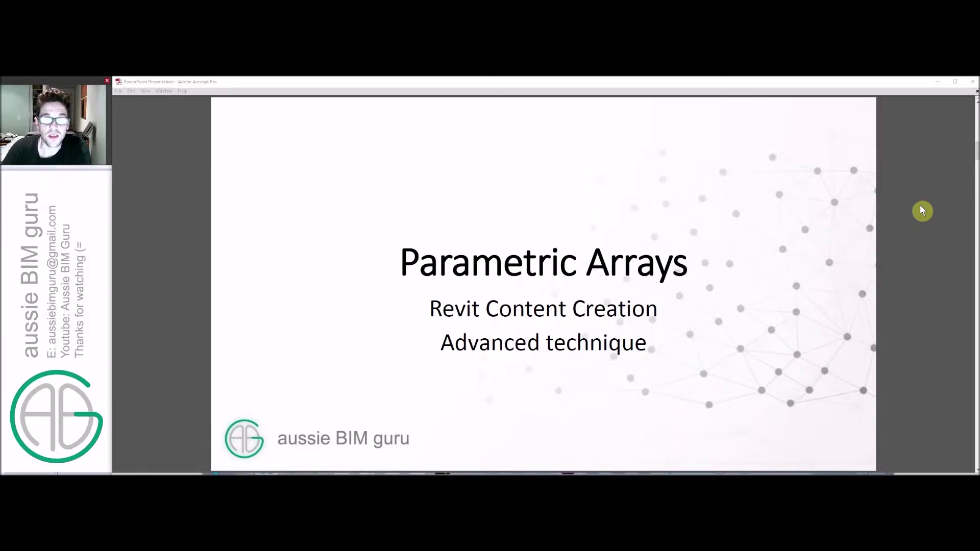
{"action": "scroll", "coordinate": [921, 210], "scroll_direction": "down", "scroll_amount": 1}
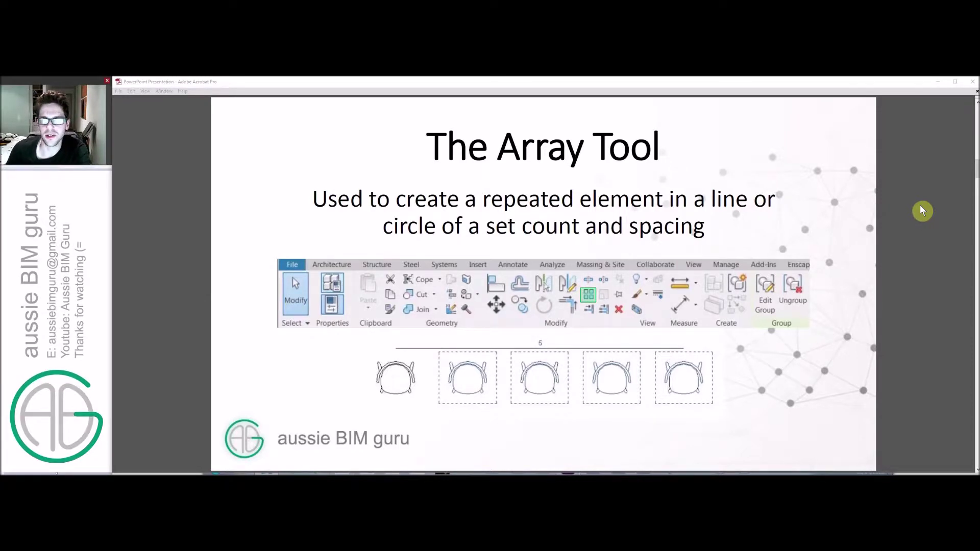
{"action": "scroll", "coordinate": [921, 207], "scroll_direction": "down", "scroll_amount": 1}
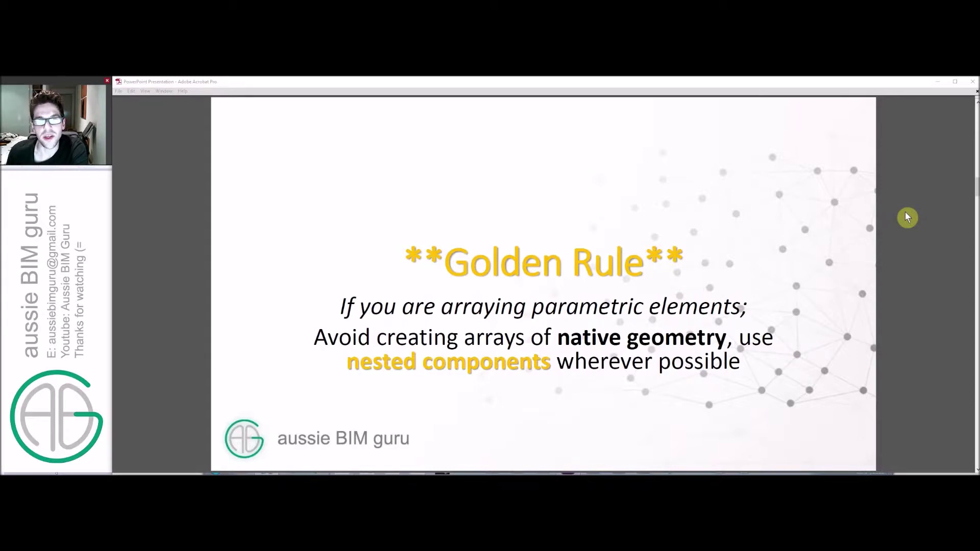
{"action": "scroll", "coordinate": [905, 213], "scroll_direction": "down", "scroll_amount": 1}
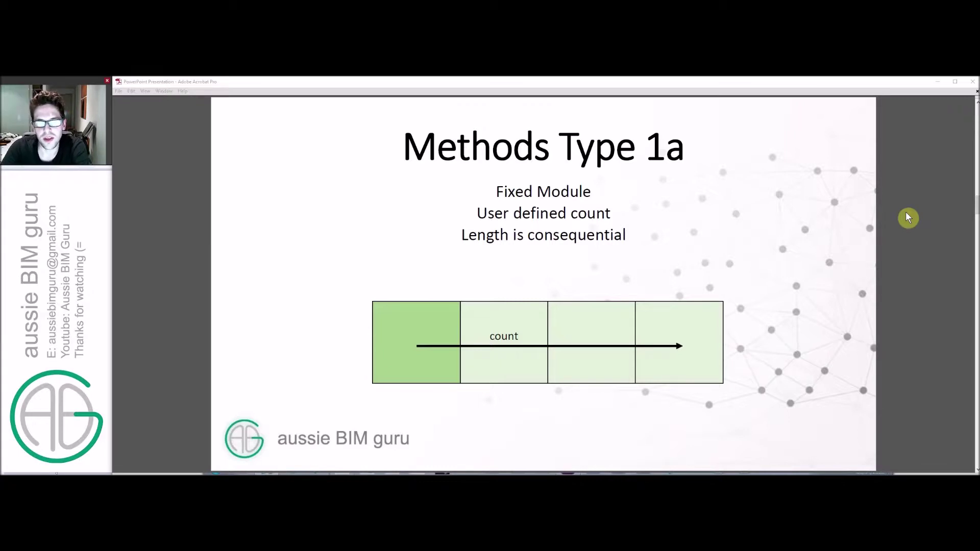
{"action": "key", "text": "Right"}
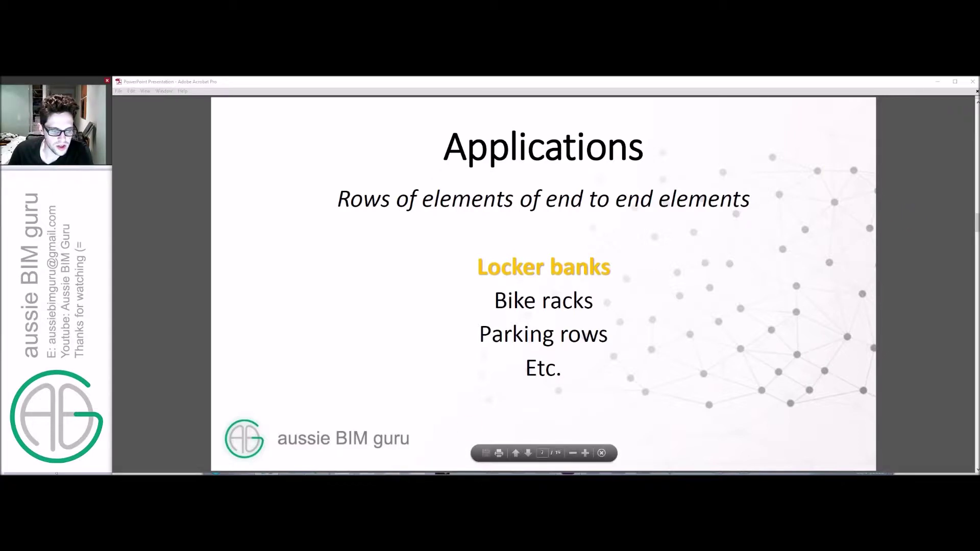
- Switch from the slides to the Demo > Arrays folder and open Locker.rfa in Revit
{"action": "left_click", "coordinate": [390, 469]}
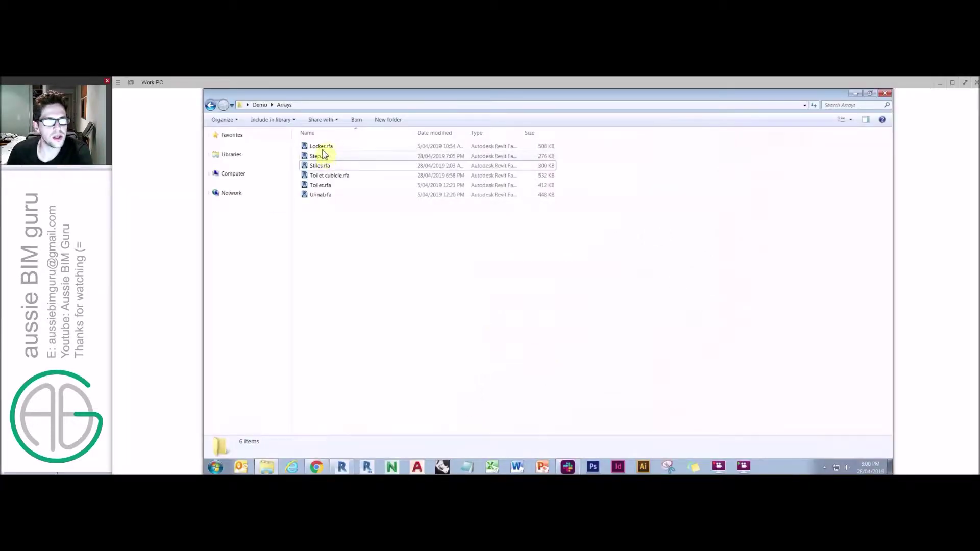
{"action": "double_click", "coordinate": [321, 146]}
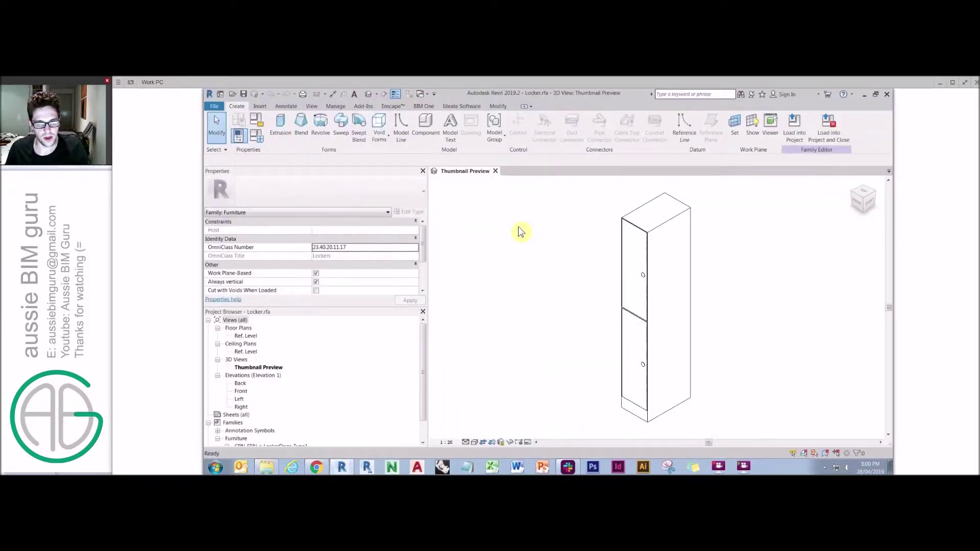
{"action": "key", "text": "ctrl+n"}
{"action": "left_click", "coordinate": [559, 224]}
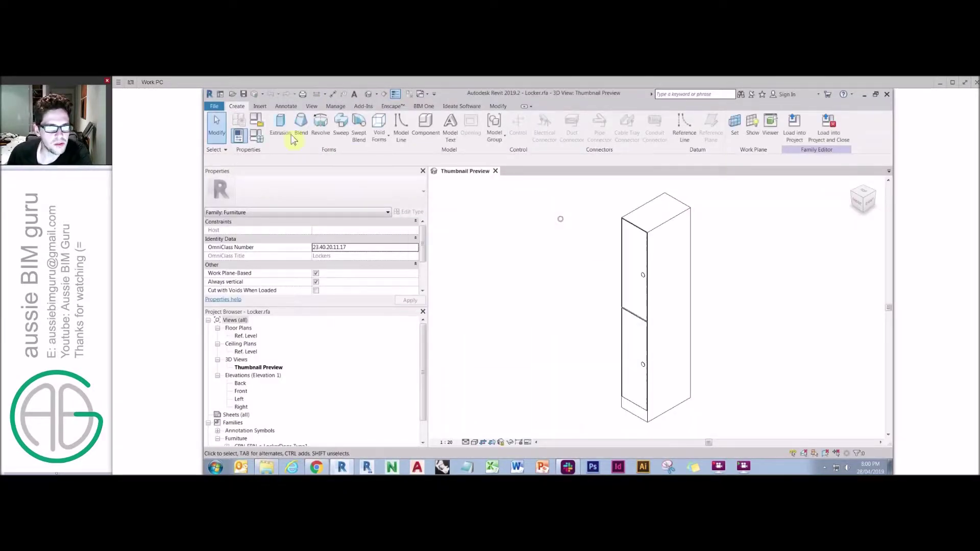
- Create a new family from the Metric Generic Model.rft template in the Family Templates folder
{"action": "left_click", "coordinate": [215, 106]}
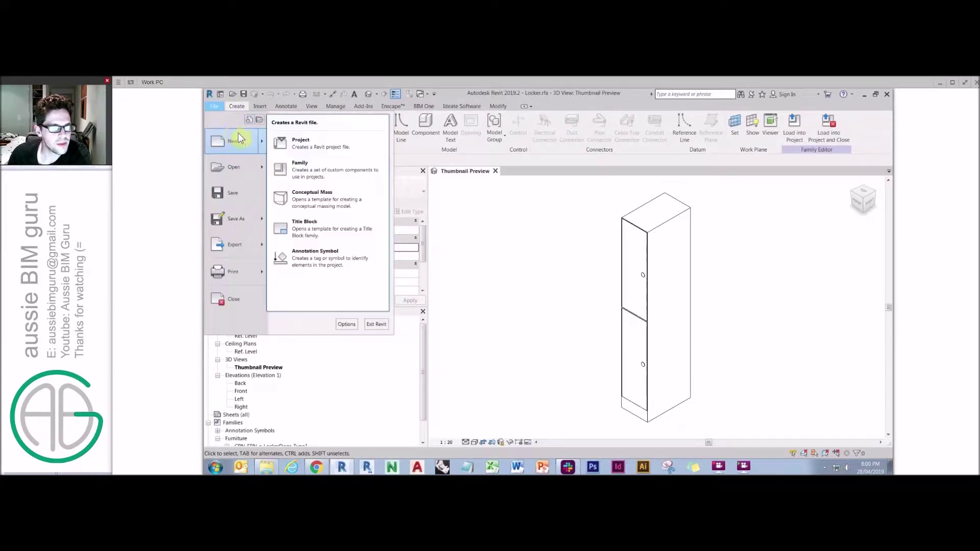
{"action": "left_click", "coordinate": [301, 162]}
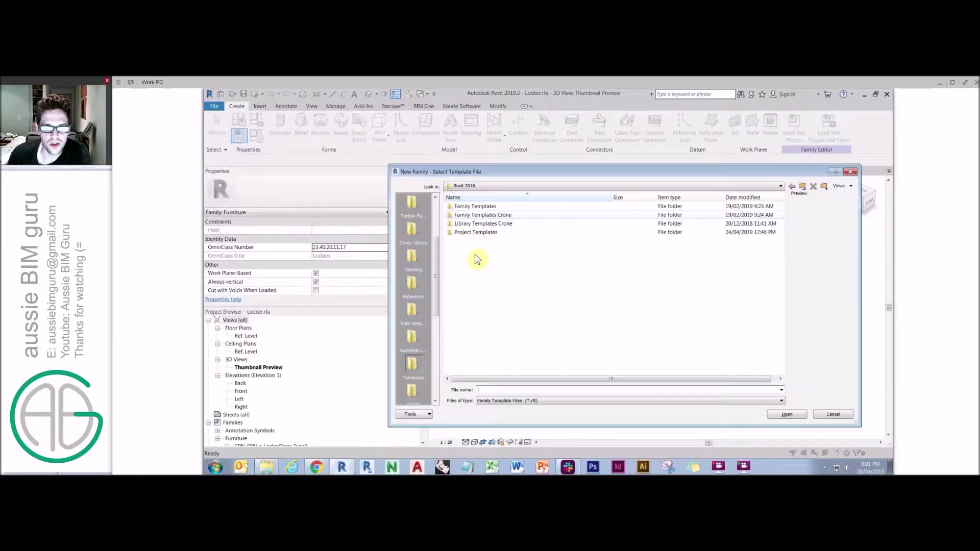
{"action": "double_click", "coordinate": [472, 207]}
{"action": "left_click", "coordinate": [482, 327]}
{"action": "scroll", "coordinate": [490, 360], "scroll_direction": "down", "scroll_amount": 6}
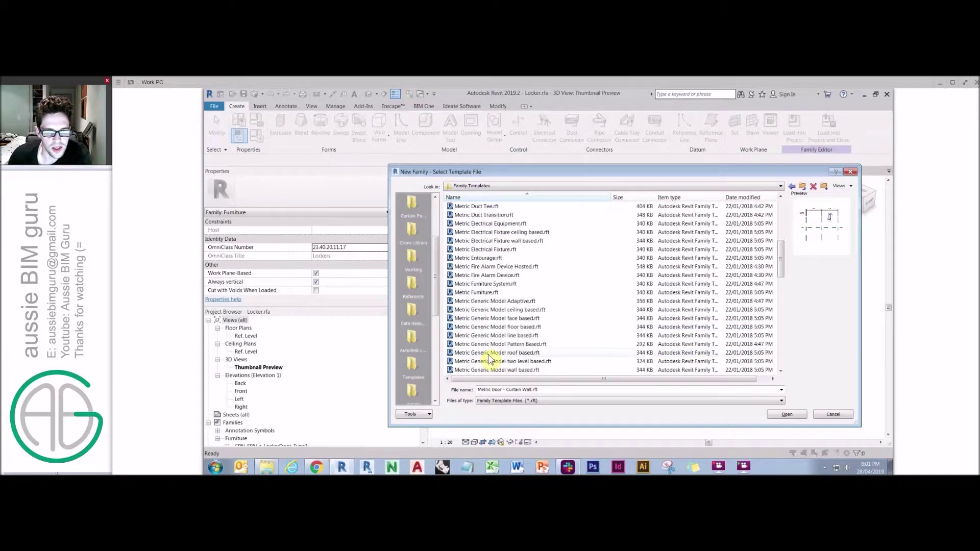
{"action": "scroll", "coordinate": [509, 310], "scroll_direction": "down", "scroll_amount": 2}
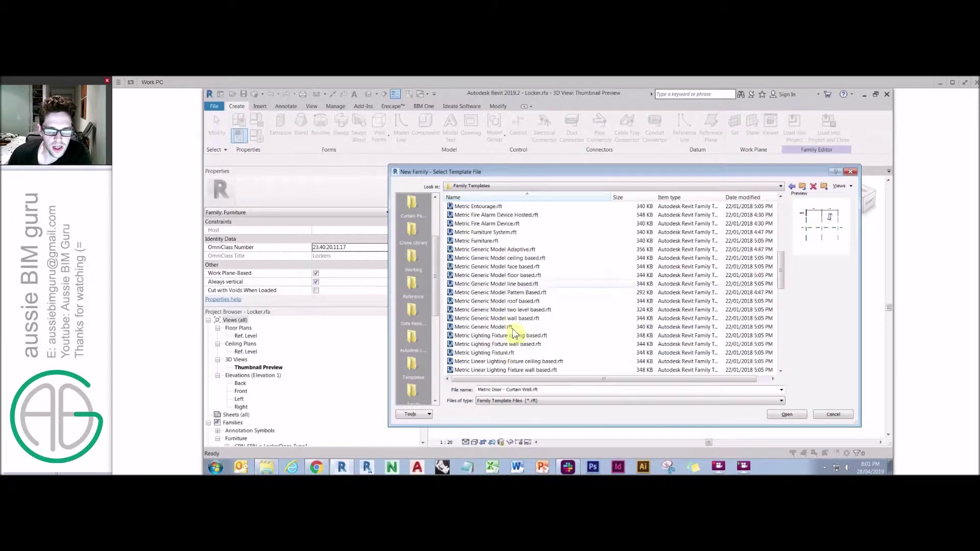
{"action": "left_click", "coordinate": [511, 327]}
{"action": "left_click", "coordinate": [788, 415]}
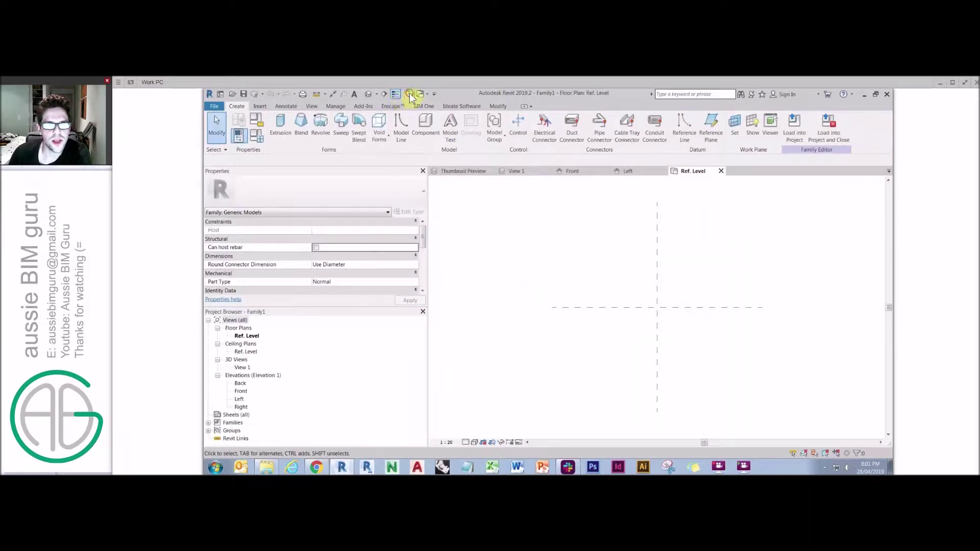
- Load the Locker family into the new family and place one locker on the work plane near the reference planes' intersection
{"action": "left_click", "coordinate": [410, 93]}
{"action": "left_click", "coordinate": [460, 171]}
{"action": "left_click", "coordinate": [794, 125]}
{"action": "left_click", "coordinate": [585, 127]}
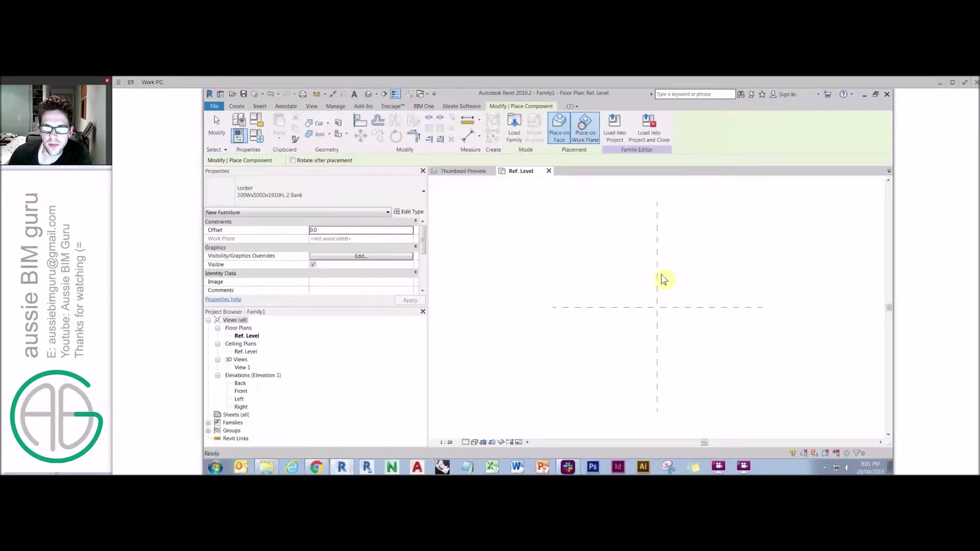
{"action": "middle_click_drag", "start_coordinate": [691, 320], "coordinate": [595, 311]}
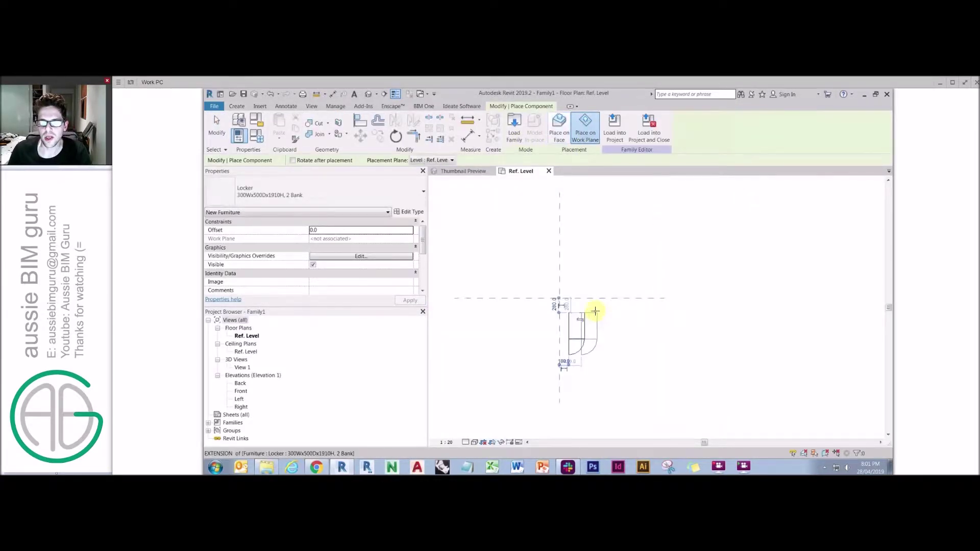
{"action": "key", "text": "Escape"}
{"action": "key", "text": "Escape"}
- Set the vertical centre reference plane's Is Reference property to Left
{"action": "left_click", "coordinate": [560, 296]}
{"action": "left_click", "coordinate": [412, 291]}
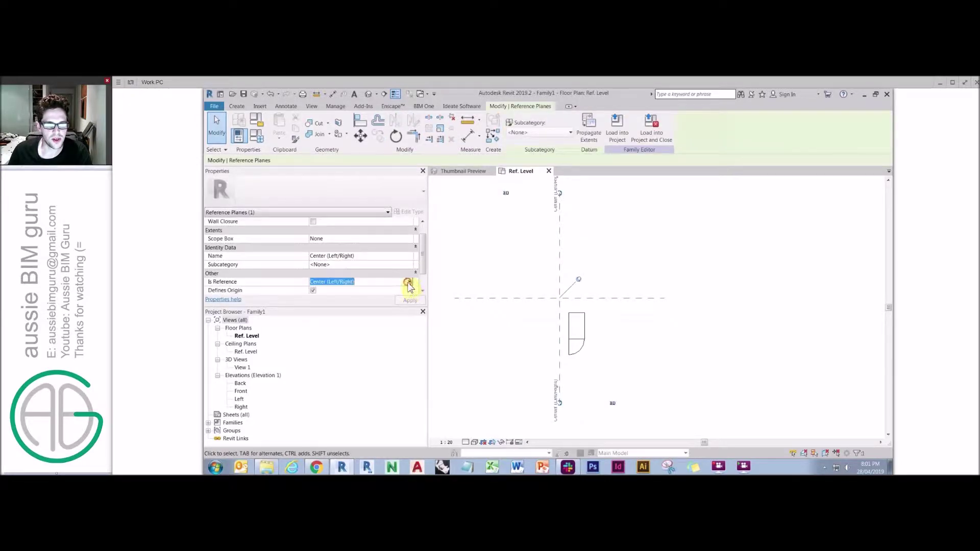
{"action": "left_click", "coordinate": [409, 281]}
{"action": "left_click", "coordinate": [362, 287]}
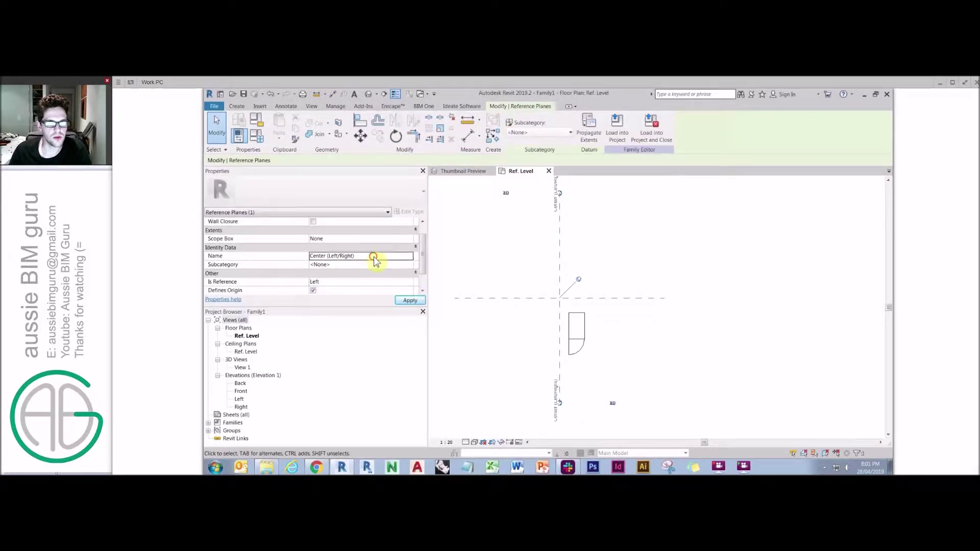
- Set the horizontal centre reference plane's Is Reference property to Back and rename the plane Back
{"action": "left_click", "coordinate": [587, 299]}
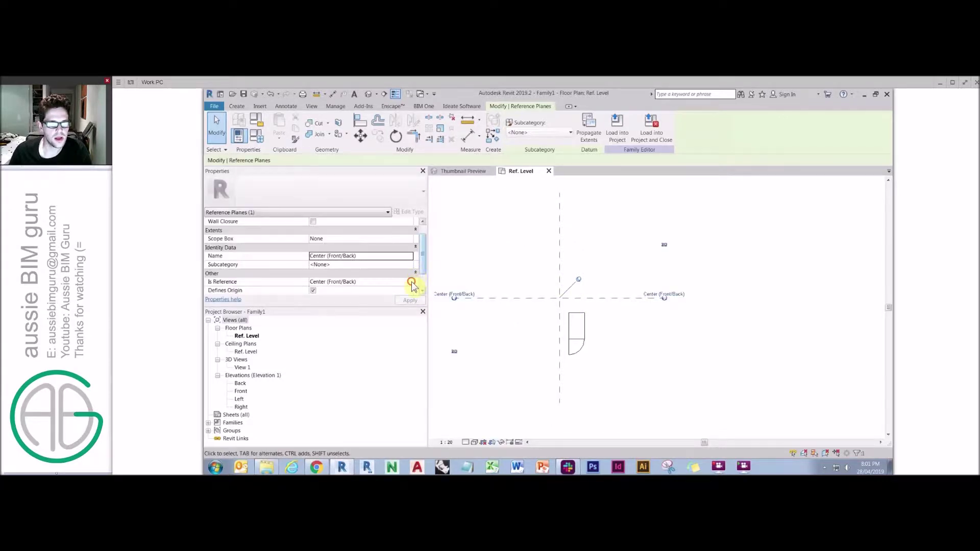
{"action": "left_click", "coordinate": [410, 281]}
{"action": "left_click", "coordinate": [329, 313]}
{"action": "left_click", "coordinate": [385, 255]}
{"action": "left_click", "coordinate": [590, 234]}
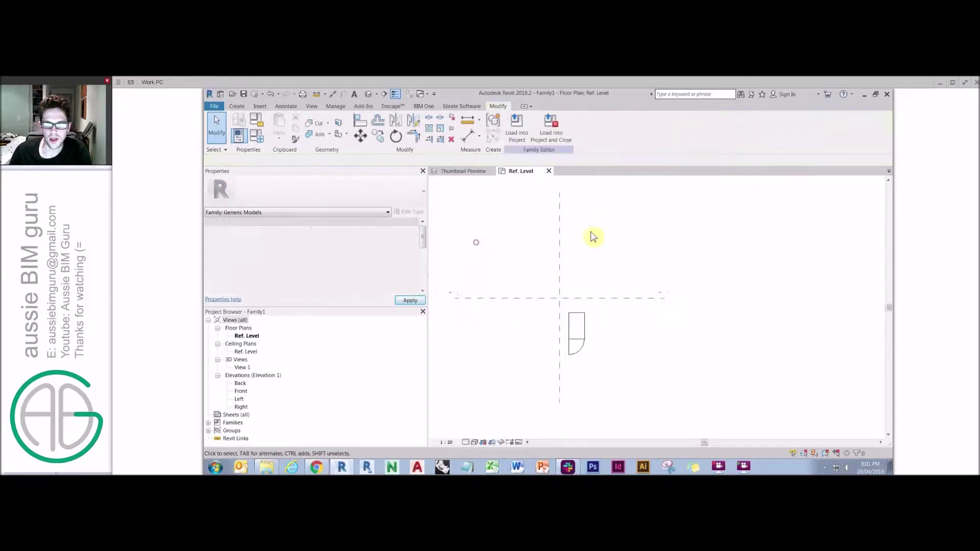
- Create a grouped, associated linear array of the locker with 2 items, placing the 2nd one horizontally beside the first
{"action": "left_click", "coordinate": [574, 319]}
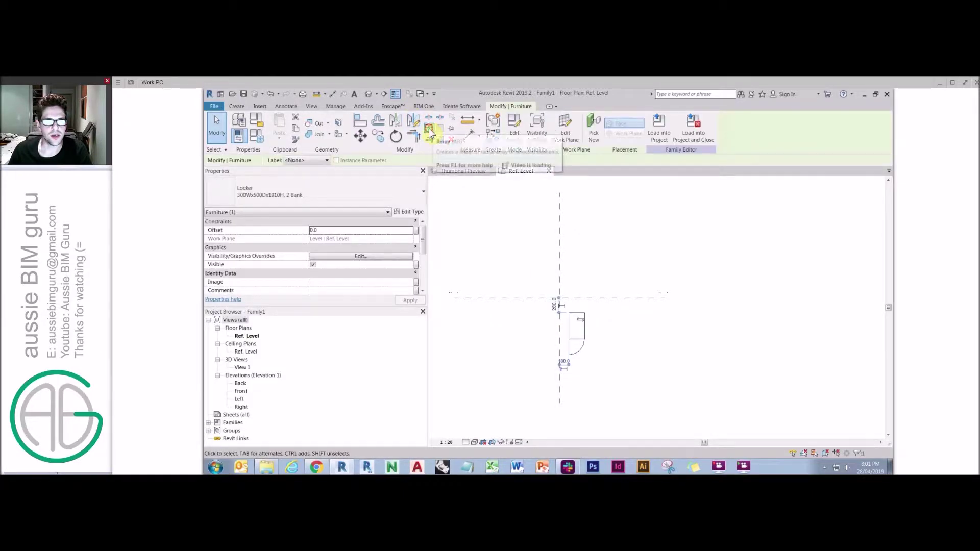
{"action": "left_click", "coordinate": [433, 133]}
{"action": "left_click", "coordinate": [580, 316]}
{"action": "left_click", "coordinate": [610, 315]}
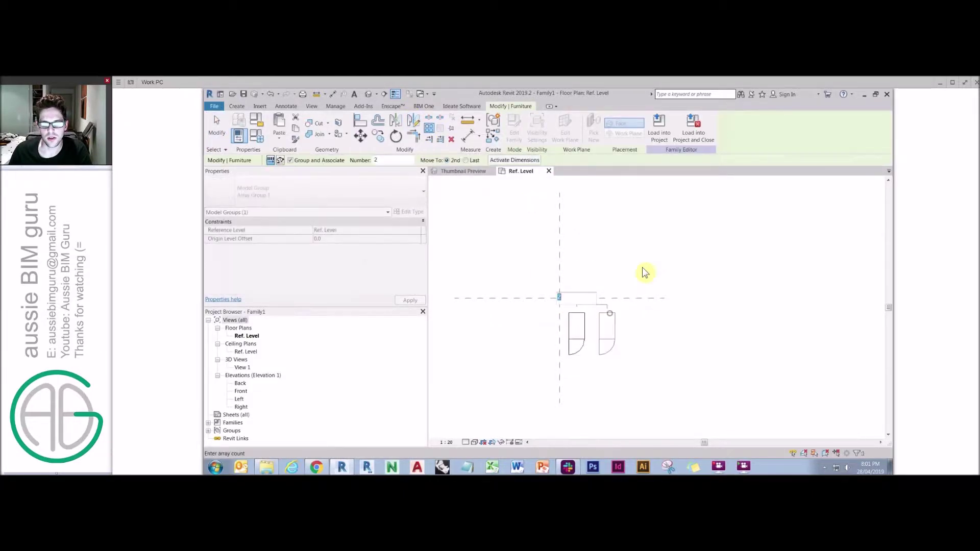
- Label the locker array's count with a new instance family parameter named Count
{"action": "left_click", "coordinate": [605, 308]}
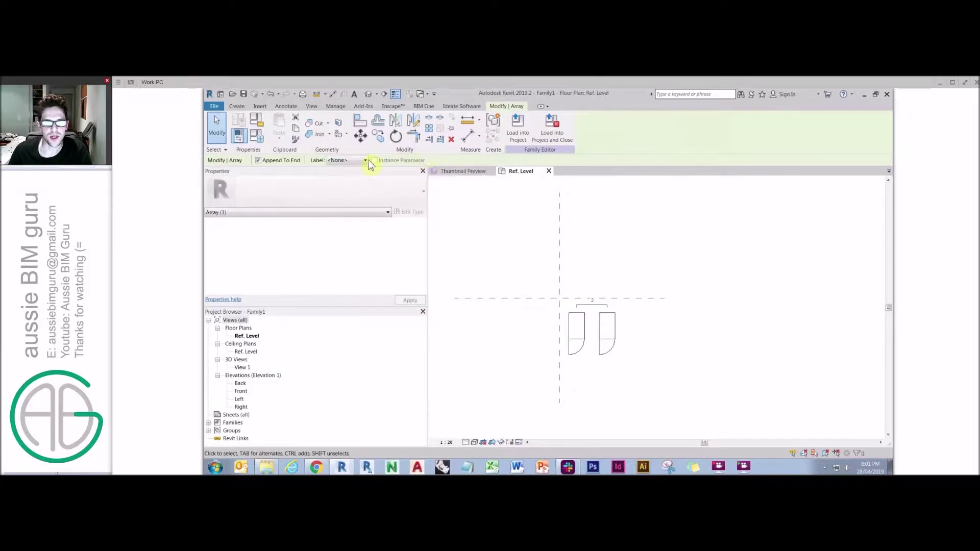
{"action": "left_click", "coordinate": [355, 161]}
{"action": "left_click", "coordinate": [349, 173]}
{"action": "type", "text": "c"}
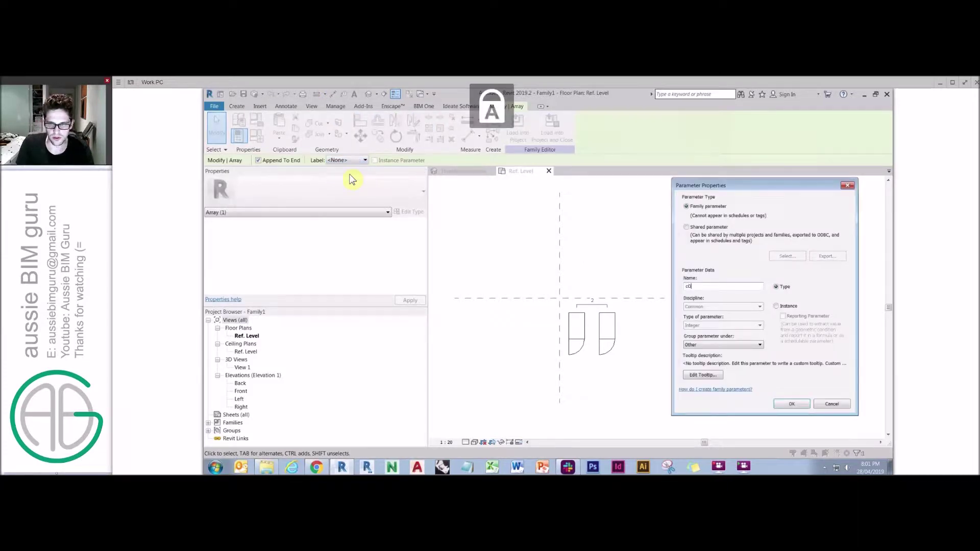
{"action": "type", "text": "ount"}
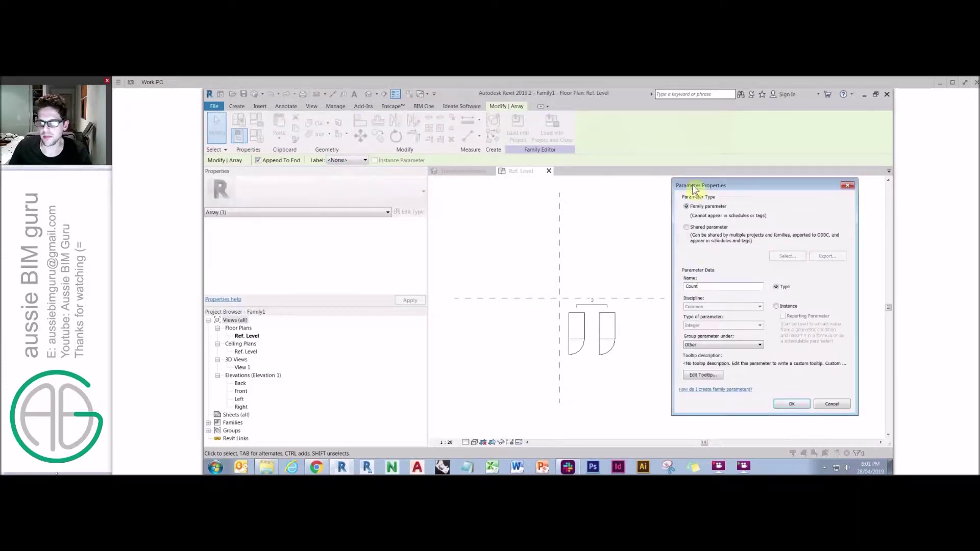
{"action": "left_click", "coordinate": [777, 305]}
{"action": "left_click", "coordinate": [791, 404]}
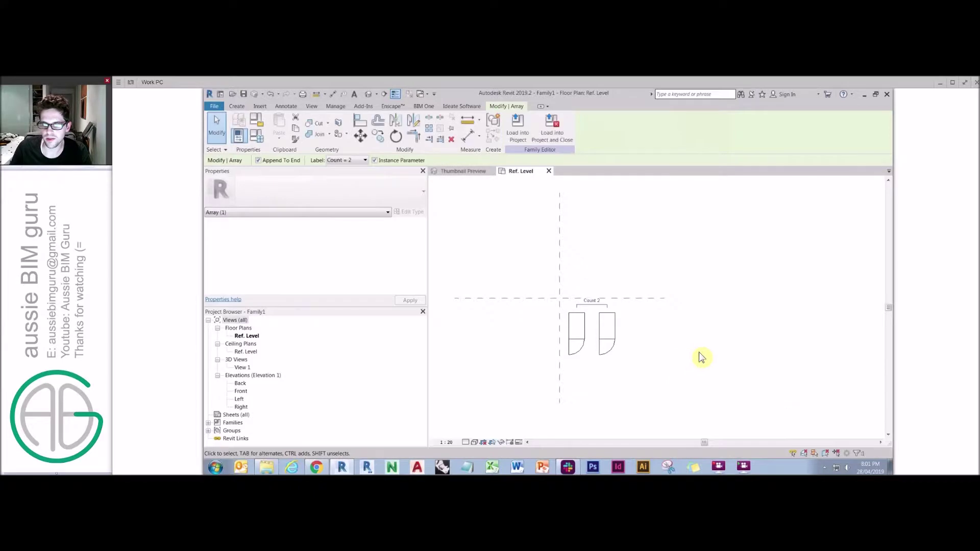
- Set the Count parameter to 5 in the family types and apply it to the locker array
{"action": "left_click", "coordinate": [613, 316]}
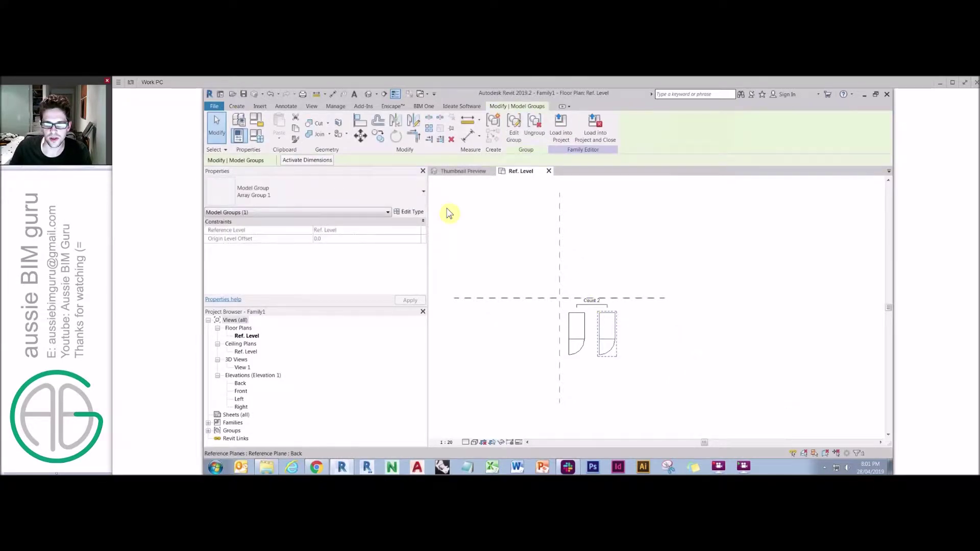
{"action": "left_click", "coordinate": [257, 135]}
{"action": "double_click", "coordinate": [360, 214]}
{"action": "type", "text": "5"}
{"action": "left_click", "coordinate": [464, 400]}
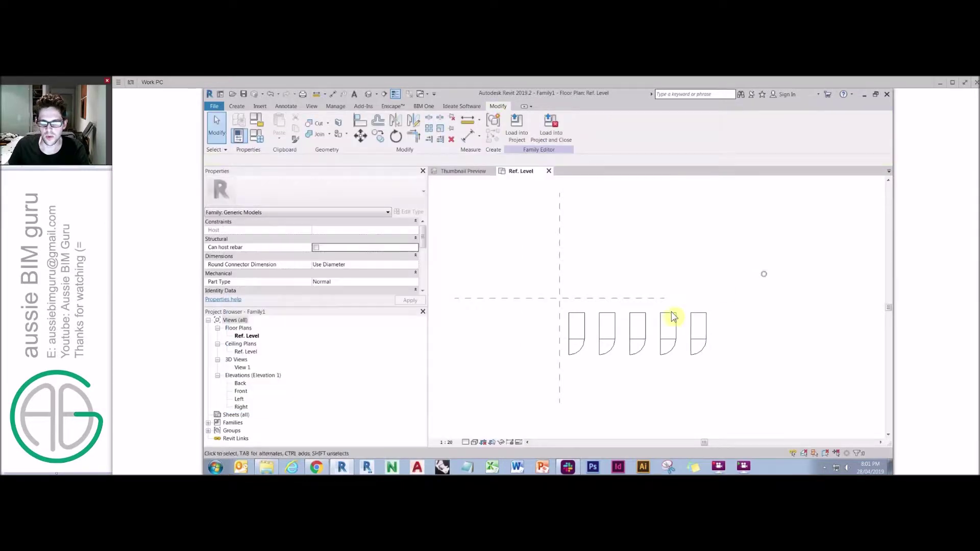
- Align the first locker's side edge with the vertical reference plane and its rear edge with the Back reference plane
{"action": "key", "text": "a"}
{"action": "key", "text": "l"}
{"action": "left_click", "coordinate": [559, 293]}
{"action": "left_click", "coordinate": [570, 324]}
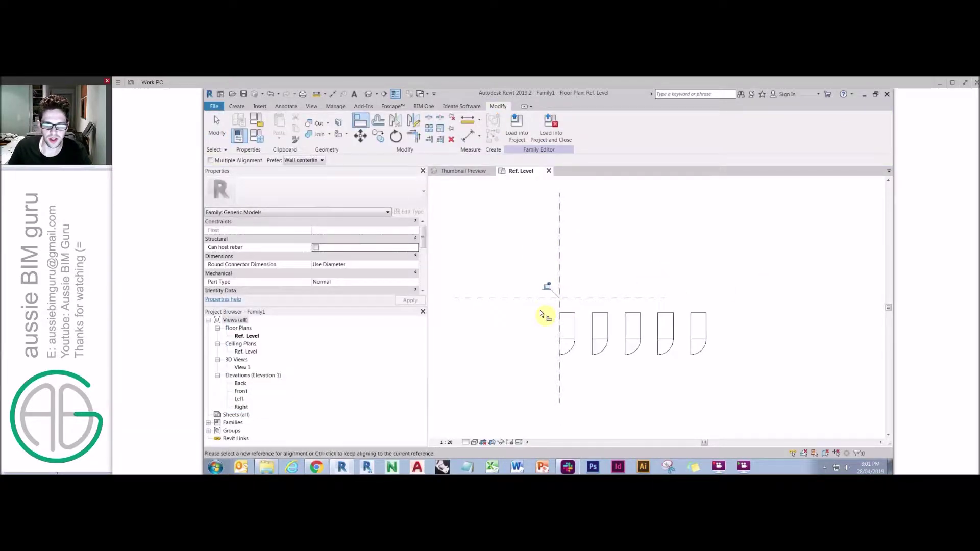
{"action": "left_click", "coordinate": [584, 298]}
{"action": "left_click", "coordinate": [569, 312]}
{"action": "key", "text": "Escape"}
{"action": "key", "text": "Escape"}
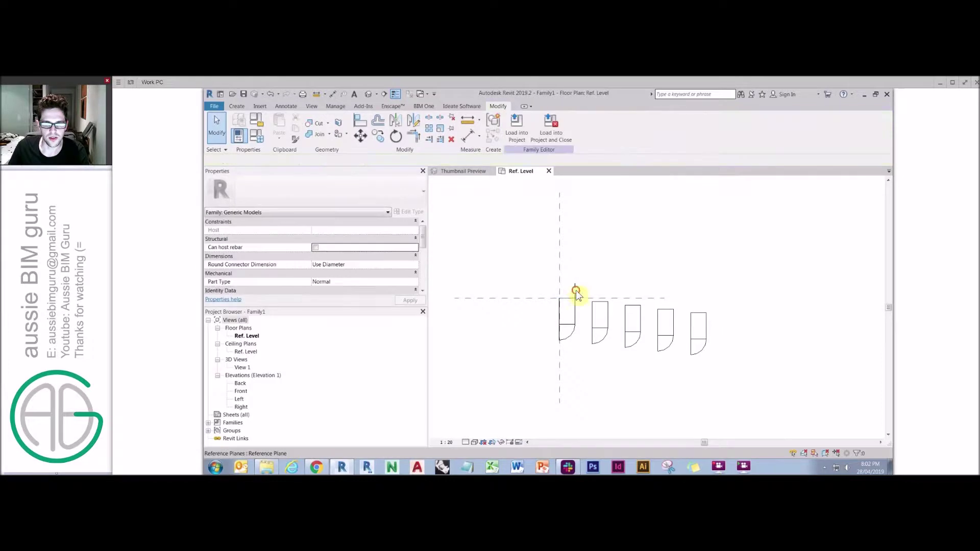
- Add a short vertical reference plane along the first locker's far side and change its Is Reference setting
{"action": "left_click", "coordinate": [575, 293]}
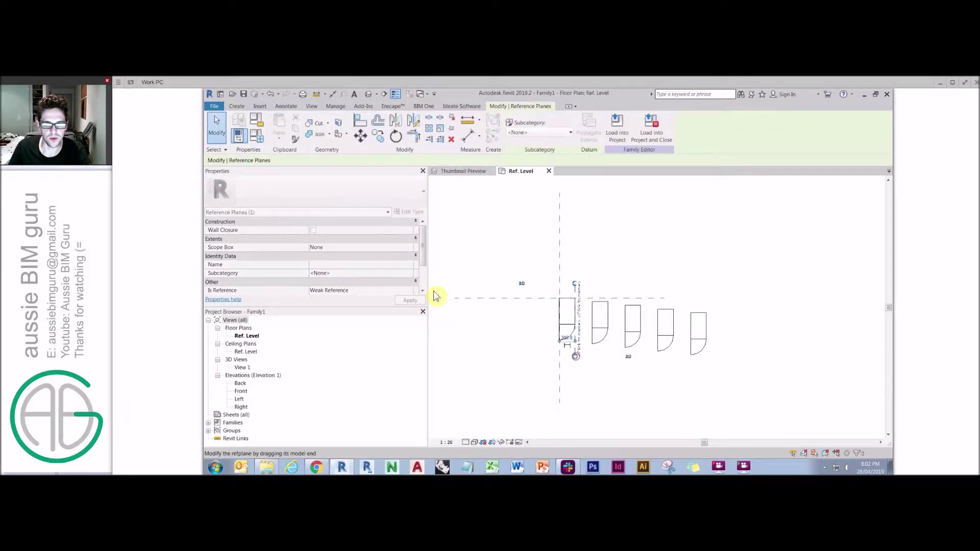
{"action": "left_click", "coordinate": [408, 290]}
{"action": "left_click", "coordinate": [409, 282]}
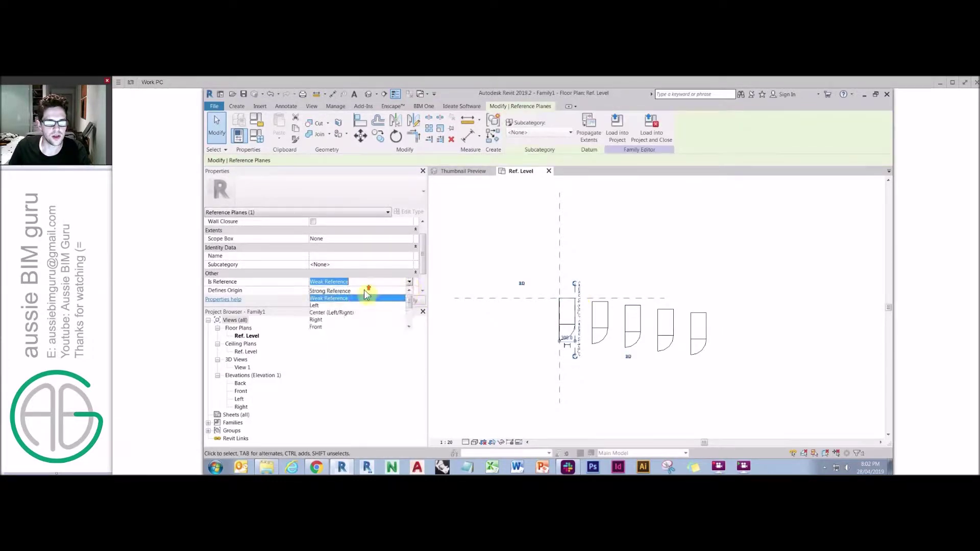
{"action": "left_click", "coordinate": [366, 298]}
- Add an aligned dimension between the original vertical reference plane and the short one beside the first locker
{"action": "key", "text": "d"}
{"action": "key", "text": "i"}
{"action": "left_click", "coordinate": [560, 290]}
{"action": "left_click", "coordinate": [576, 289]}
{"action": "left_click", "coordinate": [575, 283]}
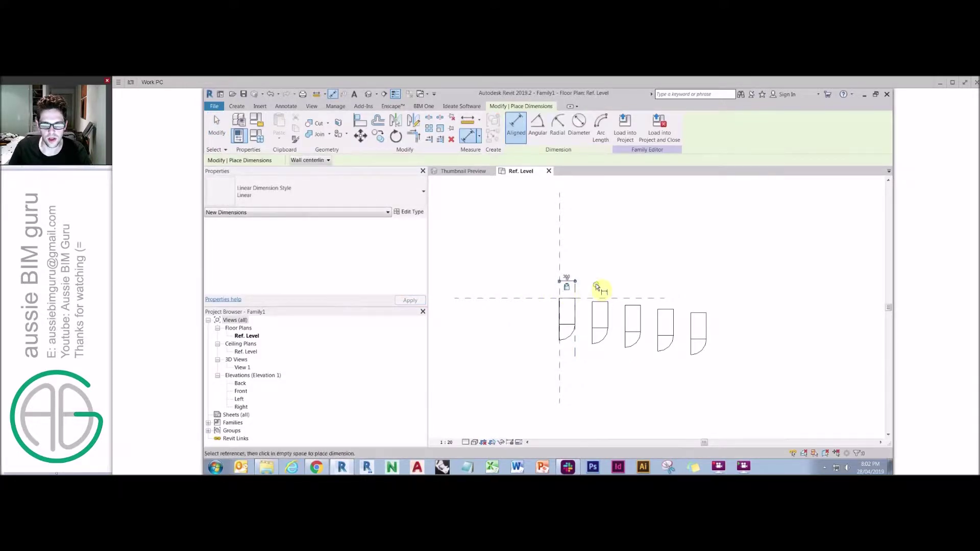
- Align the second locker's near side with the short reference plane and its rear edge with the Back reference plane
{"action": "key", "text": "a"}
{"action": "key", "text": "l"}
{"action": "left_click", "coordinate": [575, 285]}
{"action": "left_click", "coordinate": [593, 314]}
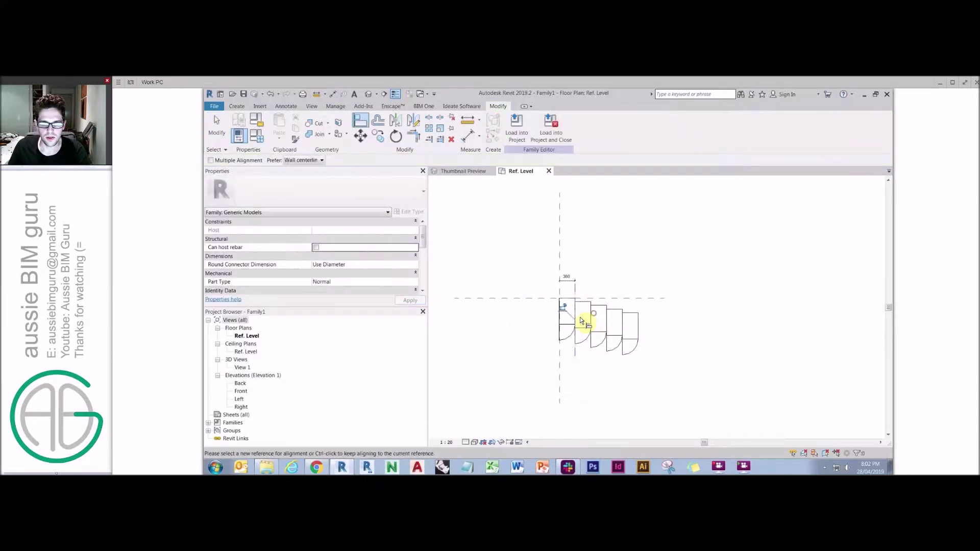
{"action": "left_click", "coordinate": [583, 299]}
{"action": "left_click", "coordinate": [584, 303]}
{"action": "left_click", "coordinate": [626, 259]}
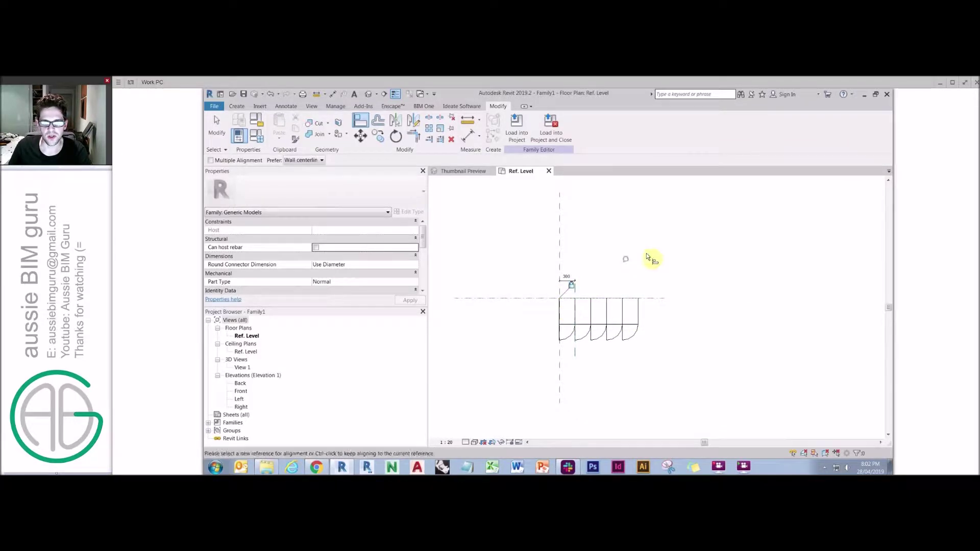
- Copy the short reference plane beside the first locker to the far side of the last locker
{"action": "key", "text": "Escape"}
{"action": "key", "text": "Escape"}
{"action": "left_click", "coordinate": [575, 351]}
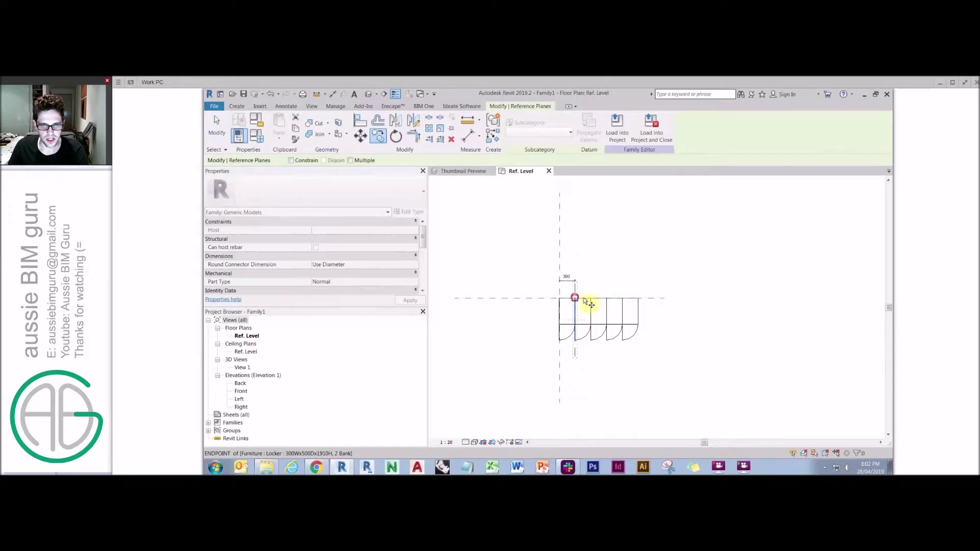
{"action": "left_click", "coordinate": [638, 298]}
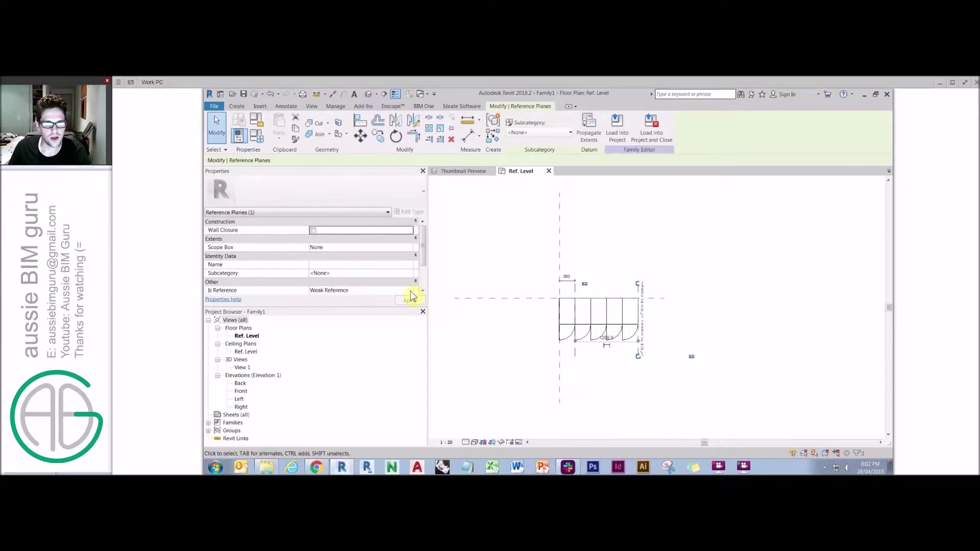
- Add an aligned dimension between the original vertical reference plane and the copied plane at the end of the bank
{"action": "key", "text": "d"}
{"action": "key", "text": "i"}
{"action": "left_click", "coordinate": [560, 289]}
{"action": "left_click", "coordinate": [638, 301]}
{"action": "left_click", "coordinate": [597, 270]}
{"action": "key", "text": "Escape"}
{"action": "key", "text": "Escape"}
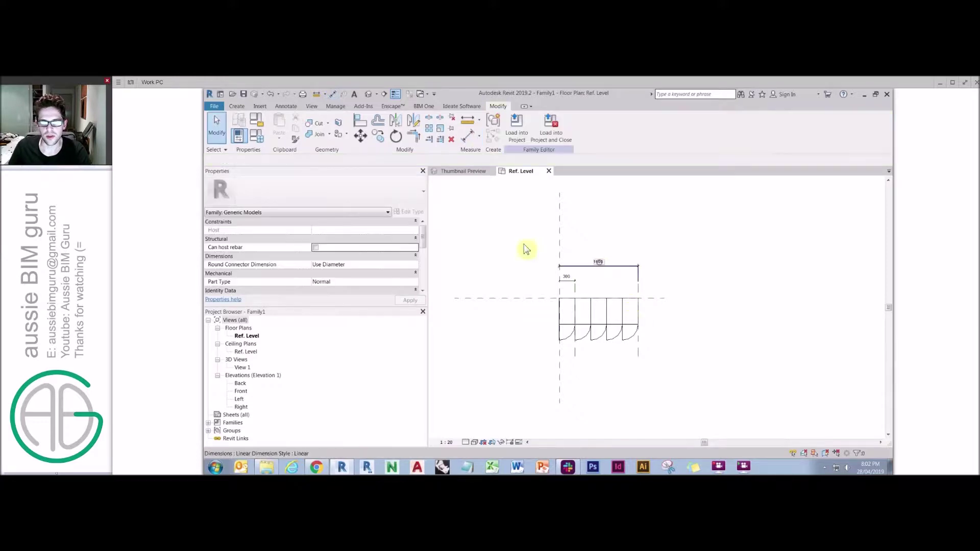
- Start a new label parameter for the overall bank dimension, make it a shared parameter and open the shared parameter selection
{"action": "left_click", "coordinate": [592, 266]}
{"action": "left_click", "coordinate": [601, 126]}
{"action": "type", "text": "W"}
{"action": "key", "text": "Caps_Lock"}
{"action": "type", "text": "idth"}
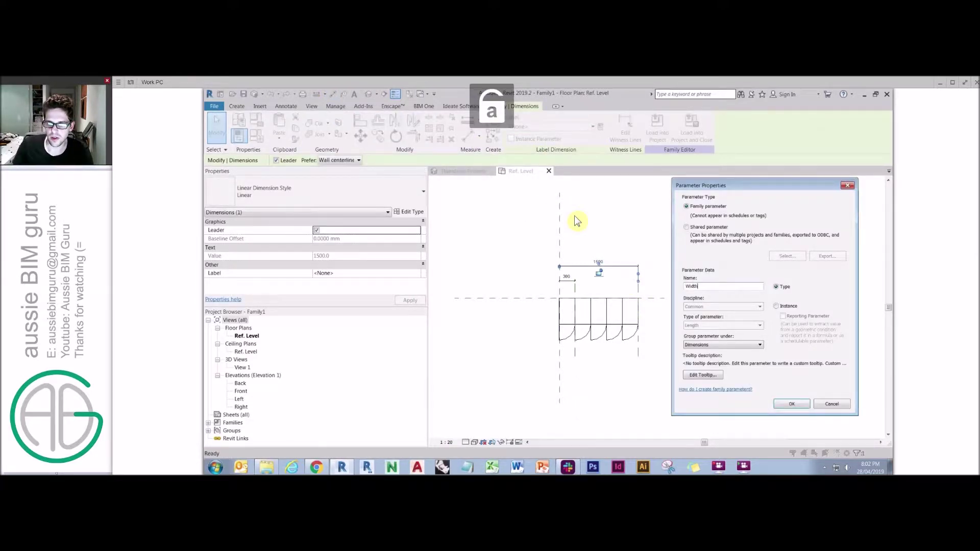
{"action": "left_click", "coordinate": [714, 227]}
{"action": "left_click", "coordinate": [787, 256]}
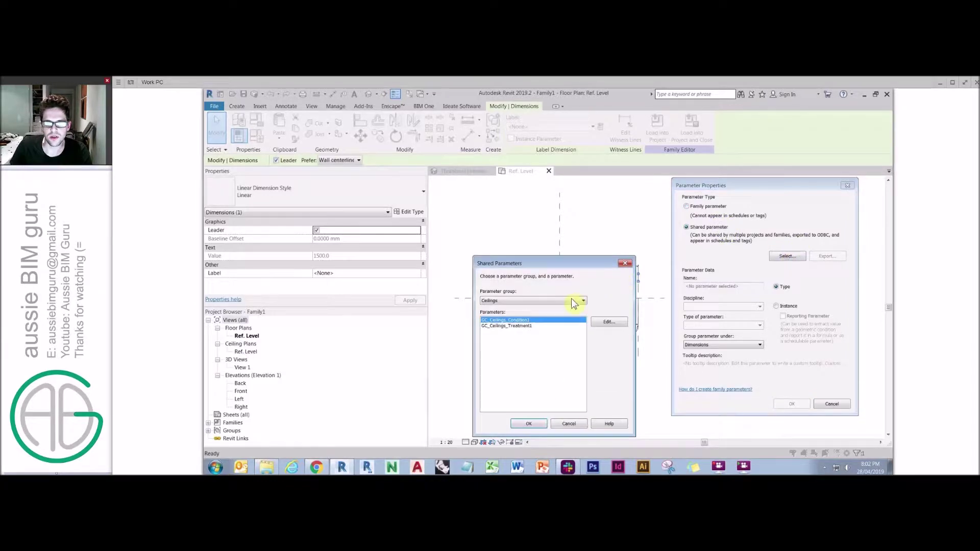
- Label the overall dimension with GC_Dimensions_Width1 from the Dimensions group as an instance parameter
{"action": "left_click", "coordinate": [583, 300]}
{"action": "left_click", "coordinate": [526, 321]}
{"action": "left_click", "coordinate": [525, 360]}
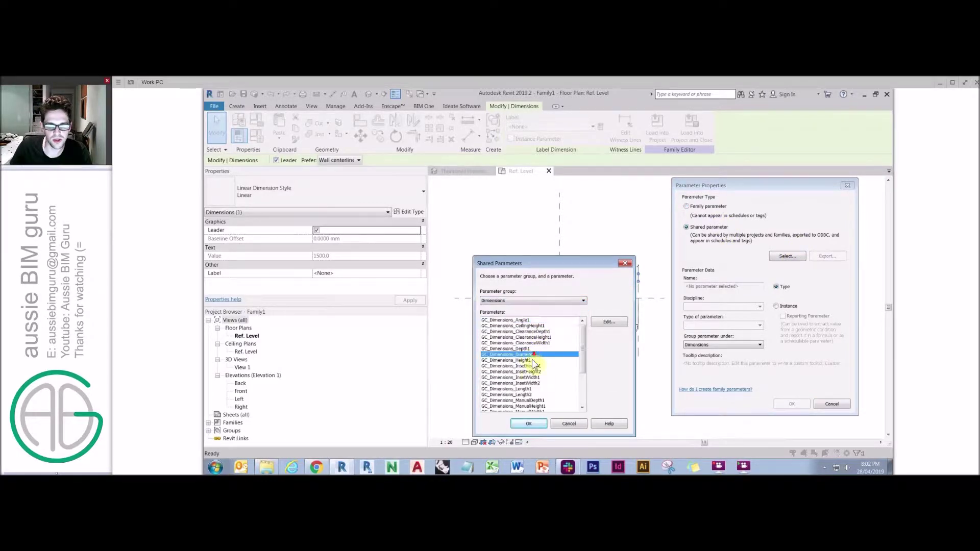
{"action": "scroll", "coordinate": [526, 363], "scroll_direction": "down", "scroll_amount": 4}
{"action": "left_click", "coordinate": [522, 395]}
{"action": "left_click", "coordinate": [529, 424]}
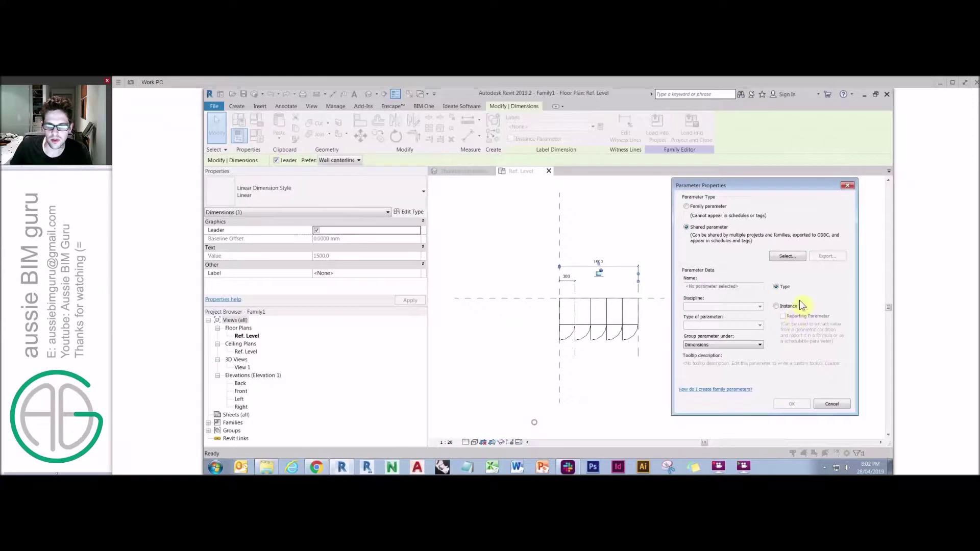
{"action": "left_click", "coordinate": [777, 306]}
{"action": "left_click", "coordinate": [792, 404]}
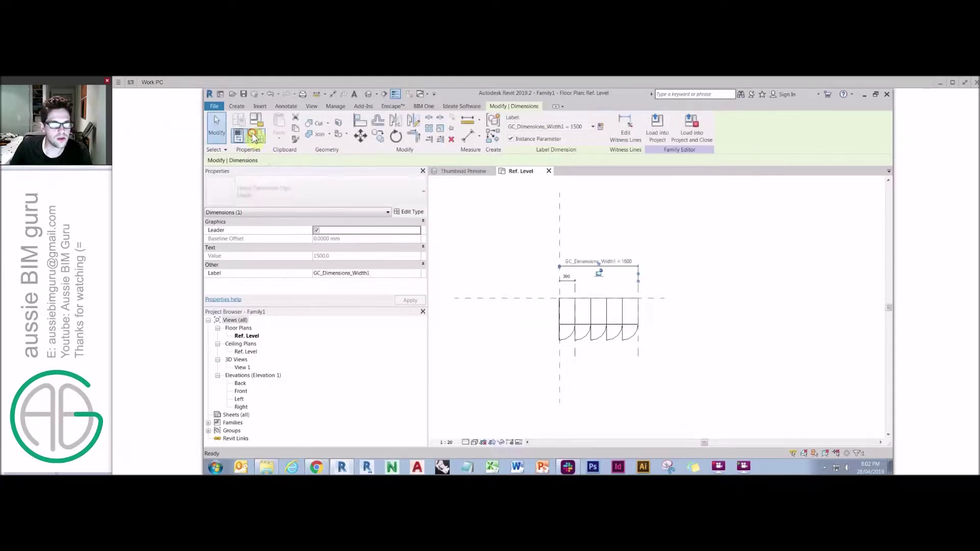
- Set the formula of GC_Dimensions_Width1 to Count * 300 mm in the family types
{"action": "left_click", "coordinate": [239, 135]}
{"action": "left_click", "coordinate": [276, 230]}
{"action": "left_click", "coordinate": [342, 230]}
{"action": "left_click", "coordinate": [457, 212]}
{"action": "type", "text": "5"}
{"action": "left_click", "coordinate": [459, 228]}
{"action": "double_click", "coordinate": [284, 235]}
{"action": "key", "text": "ctrl+c"}
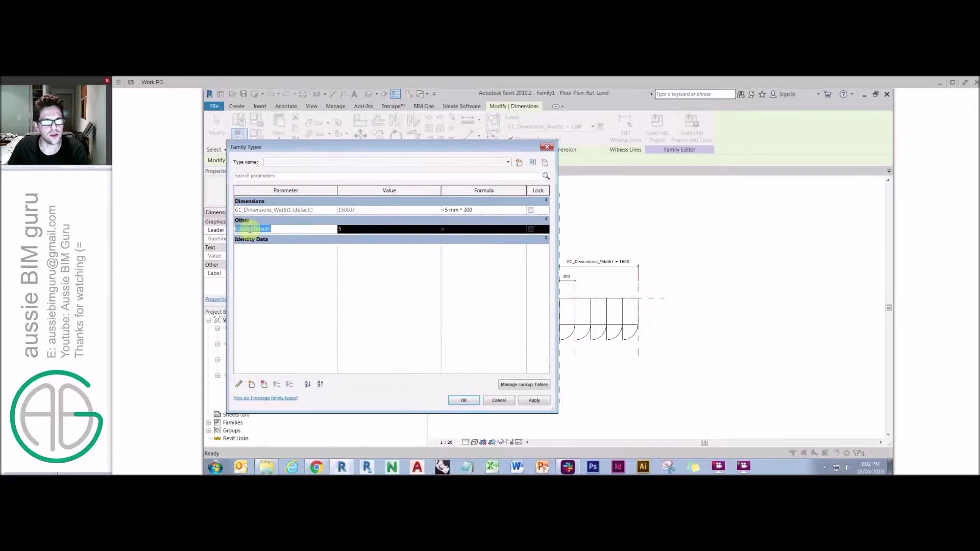
{"action": "left_click", "coordinate": [448, 210]}
{"action": "key", "text": "ctrl+v"}
{"action": "left_click", "coordinate": [491, 229]}
{"action": "left_click", "coordinate": [375, 214]}
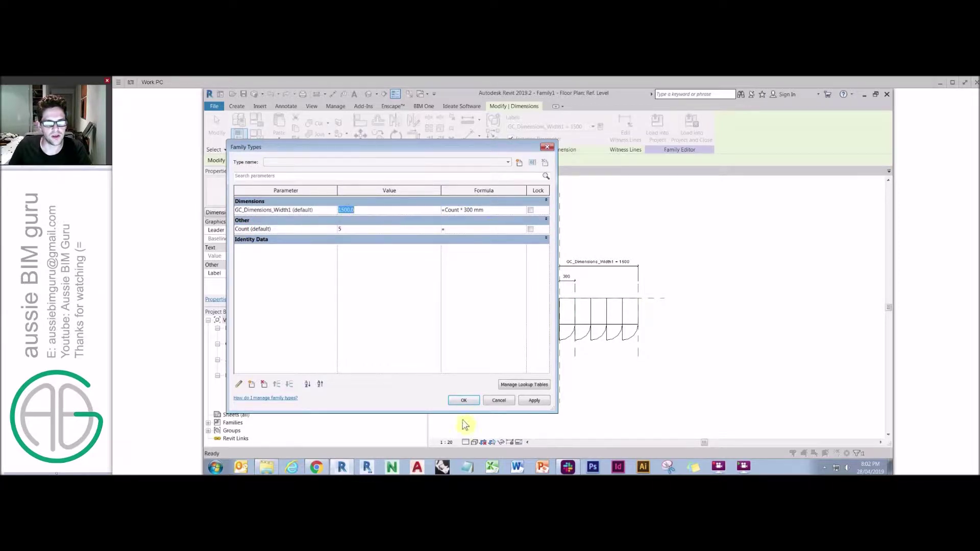
{"action": "left_click", "coordinate": [464, 401]}
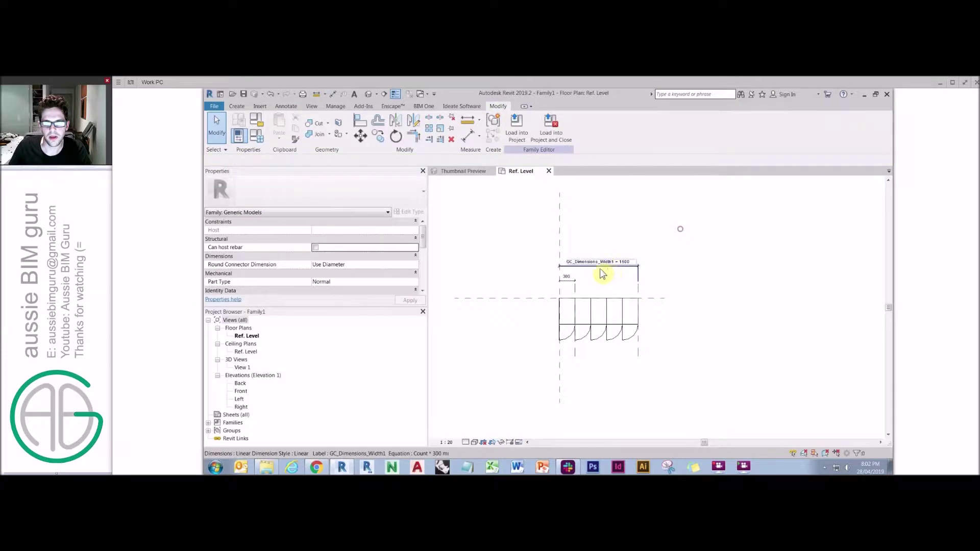
- Create a new project from a template
{"action": "left_click", "coordinate": [244, 368]}
{"action": "left_click", "coordinate": [612, 221]}
{"action": "key", "text": "ctrl+n"}
{"action": "left_click", "coordinate": [483, 249]}
{"action": "left_click", "coordinate": [476, 266]}
{"action": "left_click", "coordinate": [462, 296]}
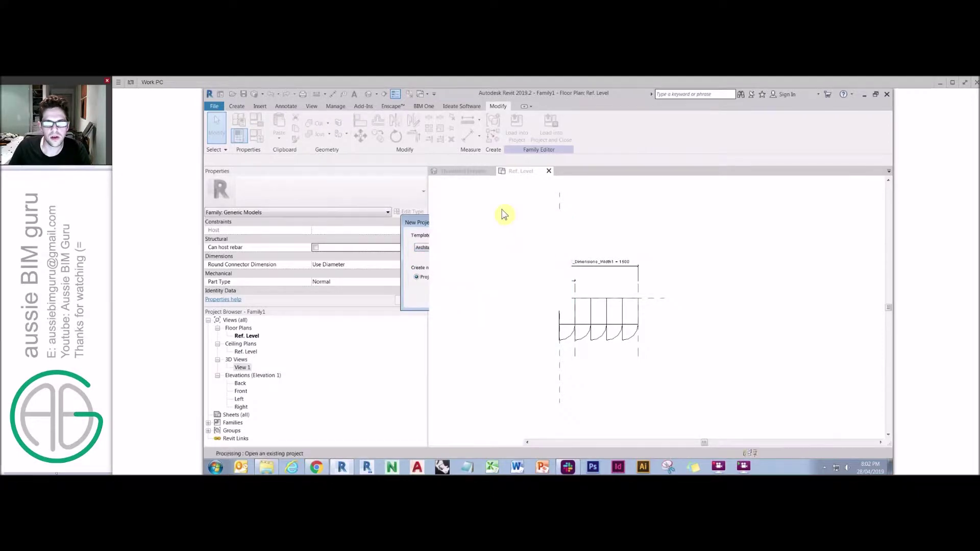
- Return to the locker bank family's Ref. Level plan and load the family into Project3
{"action": "left_click", "coordinate": [468, 176]}
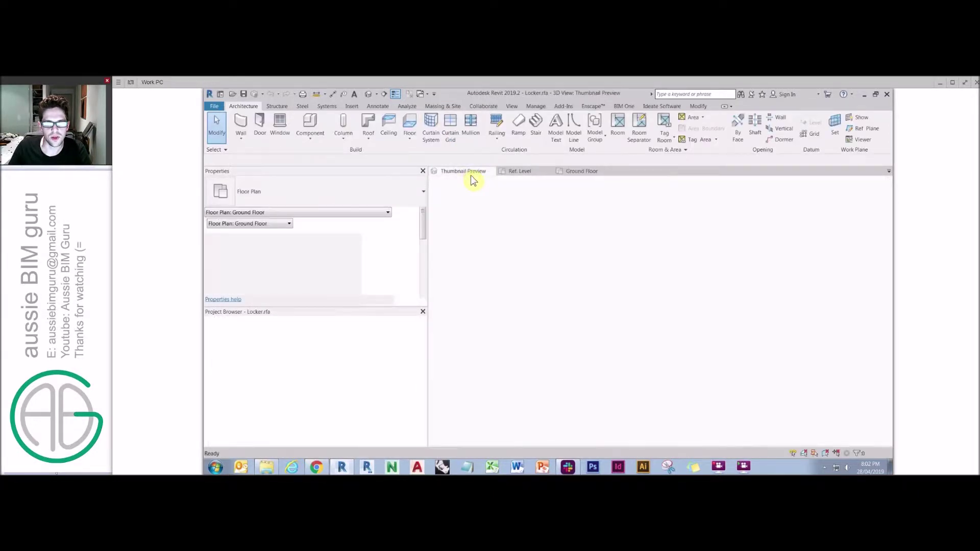
{"action": "left_click", "coordinate": [519, 174]}
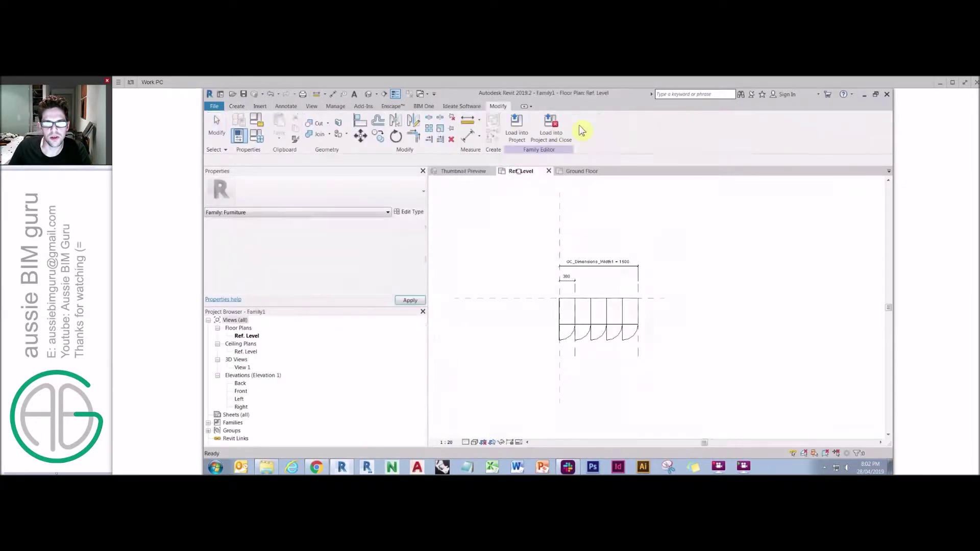
{"action": "left_click", "coordinate": [517, 128]}
{"action": "left_click", "coordinate": [493, 237]}
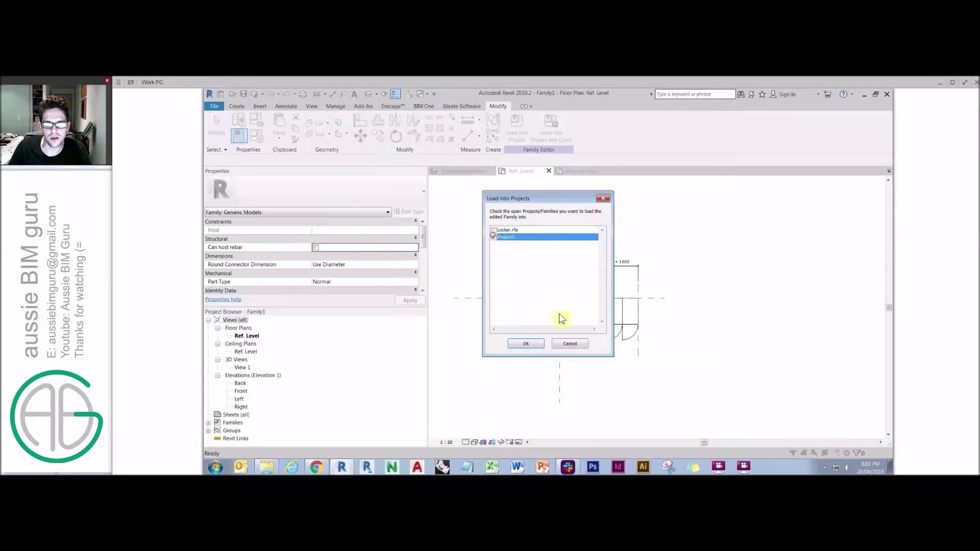
{"action": "left_click", "coordinate": [535, 346]}
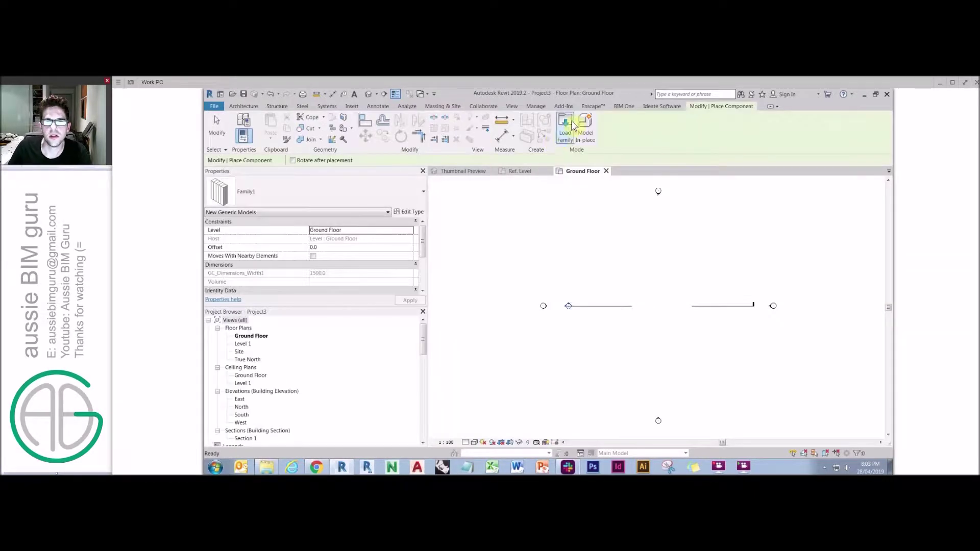
- Place one locker bank on the Ground Floor plan and stretch its end grip to a 5700 mm width
{"action": "left_click", "coordinate": [653, 322]}
{"action": "key", "text": "Escape"}
{"action": "scroll", "coordinate": [664, 330], "scroll_direction": "up", "scroll_amount": 3}
{"action": "left_click_drag", "start_coordinate": [719, 327], "coordinate": [777, 326]}
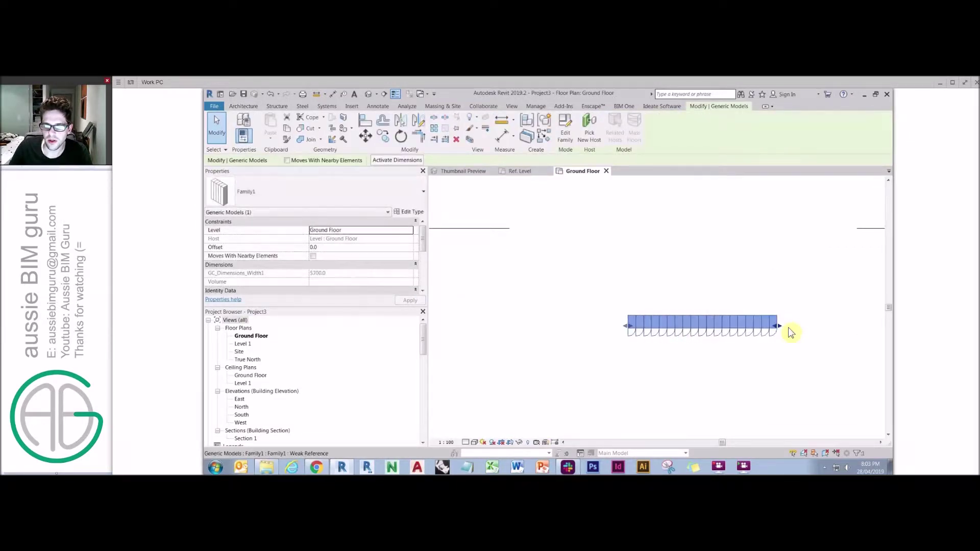
- Set the placed locker bank's Count to 12 and lengthen the bank again with its end grip
{"action": "left_click_drag", "start_coordinate": [426, 241], "coordinate": [423, 276]}
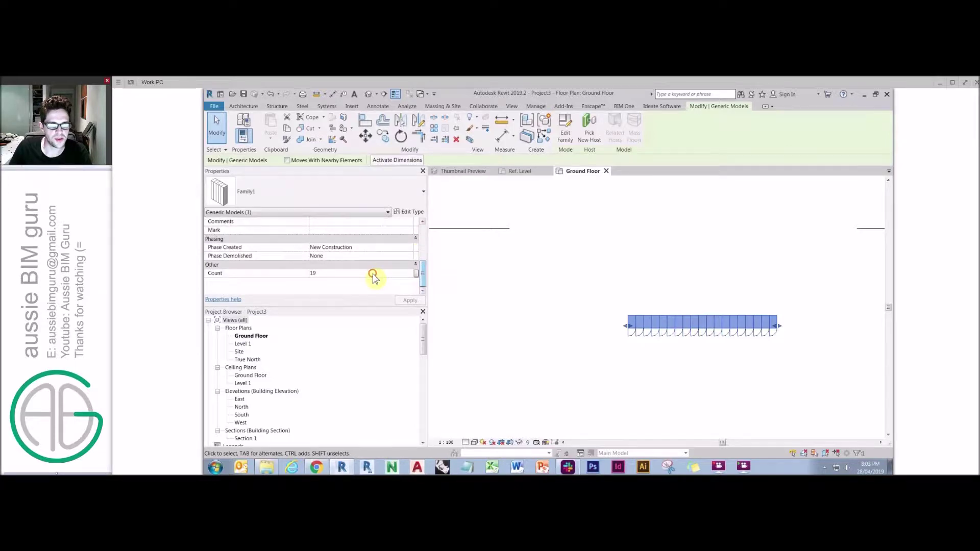
{"action": "type", "text": "12"}
{"action": "left_click", "coordinate": [347, 276]}
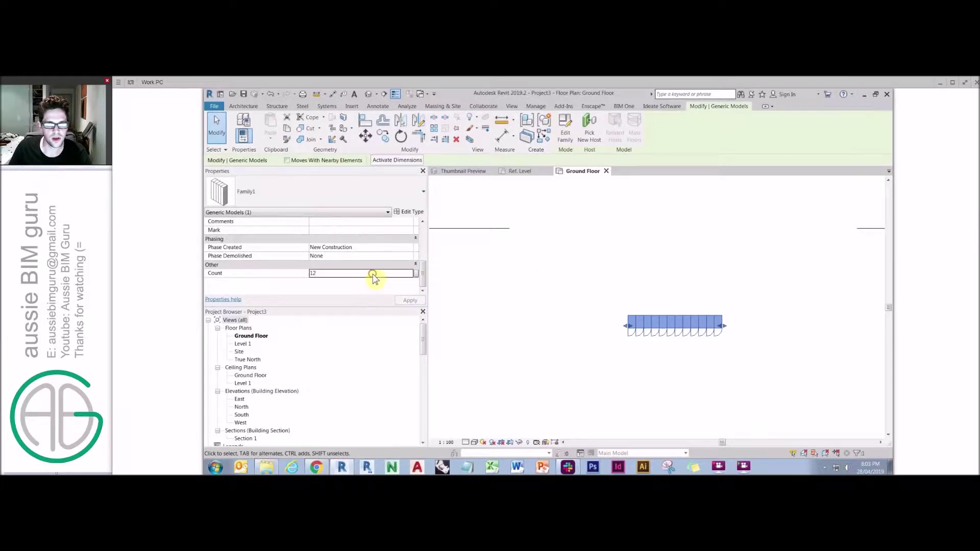
{"action": "left_click_drag", "start_coordinate": [721, 325], "coordinate": [791, 330]}
{"action": "left_click", "coordinate": [818, 330]}
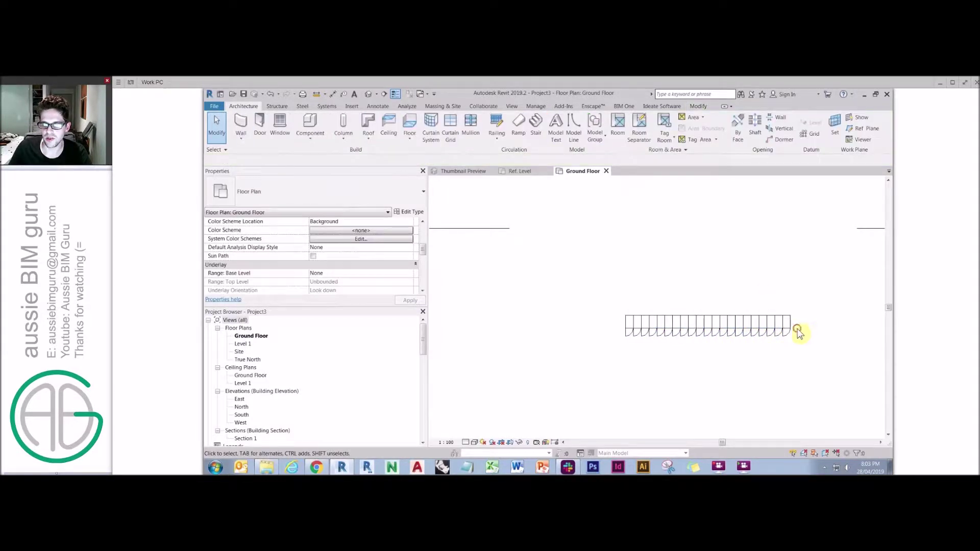
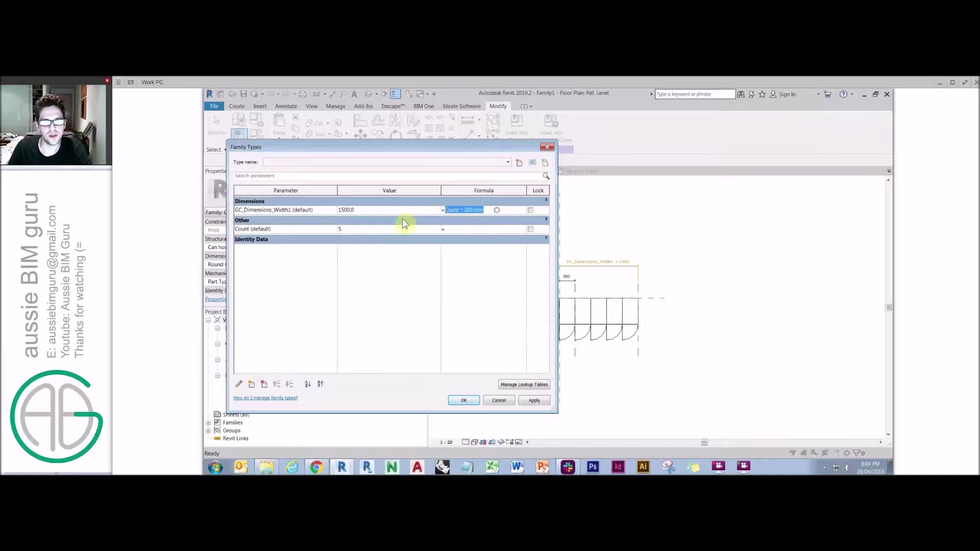
- Clear the GC_Dimensions_Width1 formula in the bank family and add a length type parameter named Spacing with a value of 300
{"action": "left_click", "coordinate": [306, 230]}
{"action": "left_click", "coordinate": [272, 211]}
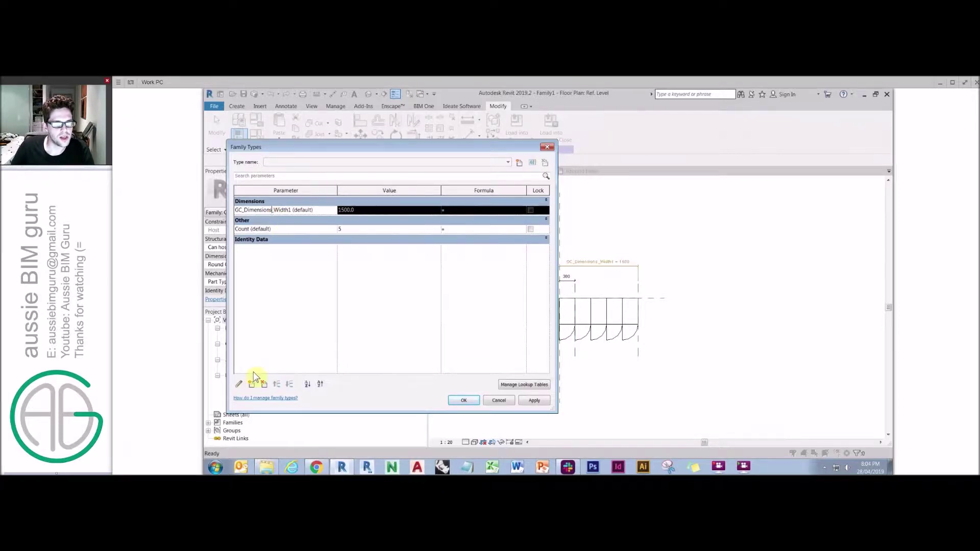
{"action": "left_click", "coordinate": [252, 384]}
{"action": "type", "text": "Spacin"}
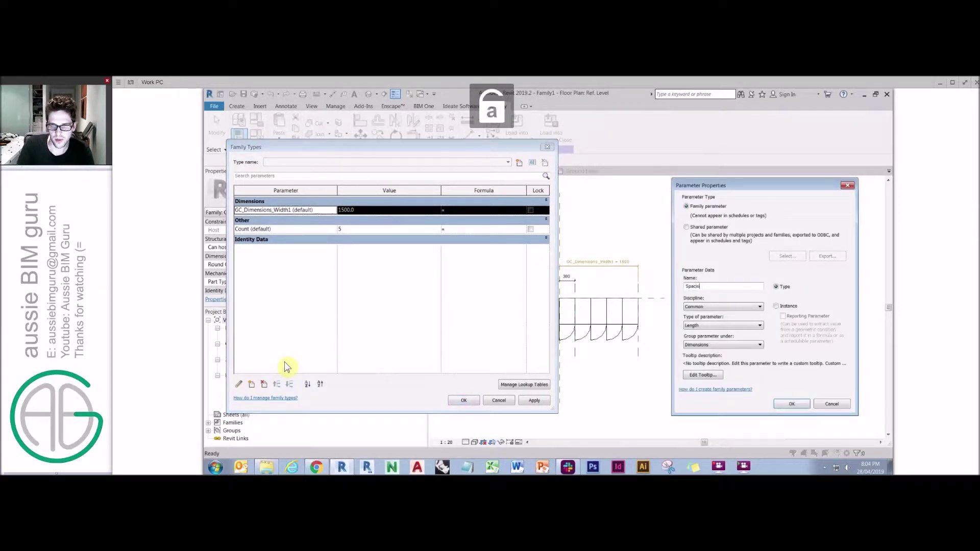
{"action": "type", "text": "g"}
{"action": "key", "text": "Return"}
{"action": "type", "text": "3"}
{"action": "left_click", "coordinate": [469, 402]}
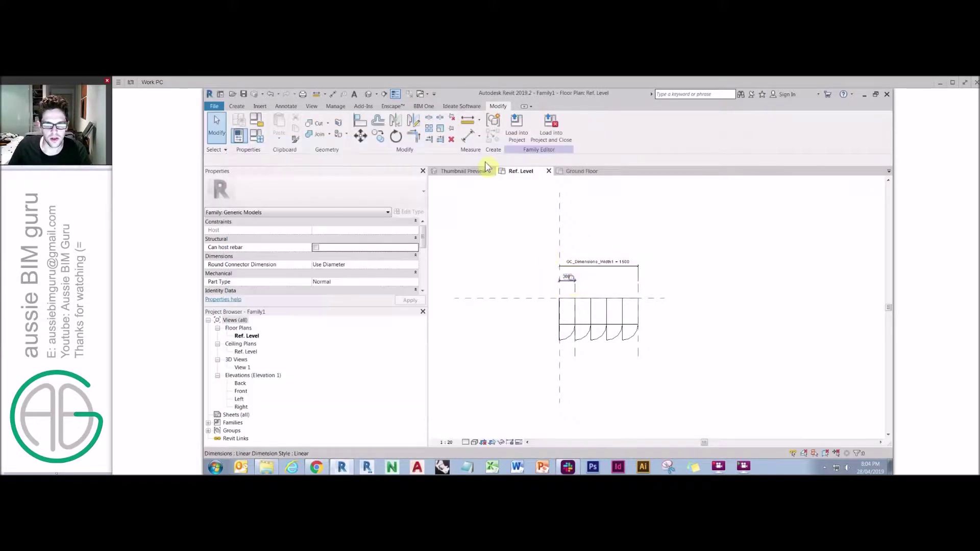
- Label the first locker's width dimension with the Spacing parameter
{"action": "left_click", "coordinate": [567, 279]}
{"action": "left_click", "coordinate": [534, 127]}
{"action": "left_click", "coordinate": [531, 167]}
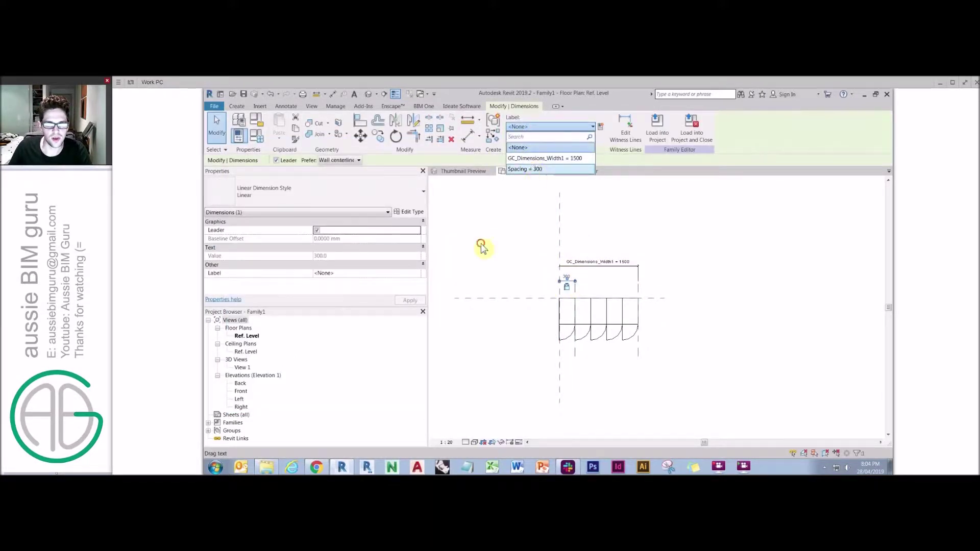
{"action": "left_click", "coordinate": [485, 240]}
- Set the Count formula to rounddown(GC_Dimensions_Width1 / Spacing) in the family types
{"action": "key", "text": "f"}
{"action": "key", "text": "t"}
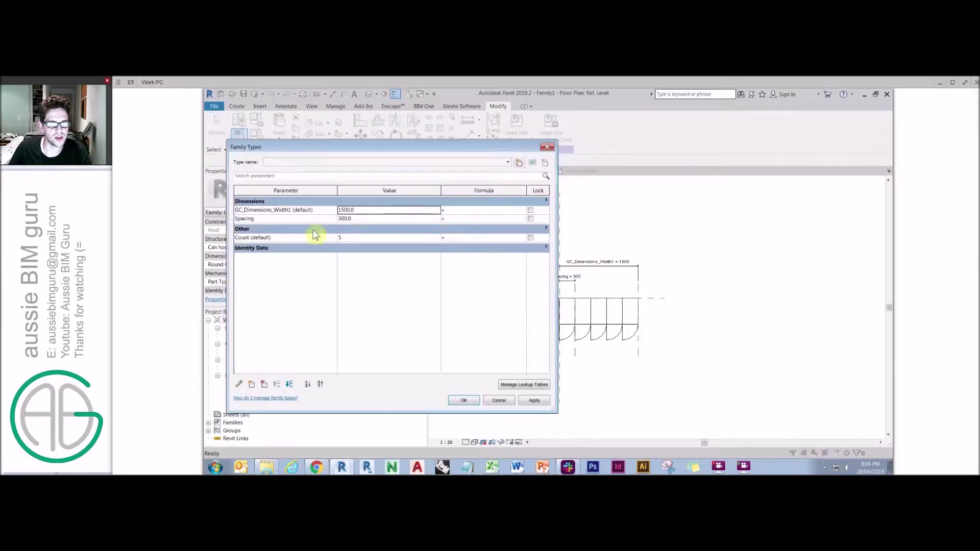
{"action": "left_click", "coordinate": [342, 210]}
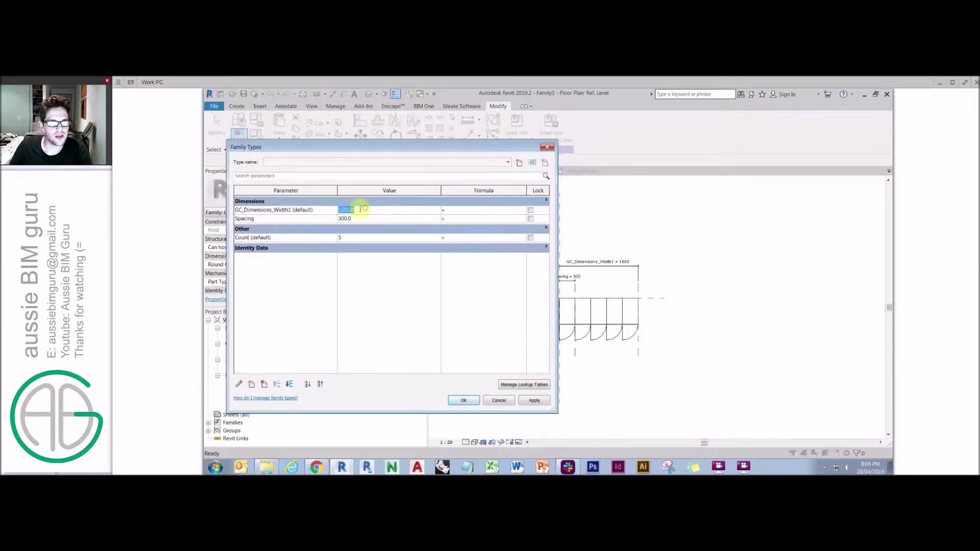
{"action": "left_click", "coordinate": [466, 238]}
{"action": "type", "text": "GC_Dimensions_Width1/Spacing"}
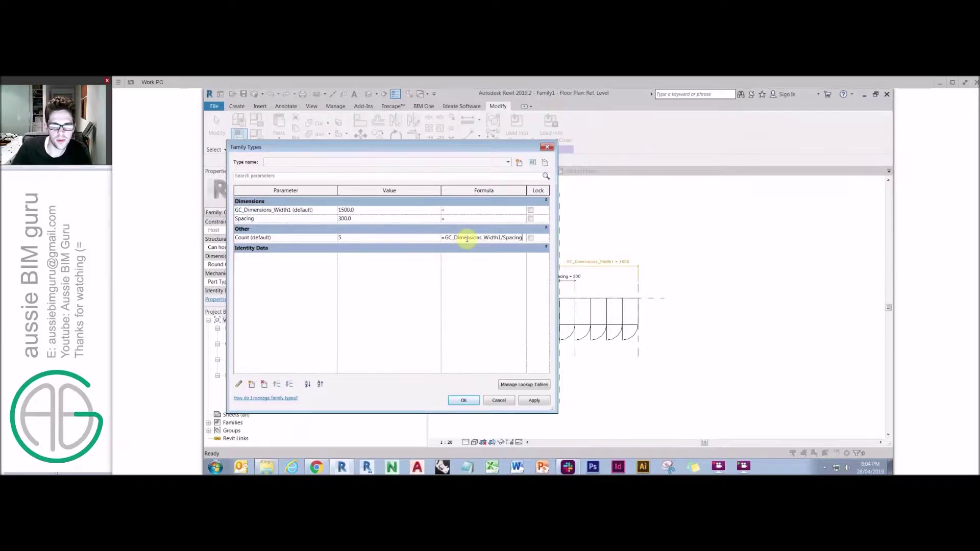
{"action": "left_click", "coordinate": [446, 239]}
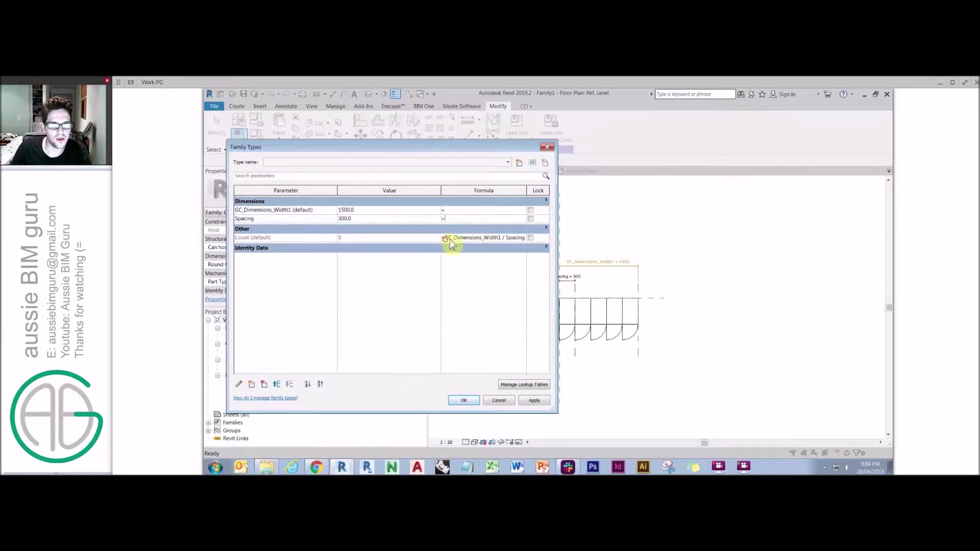
{"action": "type", "text": "rounddown("}
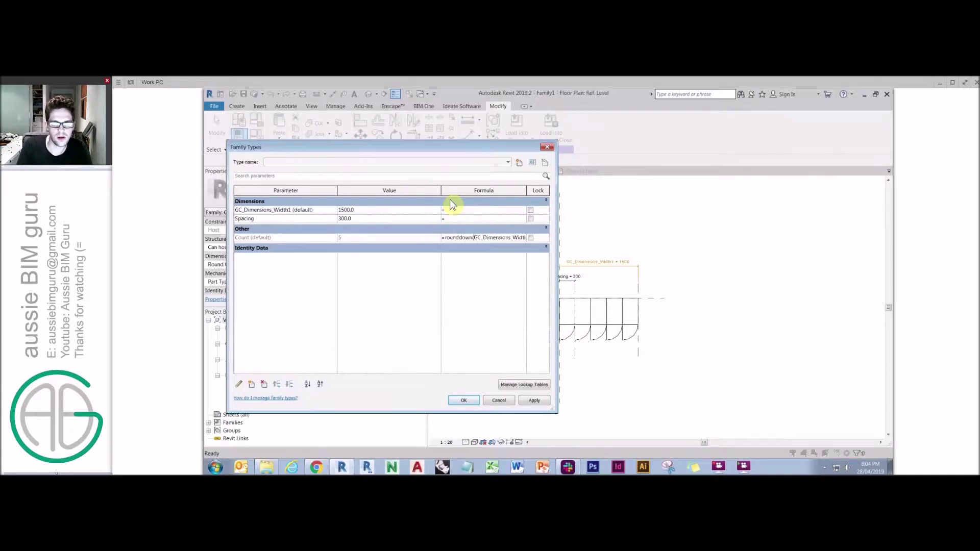
{"action": "left_click", "coordinate": [510, 238]}
{"action": "type", "text": ")"}
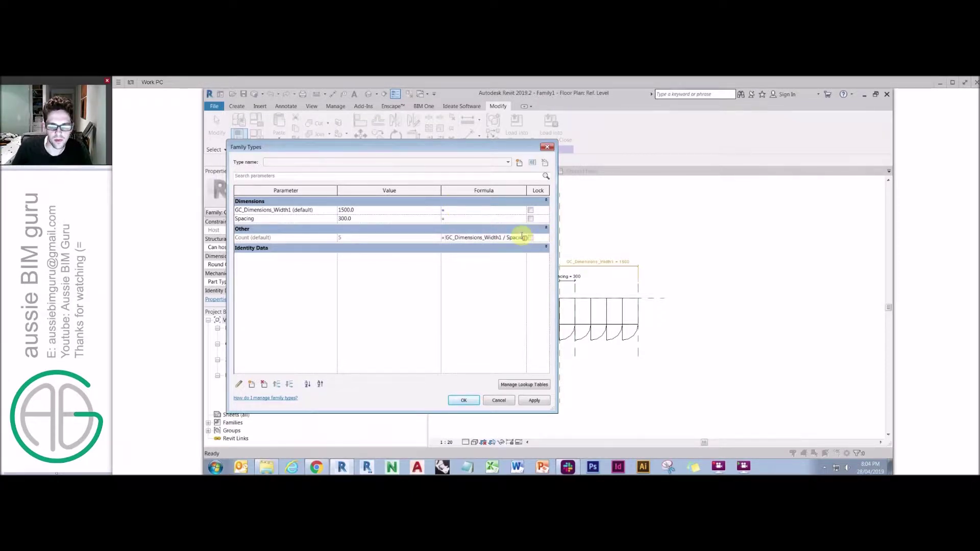
- Test the Count formula with GC_Dimensions_Width1 values of 1690, 1500 and 1600 mm
{"action": "left_click", "coordinate": [392, 216]}
{"action": "left_click", "coordinate": [399, 210]}
{"action": "type", "text": "1690"}
{"action": "left_click", "coordinate": [381, 218]}
{"action": "left_click", "coordinate": [384, 210]}
{"action": "type", "text": "15"}
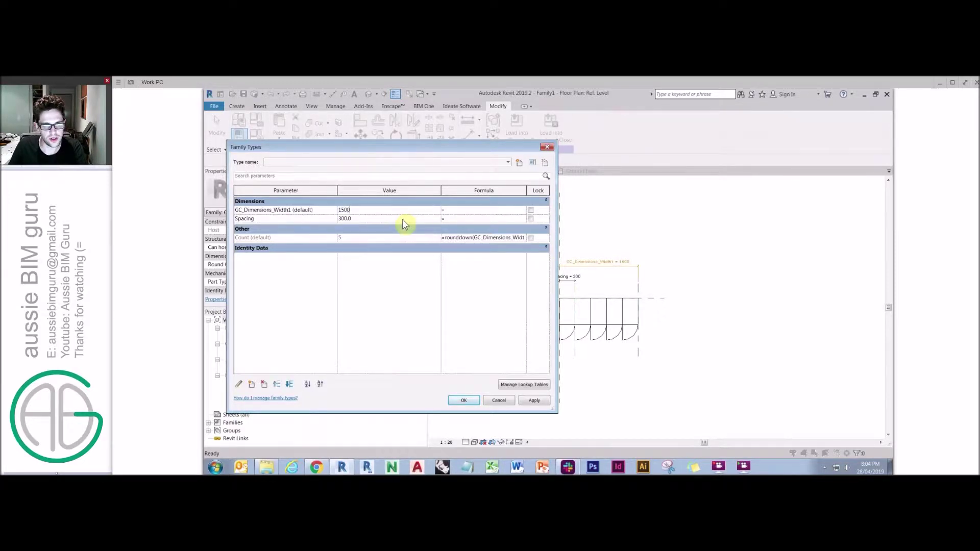
{"action": "left_click", "coordinate": [401, 210]}
{"action": "type", "text": "1"}
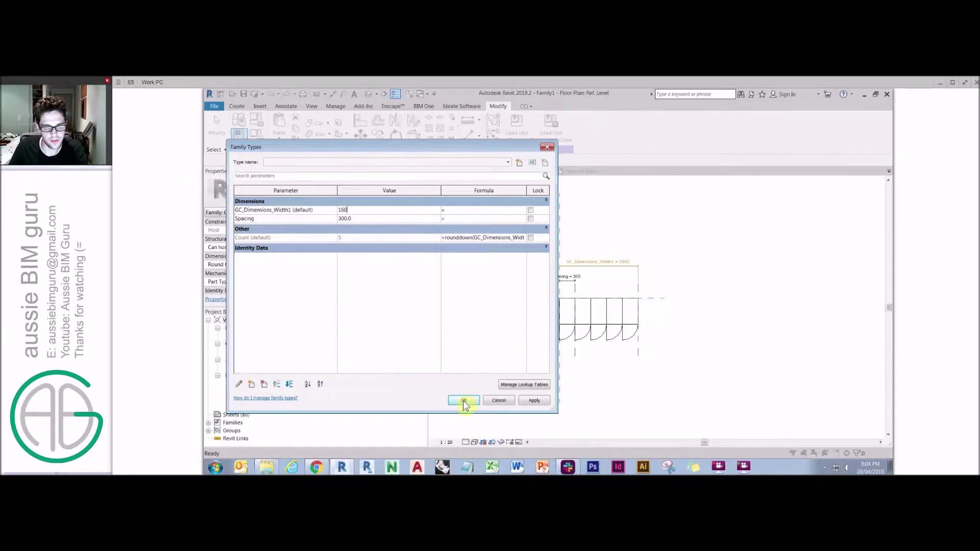
{"action": "left_click", "coordinate": [464, 401]}
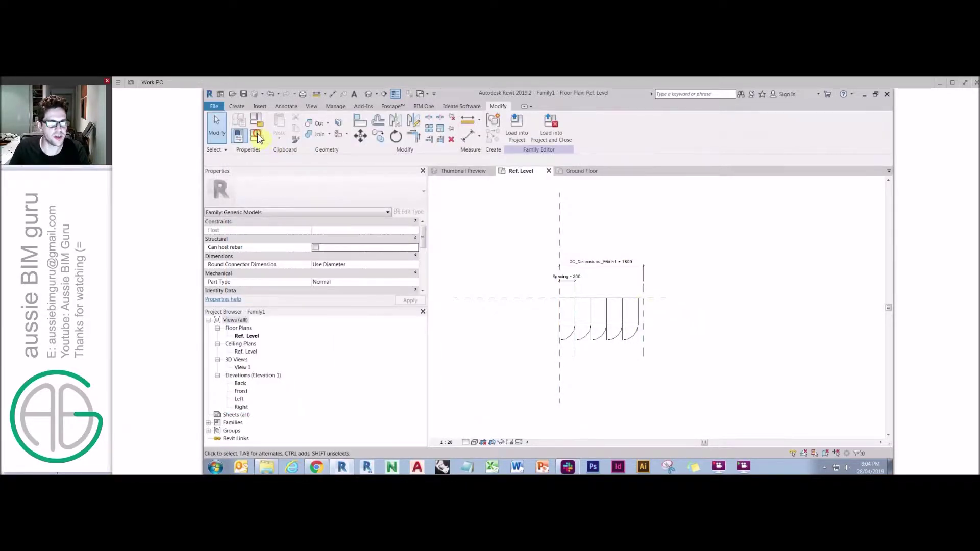
- Set GC_Dimensions_Width1 to 1810 mm in the family types and apply it to the locker bank
{"action": "left_click", "coordinate": [258, 137]}
{"action": "left_click", "coordinate": [393, 208]}
{"action": "type", "text": "1810"}
{"action": "left_click", "coordinate": [473, 405]}
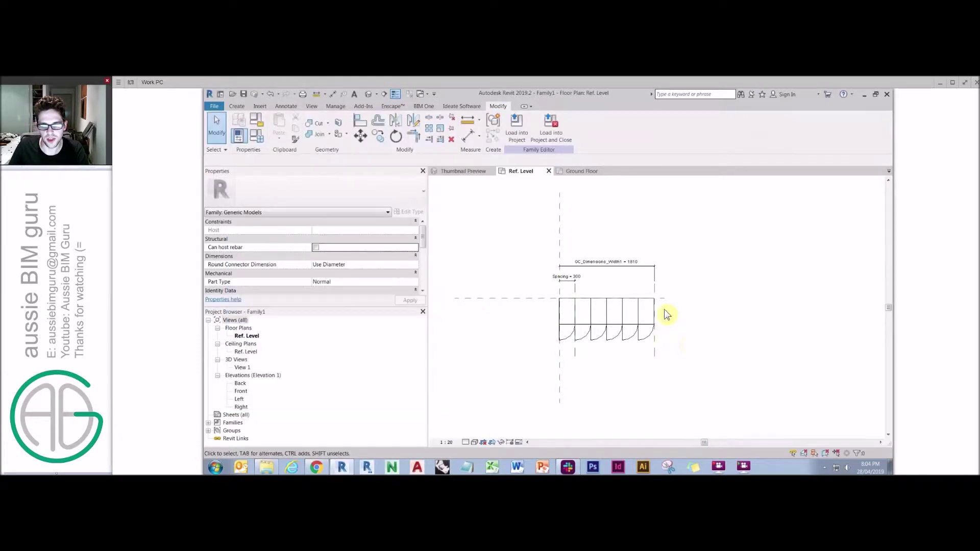
- Load the locker bank family into Project3, overwriting the existing version
{"action": "left_click", "coordinate": [517, 127]}
{"action": "left_click", "coordinate": [530, 352]}
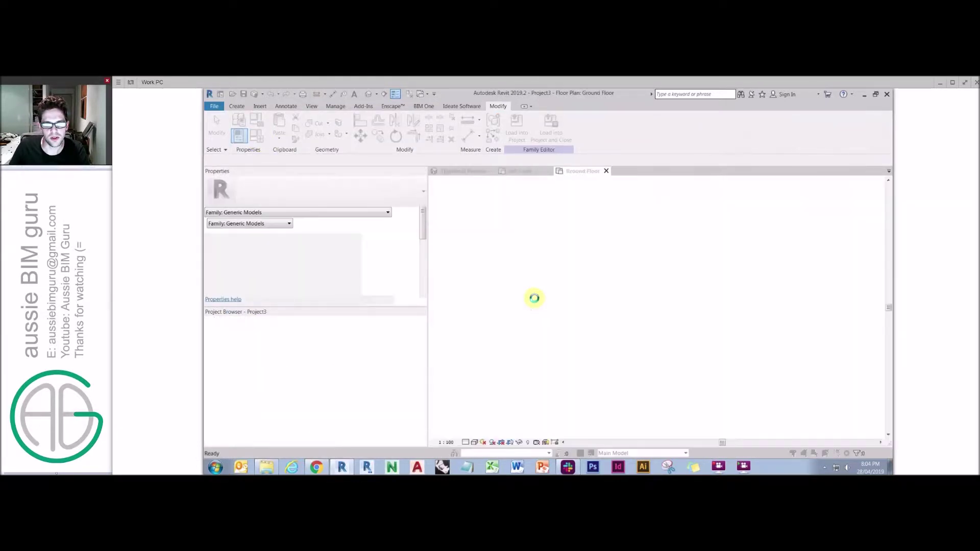
{"action": "left_click", "coordinate": [531, 278]}
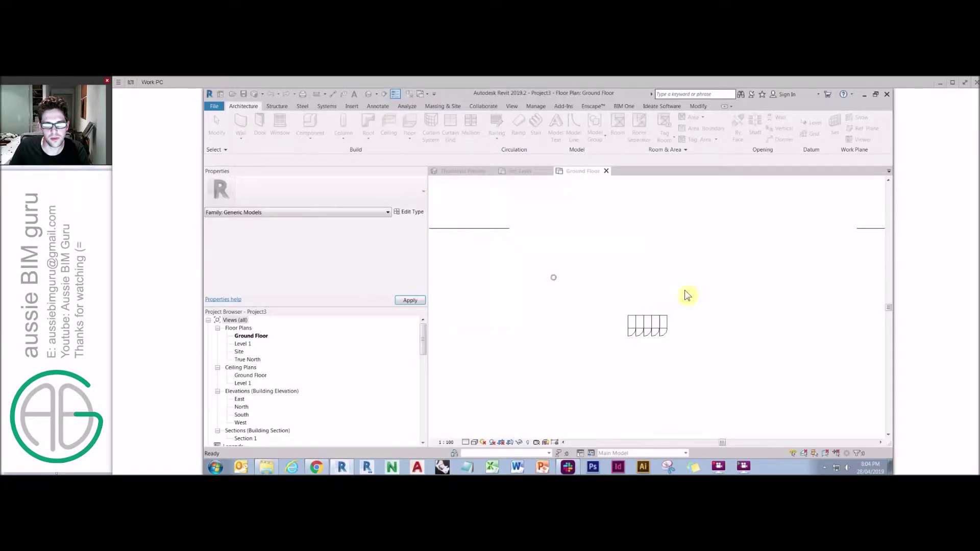
- Stretch the placed locker bank in the Ground Floor plan to a much longer width to test the changing locker count
{"action": "left_click", "coordinate": [660, 324]}
{"action": "left_click_drag", "start_coordinate": [678, 330], "coordinate": [866, 329]}
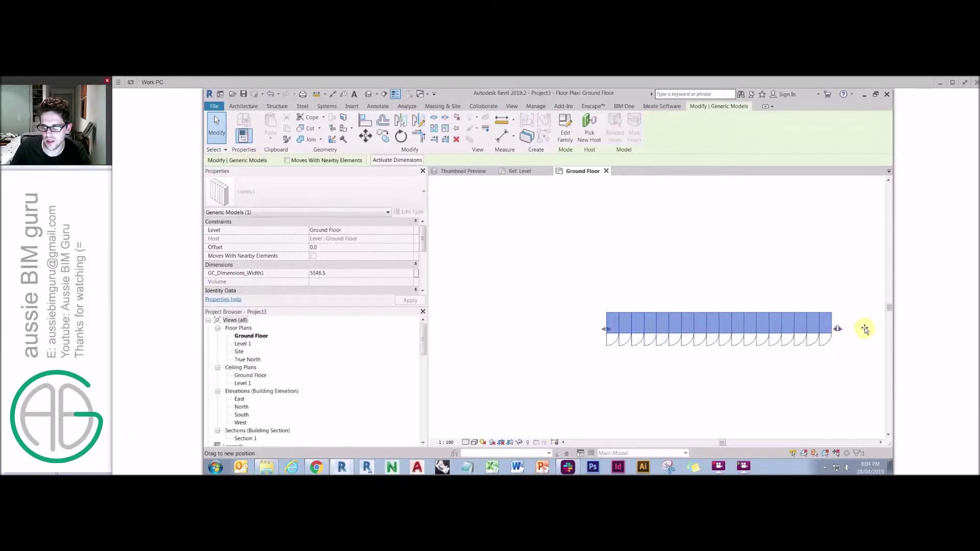
{"action": "left_click", "coordinate": [760, 255]}
{"action": "middle_click_drag", "start_coordinate": [760, 256], "coordinate": [735, 253]}
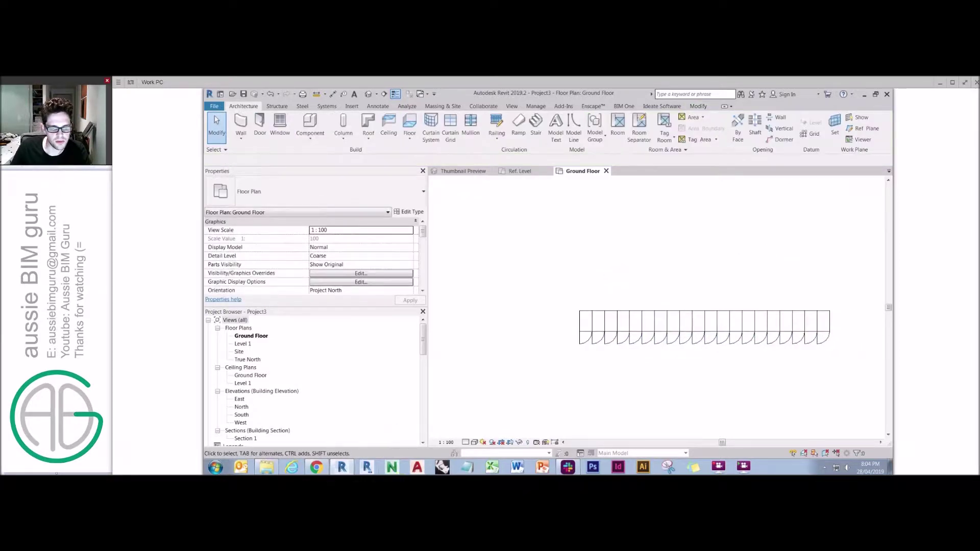
- Switch to the Acrobat presentation and review the Methods Type 2 slide and its applications for spaced rows of elements
{"action": "key", "text": "alt+Tab"}
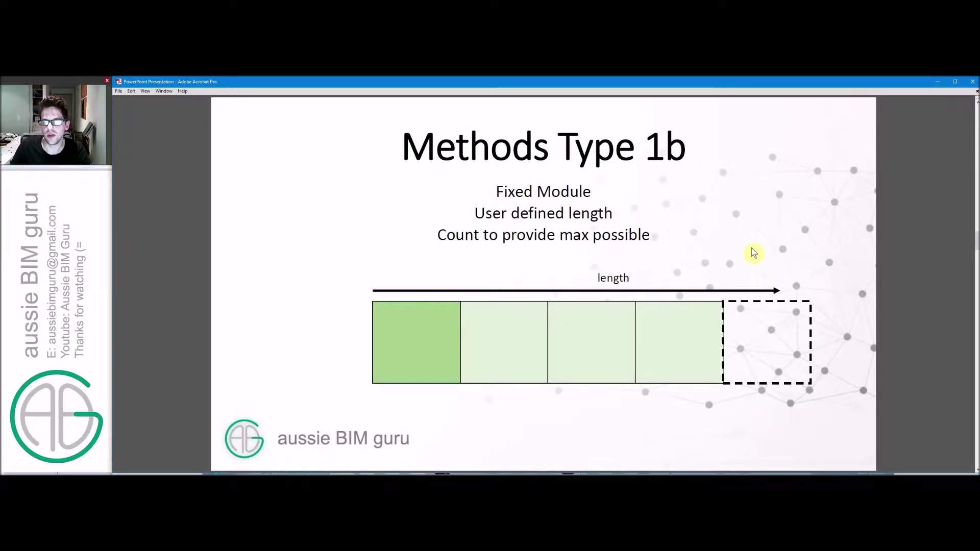
{"action": "key", "text": "Right"}
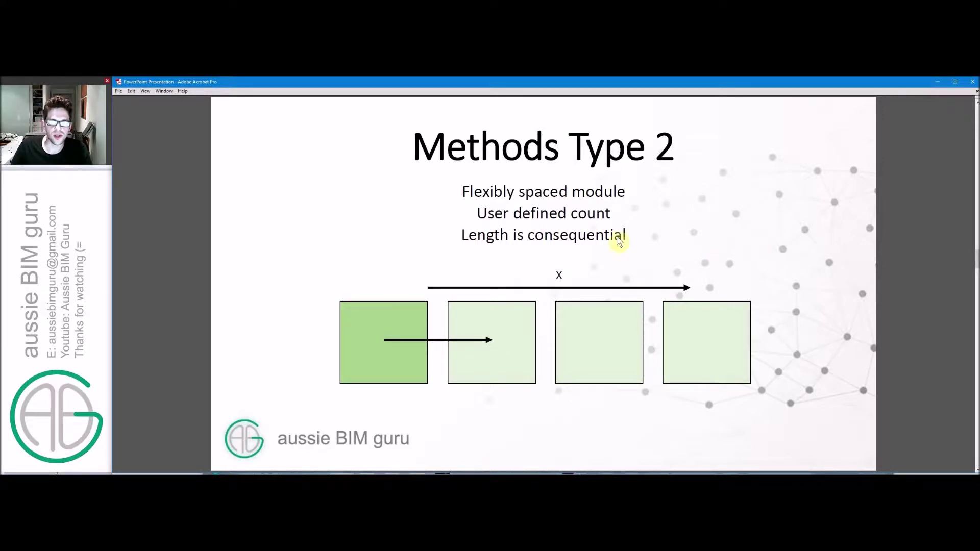
{"action": "left_click", "coordinate": [692, 244]}
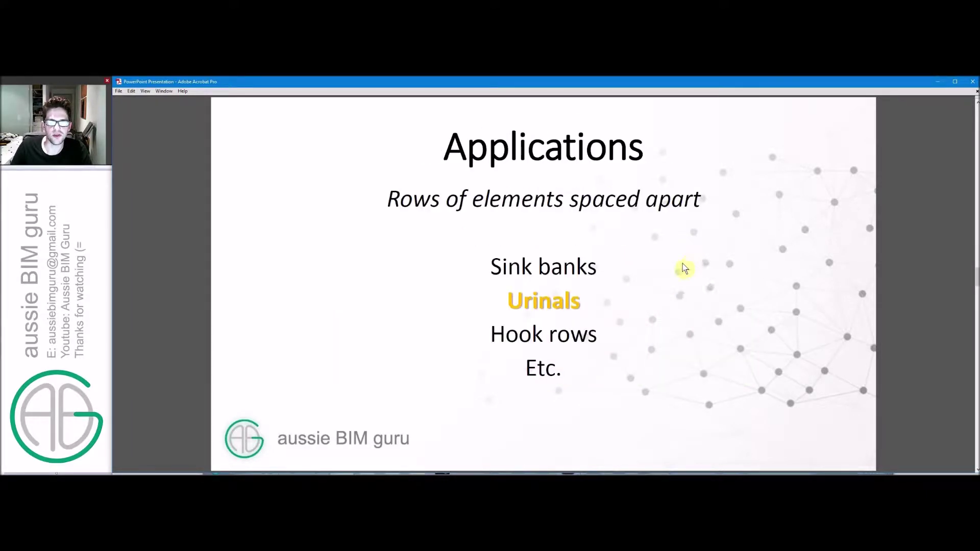
{"action": "key", "text": "Left"}
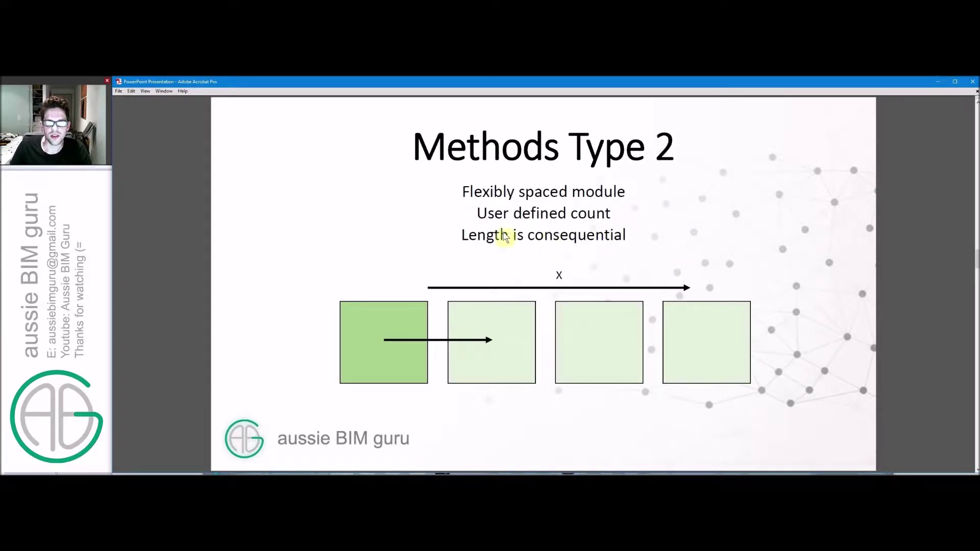
{"action": "left_click", "coordinate": [732, 257]}
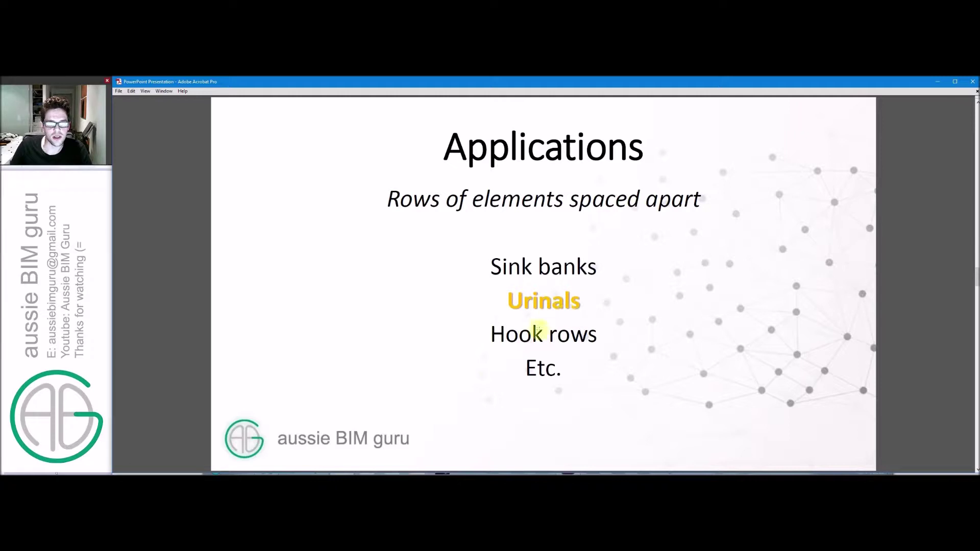
- Switch back to Revit and delete the arrayed lockers from the family's Ref. Level plan
{"action": "key", "text": "alt+Tab"}
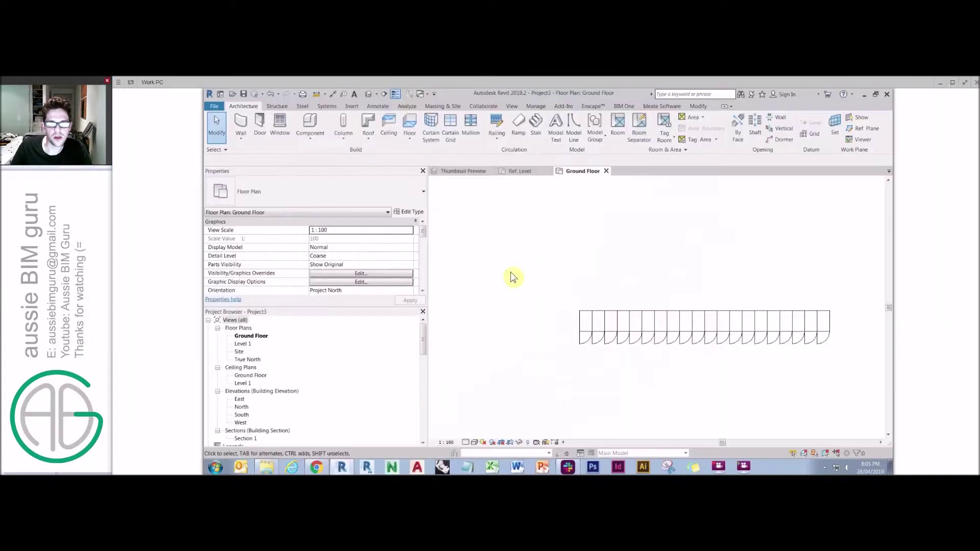
{"action": "left_click", "coordinate": [534, 174]}
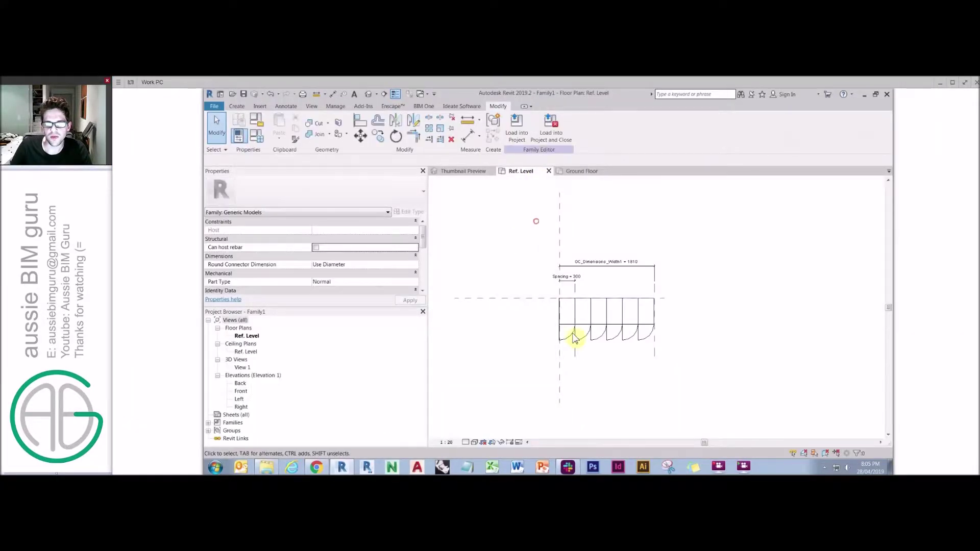
{"action": "left_click", "coordinate": [590, 339]}
{"action": "mouse_move", "coordinate": [591, 339]}
{"action": "left_mouse_down"}
{"action": "mouse_move", "coordinate": [648, 329]}
{"action": "mouse_move", "coordinate": [587, 321]}
{"action": "left_mouse_up"}
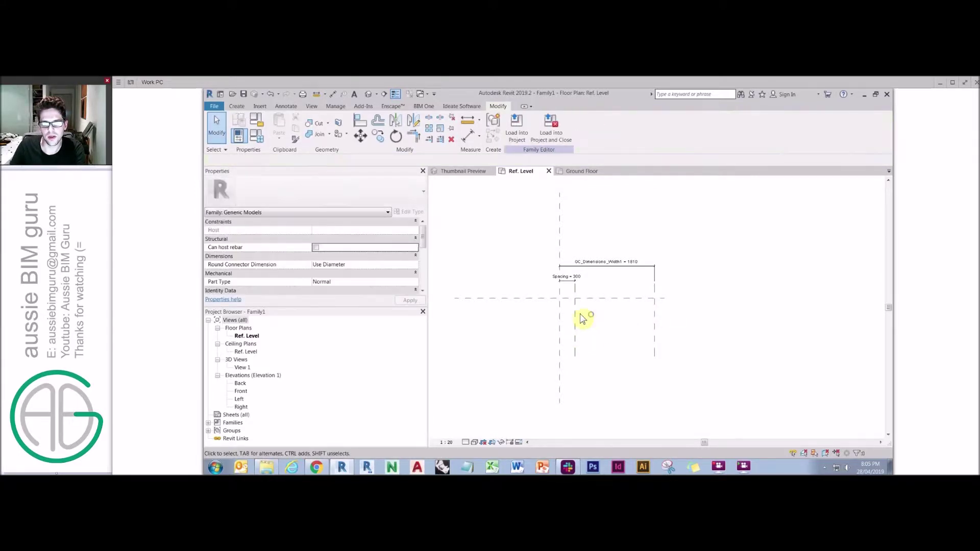
- Change the Spacing parameter to an instance parameter in the family types
{"action": "left_click", "coordinate": [575, 273]}
{"action": "left_click", "coordinate": [567, 275]}
{"action": "left_click", "coordinate": [257, 136]}
{"action": "left_click", "coordinate": [286, 219]}
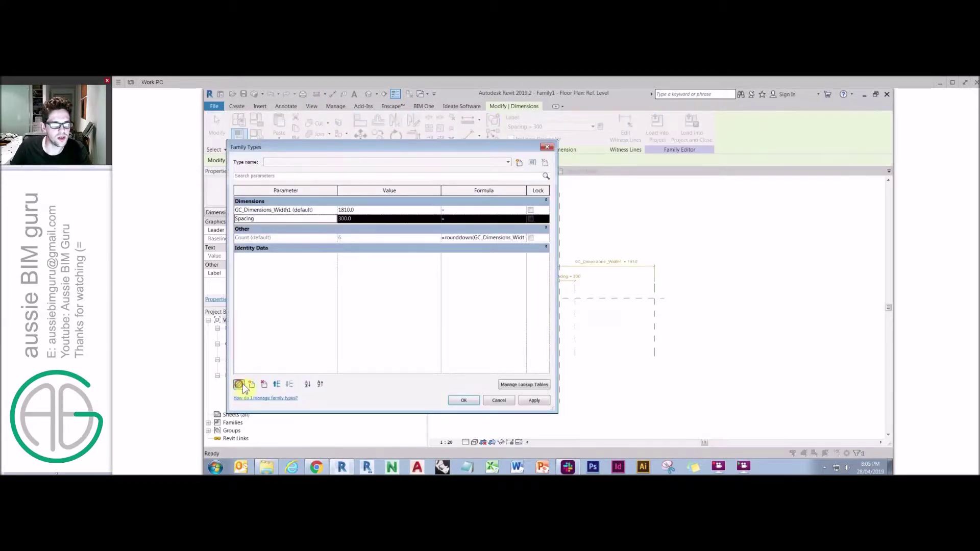
{"action": "left_click", "coordinate": [239, 384]}
{"action": "left_click", "coordinate": [778, 306]}
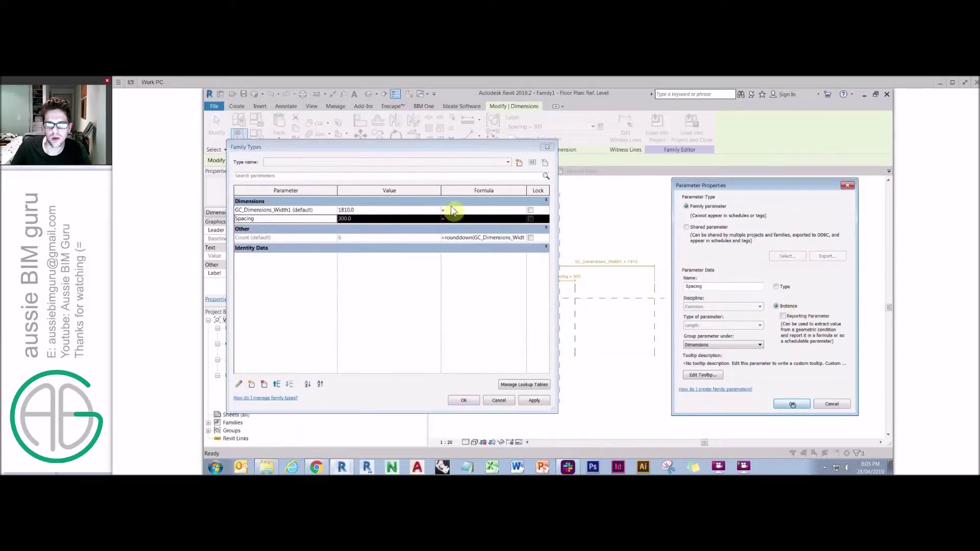
- Remove the formula from the Count parameter
{"action": "left_click", "coordinate": [449, 239]}
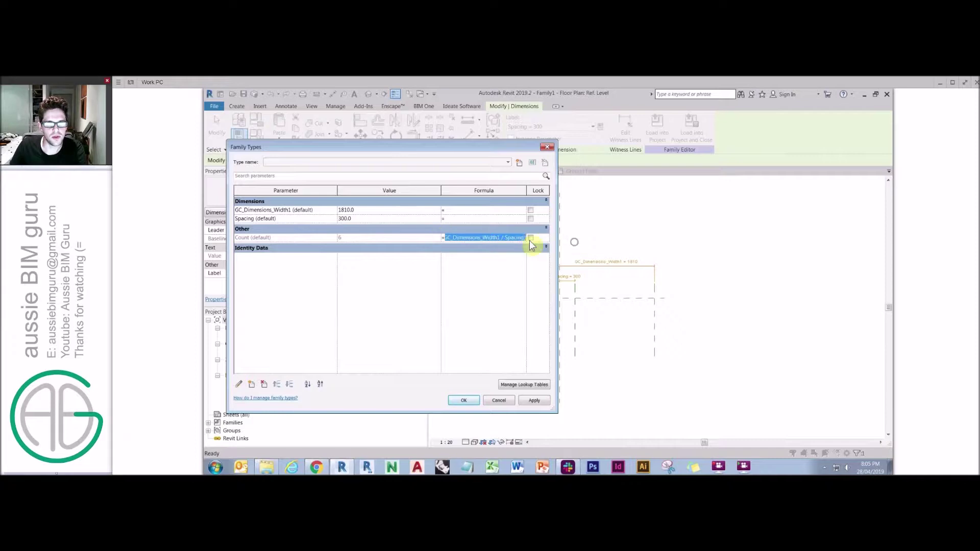
{"action": "left_click", "coordinate": [300, 237]}
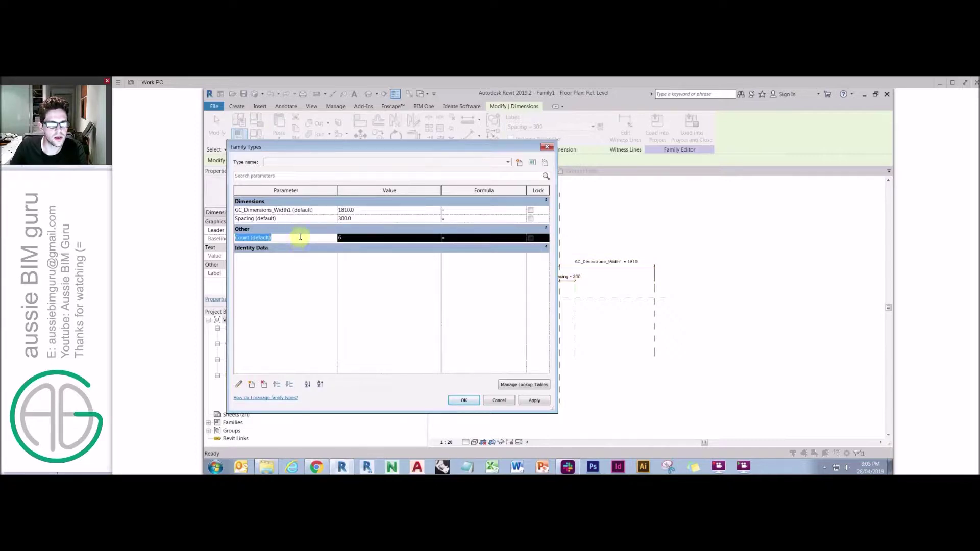
{"action": "left_click", "coordinate": [276, 218]}
{"action": "left_click", "coordinate": [293, 210]}
{"action": "left_click", "coordinate": [297, 219]}
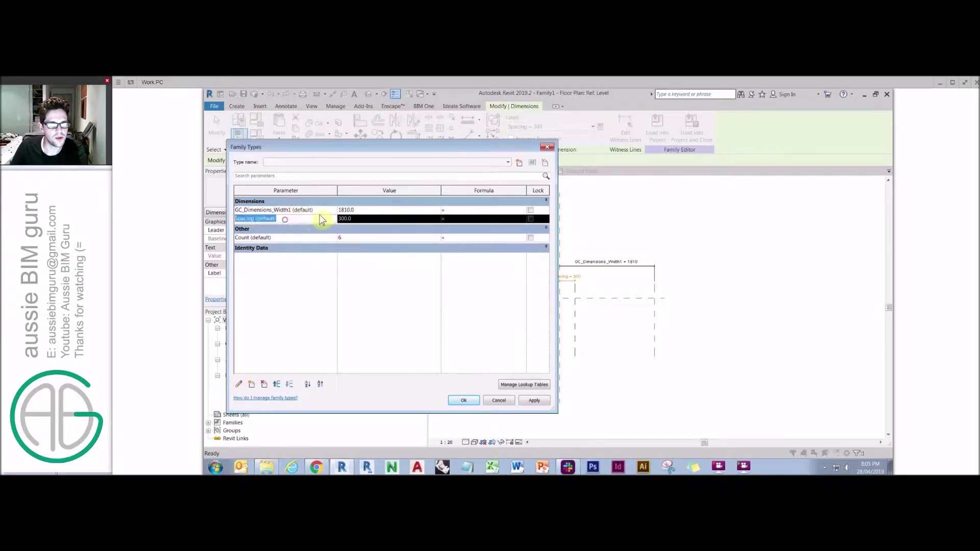
{"action": "left_click", "coordinate": [320, 212]}
- Set the GC_Dimensions_Width1 formula to Count*Spacing and apply it to the family
{"action": "left_click", "coordinate": [247, 238]}
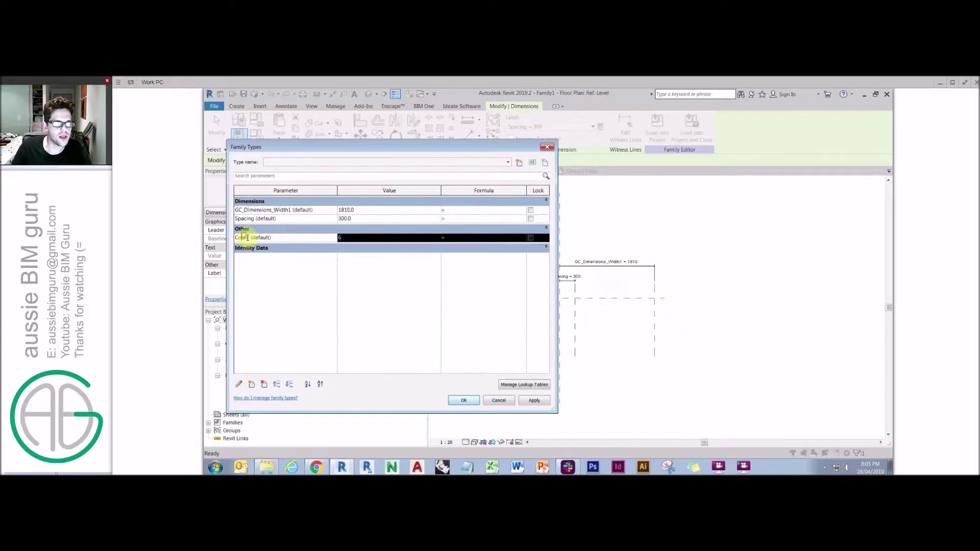
{"action": "left_click", "coordinate": [475, 210]}
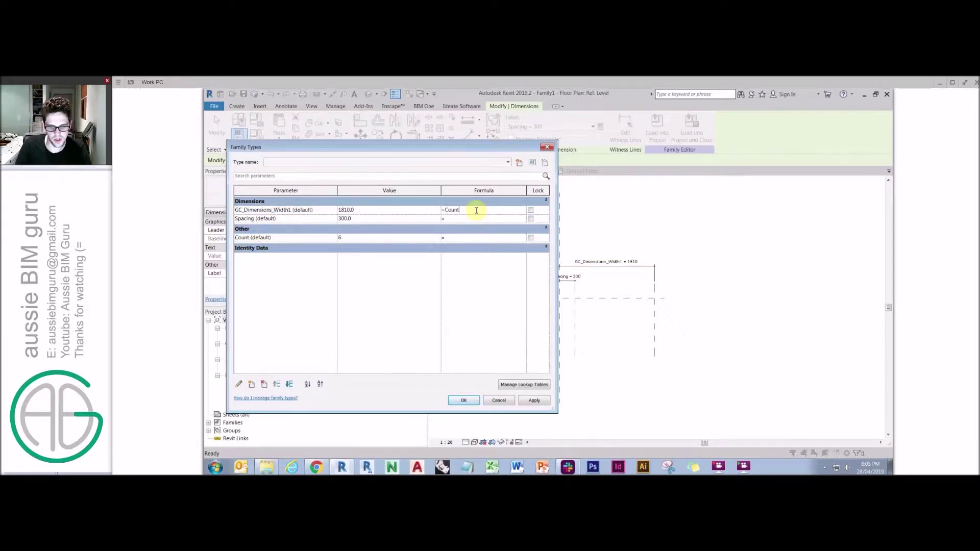
{"action": "type", "text": "Count*"}
{"action": "key", "text": "Caps_Lock"}
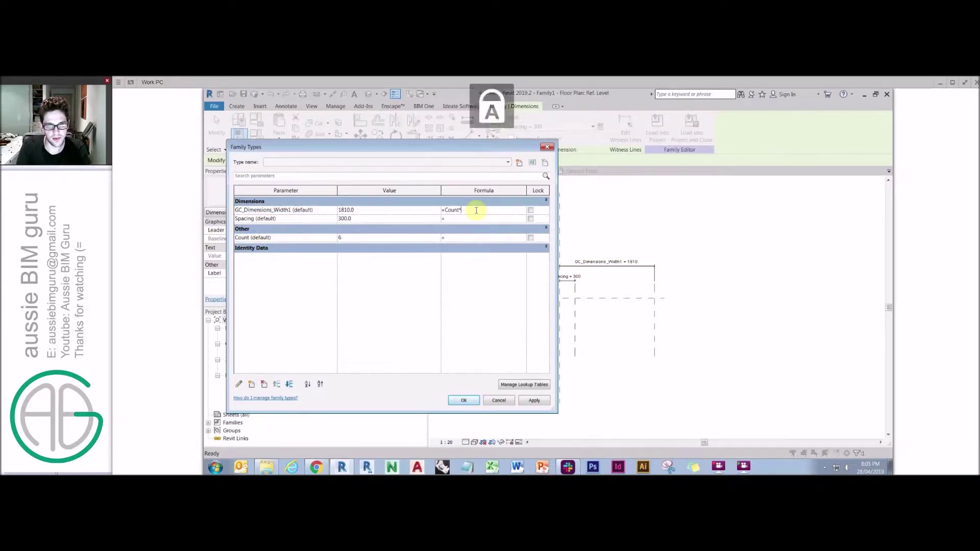
{"action": "type", "text": "Spacing"}
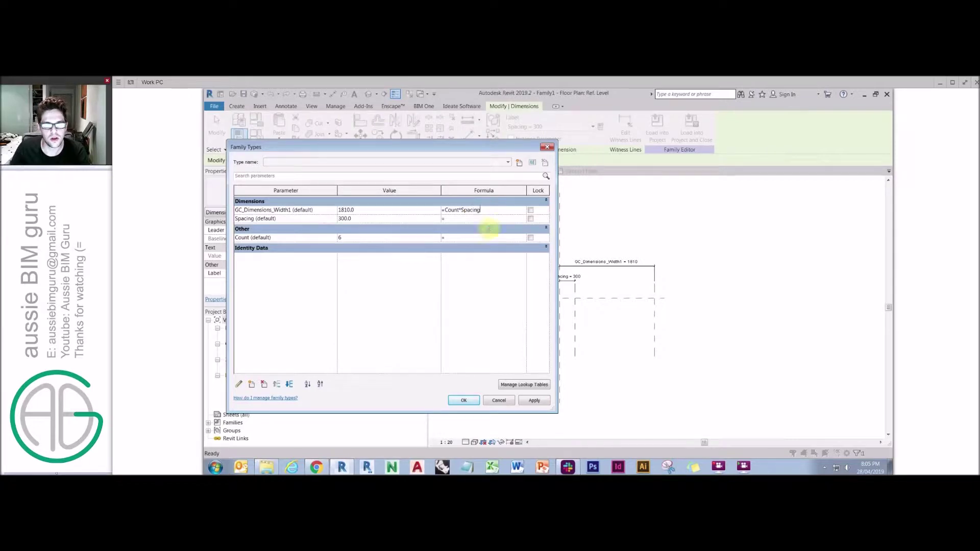
{"action": "left_click", "coordinate": [486, 220]}
{"action": "left_click", "coordinate": [463, 401]}
{"action": "left_click", "coordinate": [502, 230]}
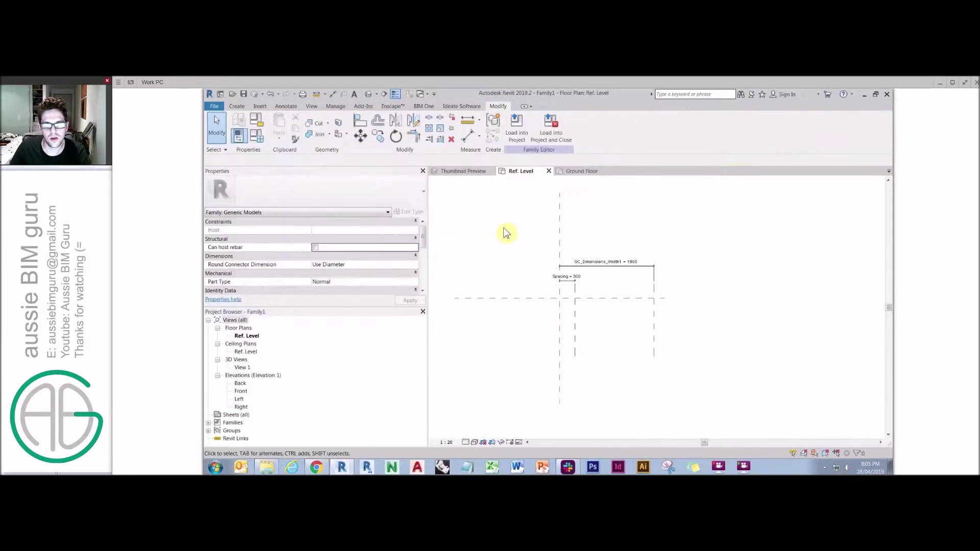
- Load Urinal.rfa into the family from the Arrays folder inside the desktop's Demo folder
{"action": "left_click", "coordinate": [260, 107]}
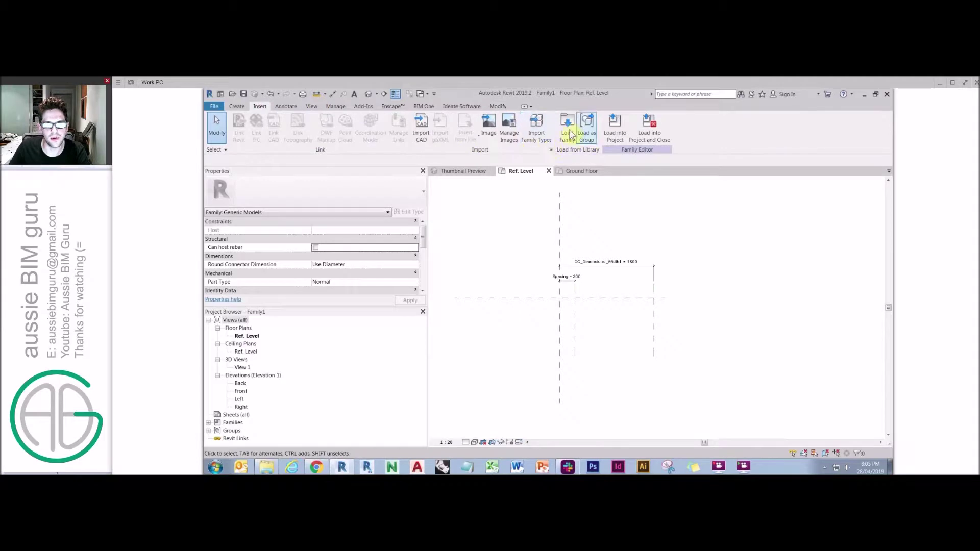
{"action": "left_click_drag", "start_coordinate": [483, 305], "coordinate": [482, 391]}
{"action": "left_click", "coordinate": [462, 428]}
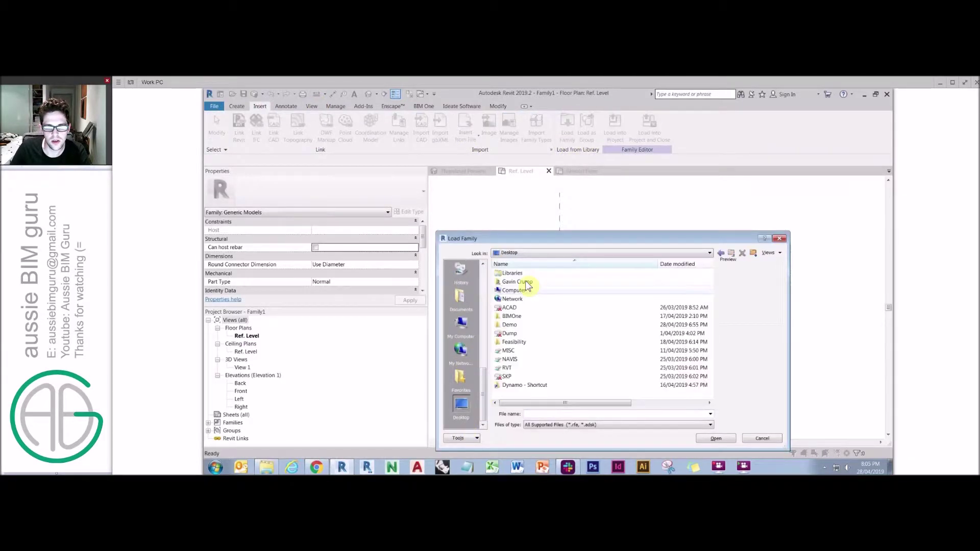
{"action": "double_click", "coordinate": [519, 325]}
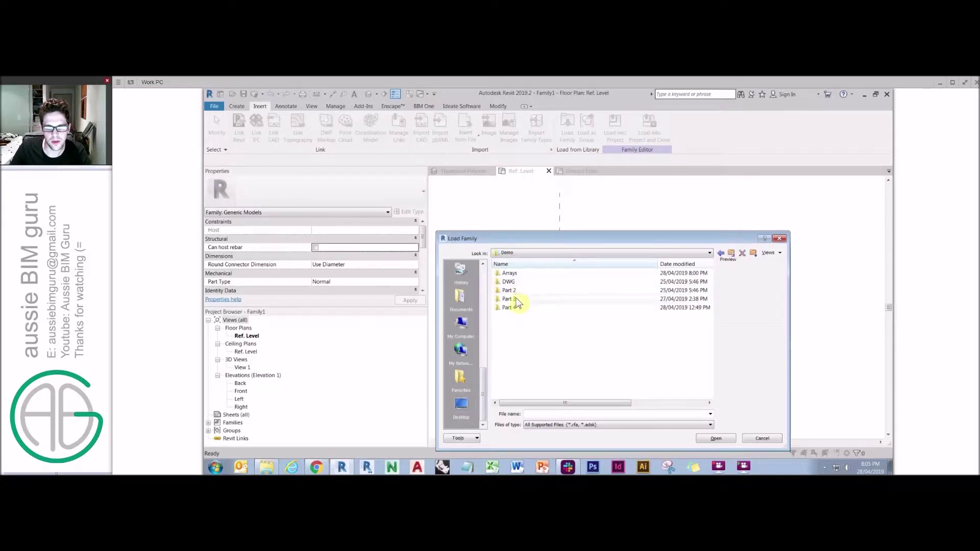
{"action": "double_click", "coordinate": [513, 274]}
{"action": "double_click", "coordinate": [511, 316]}
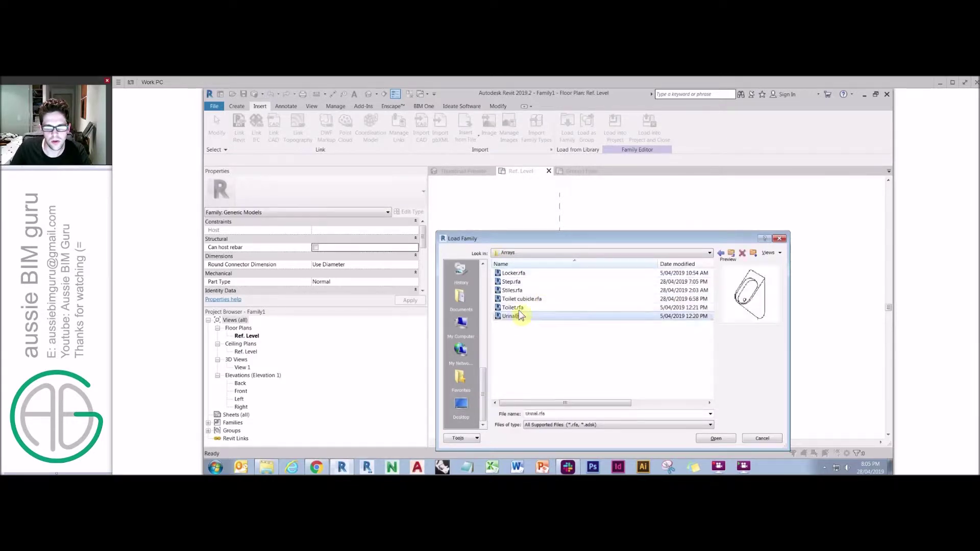
- Place one urinal below the horizontal reference plane, between the Spacing plane and the far width plane
{"action": "left_click", "coordinate": [238, 105]}
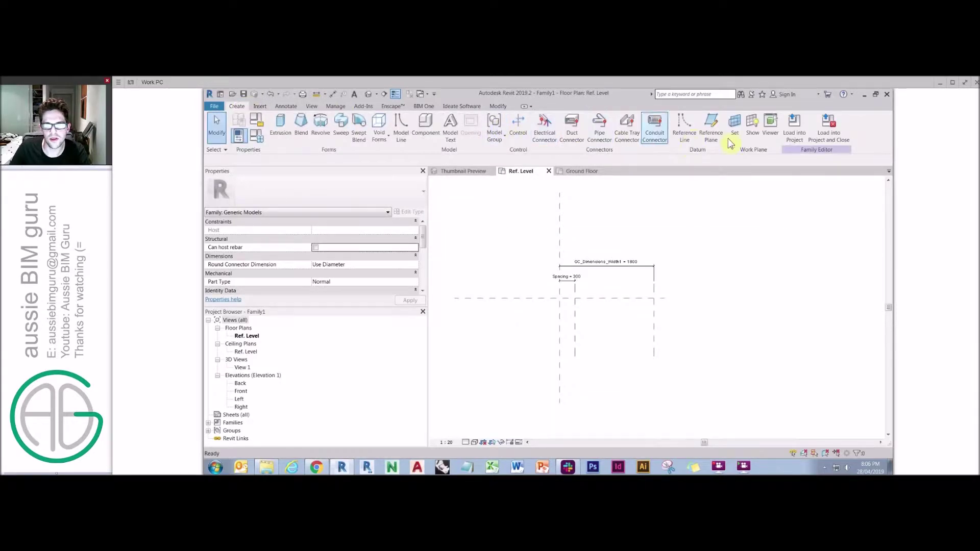
{"action": "left_click", "coordinate": [600, 327]}
{"action": "key", "text": "Escape"}
- Create a grouped linear array of 2 urinals, with the second one placed freely beside the first
{"action": "left_click", "coordinate": [587, 304]}
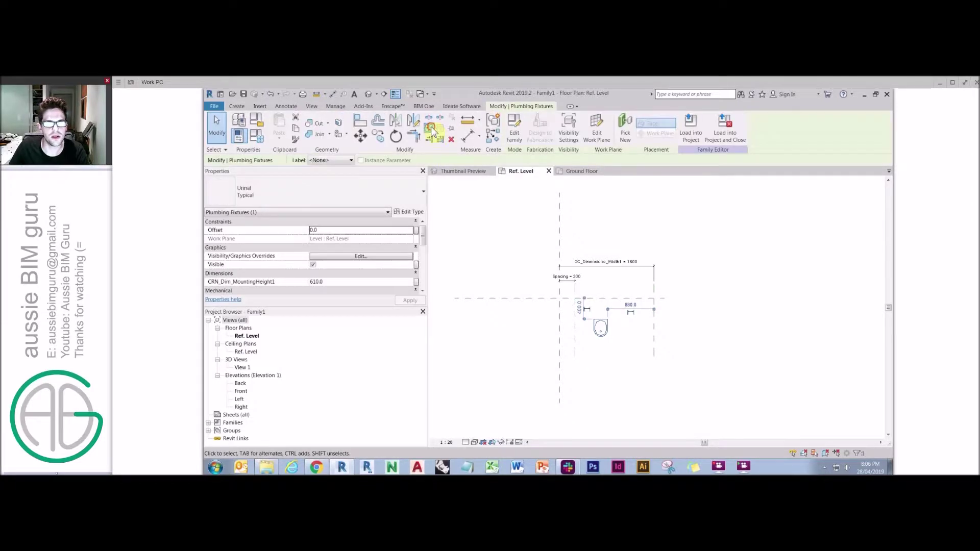
{"action": "left_click", "coordinate": [432, 132]}
{"action": "left_click", "coordinate": [601, 324]}
{"action": "left_click", "coordinate": [632, 323]}
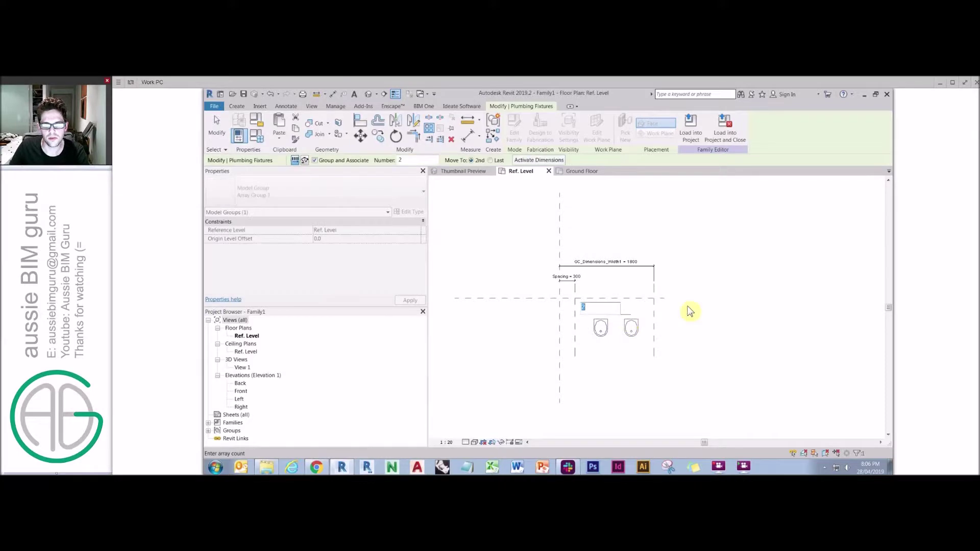
{"action": "key", "text": "Return"}
- Align and lock the first urinal's centre to the Left reference plane and align its back to the horizontal reference plane
{"action": "key", "text": "a"}
{"action": "key", "text": "l"}
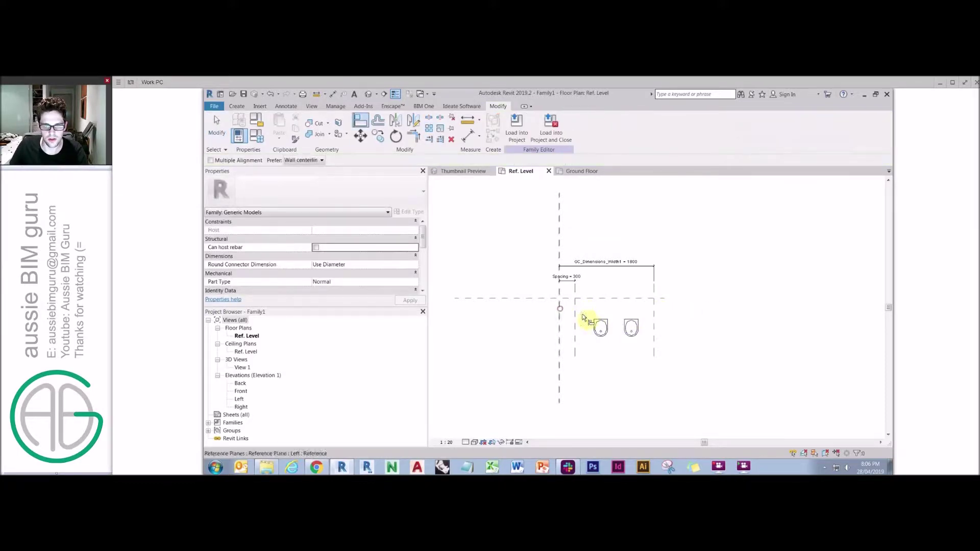
{"action": "left_click", "coordinate": [602, 328]}
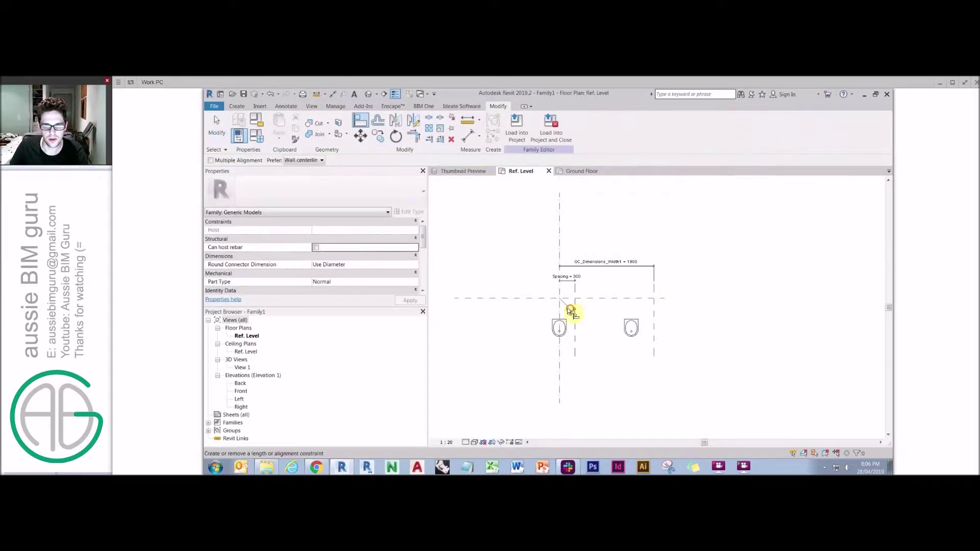
{"action": "left_click", "coordinate": [543, 308]}
{"action": "left_click", "coordinate": [550, 297]}
- Align the second urinal's centre to the Spacing reference plane and its back to the horizontal reference plane
{"action": "left_click", "coordinate": [574, 315]}
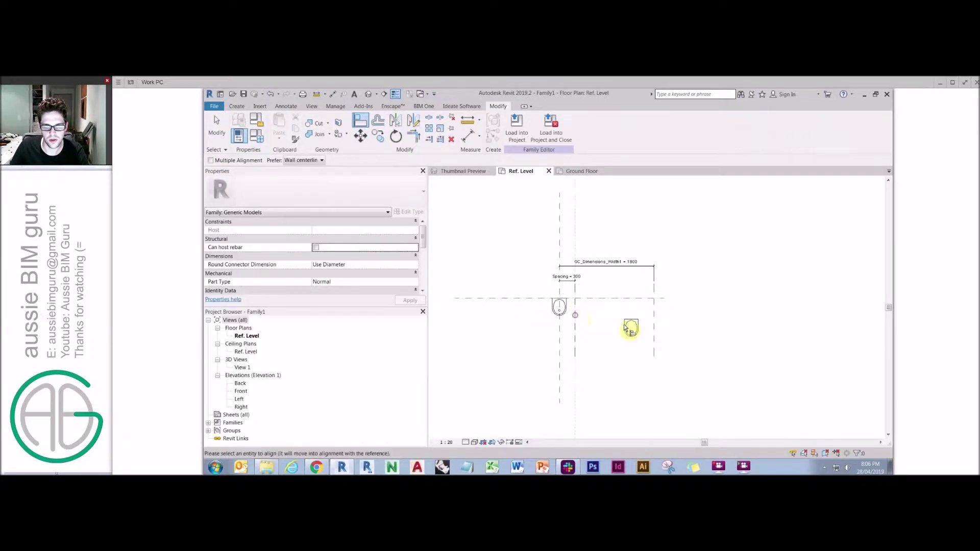
{"action": "left_click", "coordinate": [632, 328]}
{"action": "left_click", "coordinate": [587, 316]}
{"action": "left_click", "coordinate": [580, 324]}
{"action": "key", "text": "Escape"}
{"action": "key", "text": "Escape"}
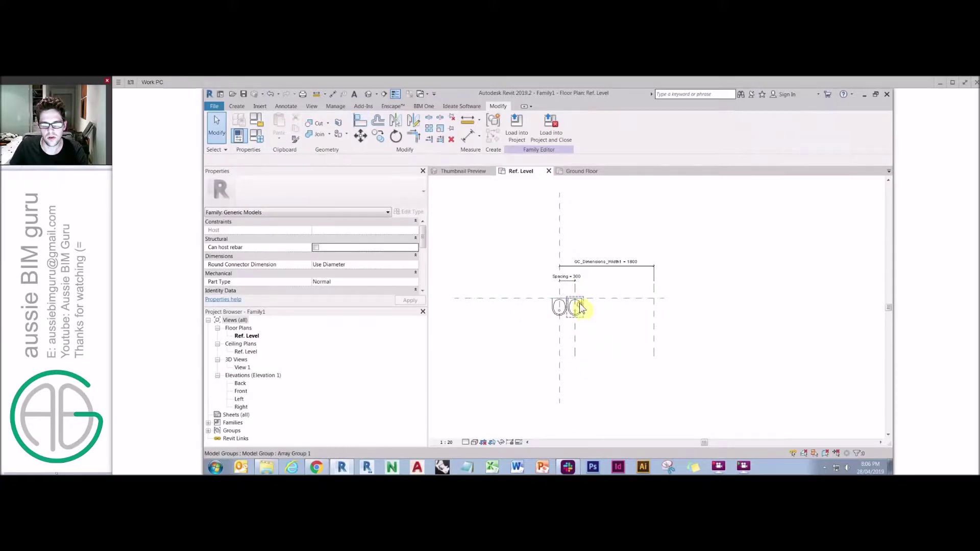
- Label the urinal array's number with the Count parameter
{"action": "left_click", "coordinate": [579, 308]}
{"action": "left_click", "coordinate": [574, 298]}
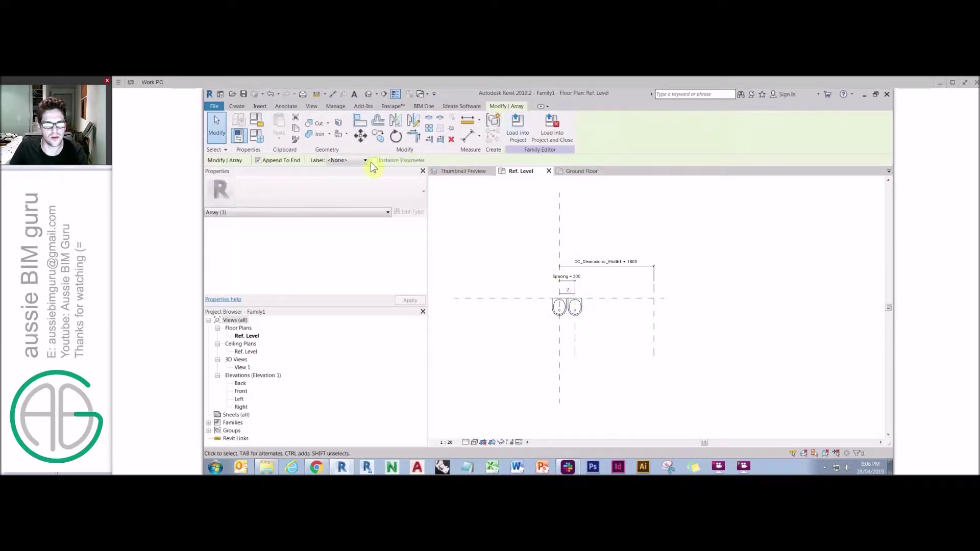
{"action": "left_click", "coordinate": [346, 161]}
{"action": "left_click", "coordinate": [382, 182]}
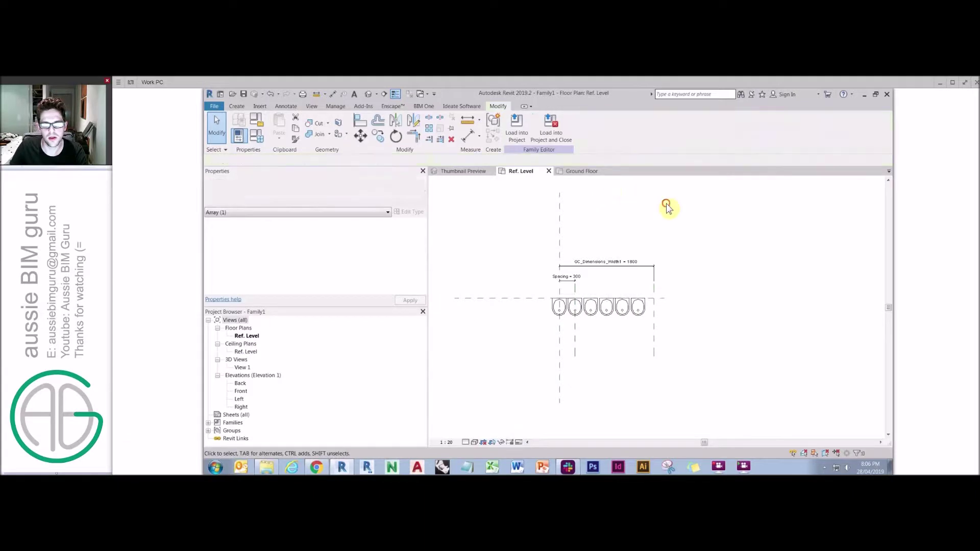
- Change the GC_Dimensions_Width1 formula to (Count - 1) * Spacing in the family types
{"action": "left_click", "coordinate": [664, 202]}
{"action": "left_click", "coordinate": [257, 135]}
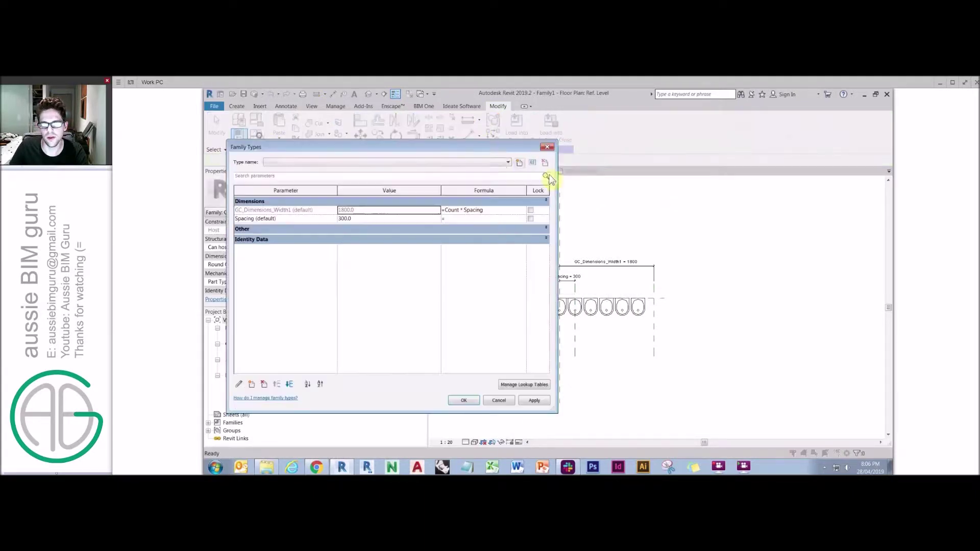
{"action": "left_click", "coordinate": [298, 231]}
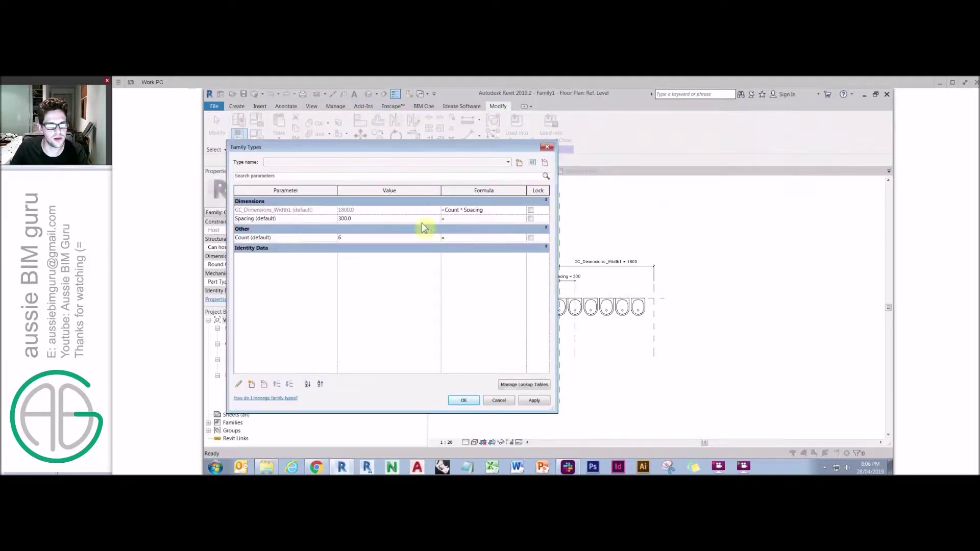
{"action": "left_click", "coordinate": [477, 215]}
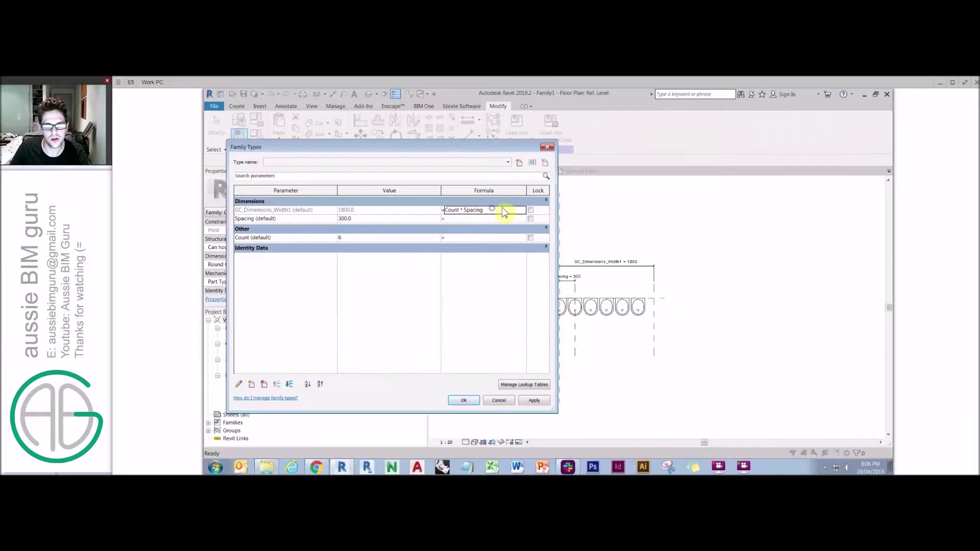
{"action": "left_click", "coordinate": [445, 210]}
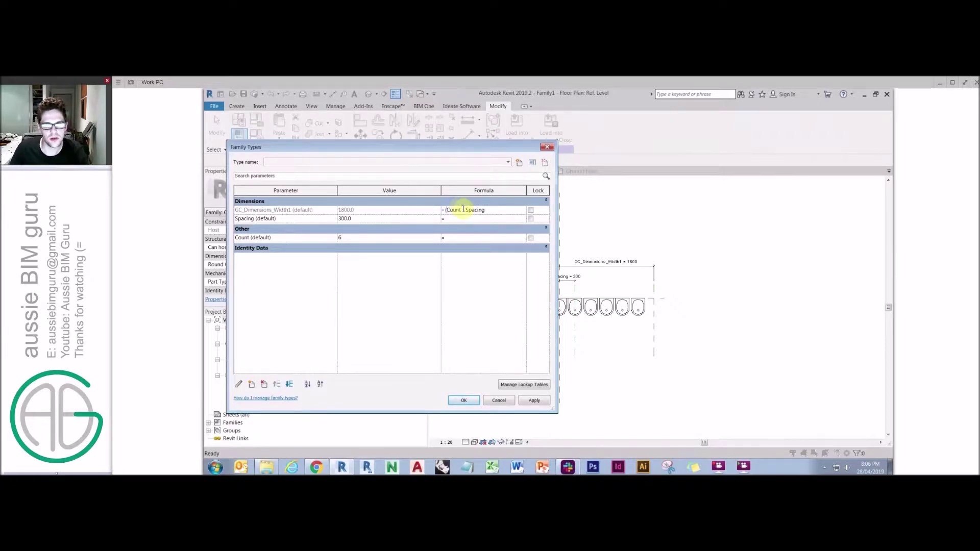
{"action": "type", "text": "("}
{"action": "left_click", "coordinate": [501, 218]}
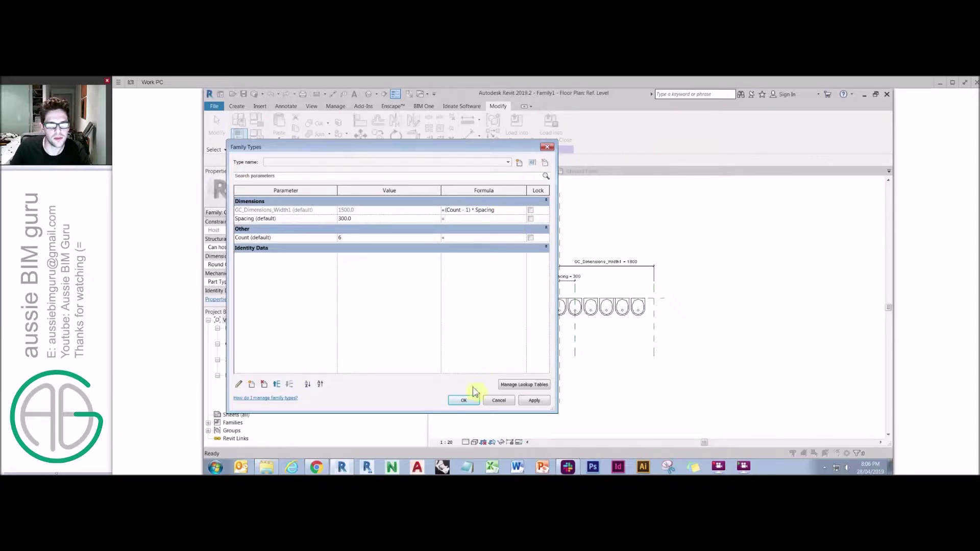
{"action": "key", "text": "Return"}
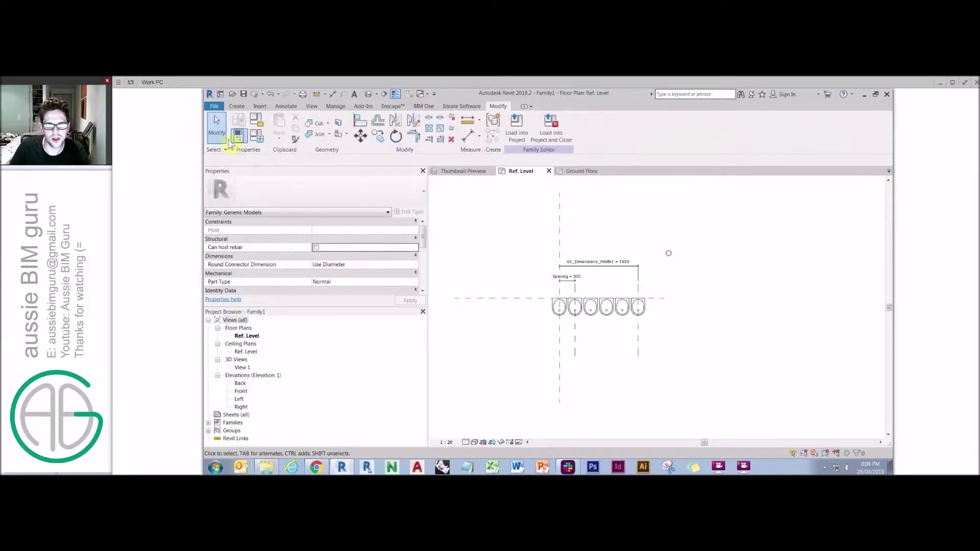
- Set the urinal family's Count to 4 and its Spacing to 700
{"action": "left_click", "coordinate": [256, 135]}
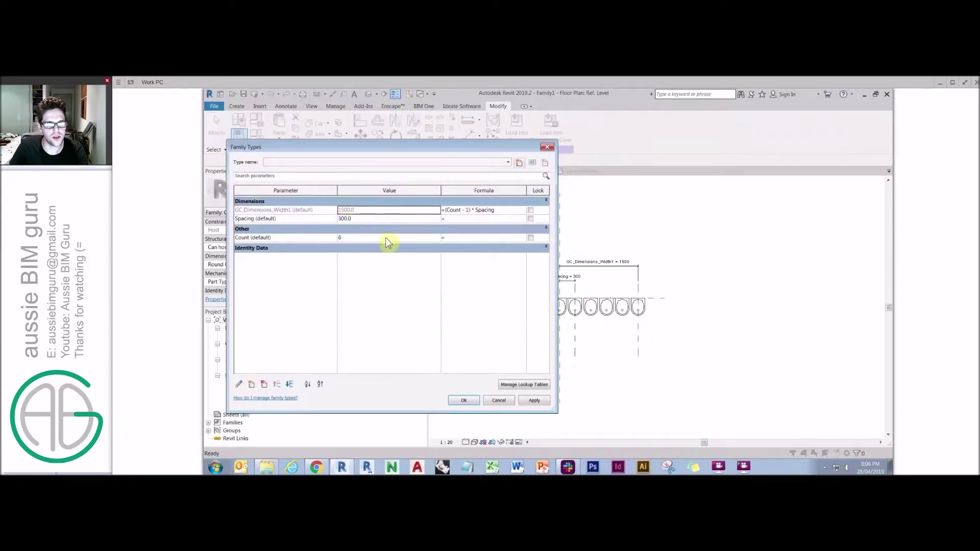
{"action": "left_click", "coordinate": [385, 237]}
{"action": "type", "text": "4"}
{"action": "left_click", "coordinate": [386, 219]}
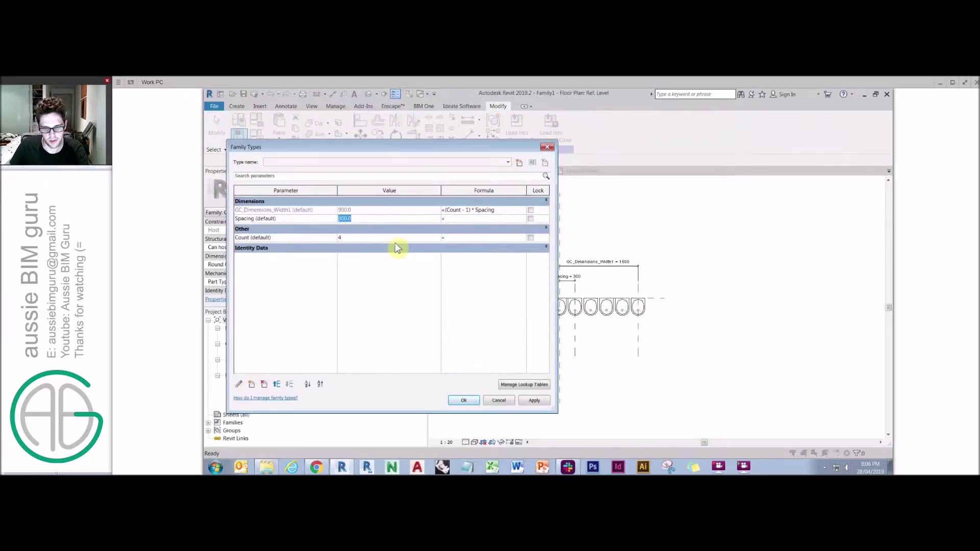
{"action": "type", "text": "700"}
{"action": "key", "text": "Return"}
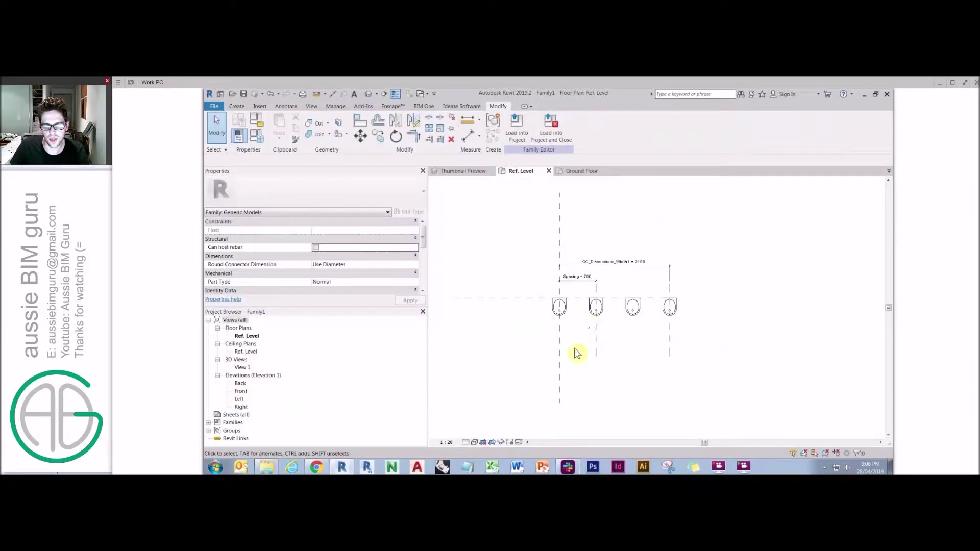
- Load the urinal family into Project3, overwriting the existing version and its parameter values
{"action": "left_click", "coordinate": [517, 129]}
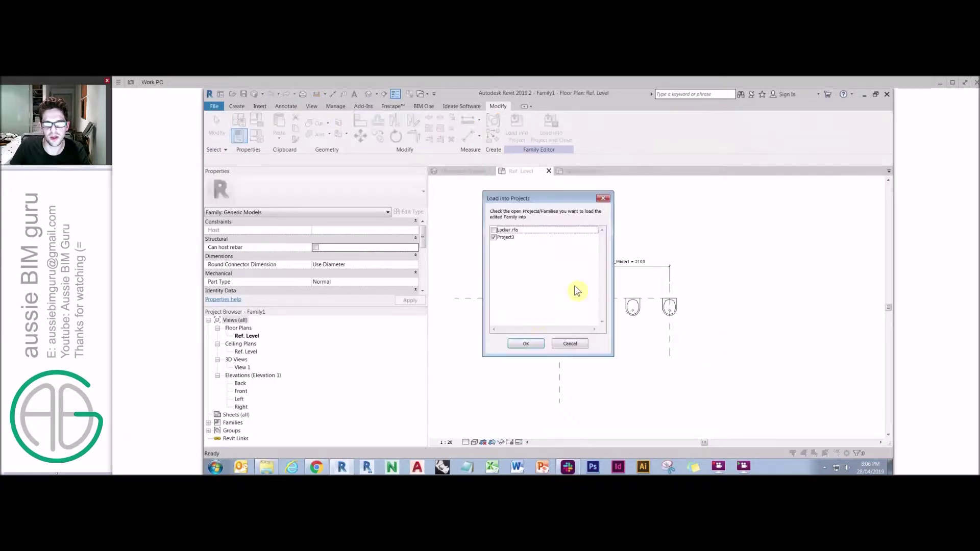
{"action": "left_click", "coordinate": [531, 345]}
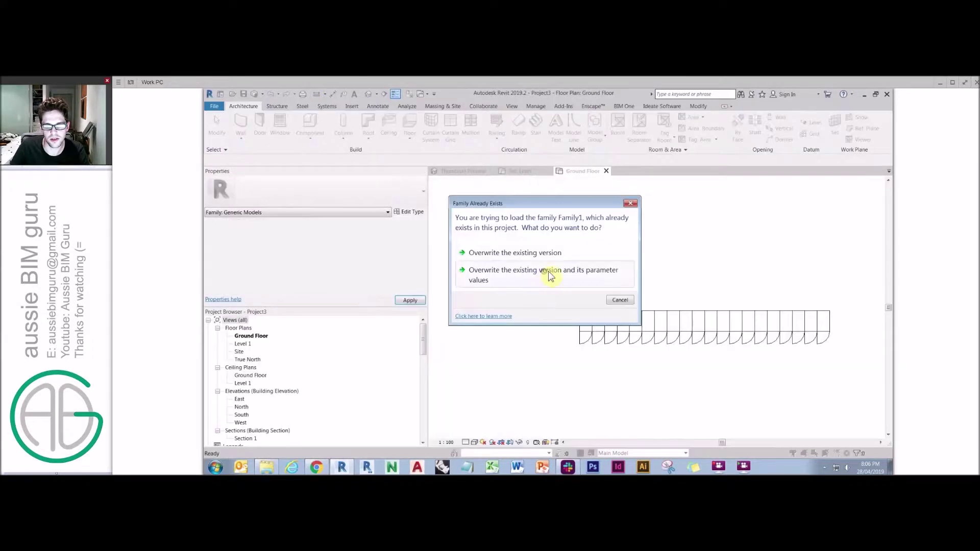
{"action": "left_click", "coordinate": [546, 274]}
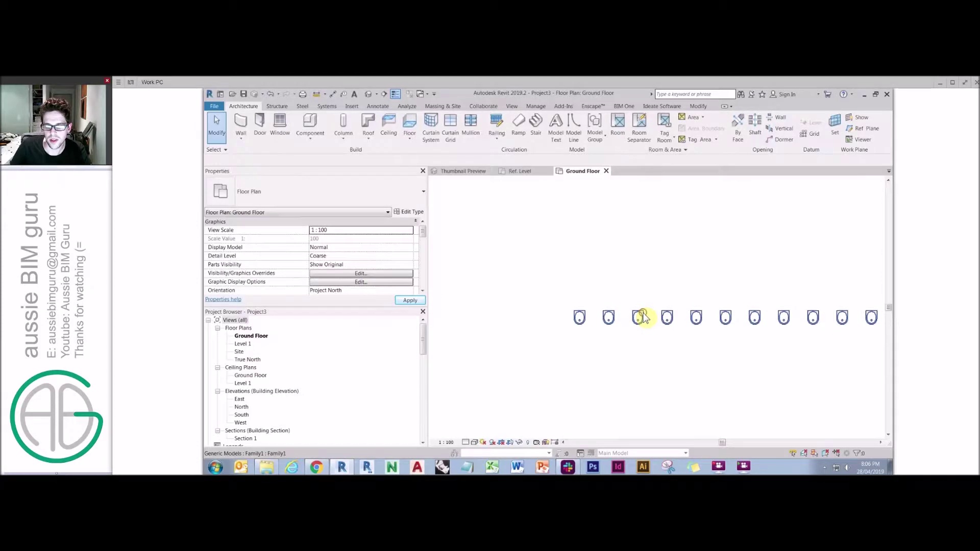
- Set the Count of the placed urinal row on the Ground Floor plan to 5
{"action": "left_click", "coordinate": [647, 316]}
{"action": "scroll", "coordinate": [739, 301], "scroll_direction": "up", "scroll_amount": 1}
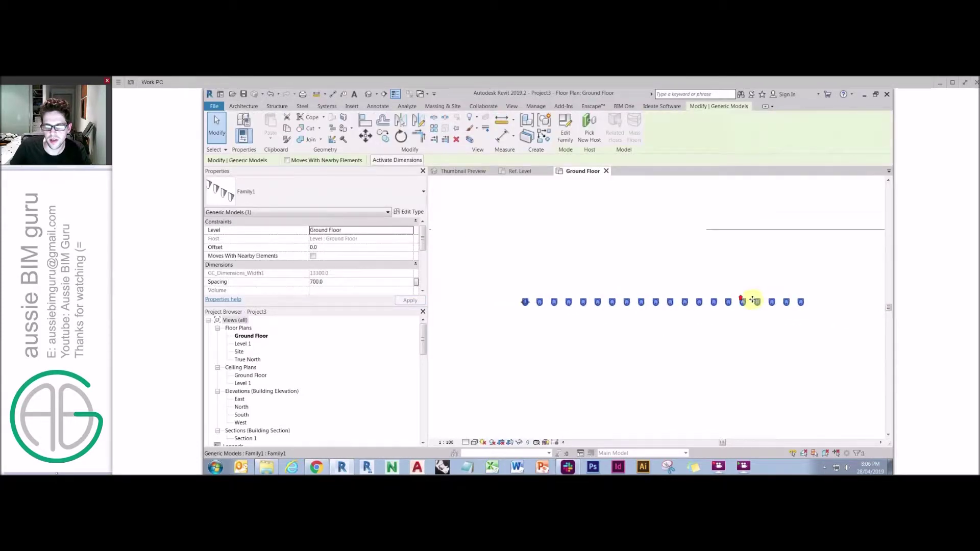
{"action": "scroll", "coordinate": [645, 310], "scroll_direction": "down", "scroll_amount": 2}
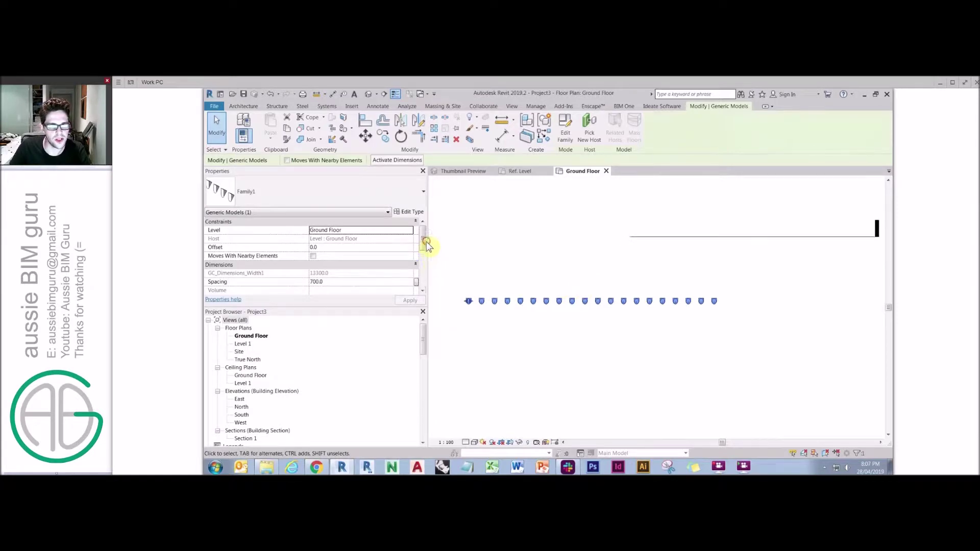
{"action": "scroll", "coordinate": [418, 267], "scroll_direction": "down", "scroll_amount": 3}
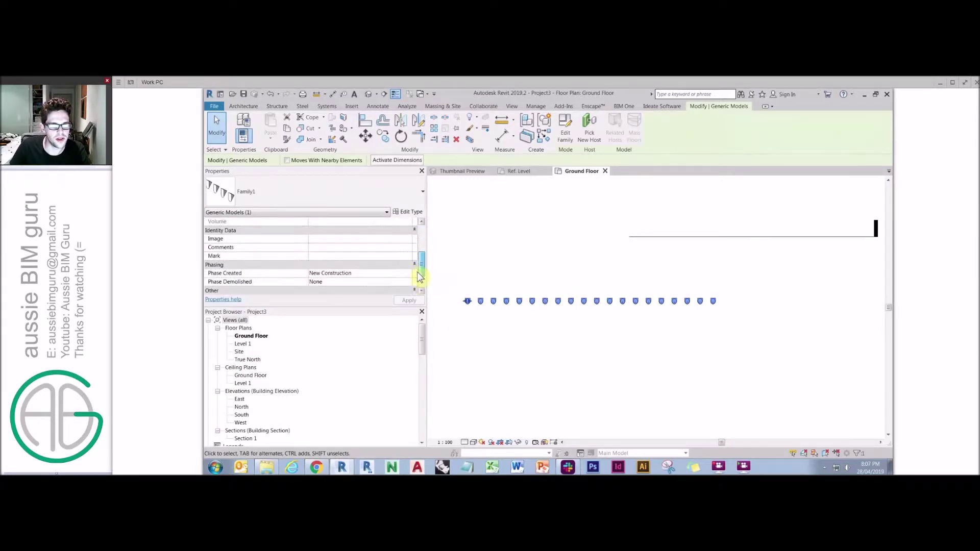
{"action": "left_click", "coordinate": [420, 282]}
{"action": "left_click", "coordinate": [394, 272]}
{"action": "type", "text": "5"}
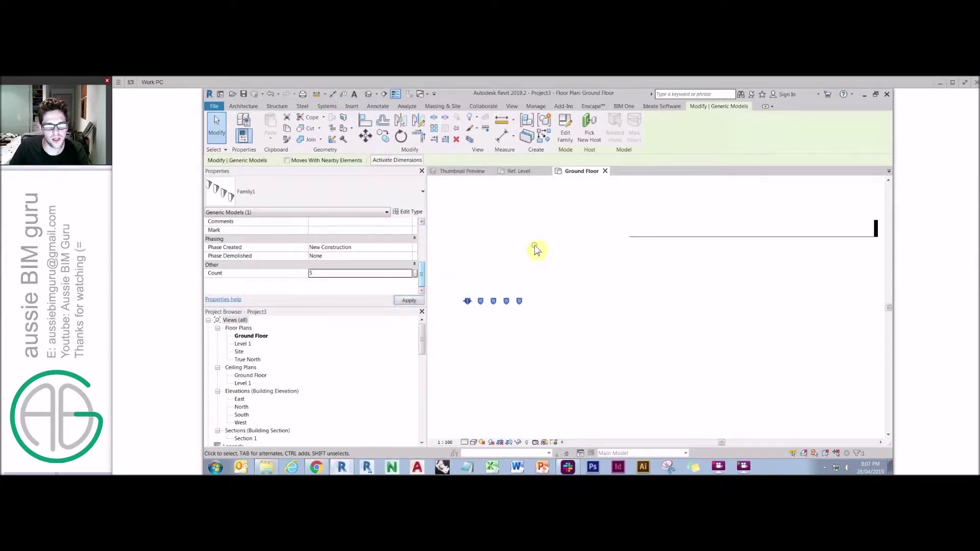
- Test the placed urinal row's Spacing at 50 and finish with a Spacing of 500
{"action": "left_click", "coordinate": [421, 240]}
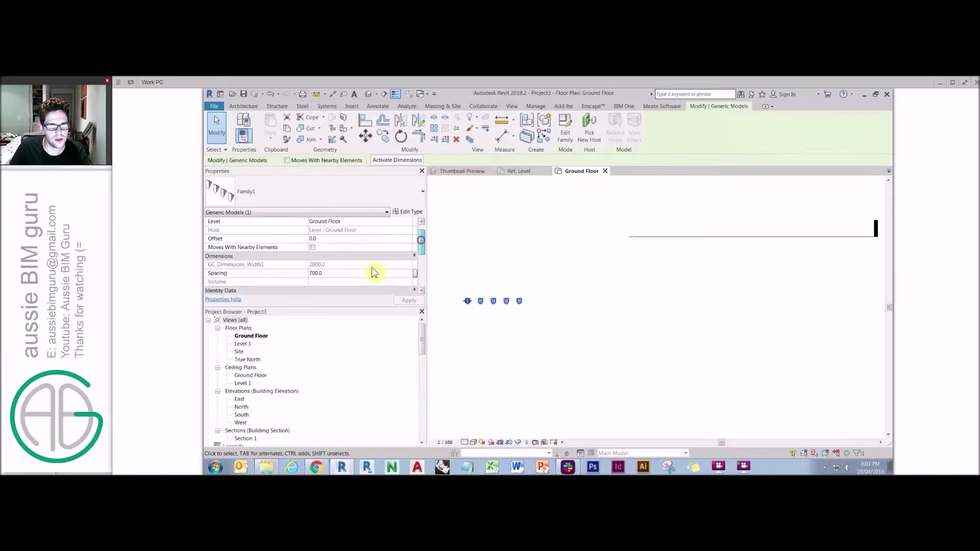
{"action": "left_click", "coordinate": [370, 276]}
{"action": "type", "text": "50"}
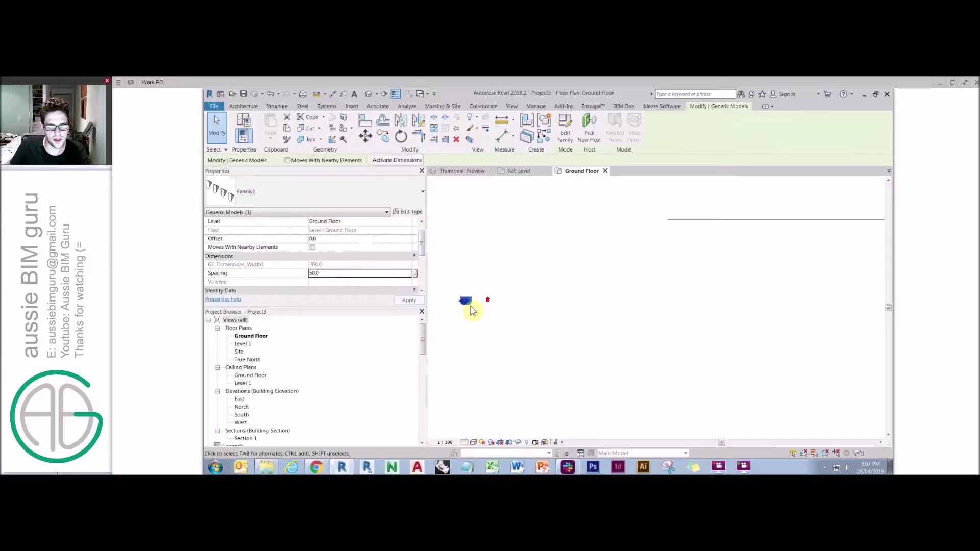
{"action": "double_click", "coordinate": [352, 275]}
{"action": "type", "text": "500"}
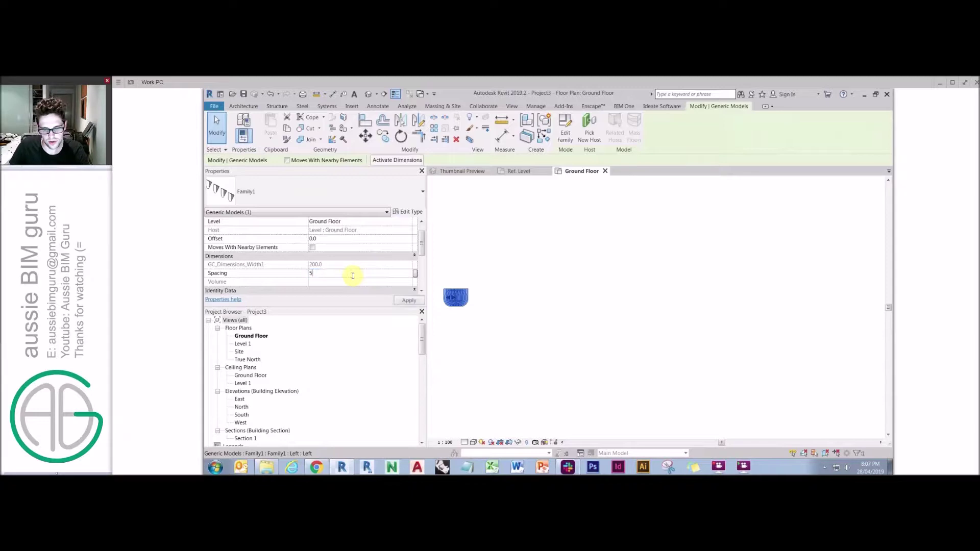
{"action": "left_click", "coordinate": [556, 240]}
- View the Type 3 method and Applications slides in Acrobat and return to Family1's Ref. Level plan in Revit
{"action": "left_click", "coordinate": [523, 171]}
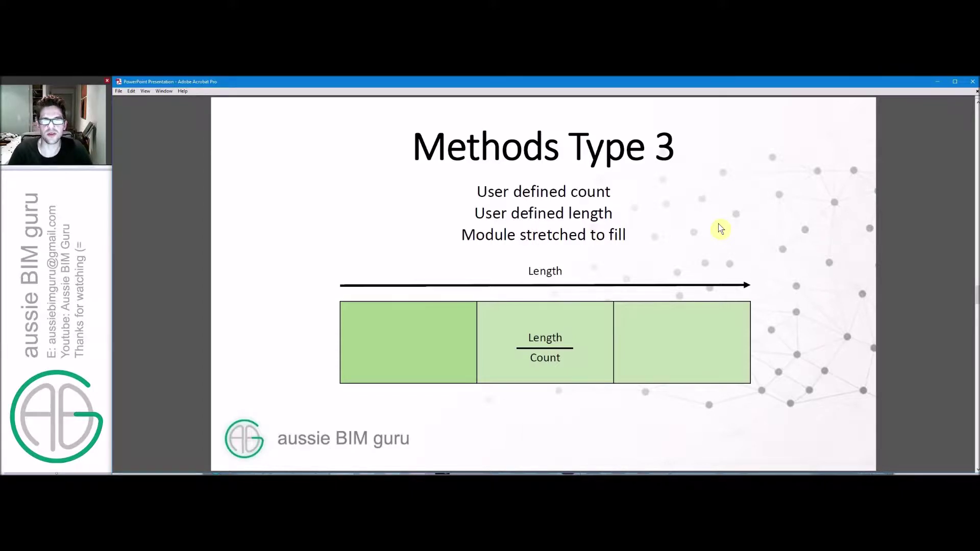
{"action": "left_click", "coordinate": [756, 252]}
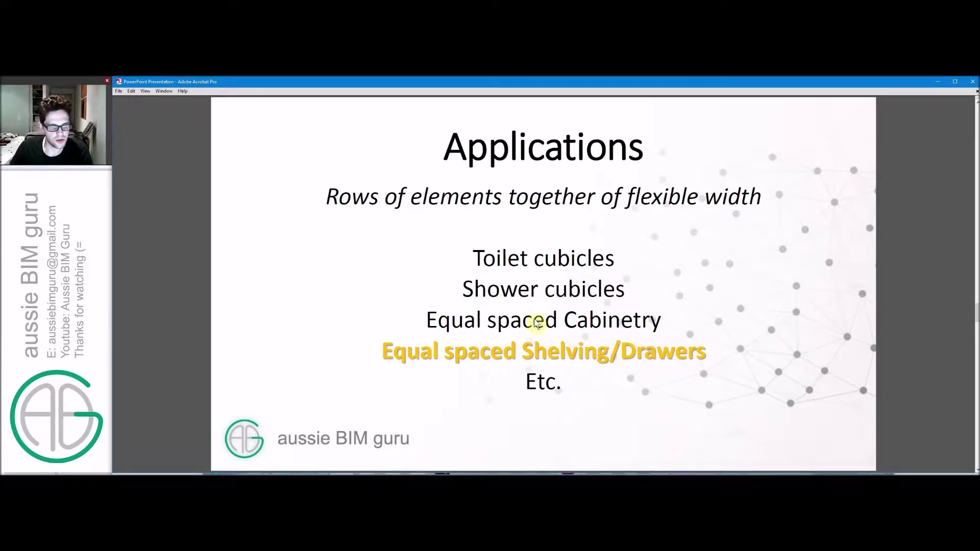
{"action": "key", "text": "alt+Tab"}
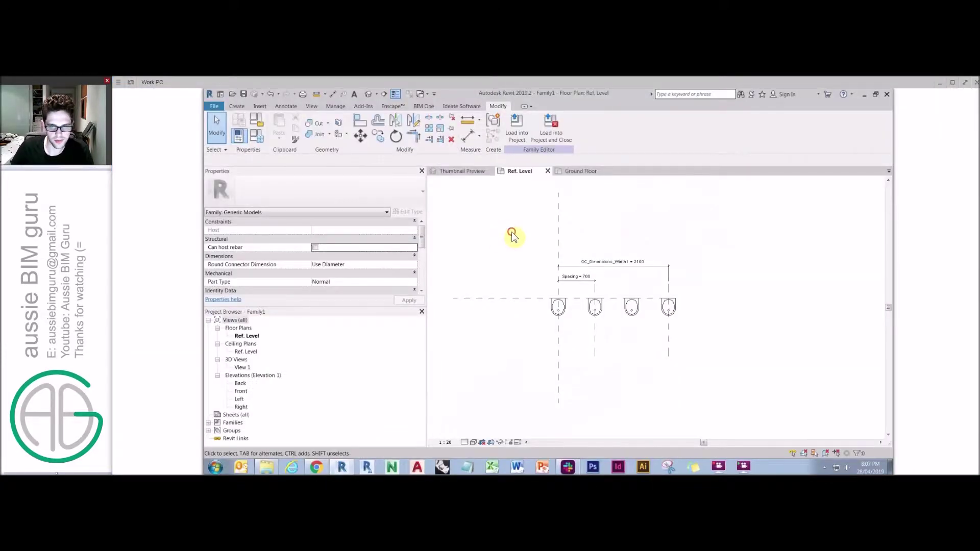
{"action": "left_click", "coordinate": [579, 172]}
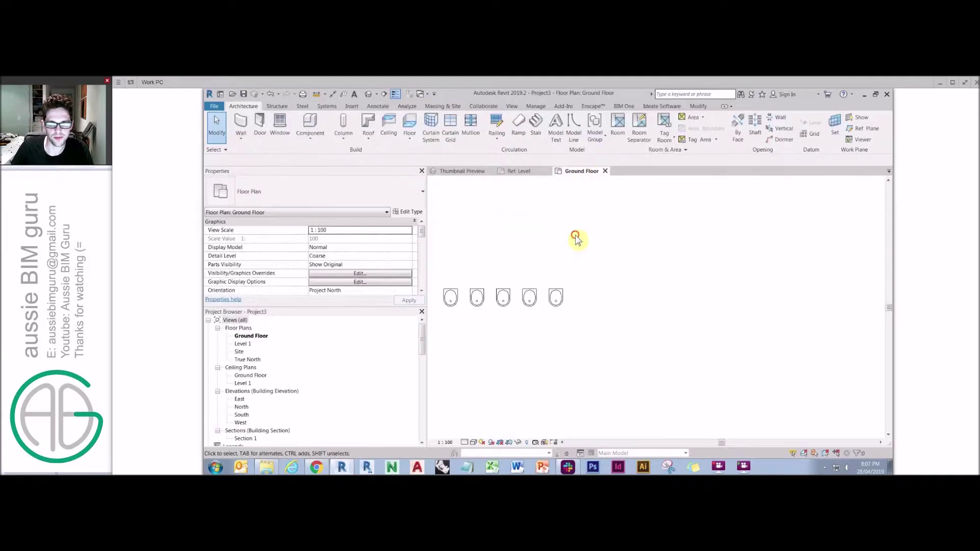
{"action": "key", "text": "ctrl+Tab"}
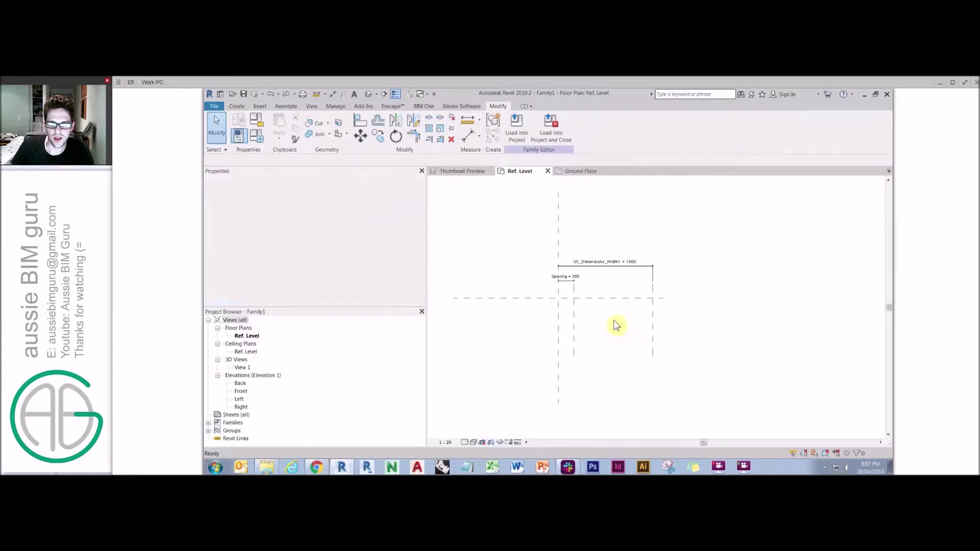
- Set Spacing to 900 and remove the Count * Spacing formula from GC_Dimensions_Width1
{"action": "left_click", "coordinate": [257, 135]}
{"action": "left_click", "coordinate": [366, 218]}
{"action": "type", "text": "900"}
{"action": "left_click", "coordinate": [304, 218]}
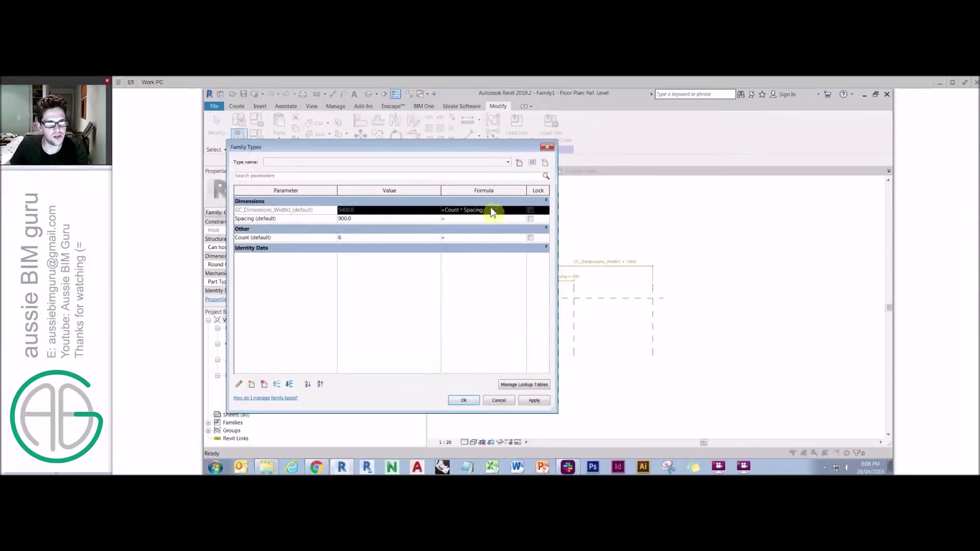
{"action": "left_click_drag", "start_coordinate": [489, 213], "coordinate": [444, 210]}
{"action": "key", "text": "BackSpace"}
- Give the Spacing parameter the formula GC_Dimensions_Width1 / Count, reusing the copied width parameter name
{"action": "left_click", "coordinate": [290, 213]}
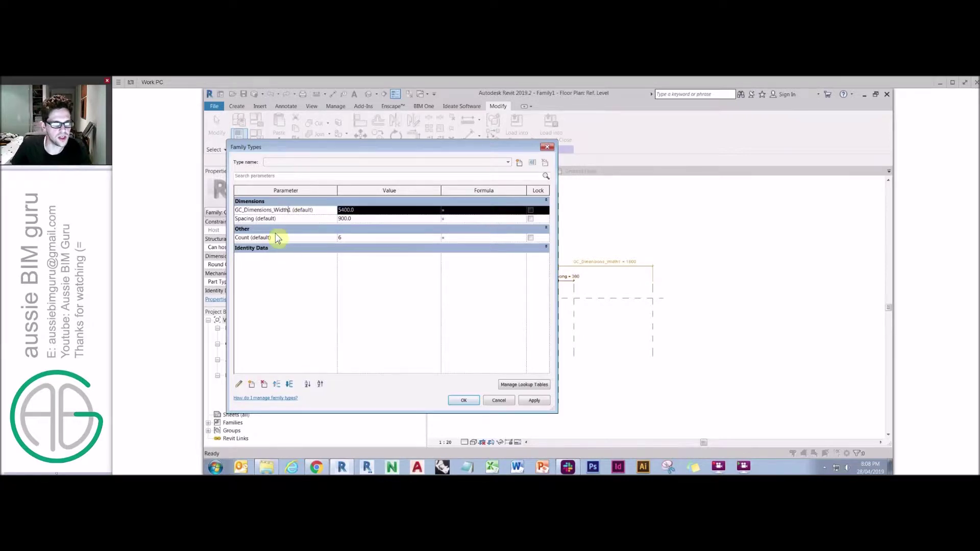
{"action": "double_click", "coordinate": [290, 210]}
{"action": "key", "text": "ctrl+c"}
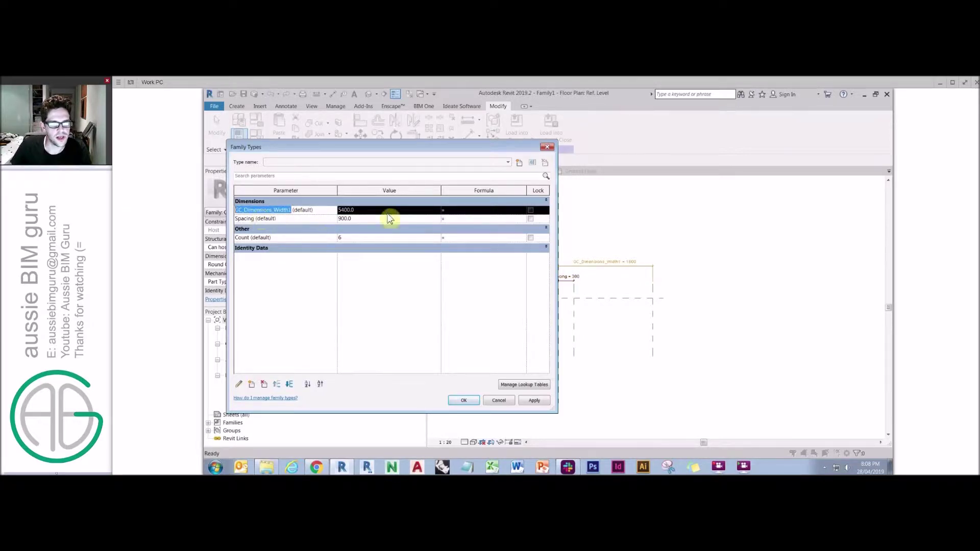
{"action": "left_click", "coordinate": [460, 218]}
{"action": "key", "text": "ctrl+v"}
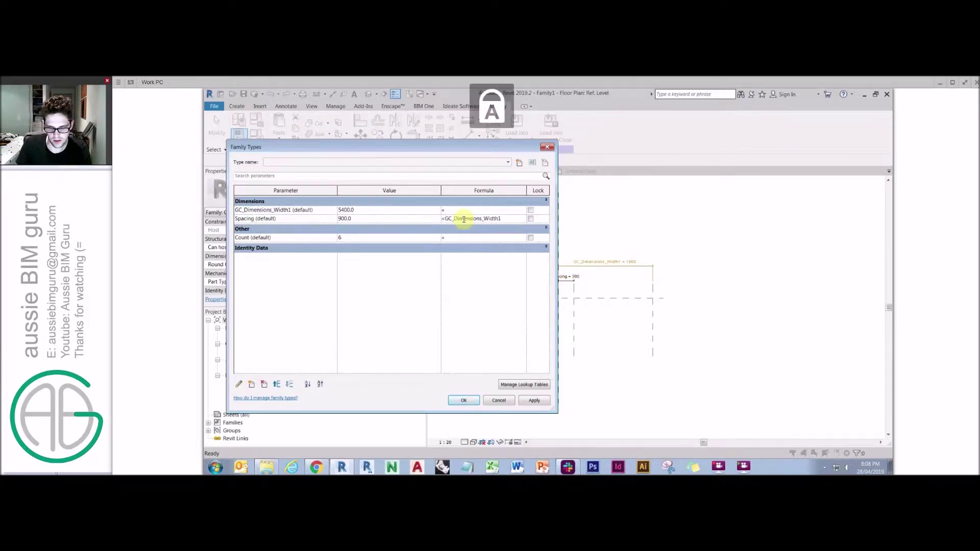
{"action": "left_click", "coordinate": [330, 211]}
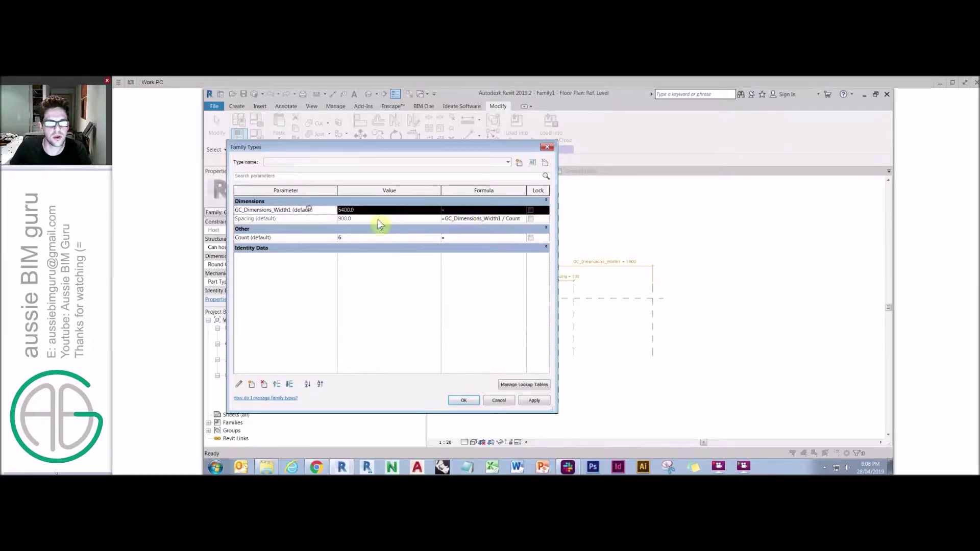
- Set the family's Count to 5 and apply the parameter changes to the reference planes
{"action": "left_click", "coordinate": [354, 238]}
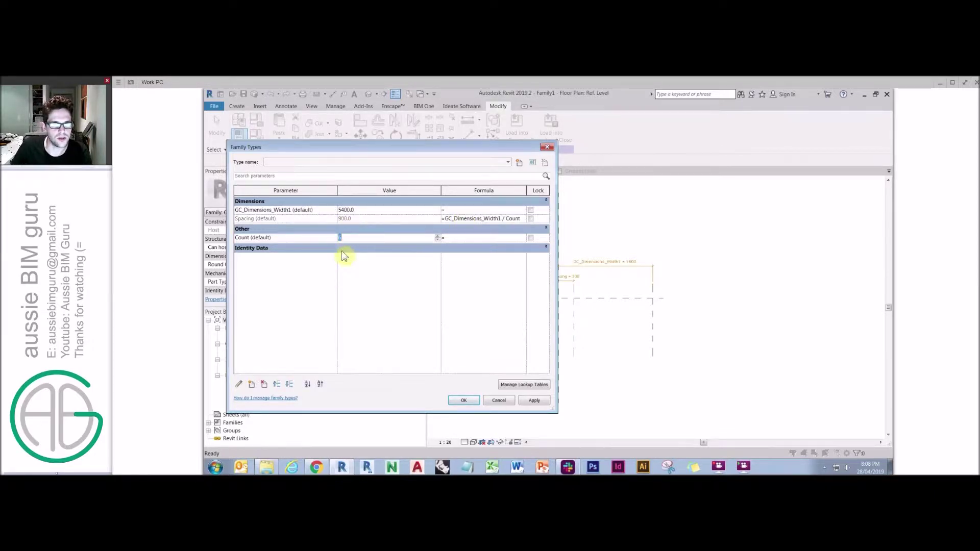
{"action": "left_click", "coordinate": [343, 248]}
{"action": "double_click", "coordinate": [369, 237]}
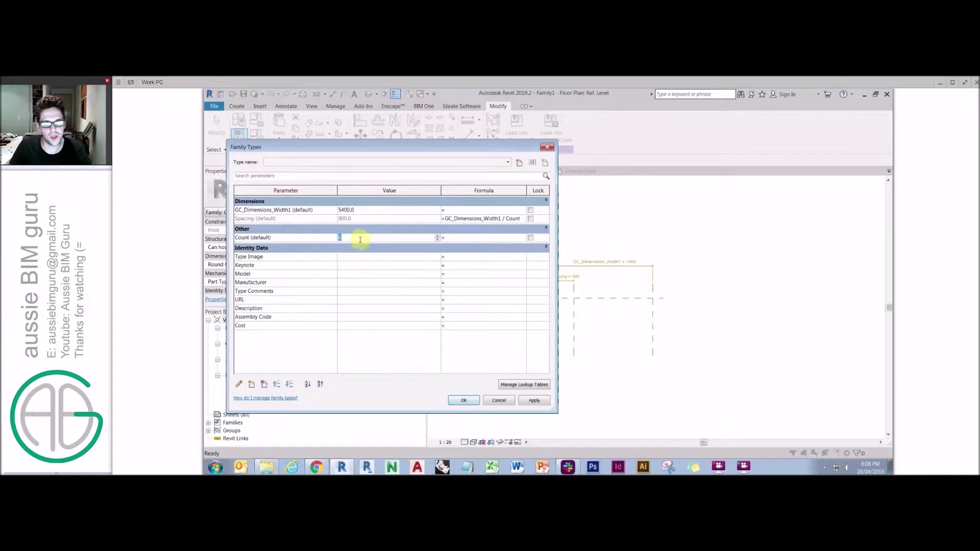
{"action": "type", "text": "5"}
{"action": "left_click", "coordinate": [294, 213]}
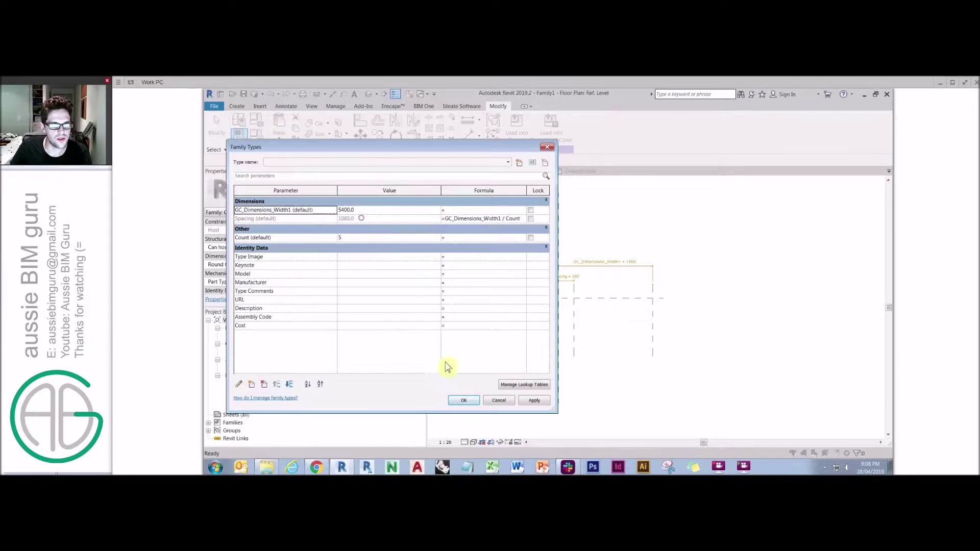
{"action": "left_click", "coordinate": [464, 401]}
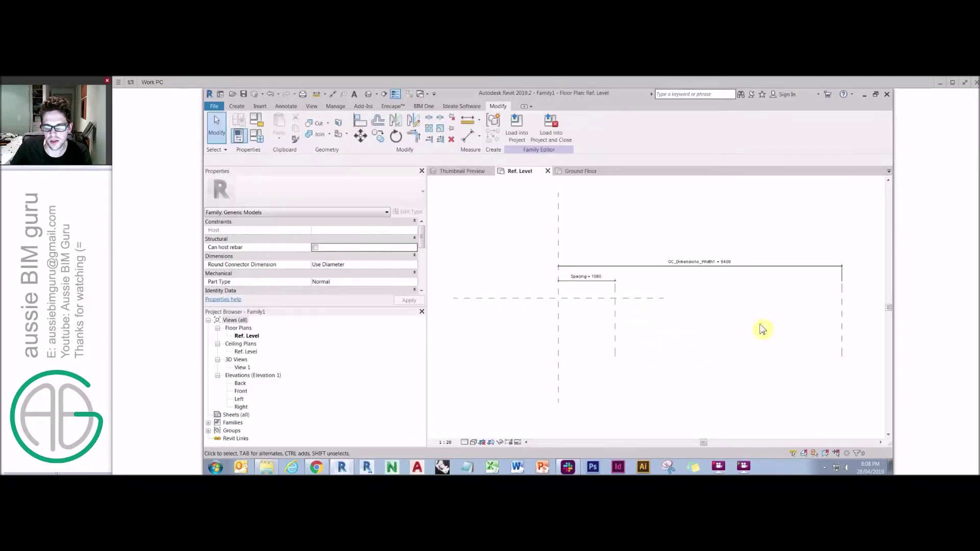
- Load the Toilet cubicle.rfa family from the Arrays folder into the current family
{"action": "left_click", "coordinate": [262, 109]}
{"action": "left_click", "coordinate": [567, 127]}
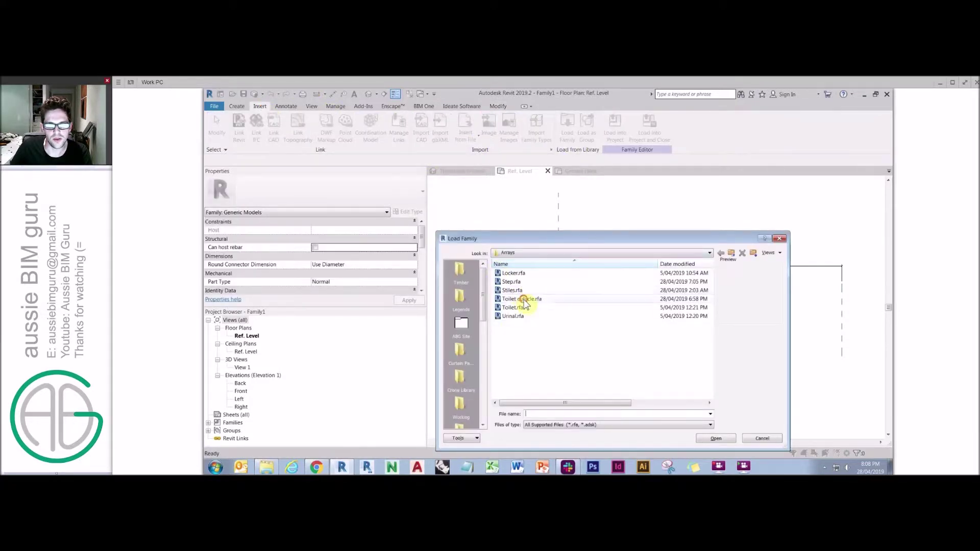
{"action": "left_click", "coordinate": [524, 300]}
{"action": "left_click", "coordinate": [715, 438]}
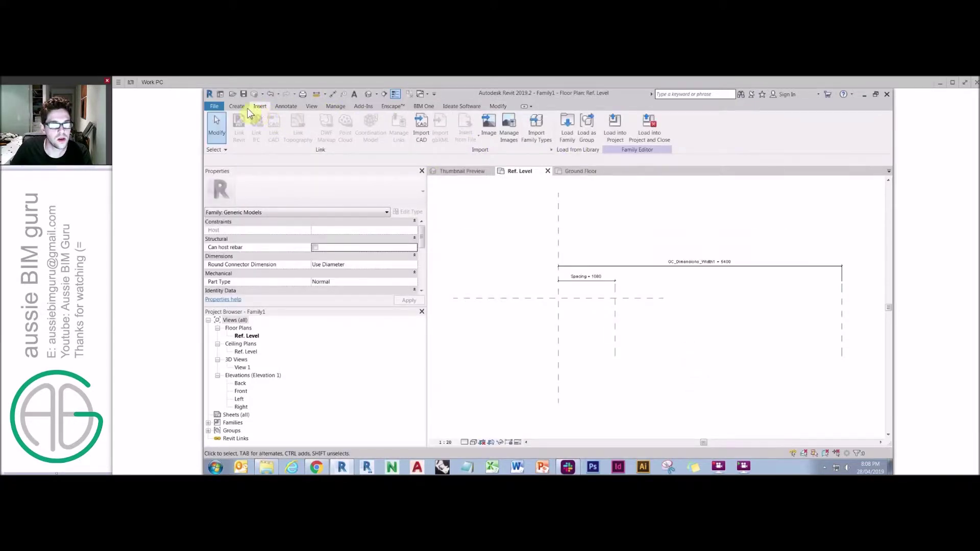
- Place a Standard Toilet cubicle component below the horizontal reference plane, between the Left and spacing reference planes
{"action": "left_click", "coordinate": [587, 130]}
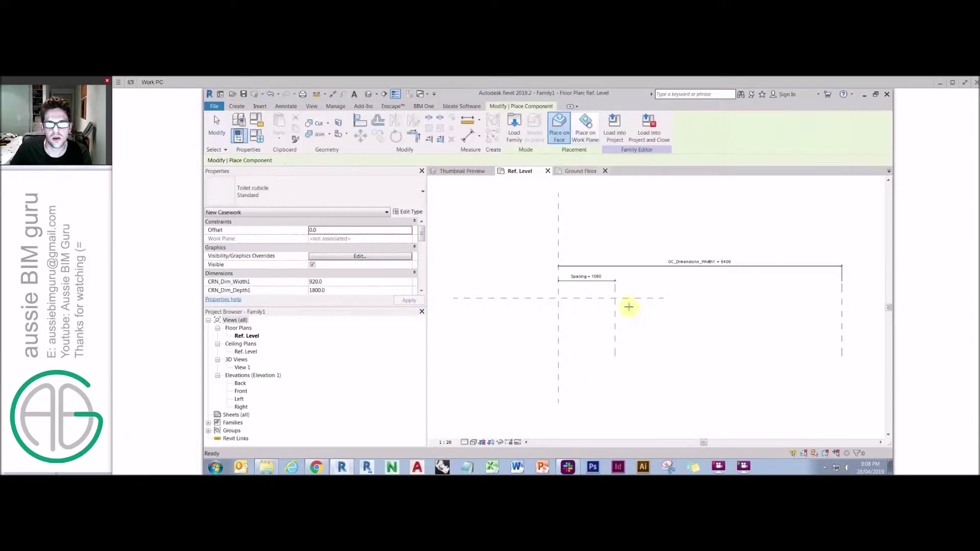
{"action": "middle_click_drag", "start_coordinate": [628, 313], "coordinate": [611, 271]}
{"action": "left_click", "coordinate": [586, 336]}
{"action": "key", "text": "Escape"}
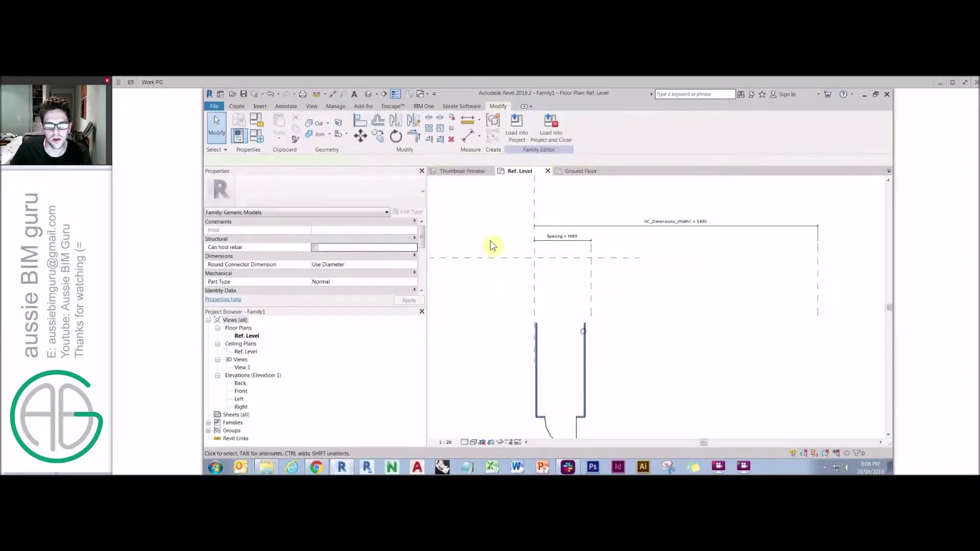
- Array the cubicle horizontally into two items, with the second cubicle just right of the first
{"action": "key", "text": "c"}
{"action": "key", "text": "s"}
{"action": "left_click", "coordinate": [643, 336]}
{"action": "key", "text": "Escape"}
{"action": "key", "text": "Escape"}
- Open the first cubicle's array group for editing and select the cubicle inside it
{"action": "double_click", "coordinate": [587, 339]}
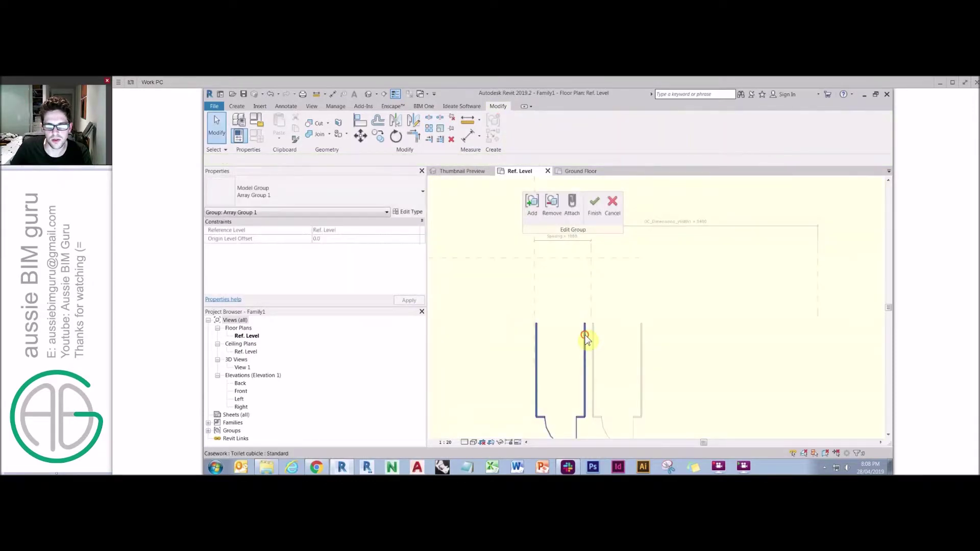
{"action": "left_click", "coordinate": [586, 339]}
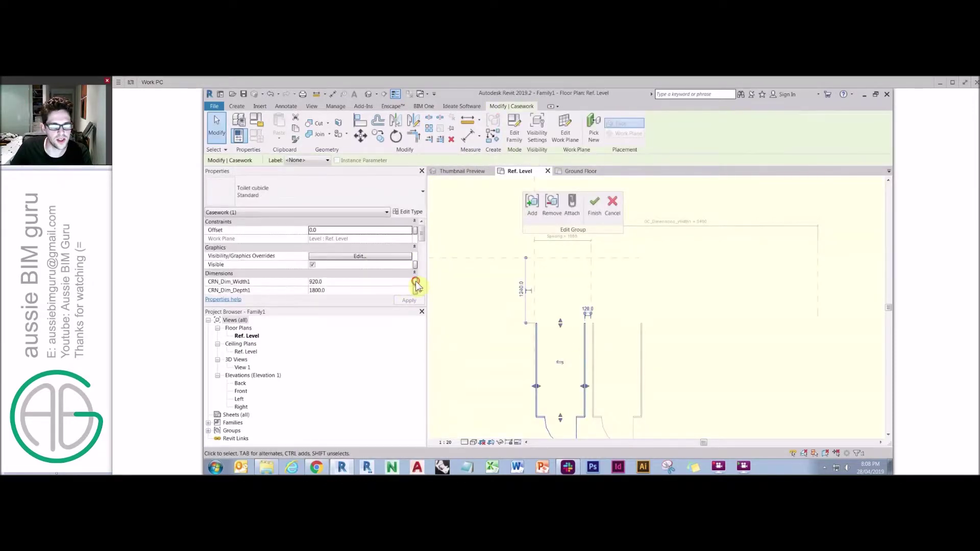
- Associate the cubicle's CRN_Dim_Width1 with the GC_Dimensions_Width1 parameter
{"action": "left_click", "coordinate": [416, 281]}
{"action": "left_click", "coordinate": [486, 292]}
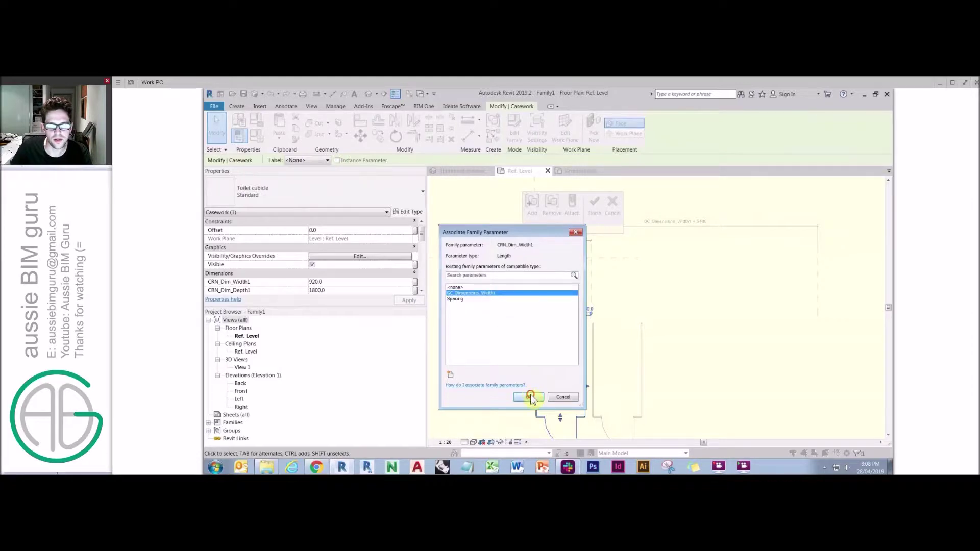
{"action": "left_click", "coordinate": [529, 397]}
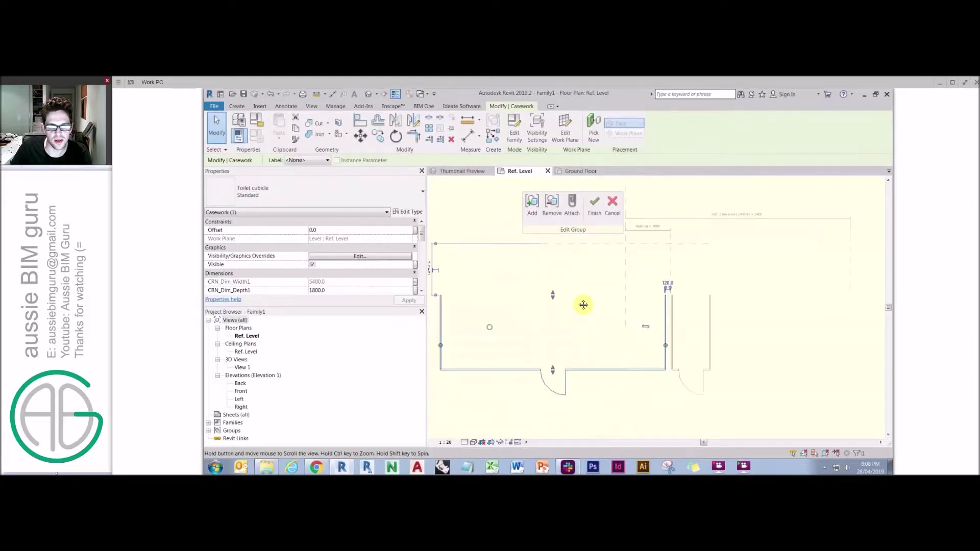
- Associate the cubicle's CRN_Dim_Width1 with the Spacing parameter
{"action": "left_click", "coordinate": [416, 283]}
{"action": "left_click", "coordinate": [459, 299]}
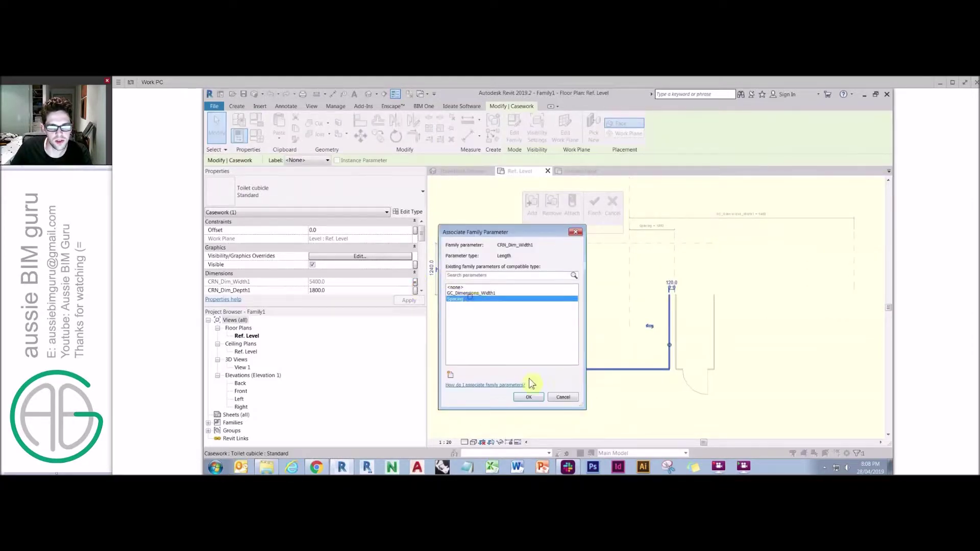
{"action": "left_click", "coordinate": [529, 397]}
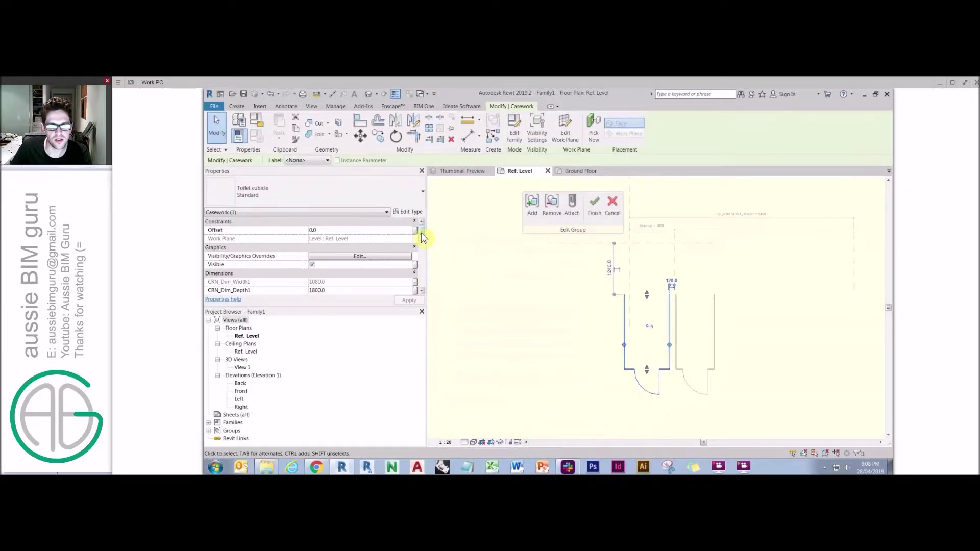
- Associate the cubicle's CRN_Dim_Depth1 with a new instance parameter named Depth and finish editing the group
{"action": "left_click", "coordinate": [415, 290]}
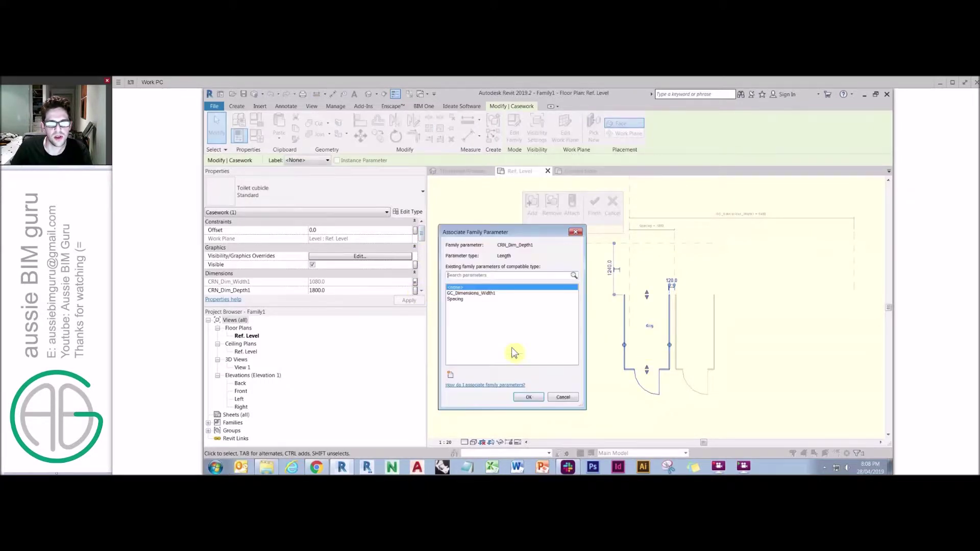
{"action": "left_click", "coordinate": [449, 376]}
{"action": "type", "text": "Depth"}
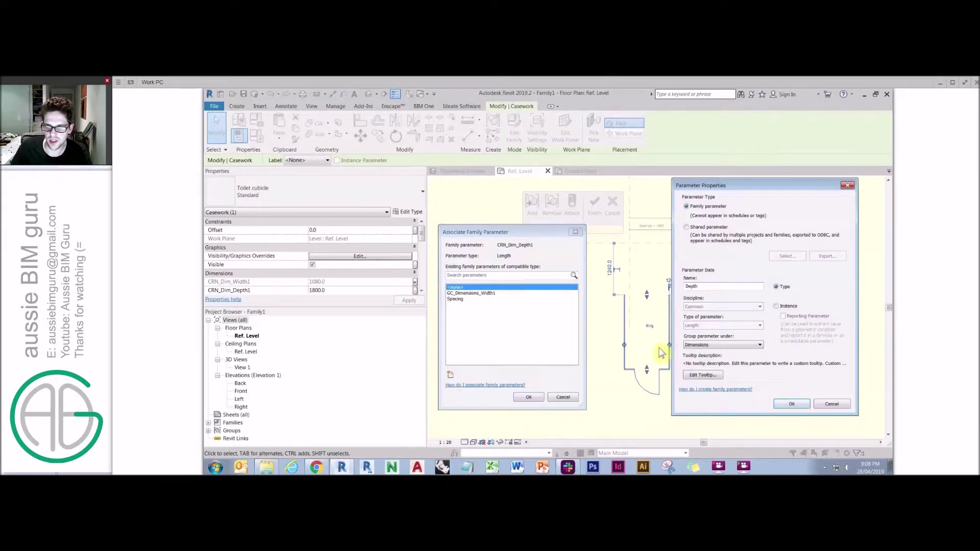
{"action": "left_click", "coordinate": [784, 308]}
{"action": "left_click", "coordinate": [791, 404]}
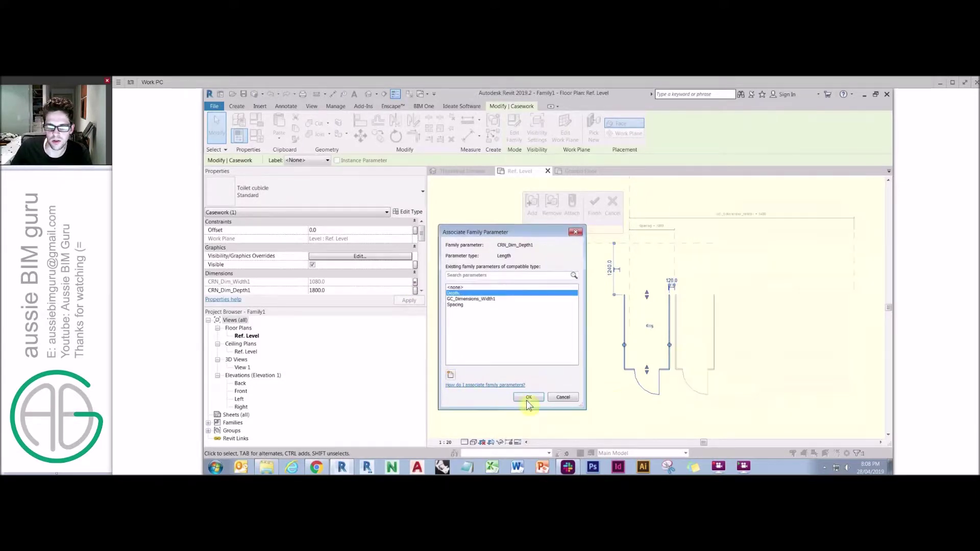
{"action": "left_click", "coordinate": [529, 397]}
{"action": "left_click", "coordinate": [594, 207]}
- Label the cubicle array's item number with the Count parameter
{"action": "left_click", "coordinate": [550, 291]}
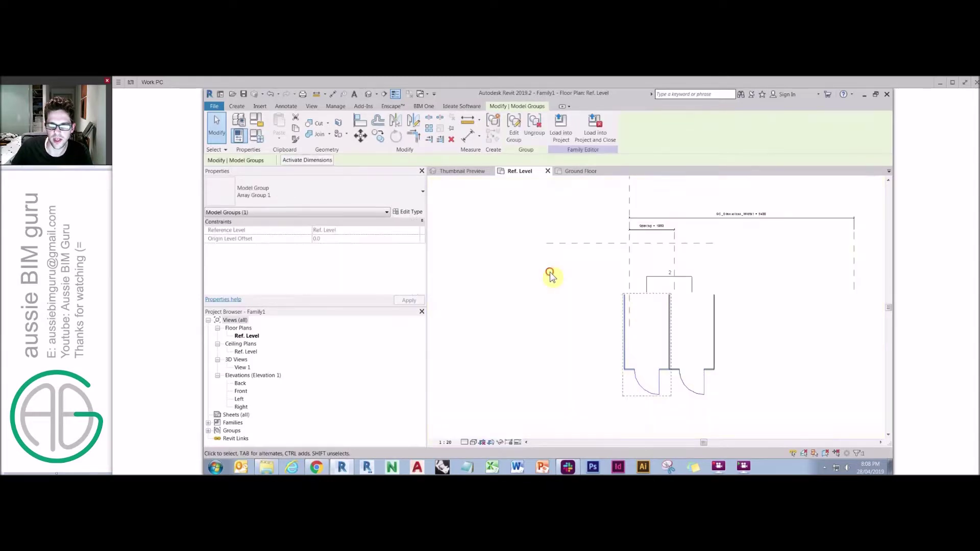
{"action": "left_click", "coordinate": [658, 374]}
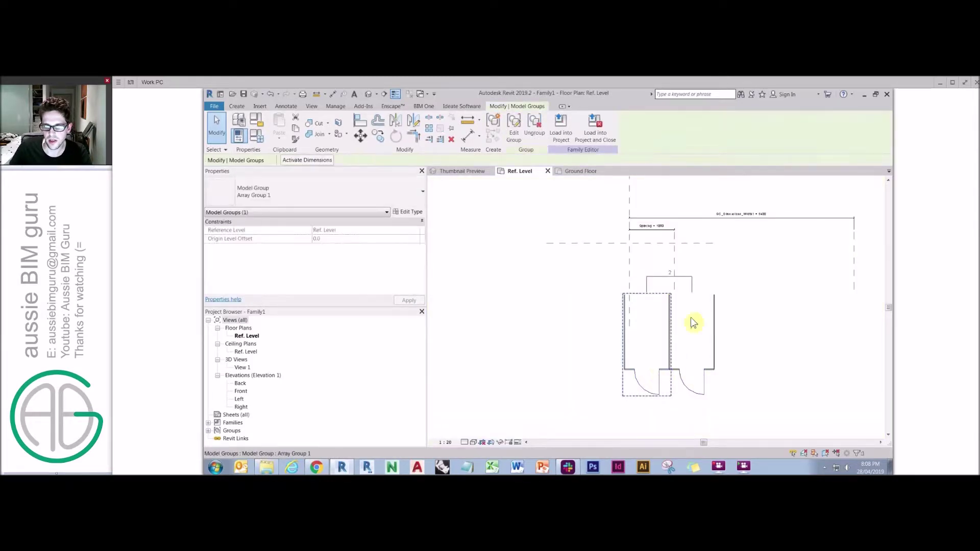
{"action": "left_click", "coordinate": [694, 282]}
{"action": "left_click", "coordinate": [356, 161]}
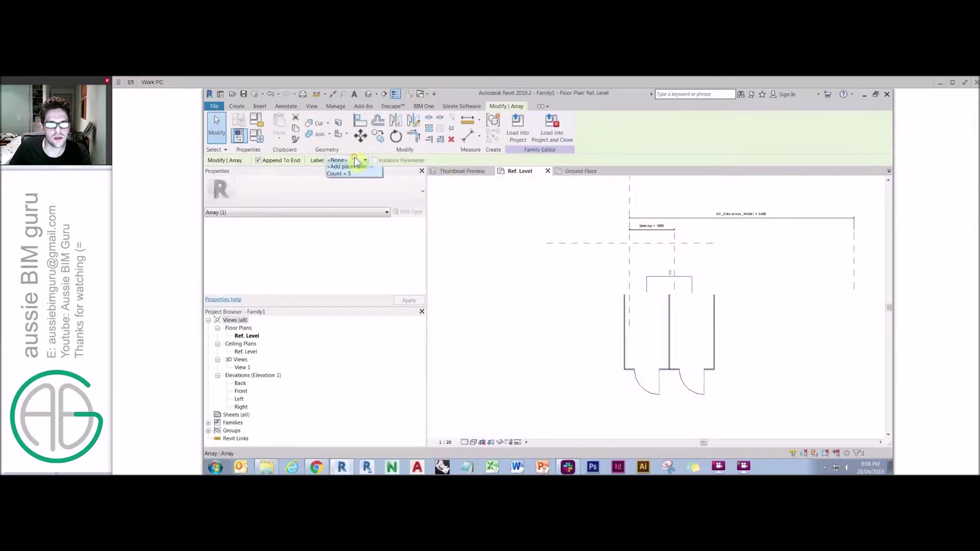
{"action": "left_click", "coordinate": [341, 184]}
{"action": "left_click", "coordinate": [608, 302]}
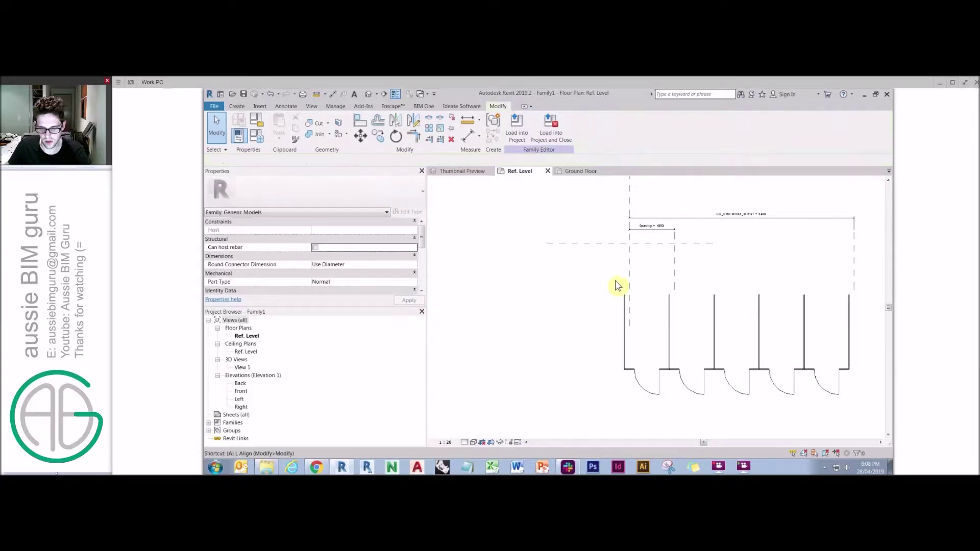
- Align the first cubicle's left side with the Left reference plane and the second cubicle's left side with the spacing reference plane
{"action": "key", "text": "a"}
{"action": "key", "text": "l"}
{"action": "left_click", "coordinate": [629, 255]}
{"action": "left_click", "coordinate": [623, 305]}
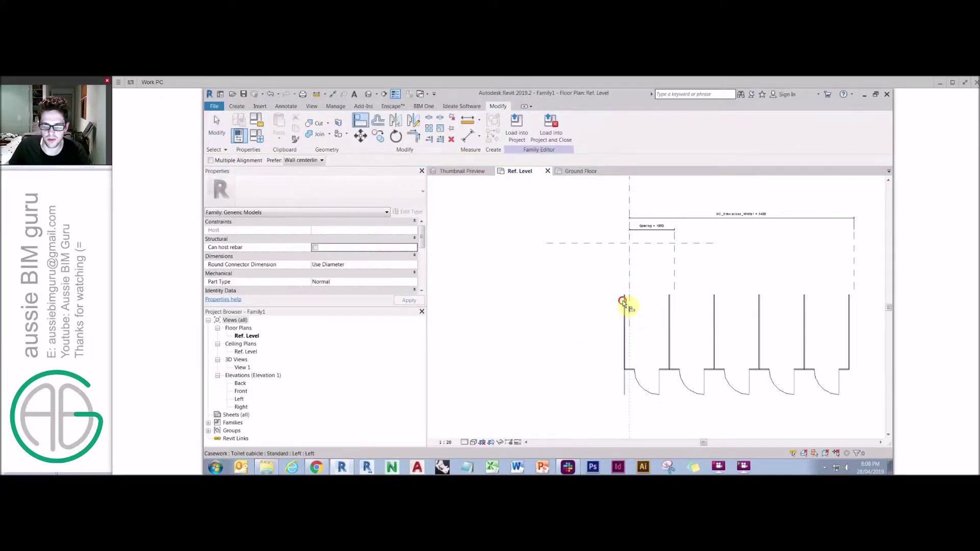
{"action": "left_click", "coordinate": [675, 276]}
{"action": "left_click", "coordinate": [675, 310]}
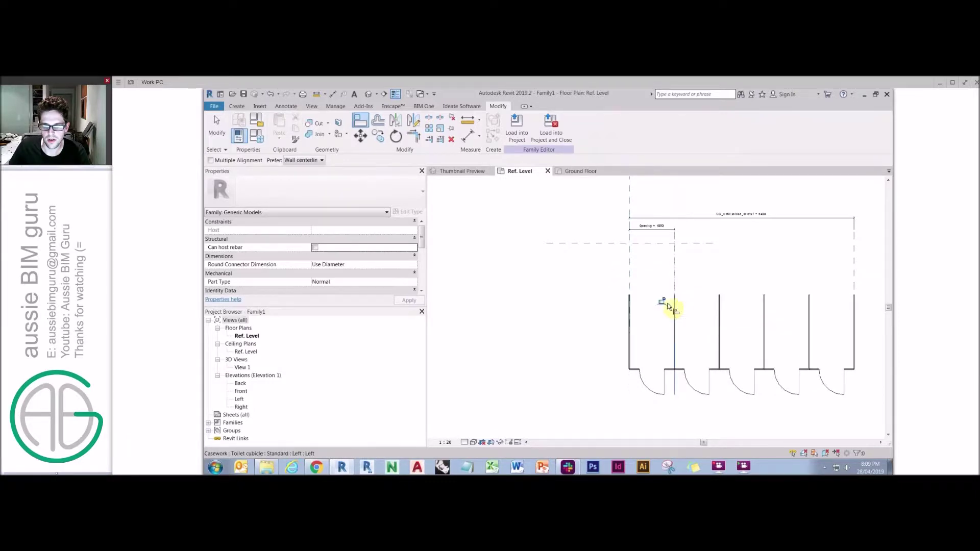
- Align the back of the cubicles with the horizontal reference plane
{"action": "left_click", "coordinate": [674, 244]}
{"action": "left_click", "coordinate": [657, 294]}
{"action": "left_click", "coordinate": [718, 261]}
{"action": "middle_click_drag", "start_coordinate": [711, 243], "coordinate": [640, 265]}
{"action": "key", "text": "Escape"}
{"action": "key", "text": "Escape"}
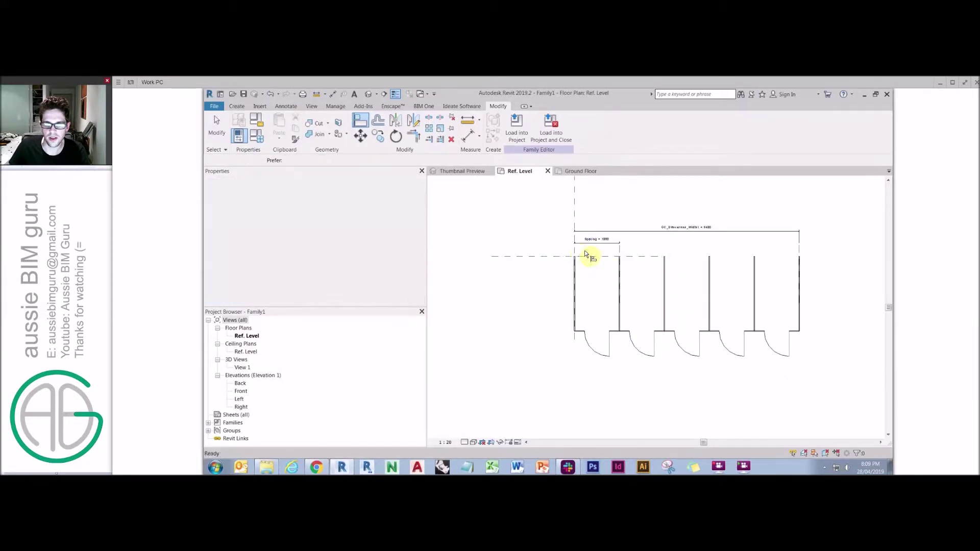
- Copy the spacing reference plane 1080 mm to the right, onto the far side of the second cubicle
{"action": "left_click", "coordinate": [576, 255]}
{"action": "scroll", "coordinate": [574, 248], "scroll_direction": "up", "scroll_amount": 2}
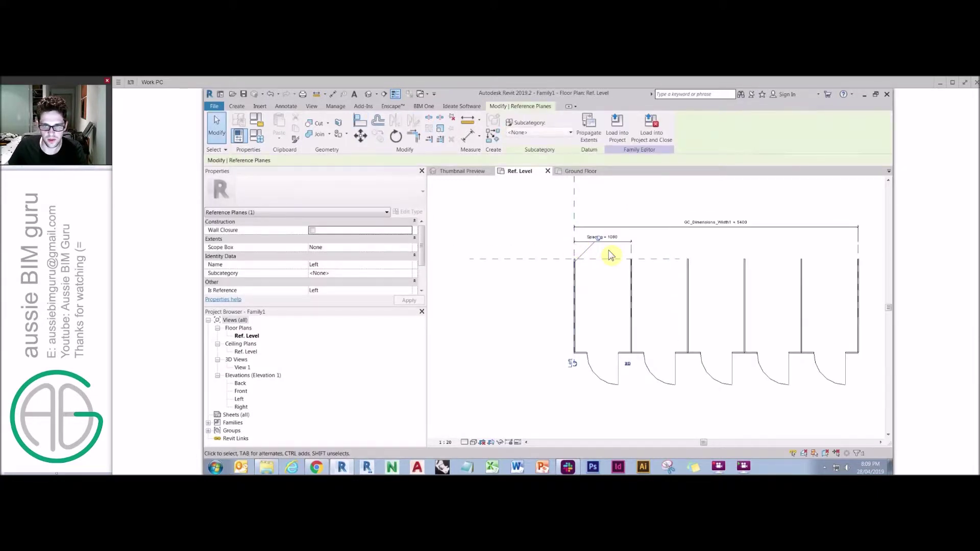
{"action": "left_click", "coordinate": [631, 250]}
{"action": "left_click_drag", "start_coordinate": [632, 250], "coordinate": [662, 252]}
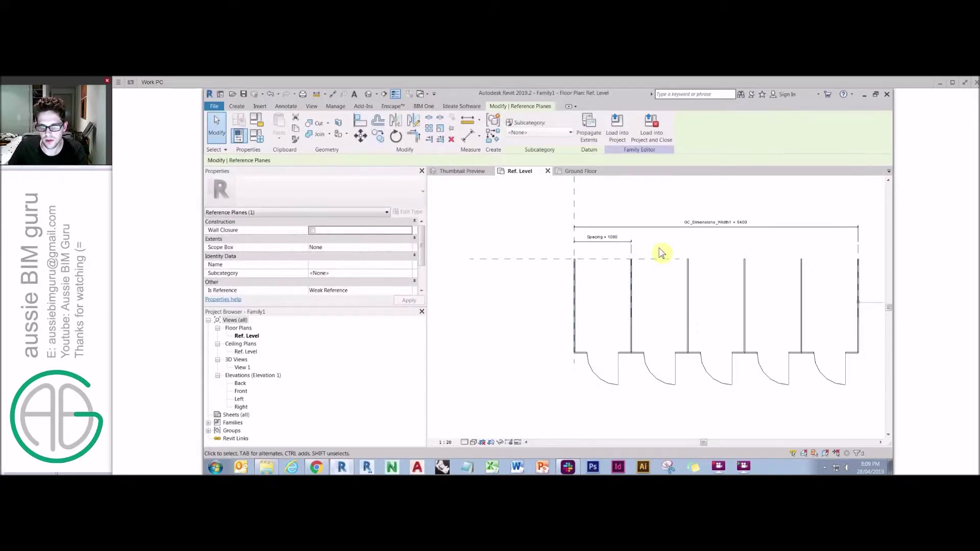
{"action": "left_click", "coordinate": [631, 251]}
{"action": "left_click_drag", "start_coordinate": [630, 251], "coordinate": [655, 254]}
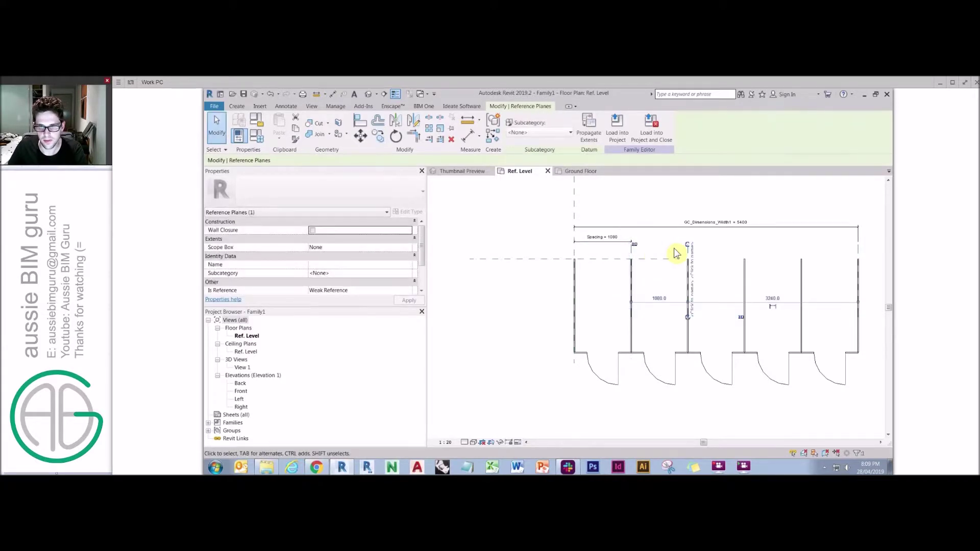
- Dimension from the spacing reference plane to its copy and label the dimension with the Spacing parameter
{"action": "key", "text": "d"}
{"action": "key", "text": "i"}
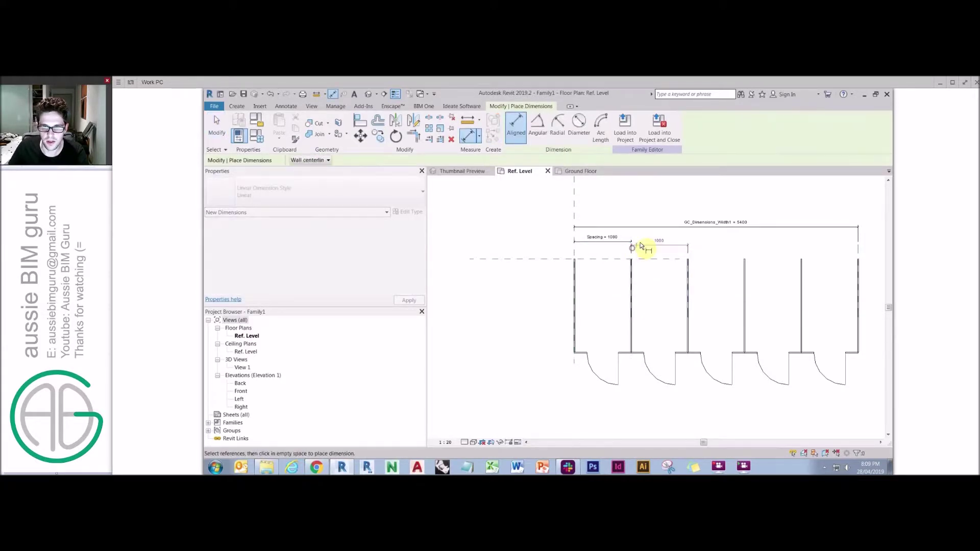
{"action": "left_click", "coordinate": [657, 242]}
{"action": "key", "text": "Escape"}
{"action": "left_click", "coordinate": [550, 127]}
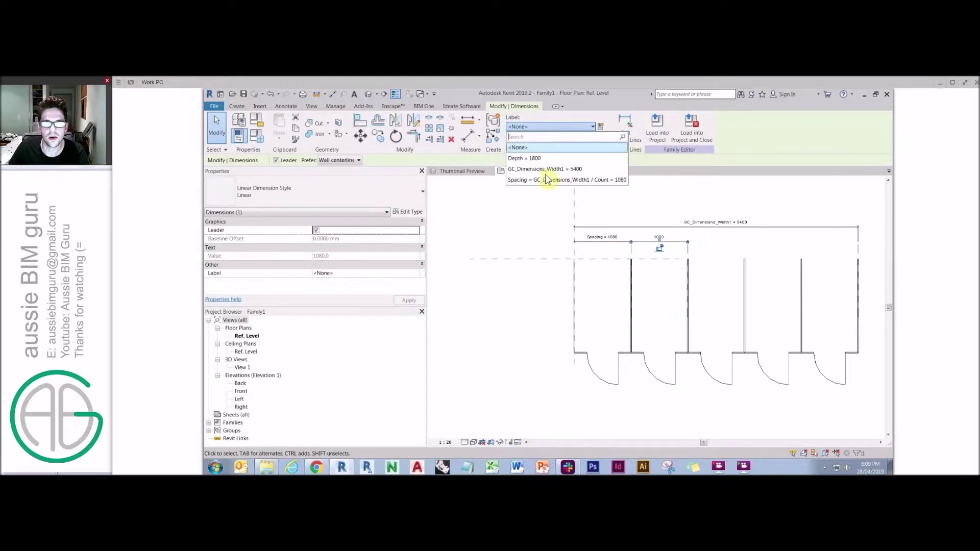
{"action": "left_click", "coordinate": [548, 180]}
- Copy the second cubicle's far reference plane 540 mm left to its centre, and copy that plane into the first cubicle's centre
{"action": "left_click", "coordinate": [690, 250]}
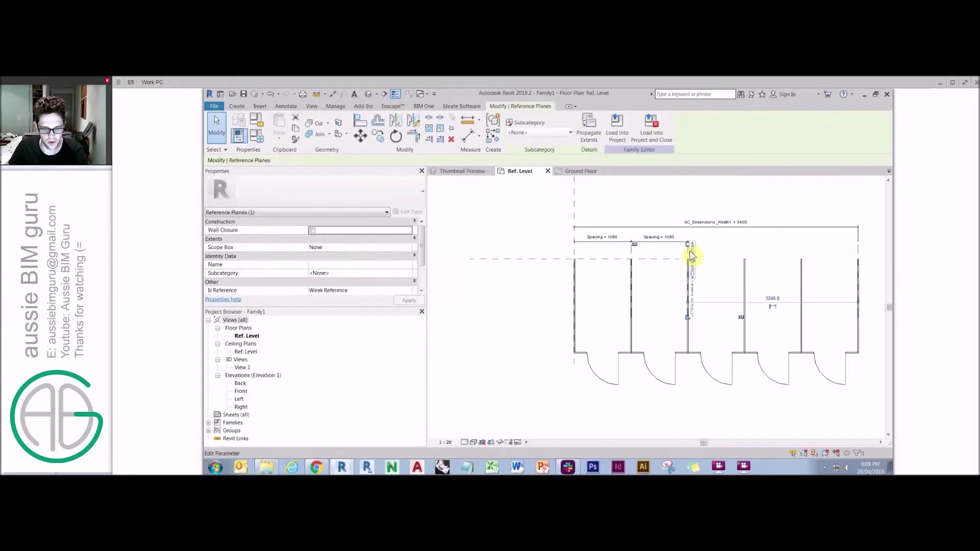
{"action": "left_click_drag", "start_coordinate": [690, 253], "coordinate": [675, 257]}
{"action": "type", "text": "540"}
{"action": "key", "text": "Return"}
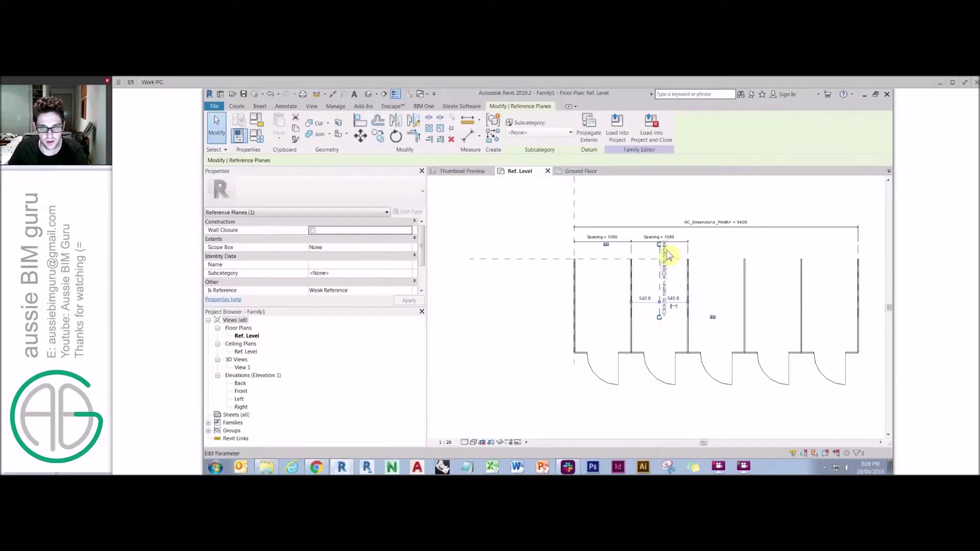
{"action": "left_click_drag", "start_coordinate": [668, 254], "coordinate": [665, 248]}
{"action": "type", "text": "1"}
{"action": "key", "text": "Return"}
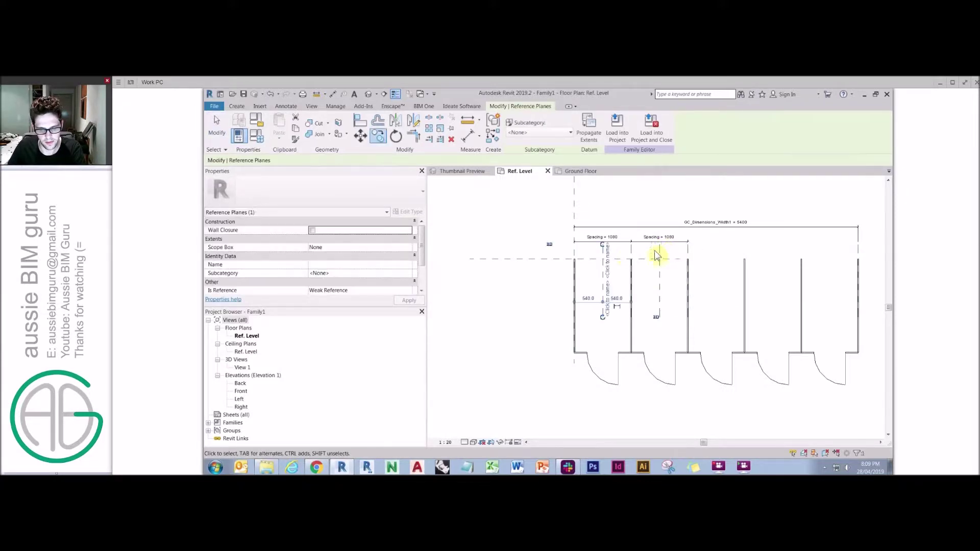
- Add equalised (EQ) dimensions that centre the two new reference planes within the first and second cubicles
{"action": "key", "text": "d"}
{"action": "key", "text": "i"}
{"action": "left_click", "coordinate": [575, 251]}
{"action": "left_click", "coordinate": [603, 249]}
{"action": "left_click", "coordinate": [632, 250]}
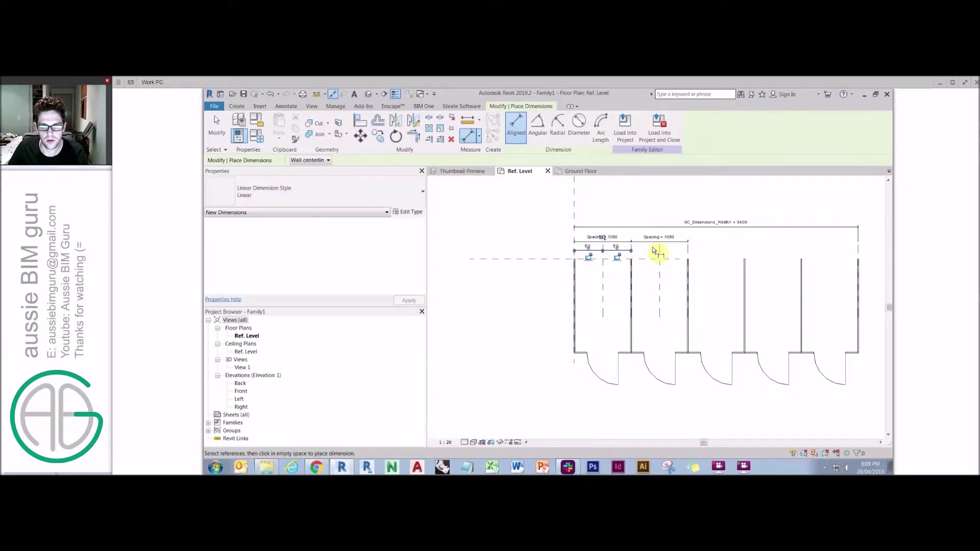
{"action": "left_click", "coordinate": [669, 253]}
{"action": "left_click", "coordinate": [666, 254]}
{"action": "left_click", "coordinate": [633, 251]}
{"action": "left_click", "coordinate": [663, 248]}
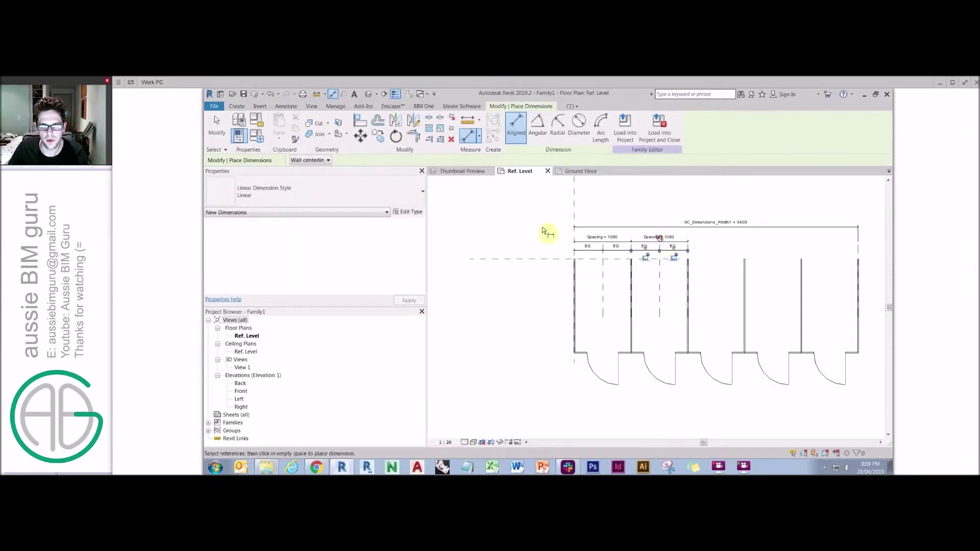
- Load the Toilet.rfa family from the Arrays folder
{"action": "left_click", "coordinate": [261, 107]}
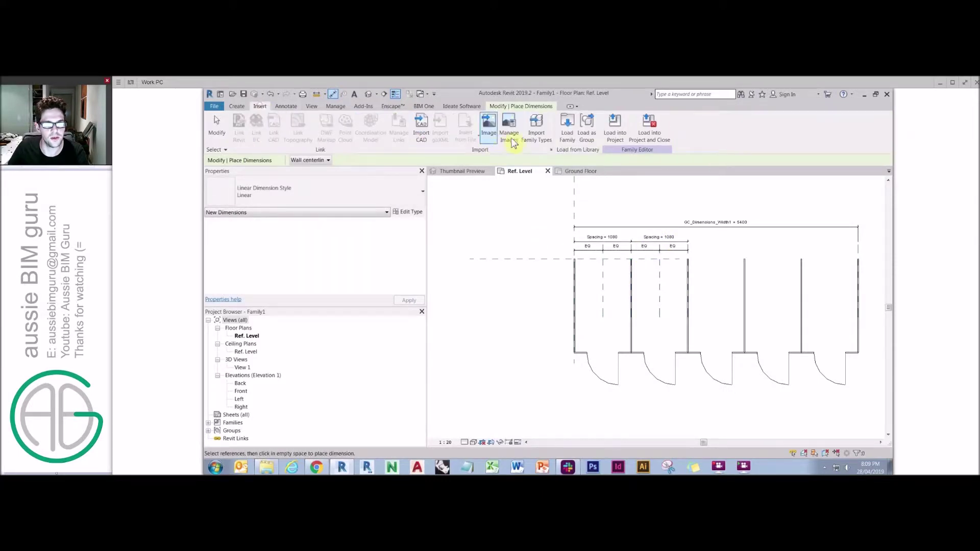
{"action": "left_click", "coordinate": [566, 126]}
{"action": "left_click", "coordinate": [526, 299]}
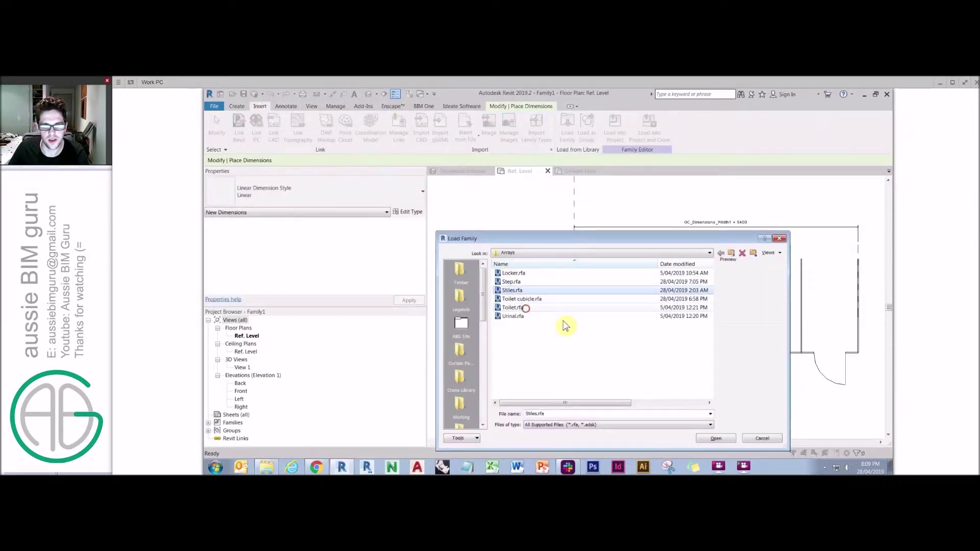
{"action": "left_click", "coordinate": [515, 308]}
{"action": "left_click", "coordinate": [717, 438]}
- Place one toilet component inside the first cubicle, near its centre reference plane
{"action": "left_click", "coordinate": [238, 106]}
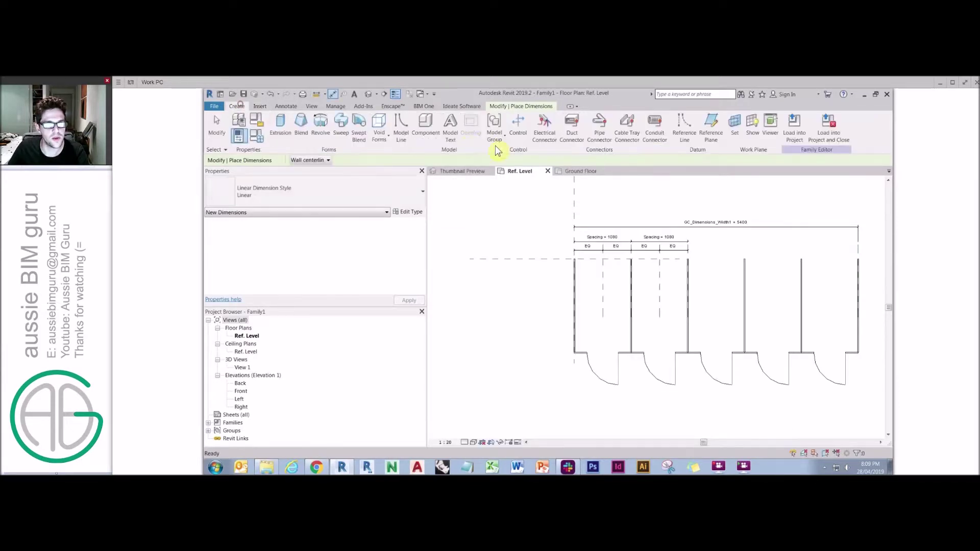
{"action": "left_click", "coordinate": [426, 125]}
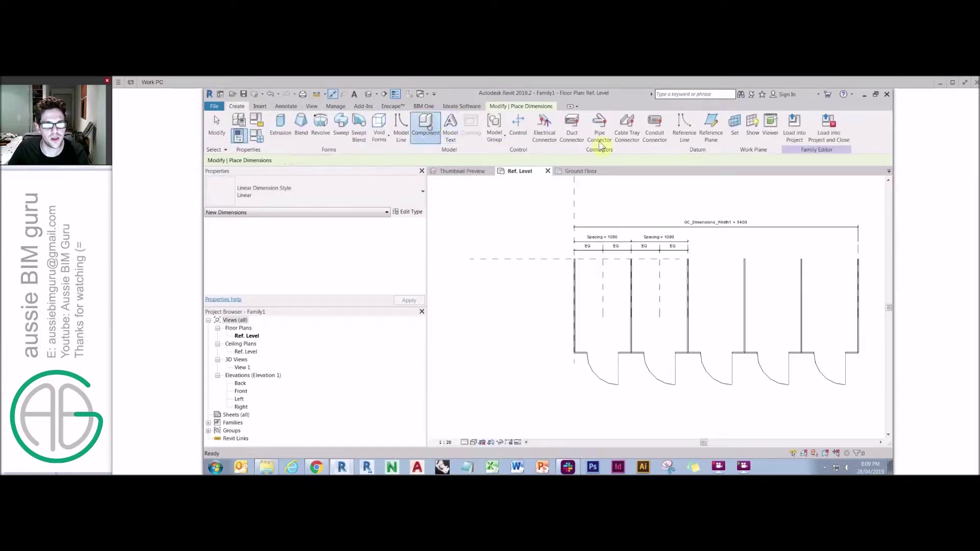
{"action": "left_click", "coordinate": [614, 279]}
{"action": "key", "text": "Escape"}
{"action": "key", "text": "Escape"}
- Array the toilet horizontally into two items, with the second toilet inside the second cubicle
{"action": "left_click", "coordinate": [614, 284]}
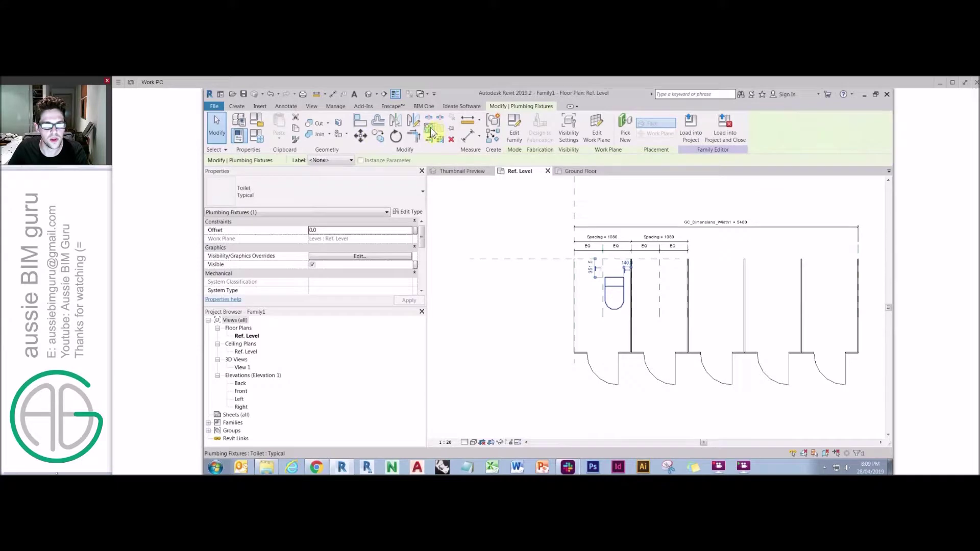
{"action": "key", "text": "a"}
{"action": "key", "text": "r"}
{"action": "left_click", "coordinate": [614, 283]}
{"action": "left_click", "coordinate": [650, 281]}
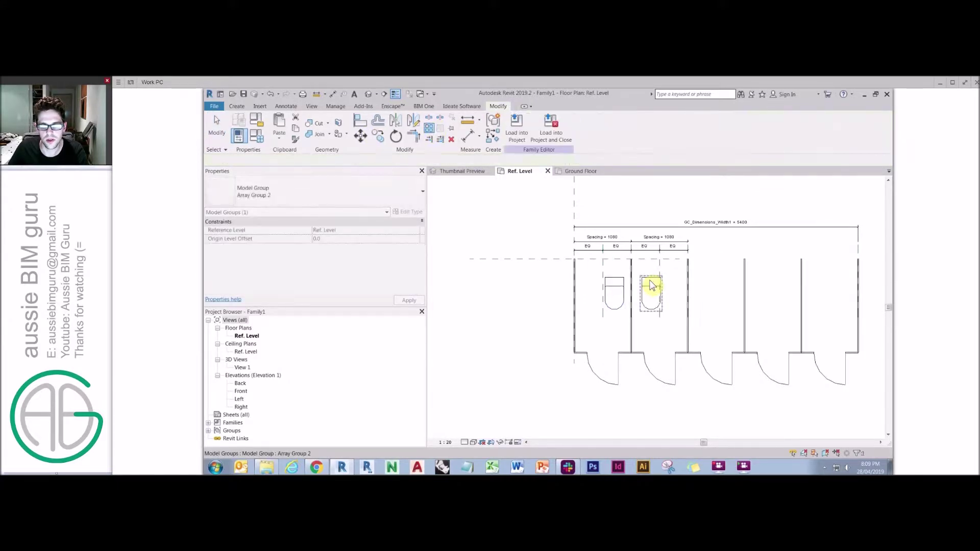
{"action": "key", "text": "Escape"}
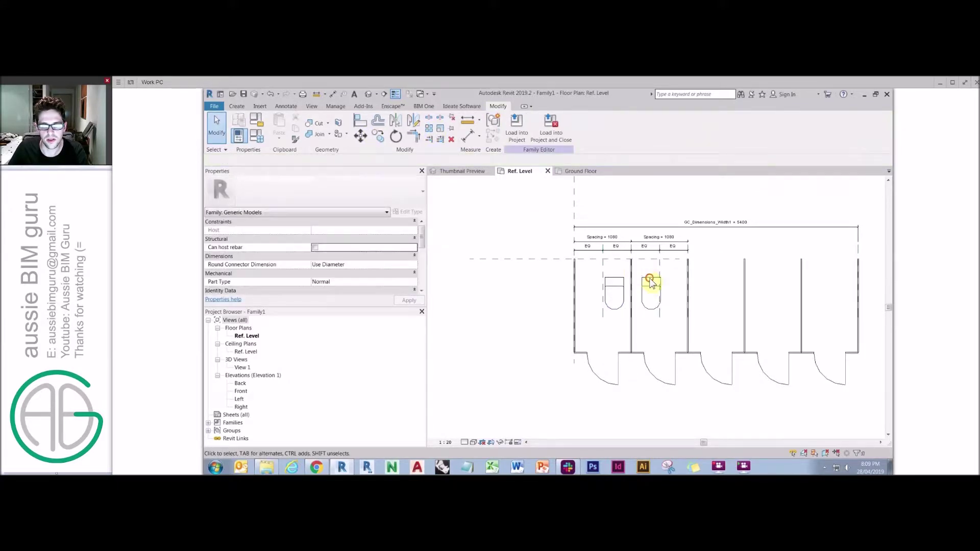
- Assign the Count parameter to the number of items in the toilet array
{"action": "left_click", "coordinate": [650, 281]}
{"action": "left_click", "coordinate": [338, 158]}
{"action": "left_click", "coordinate": [350, 184]}
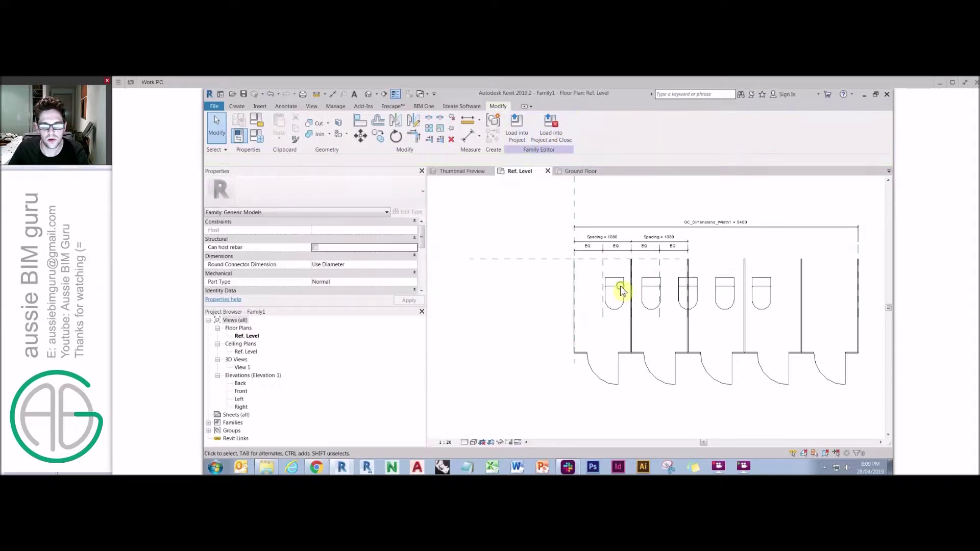
- Align the first and second toilets with their cubicles' centre reference planes and the toilets' backs with the horizontal reference plane
{"action": "key", "text": "a"}
{"action": "key", "text": "l"}
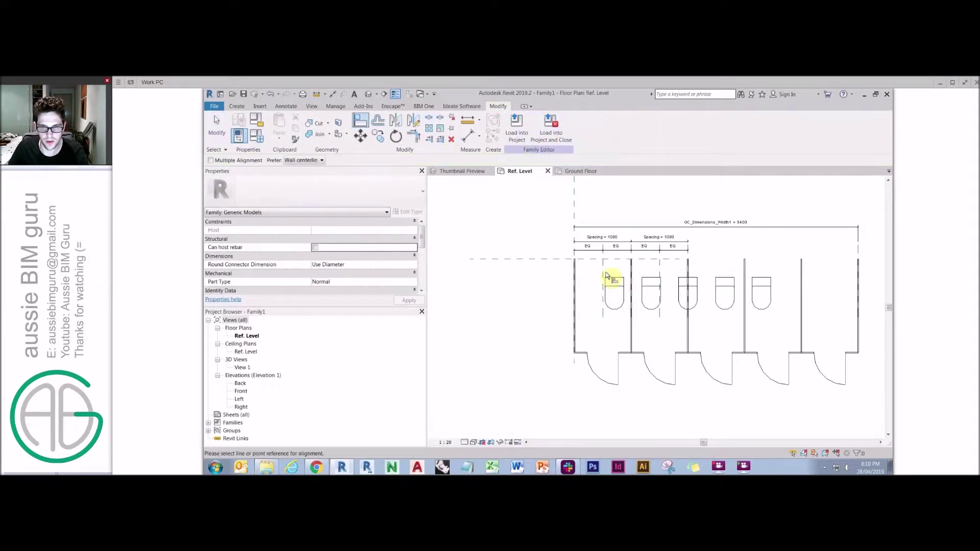
{"action": "left_click", "coordinate": [605, 274]}
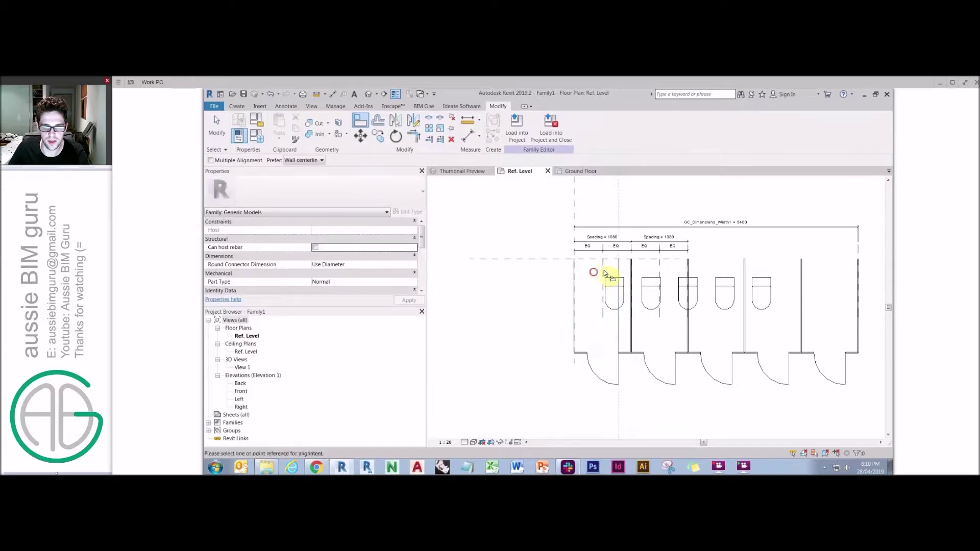
{"action": "left_click", "coordinate": [615, 285]}
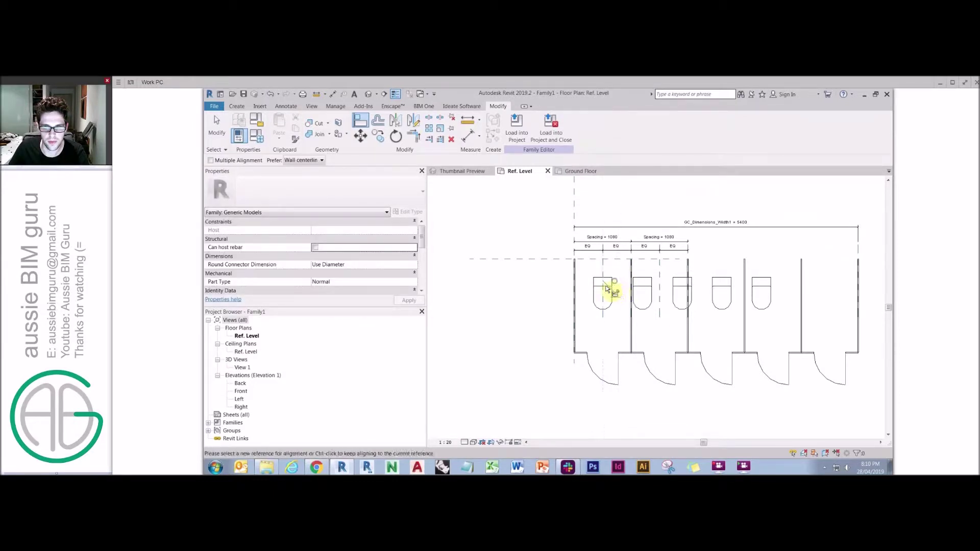
{"action": "left_click", "coordinate": [659, 271]}
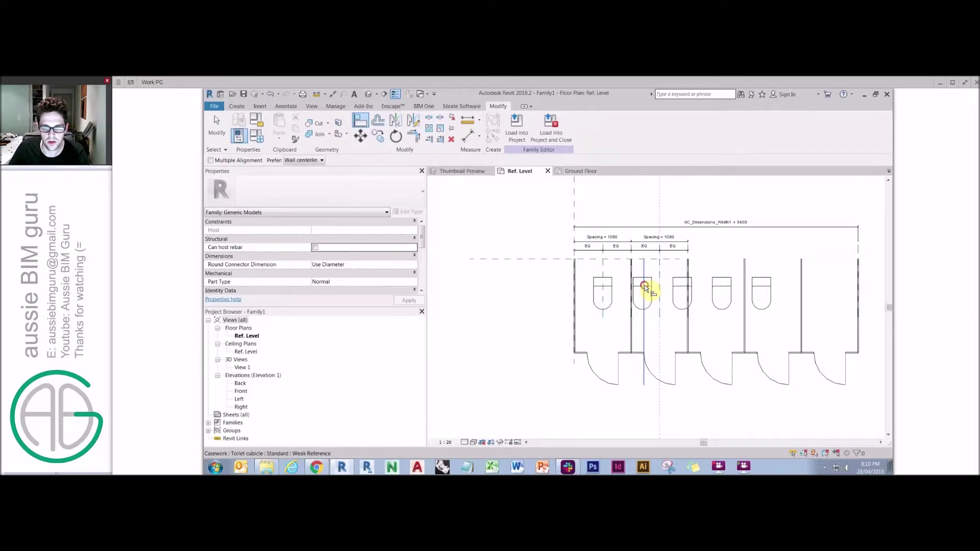
{"action": "left_click", "coordinate": [644, 290]}
{"action": "left_click", "coordinate": [660, 270]}
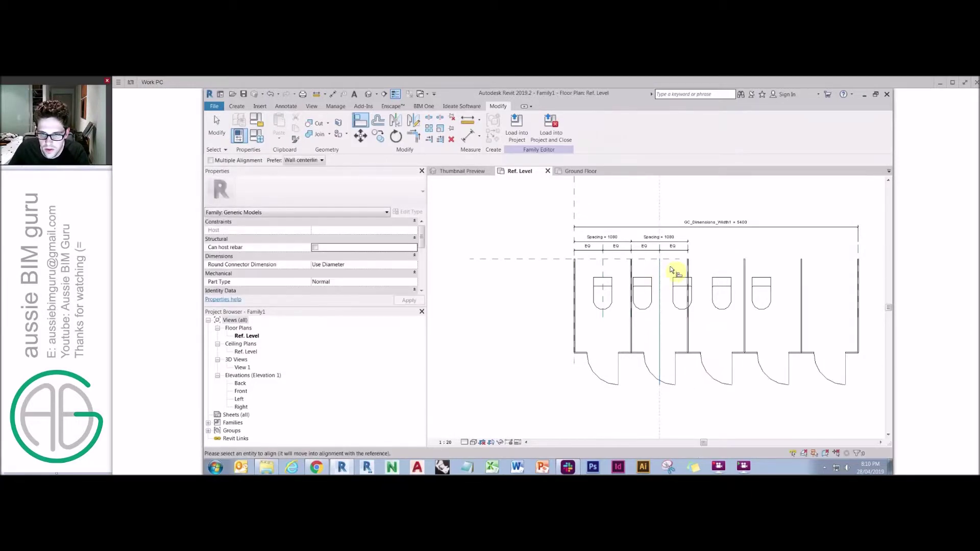
{"action": "left_click", "coordinate": [644, 291]}
{"action": "left_click", "coordinate": [619, 259]}
{"action": "left_click", "coordinate": [611, 278]}
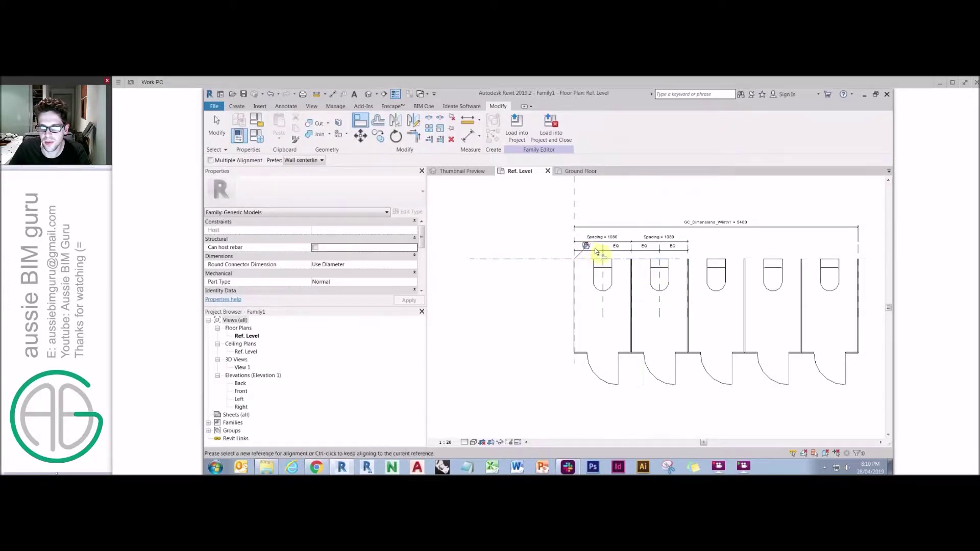
- Load the family into Project3, overwriting the existing version and its parameter values
{"action": "scroll", "coordinate": [605, 248], "scroll_direction": "down", "scroll_amount": 3}
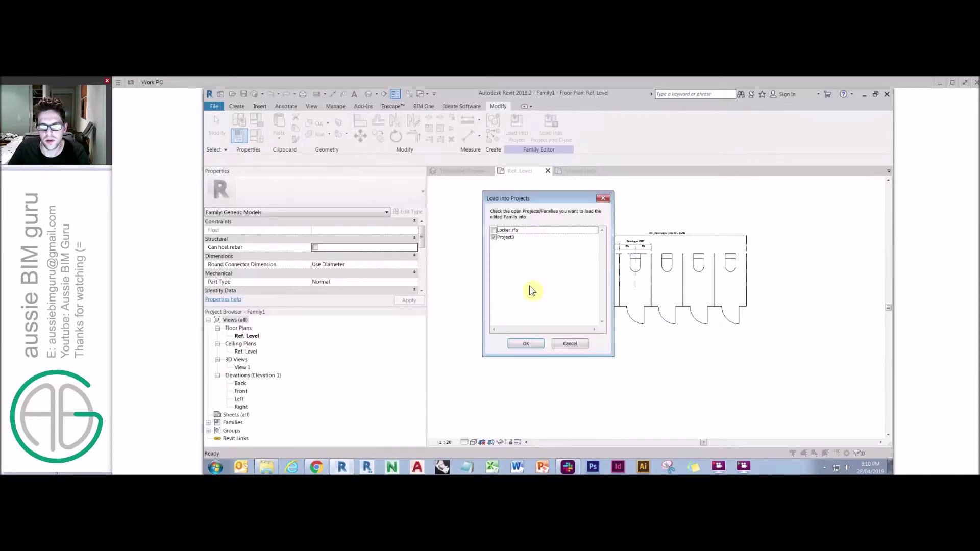
{"action": "left_click", "coordinate": [535, 346]}
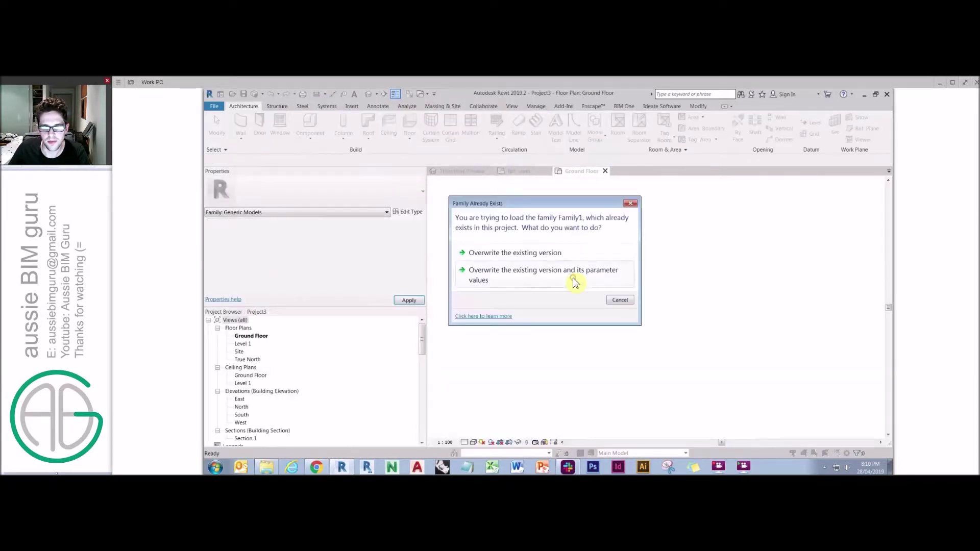
{"action": "left_click", "coordinate": [570, 276]}
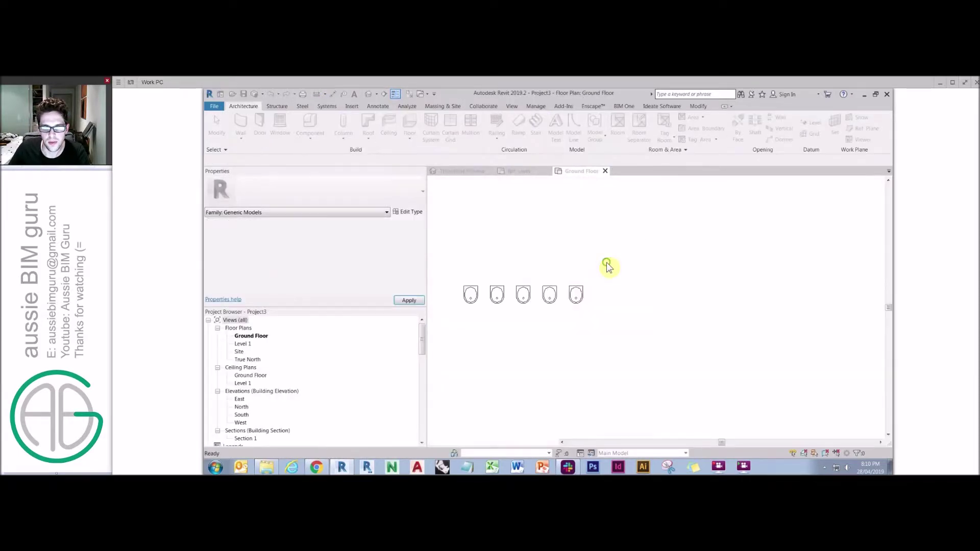
- Stretch the placed cubicle row to about 5454 mm wide and set its Depth to 1500
{"action": "left_click", "coordinate": [558, 298]}
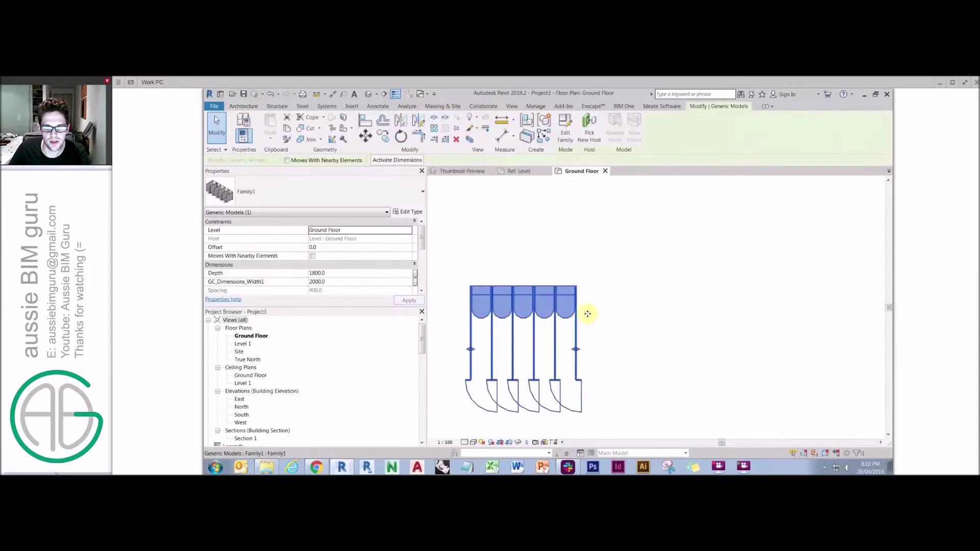
{"action": "left_click_drag", "start_coordinate": [576, 350], "coordinate": [759, 349]}
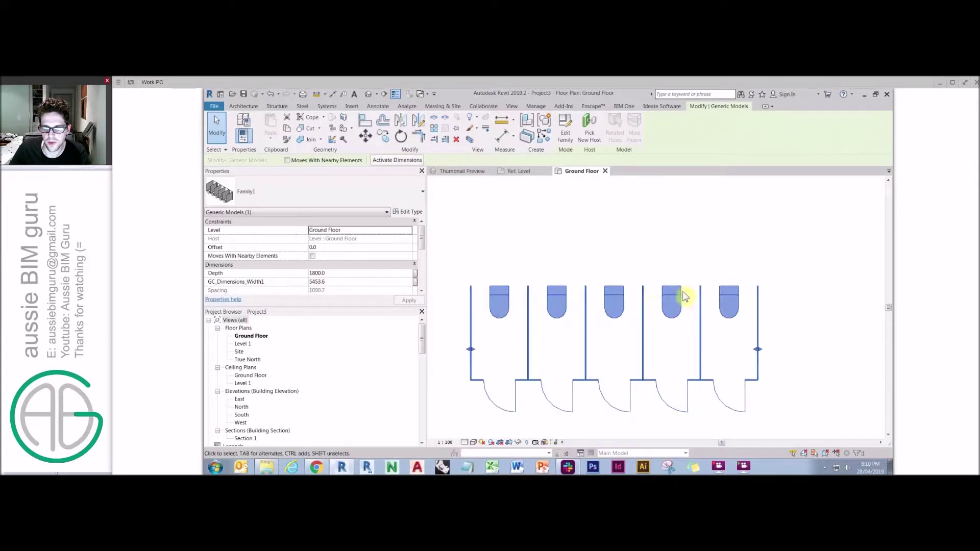
{"action": "left_click", "coordinate": [339, 274]}
{"action": "type", "text": "21"}
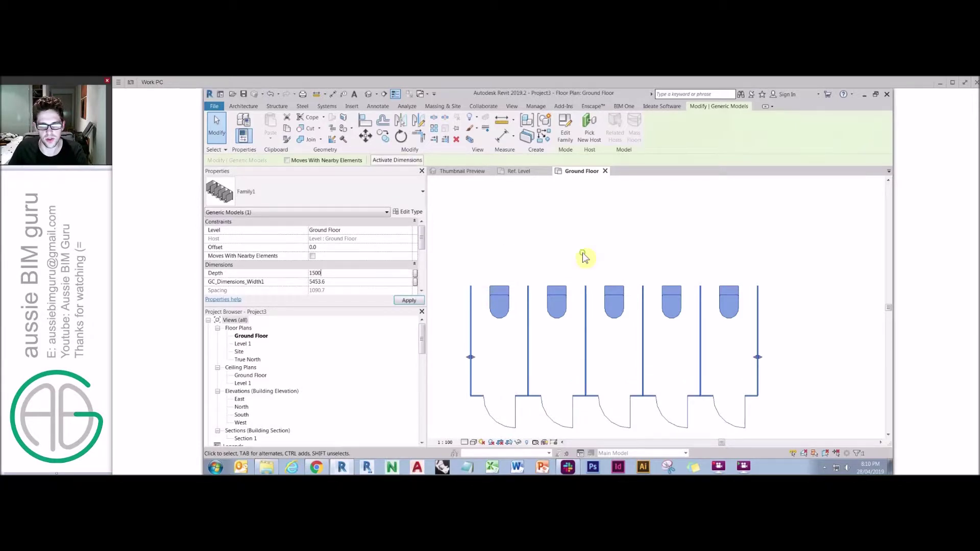
- Try to set the cubicle row's GC_Dimensions_Width1 to 3000
{"action": "scroll", "coordinate": [357, 280], "scroll_direction": "down", "scroll_amount": 1}
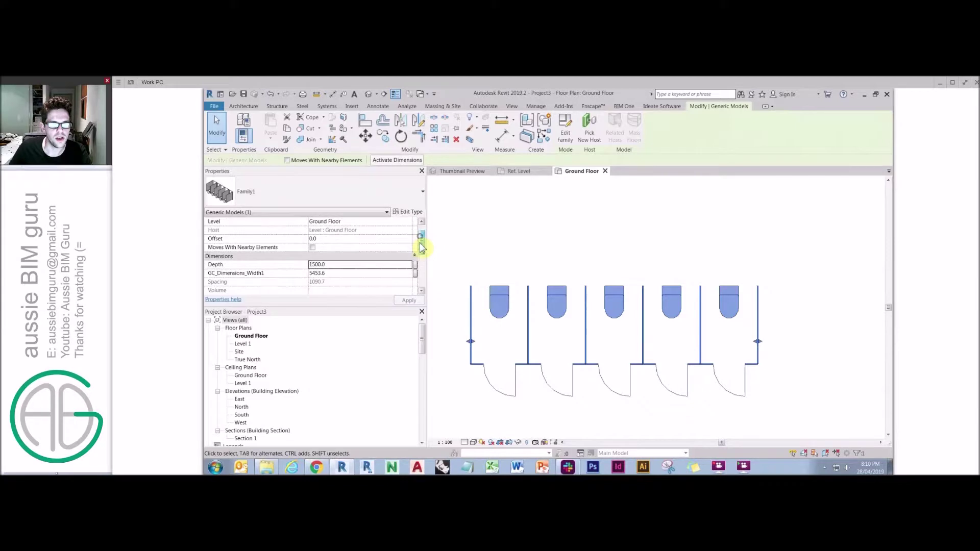
{"action": "left_click", "coordinate": [348, 274]}
{"action": "type", "text": "3000"}
{"action": "scroll", "coordinate": [418, 278], "scroll_direction": "down", "scroll_amount": 5}
{"action": "scroll", "coordinate": [417, 278], "scroll_direction": "down", "scroll_amount": 2}
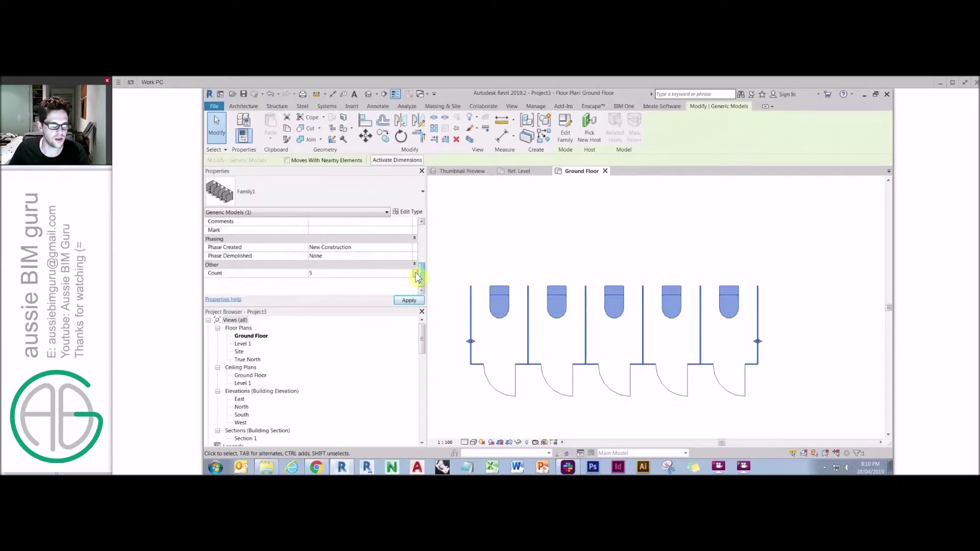
{"action": "left_click", "coordinate": [354, 274]}
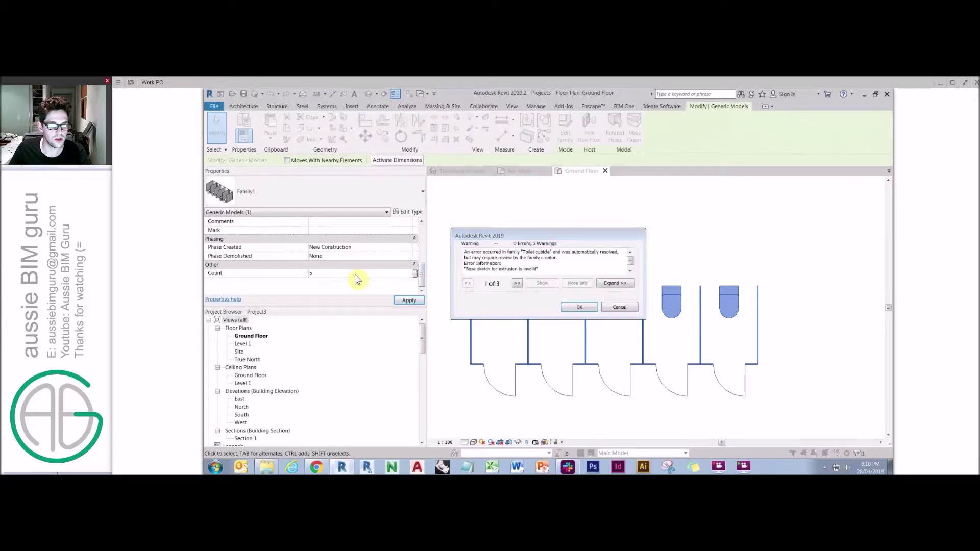
- Set the cubicle row's Count to 3 and GC_Dimensions_Width1 to 3000, and check a nested cubicle's dimensions
{"action": "left_click", "coordinate": [366, 278]}
{"action": "type", "text": "3"}
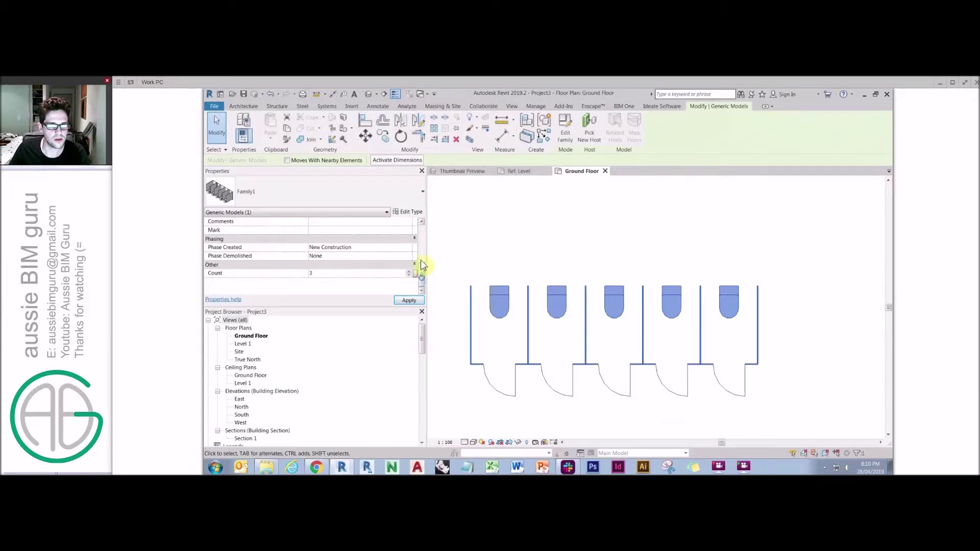
{"action": "left_click_drag", "start_coordinate": [421, 269], "coordinate": [422, 250]}
{"action": "left_click", "coordinate": [348, 269]}
{"action": "type", "text": "3"}
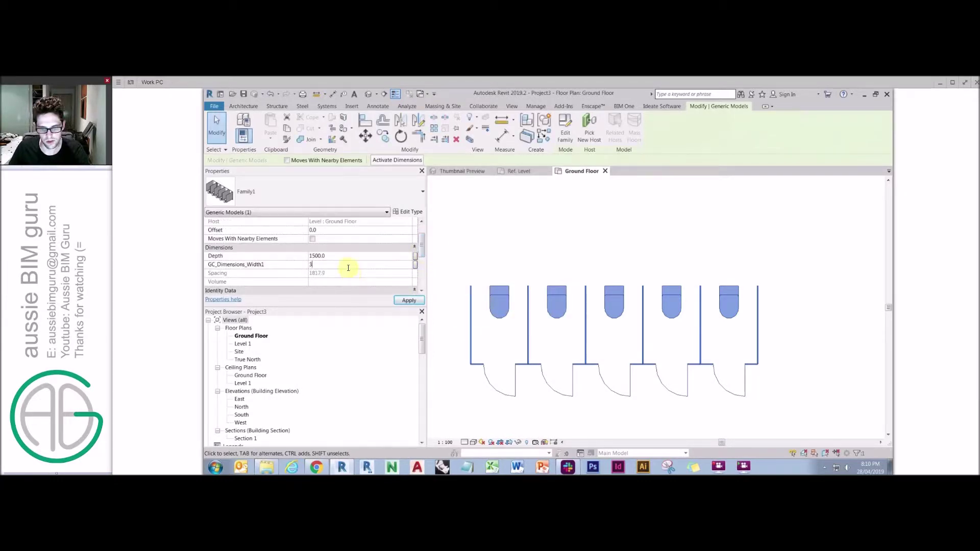
{"action": "type", "text": "000.0"}
{"action": "left_click", "coordinate": [534, 350]}
{"action": "left_click", "coordinate": [528, 371]}
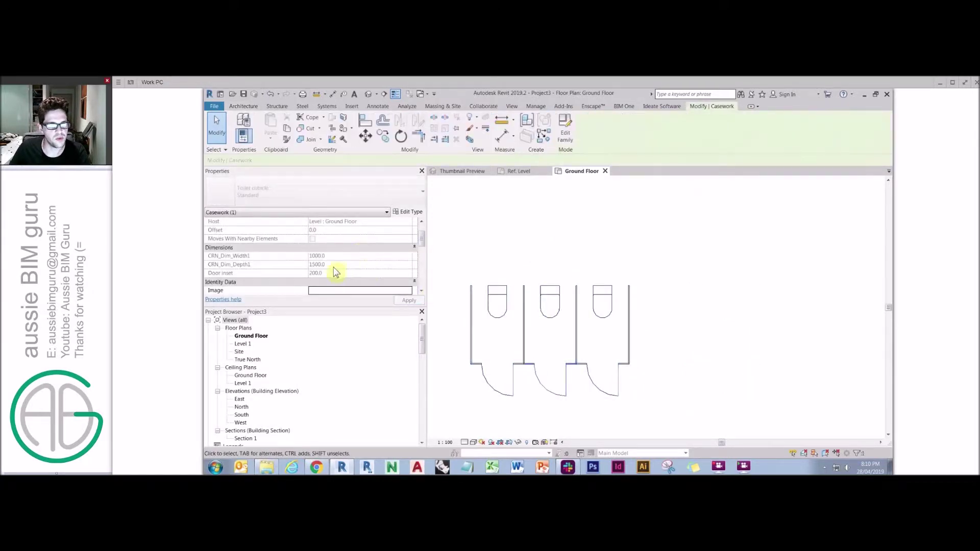
{"action": "left_click", "coordinate": [560, 245]}
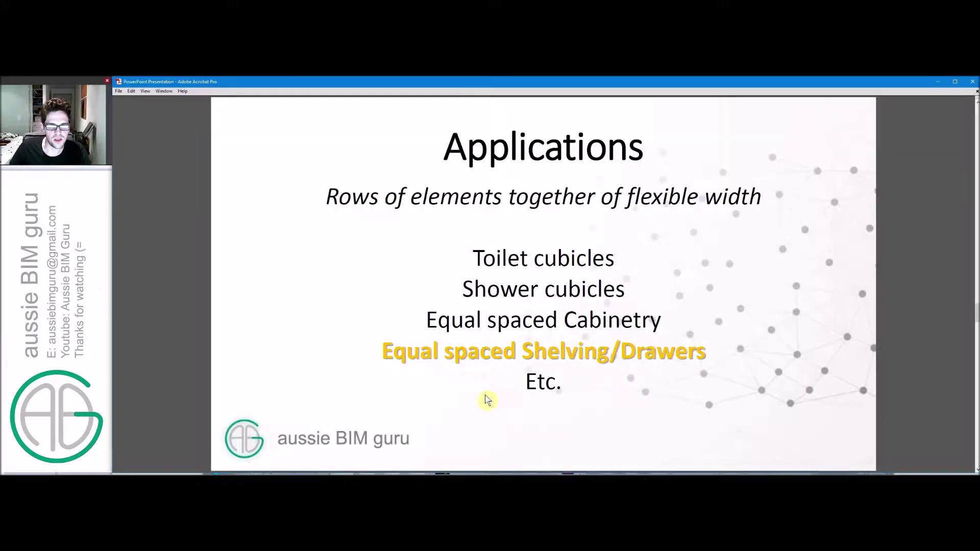
{"action": "left_click", "coordinate": [501, 378]}
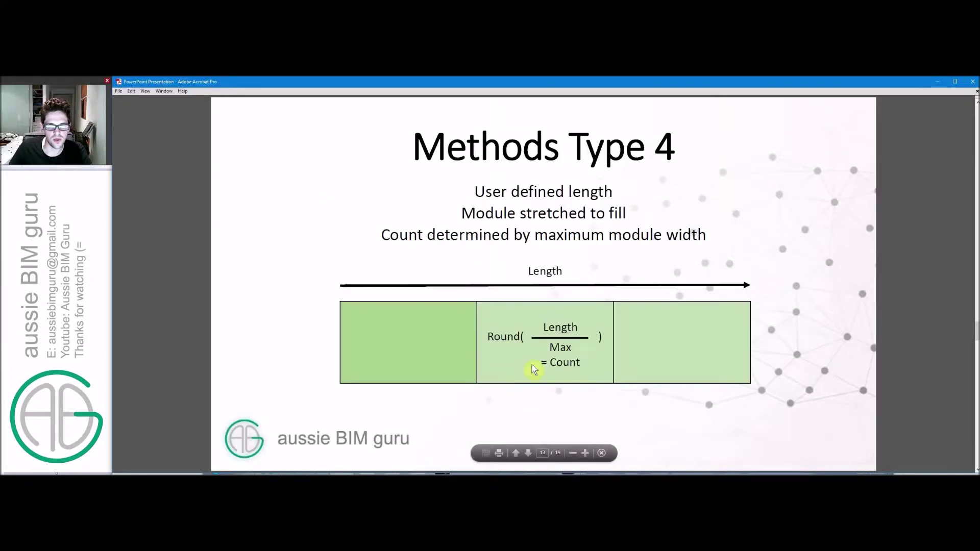
{"action": "left_click", "coordinate": [797, 231]}
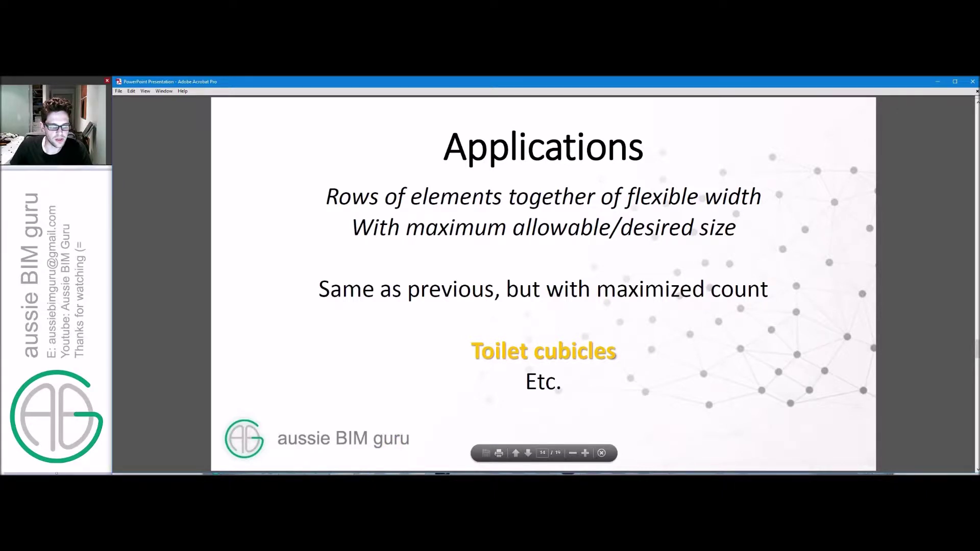
- Switch back to Revit and open the Family Types of Family1 from its Ref. Level plan
{"action": "key", "text": "alt+Tab"}
{"action": "left_click", "coordinate": [517, 171]}
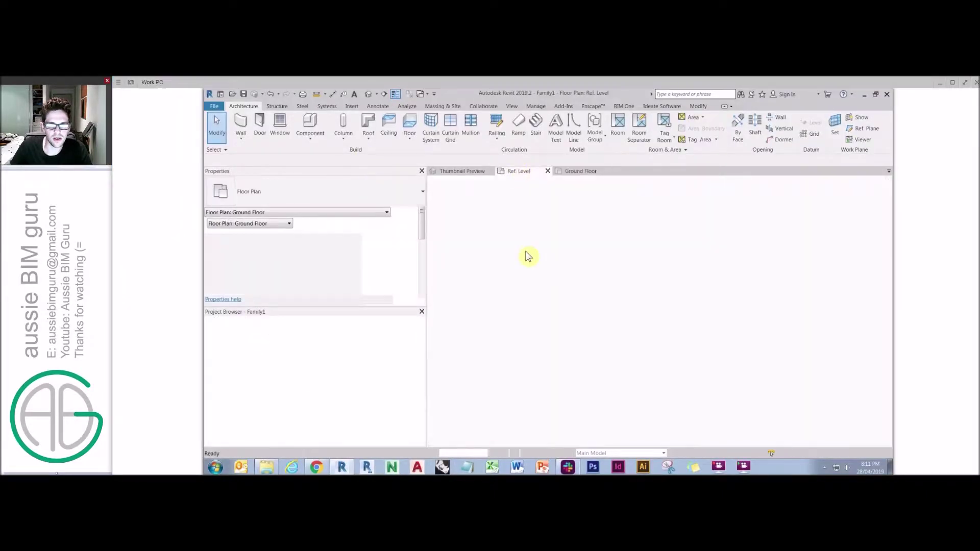
{"action": "key", "text": "a"}
{"action": "key", "text": "l"}
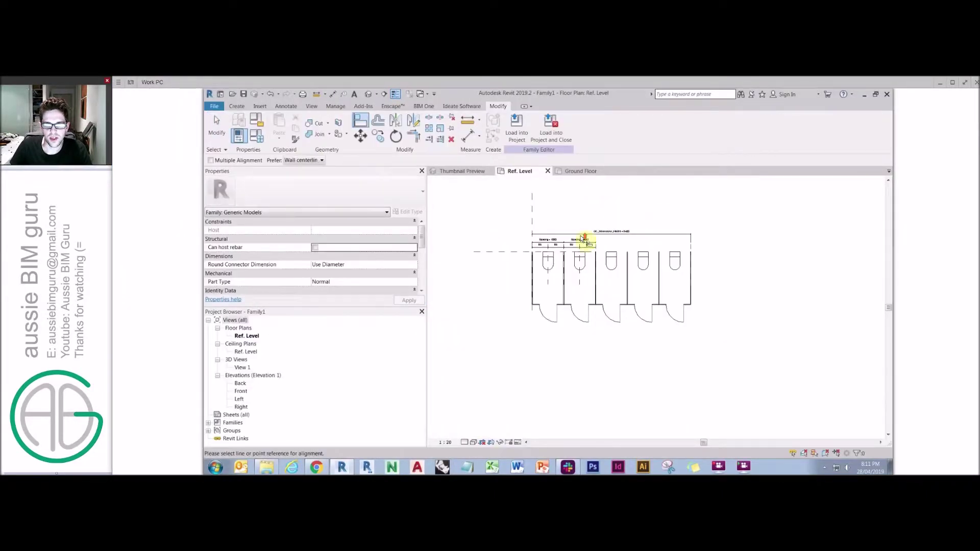
{"action": "scroll", "coordinate": [583, 239], "scroll_direction": "up", "scroll_amount": 3}
{"action": "left_click", "coordinate": [257, 136]}
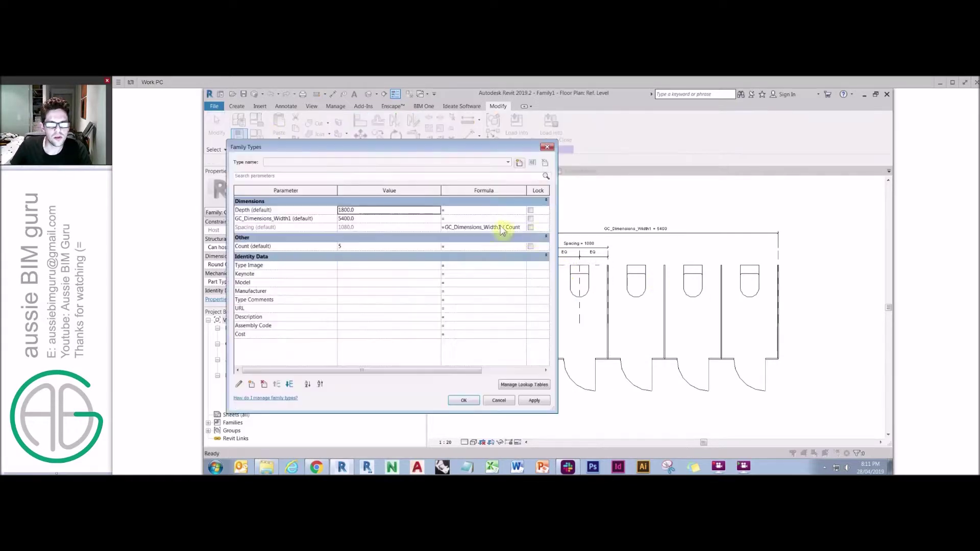
- Clear the formula of the Spacing parameter
{"action": "left_click", "coordinate": [509, 226]}
{"action": "left_click_drag", "start_coordinate": [510, 227], "coordinate": [395, 230]}
{"action": "key", "text": "Delete"}
- Try to give the GC_Dimensions_Width1 parameter the formula GC_Dimensions_Width1/Count
{"action": "left_click", "coordinate": [288, 247]}
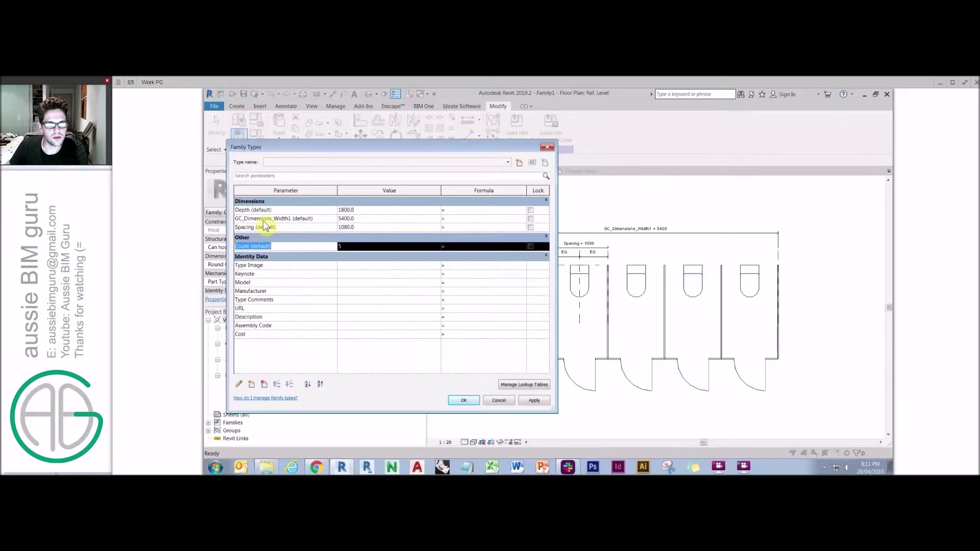
{"action": "left_click", "coordinate": [291, 218]}
{"action": "left_click_drag", "start_coordinate": [291, 218], "coordinate": [192, 221]}
{"action": "key", "text": "ctrl+c"}
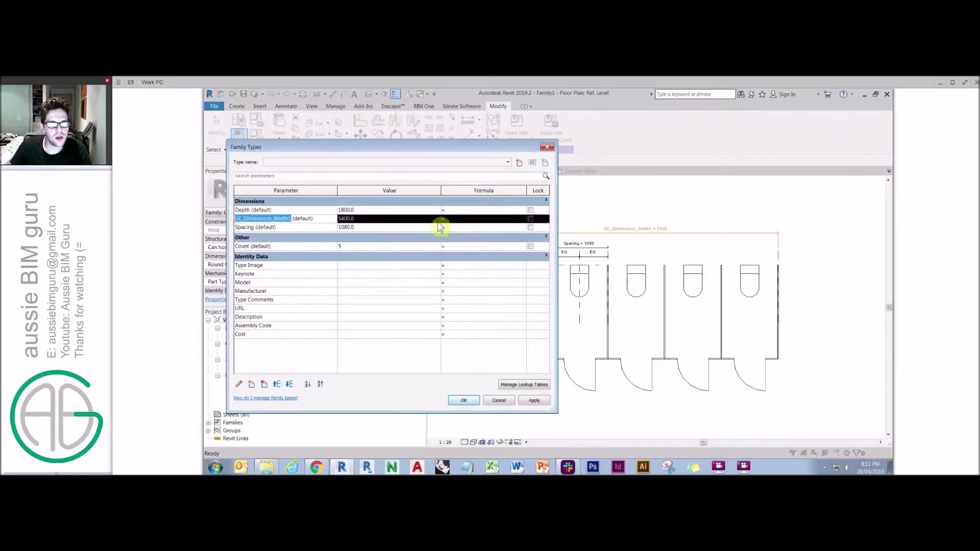
{"action": "left_click", "coordinate": [461, 219]}
{"action": "key", "text": "ctrl+v"}
{"action": "left_click_drag", "start_coordinate": [254, 227], "coordinate": [328, 236]}
{"action": "key", "text": "Return"}
{"action": "key", "text": "Caps_Lock"}
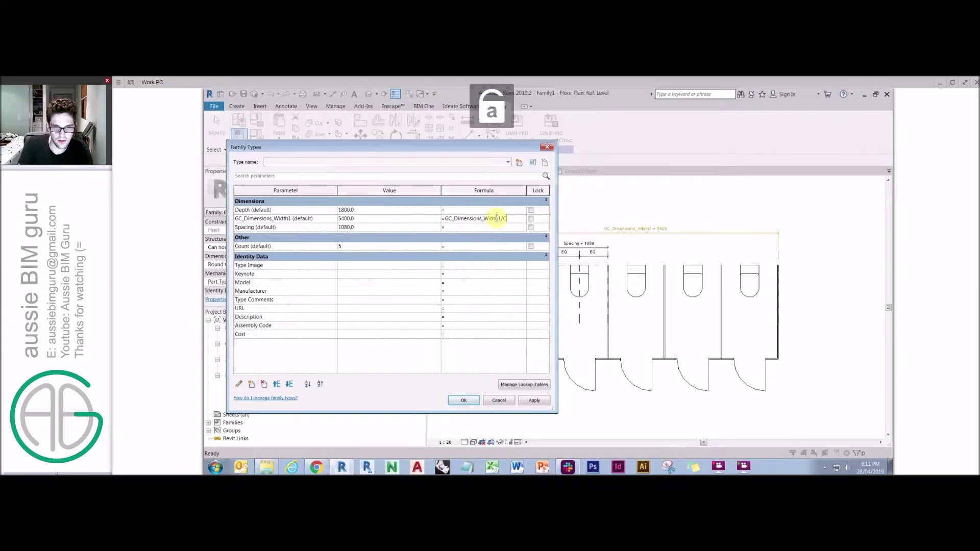
{"action": "left_click", "coordinate": [470, 246]}
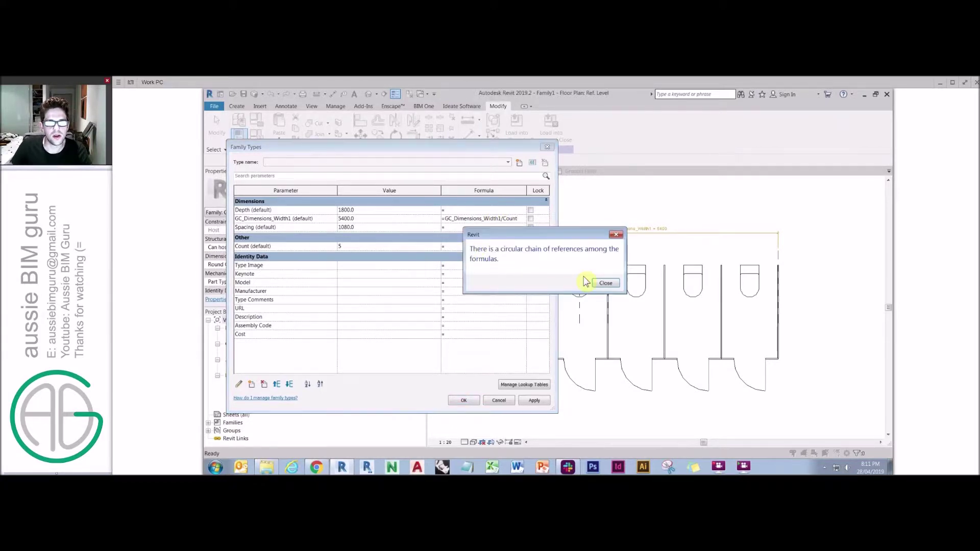
- Move the formula GC_Dimensions_Width1/Count from the width parameter to the Spacing parameter
{"action": "left_click", "coordinate": [606, 283]}
{"action": "key", "text": "ctrl+a"}
{"action": "key", "text": "ctrl+x"}
{"action": "left_click", "coordinate": [466, 228]}
{"action": "key", "text": "ctrl+v"}
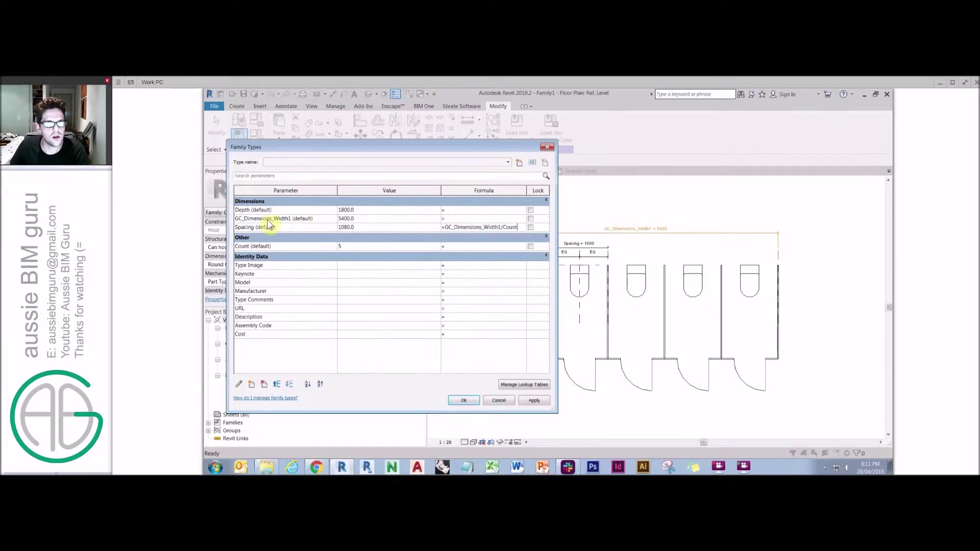
- Create a length type parameter named Minimum width, grouped under Dimensions, and give it the formula 900 mm
{"action": "left_click", "coordinate": [267, 220]}
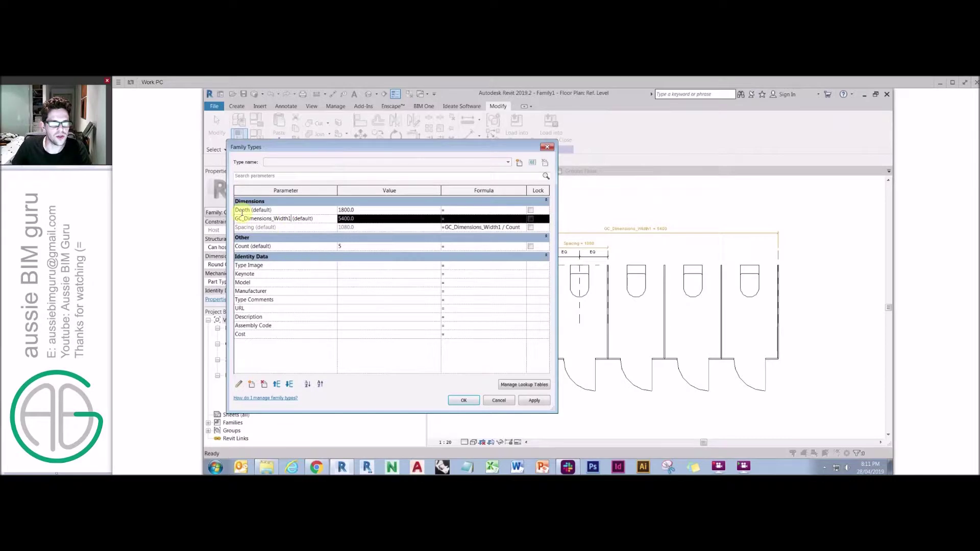
{"action": "left_click", "coordinate": [275, 227]}
{"action": "left_click", "coordinate": [253, 385]}
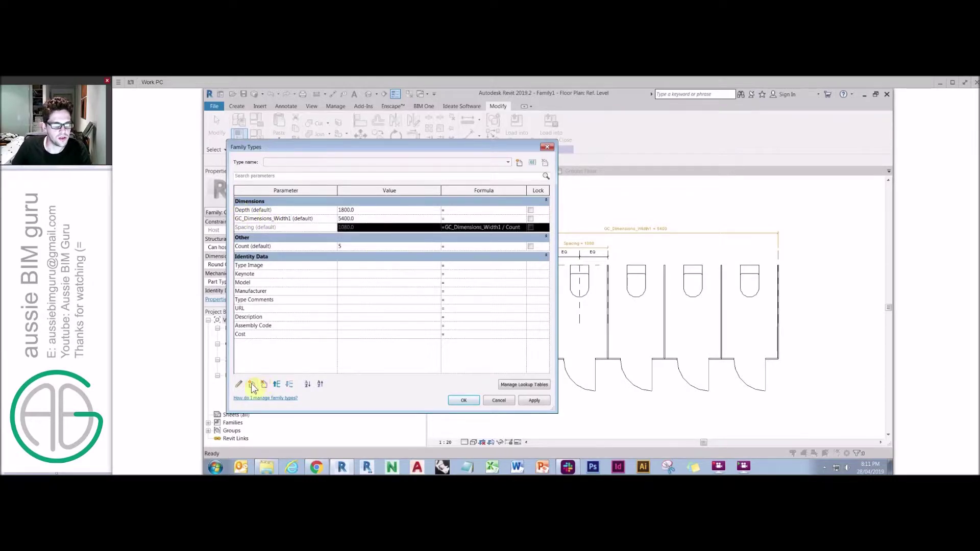
{"action": "type", "text": "Min imum width"}
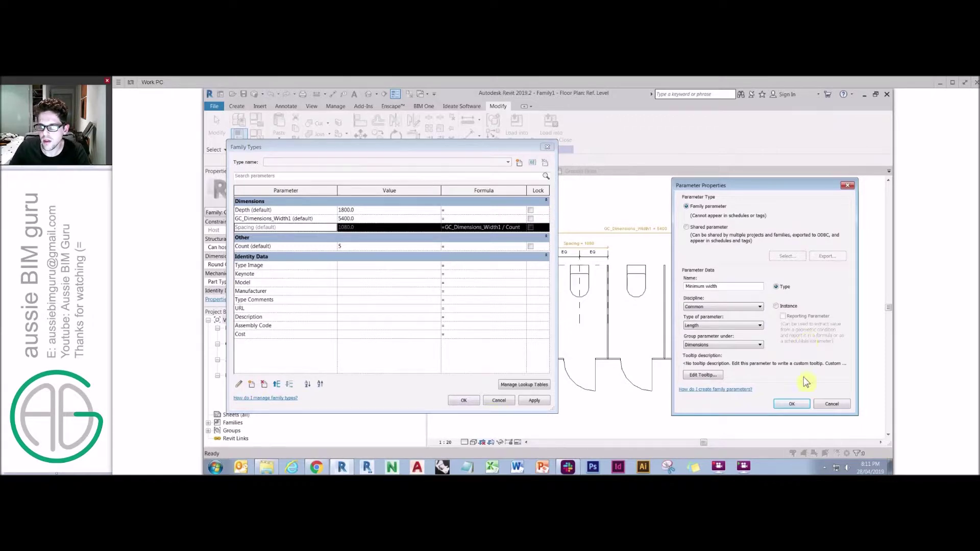
{"action": "left_click", "coordinate": [792, 403]}
{"action": "left_click", "coordinate": [458, 227]}
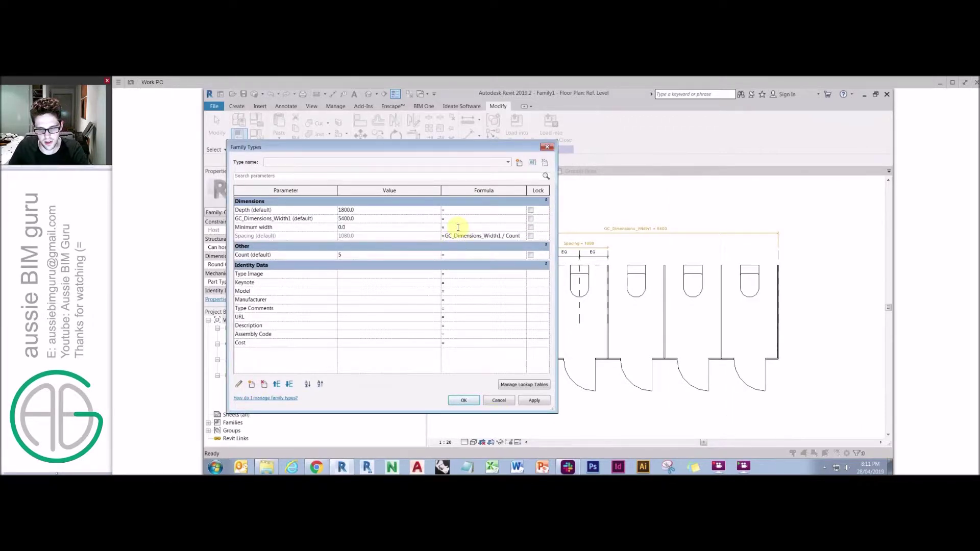
{"action": "type", "text": "900"}
{"action": "left_click", "coordinate": [470, 219]}
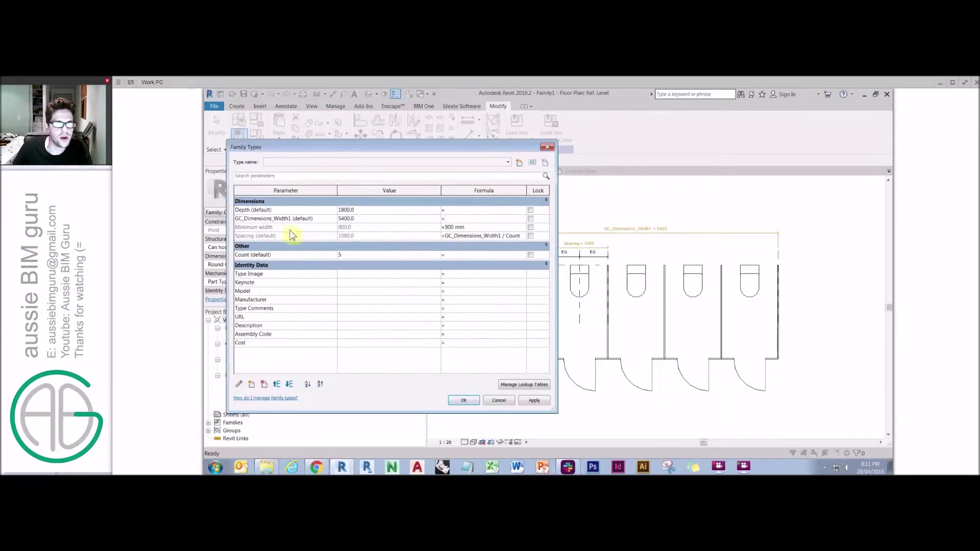
- Enter GC_Dimensions_Width1 divided by the minimum width parameter as the Count parameter's formula, ending with a closing bracket
{"action": "left_click", "coordinate": [454, 237]}
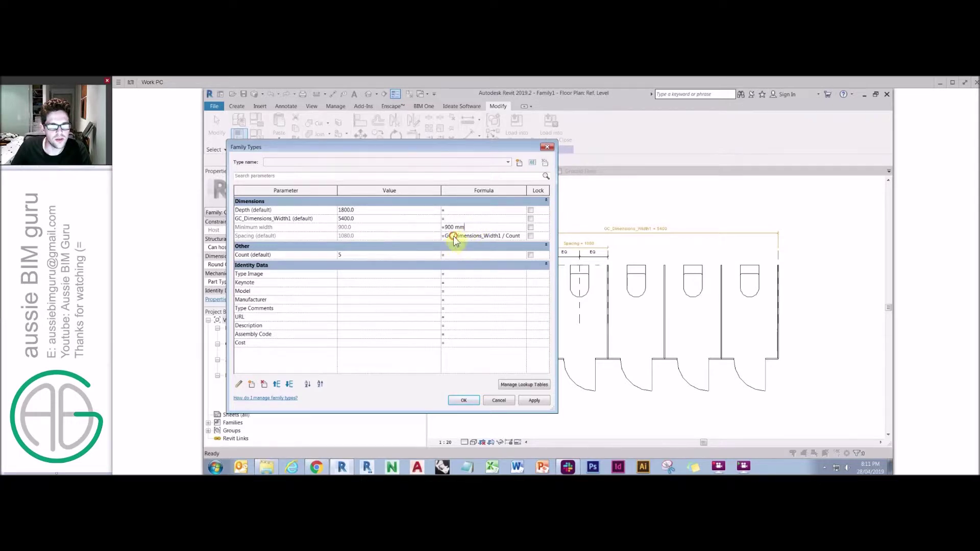
{"action": "left_click", "coordinate": [295, 219]}
{"action": "left_click_drag", "start_coordinate": [292, 218], "coordinate": [170, 217]}
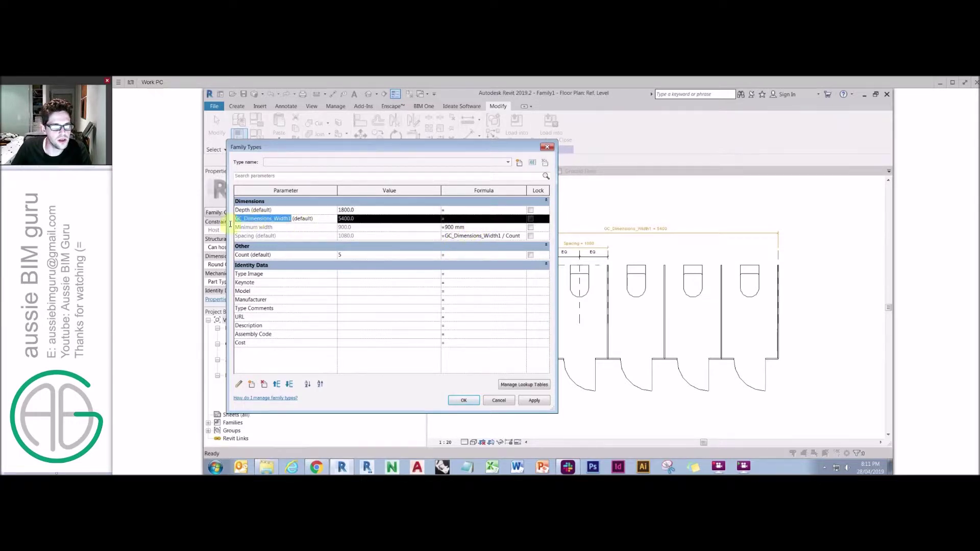
{"action": "left_click", "coordinate": [462, 259]}
{"action": "key", "text": "ctrl+v"}
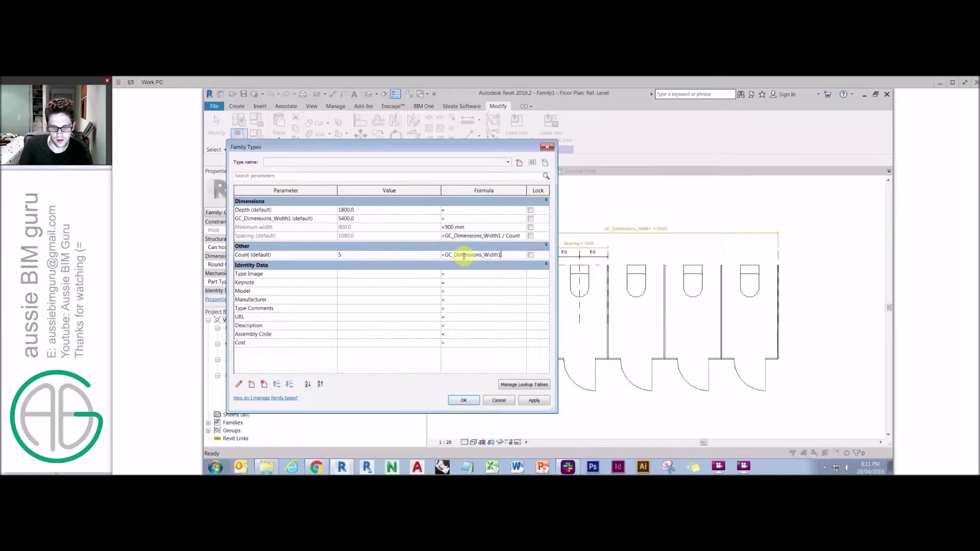
{"action": "key", "text": "Caps_Lock"}
{"action": "type", "text": "/Minumu"}
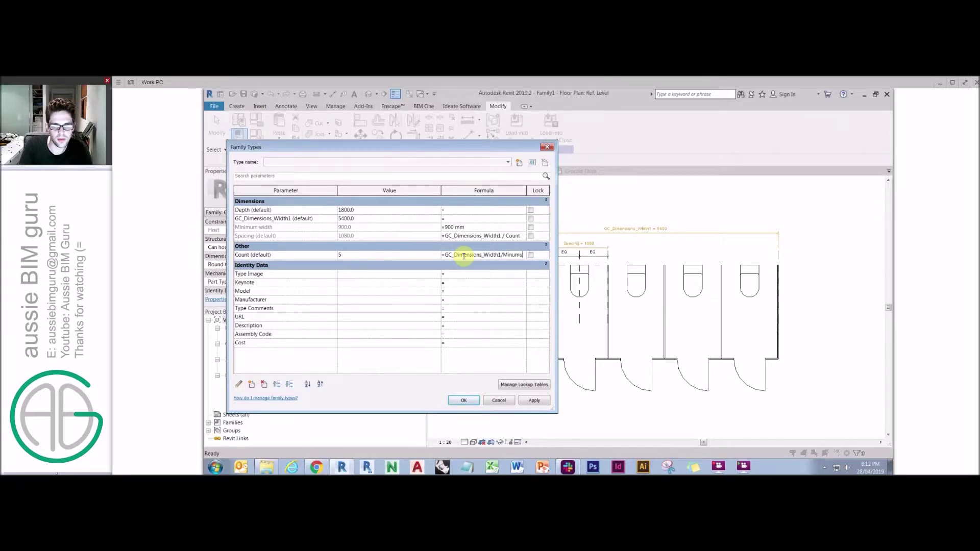
{"action": "type", "text": "m width)"}
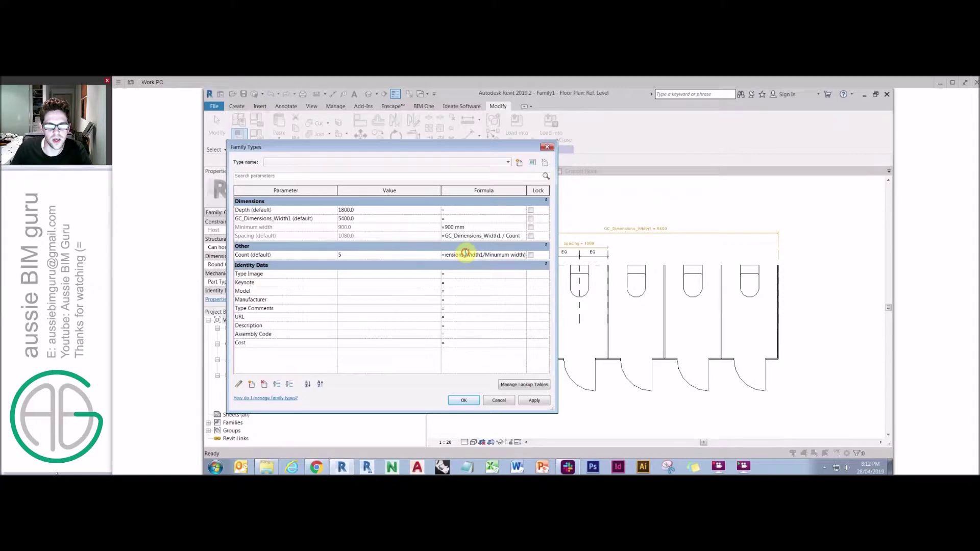
- Wrap the width division in the Count formula in a roundup function and try to commit it
{"action": "left_click_drag", "start_coordinate": [465, 253], "coordinate": [447, 256]}
{"action": "key", "text": "Return"}
{"action": "key", "text": "Return"}
{"action": "left_click", "coordinate": [448, 256]}
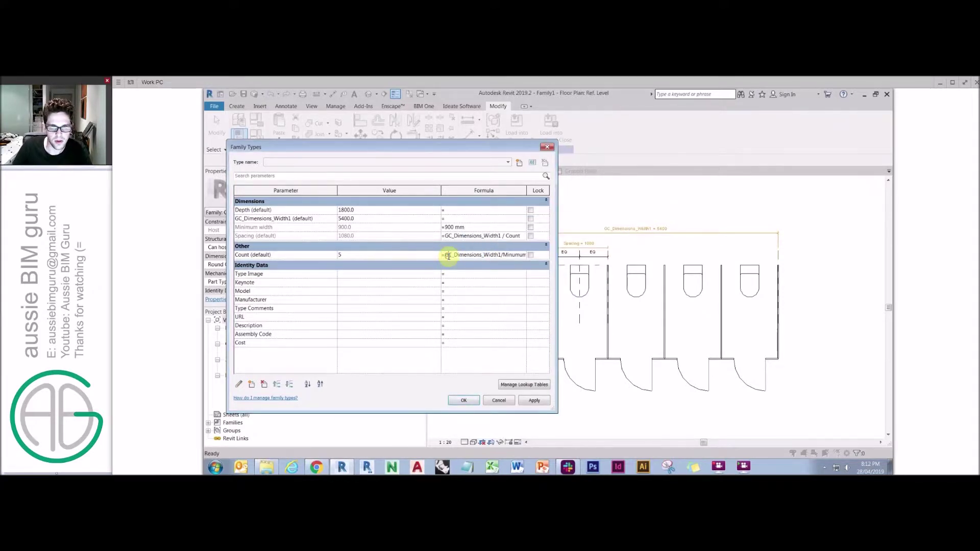
{"action": "type", "text": "("}
{"action": "type", "text": "roundup"}
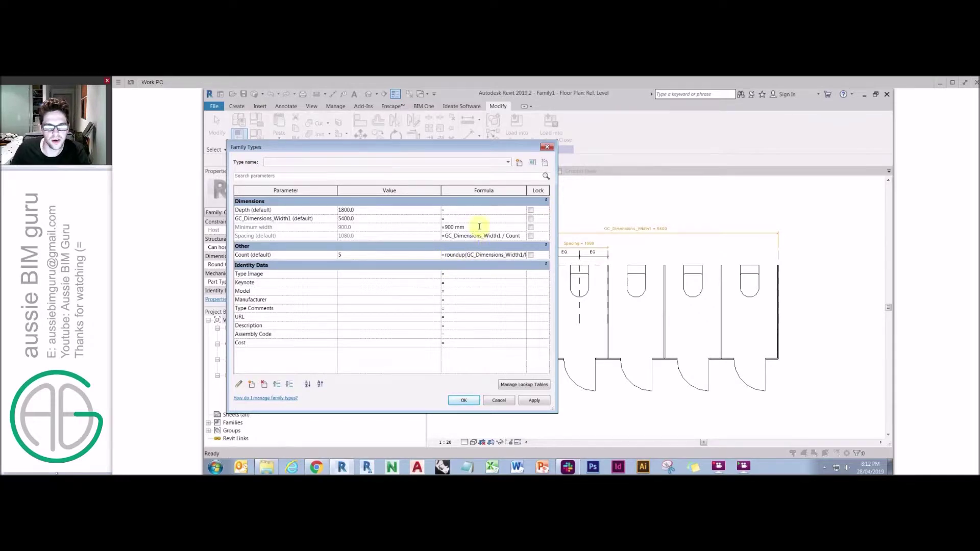
{"action": "left_click", "coordinate": [480, 227]}
{"action": "left_click", "coordinate": [604, 292]}
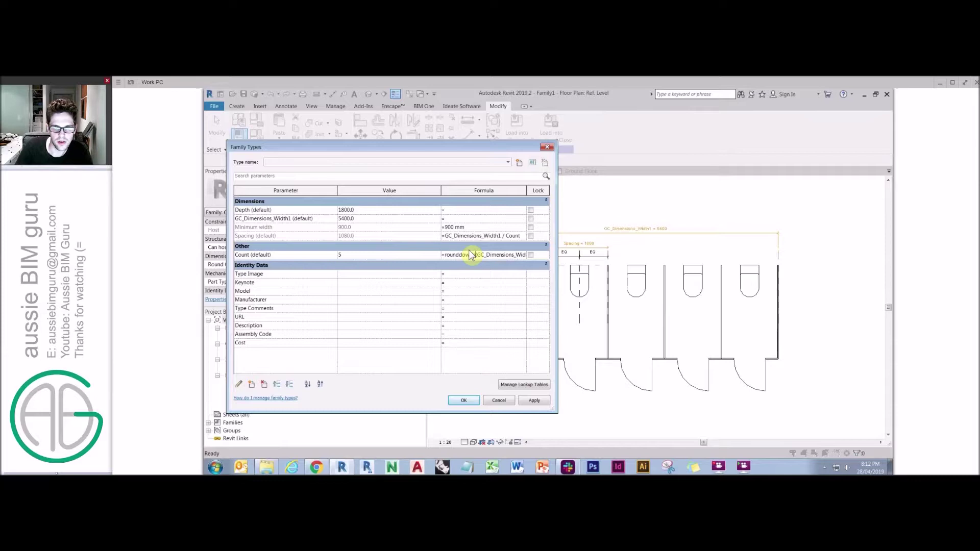
- Correct the parameter name in the Count roundup formula to Minimum width and apply the family types
{"action": "key", "text": "BackSpace"}
{"action": "key", "text": "BackSpace"}
{"action": "type", "text": "d"}
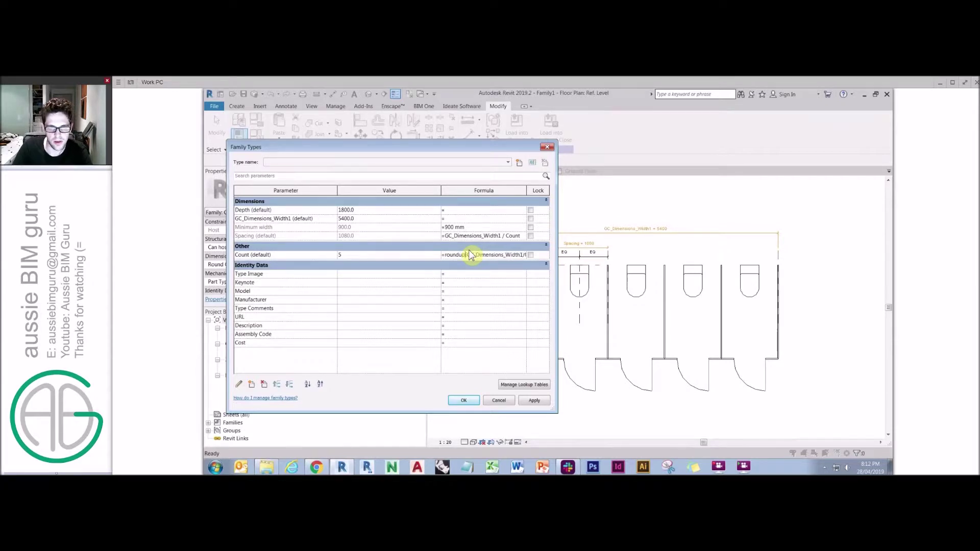
{"action": "left_click", "coordinate": [475, 227]}
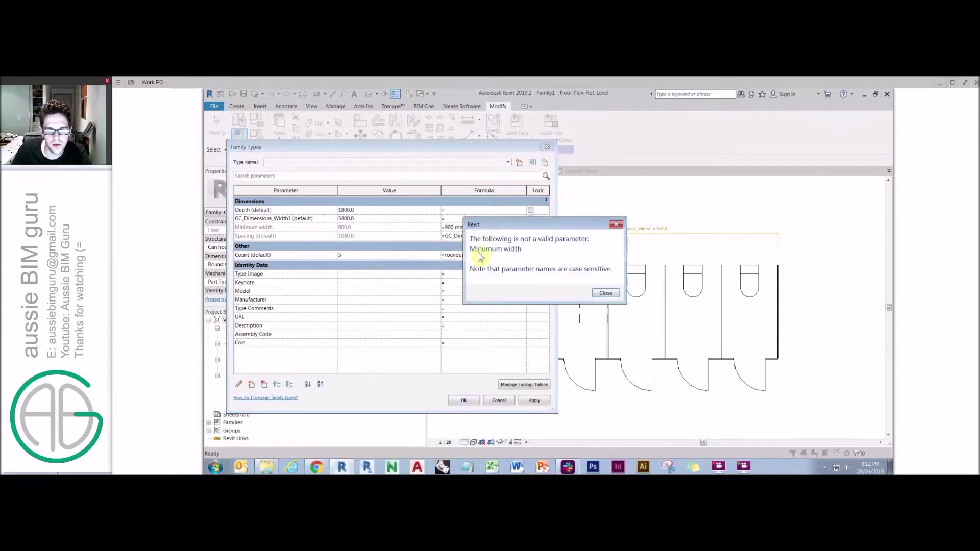
{"action": "key", "text": "Return"}
{"action": "left_click_drag", "start_coordinate": [486, 255], "coordinate": [533, 255]}
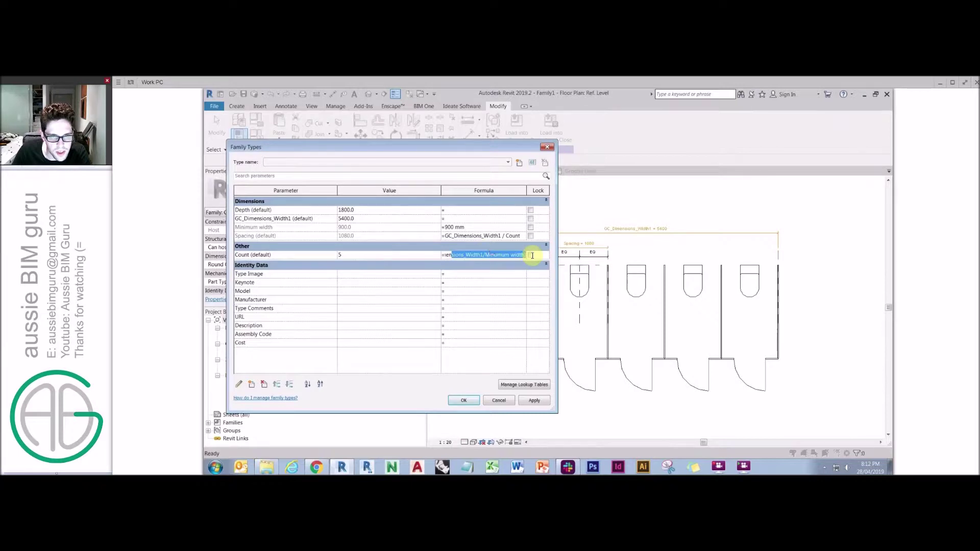
{"action": "left_click", "coordinate": [496, 256]}
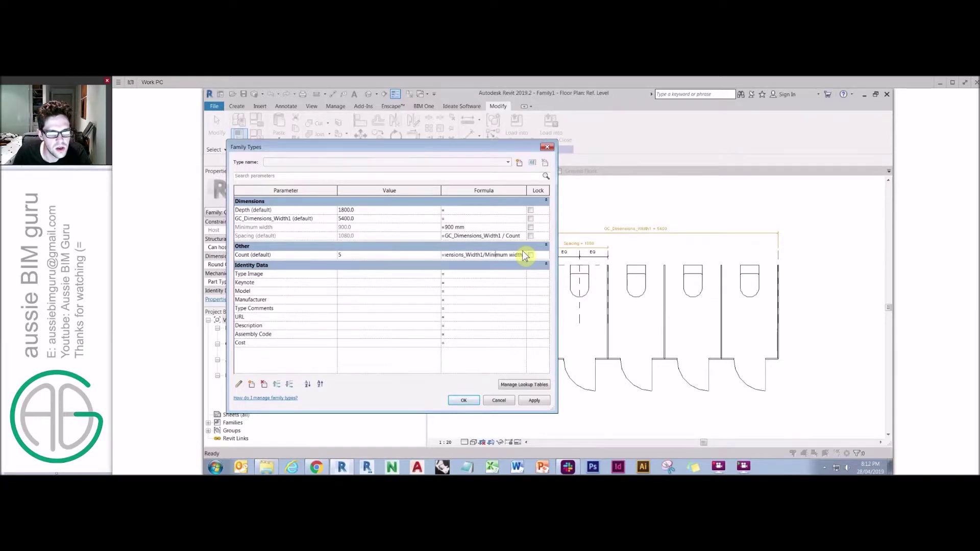
{"action": "left_click", "coordinate": [503, 228]}
{"action": "left_click", "coordinate": [302, 255]}
{"action": "left_click", "coordinate": [463, 400]}
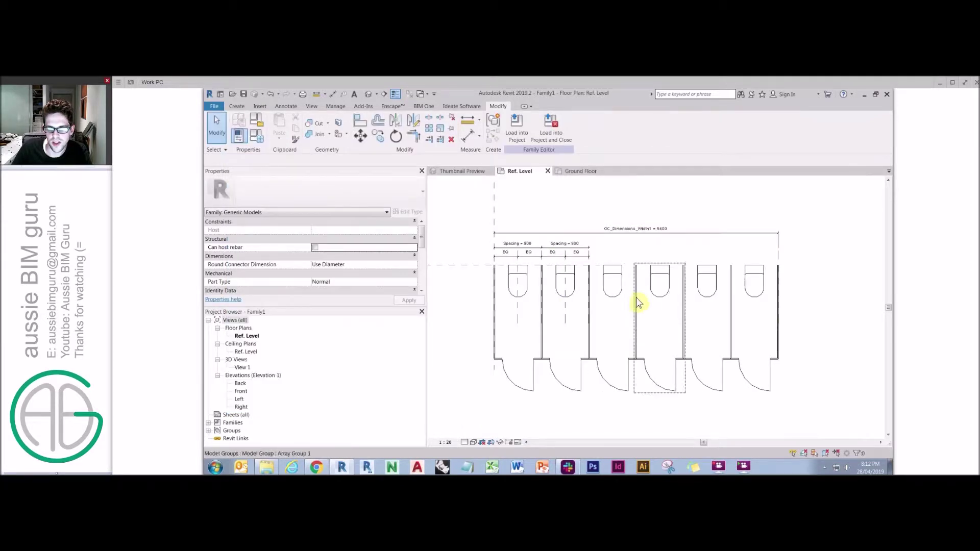
- Check the width of a nested toilet cubicle and set GC_Dimensions_Width1 to 5300 to test the roundup formula
{"action": "left_click", "coordinate": [636, 299]}
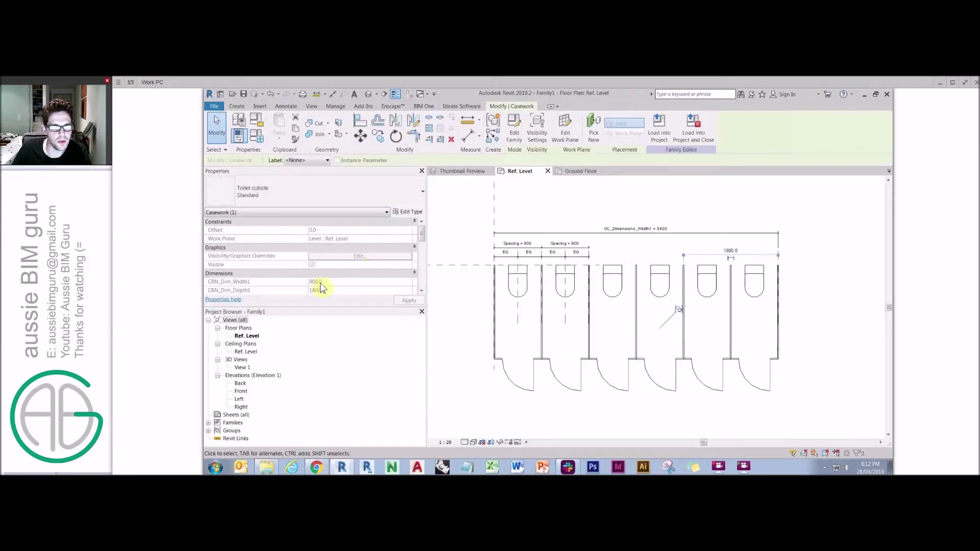
{"action": "left_click", "coordinate": [256, 135]}
{"action": "left_click", "coordinate": [366, 218]}
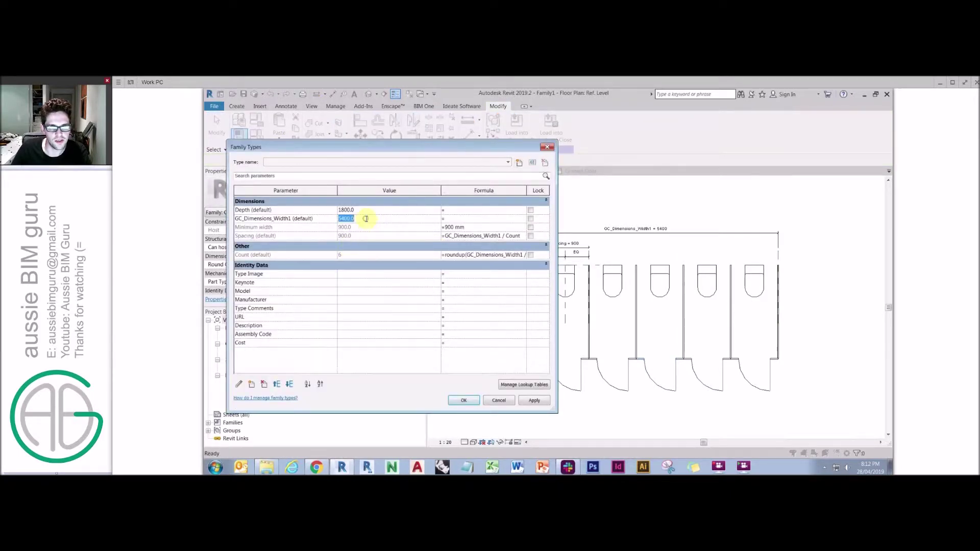
{"action": "type", "text": "5300"}
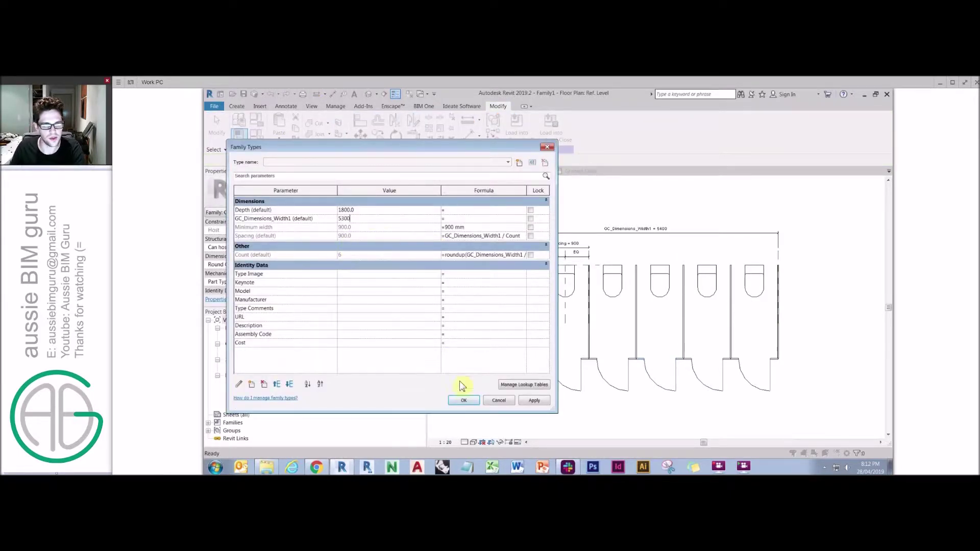
{"action": "key", "text": "Return"}
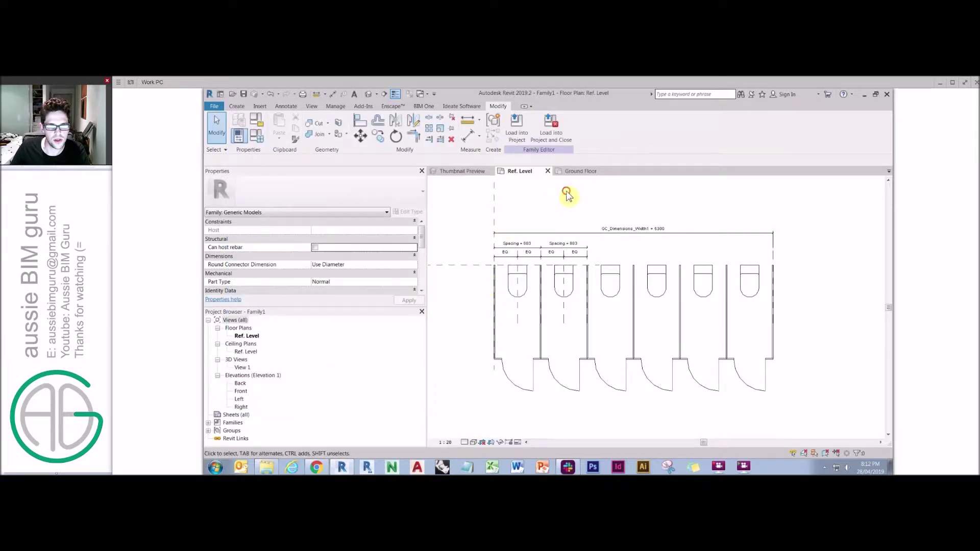
- Change the Count formula from roundup to rounddown, apply it, and check a nested cubicle's width
{"action": "left_click", "coordinate": [582, 310]}
{"action": "left_click", "coordinate": [257, 136]}
{"action": "left_click", "coordinate": [464, 256]}
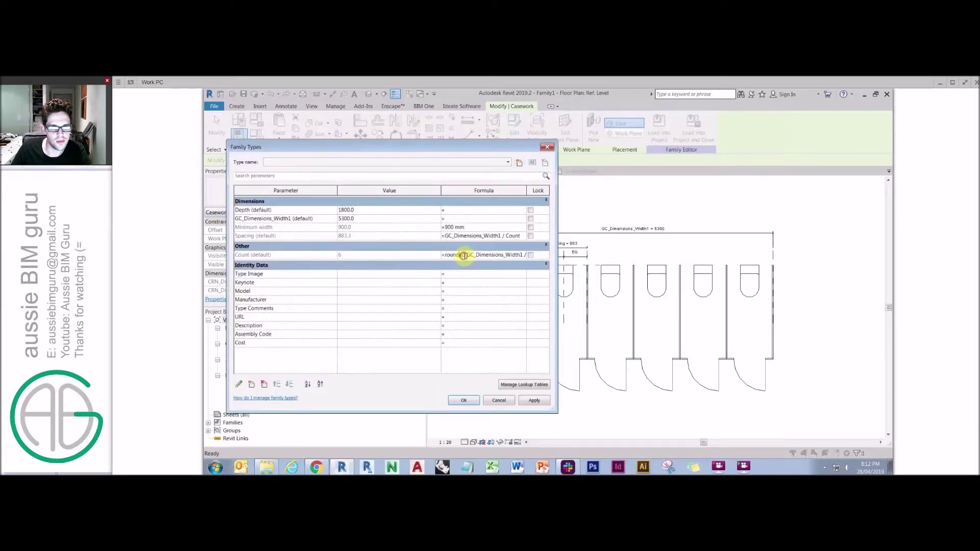
{"action": "key", "text": "BackSpace"}
{"action": "key", "text": "BackSpace"}
{"action": "type", "text": "down"}
{"action": "left_click", "coordinate": [472, 228]}
{"action": "left_click", "coordinate": [465, 400]}
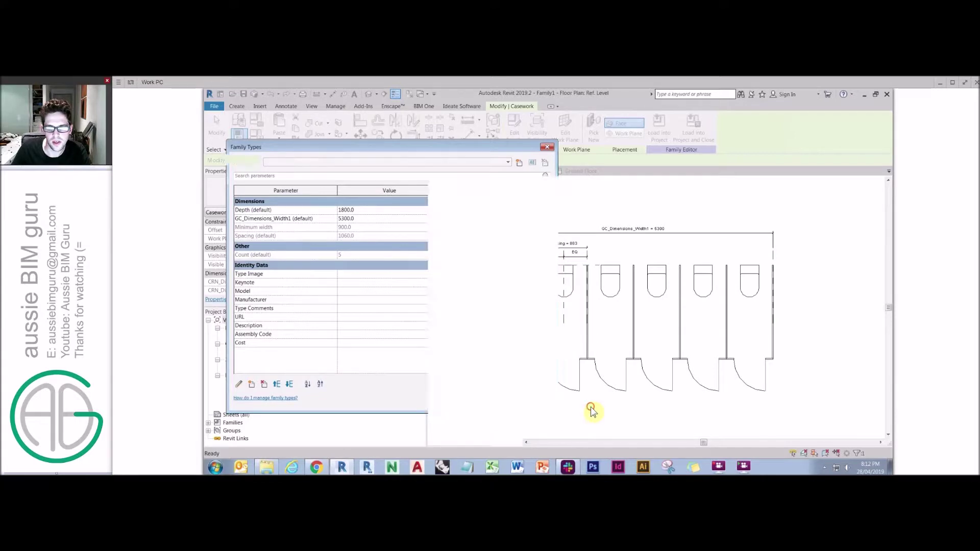
{"action": "left_click", "coordinate": [600, 366]}
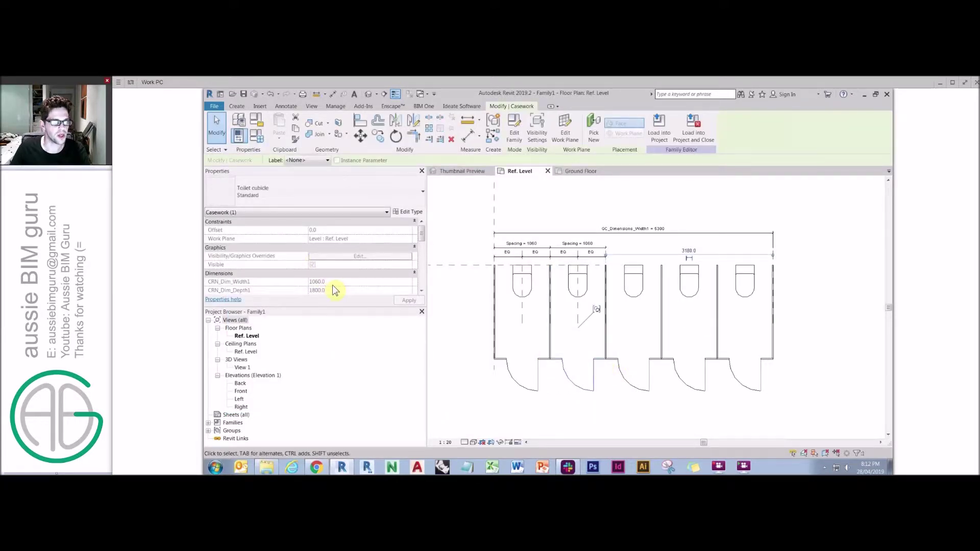
- Test the rounddown count by setting GC_Dimensions_Width1 to 5200, 5100 and 5000 in turn
{"action": "left_click", "coordinate": [257, 136]}
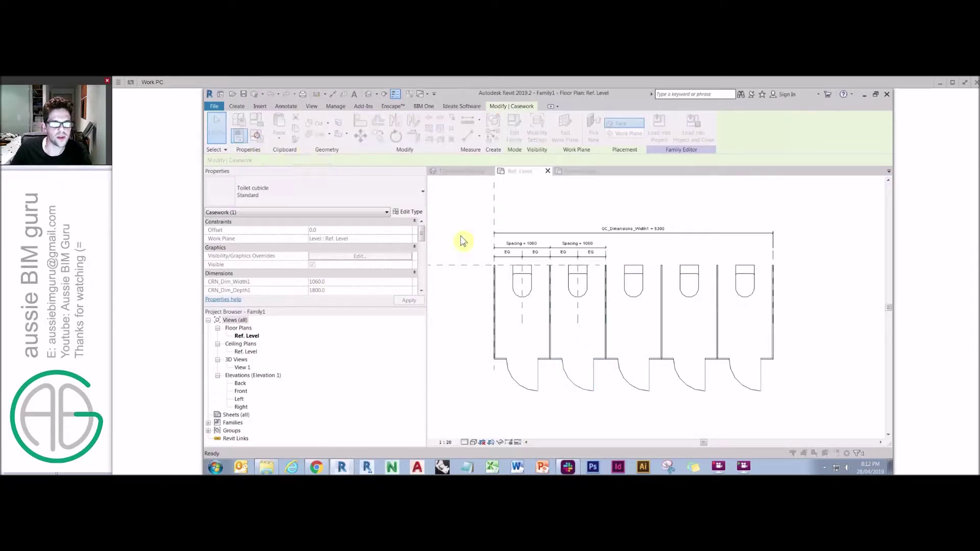
{"action": "left_click", "coordinate": [372, 218]}
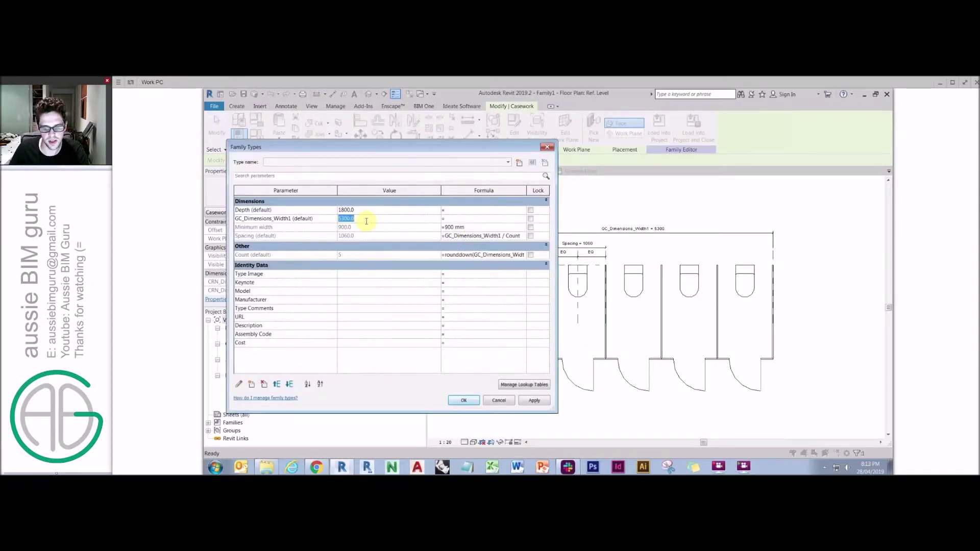
{"action": "type", "text": "5200"}
{"action": "key", "text": "Return"}
{"action": "type", "text": "51"}
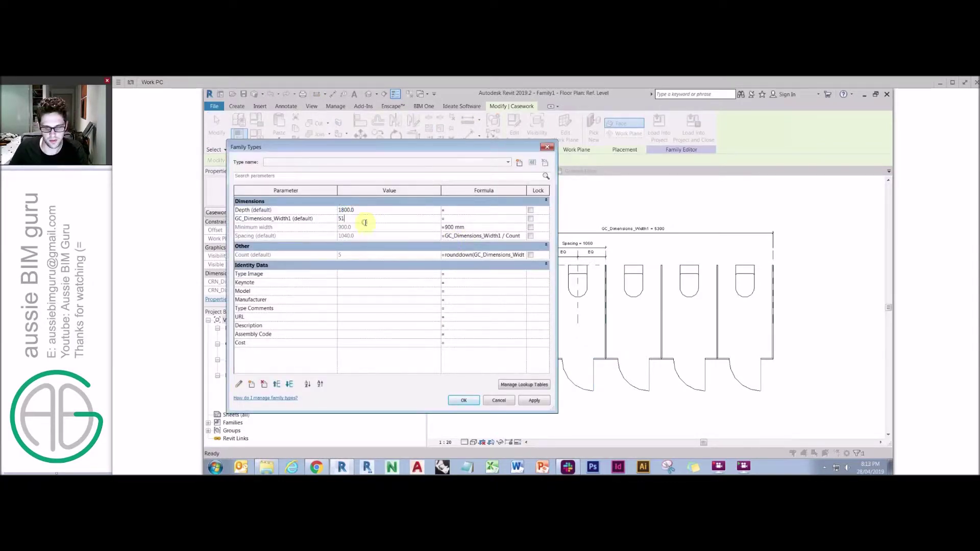
{"action": "type", "text": "00"}
{"action": "key", "text": "Return"}
{"action": "type", "text": "5000"}
{"action": "key", "text": "Return"}
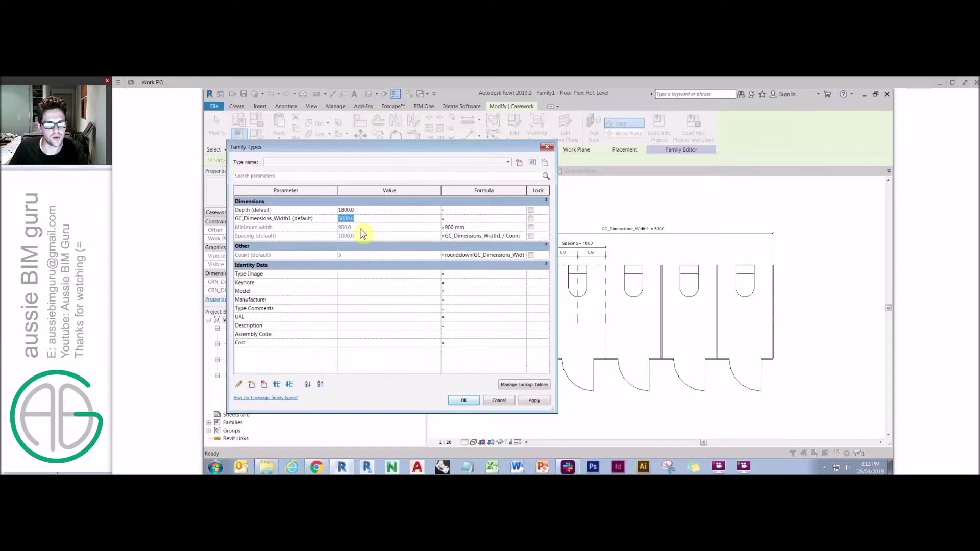
- Try 3700 for GC_Dimensions_Width1, set it to 3500, and apply the family types
{"action": "type", "text": "3700"}
{"action": "left_click", "coordinate": [375, 211]}
{"action": "left_click", "coordinate": [366, 219]}
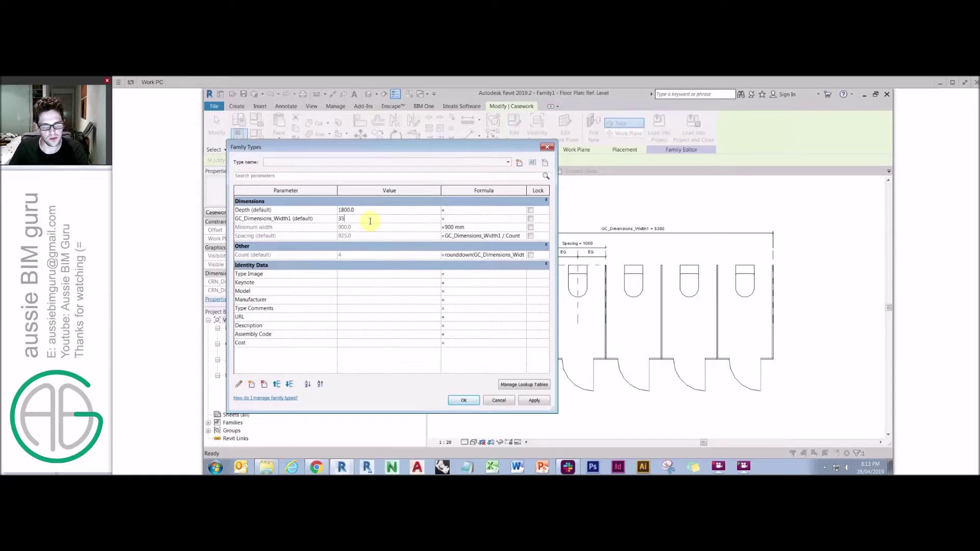
{"action": "type", "text": "3500"}
{"action": "key", "text": "Return"}
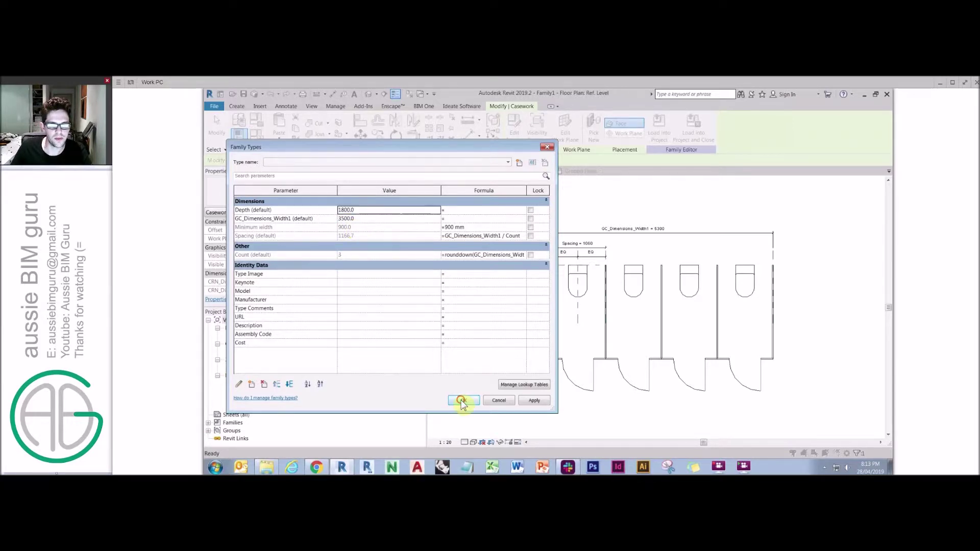
{"action": "key", "text": "Return"}
- Reload the updated toilet cubicle array family into Project3
{"action": "left_click", "coordinate": [517, 127]}
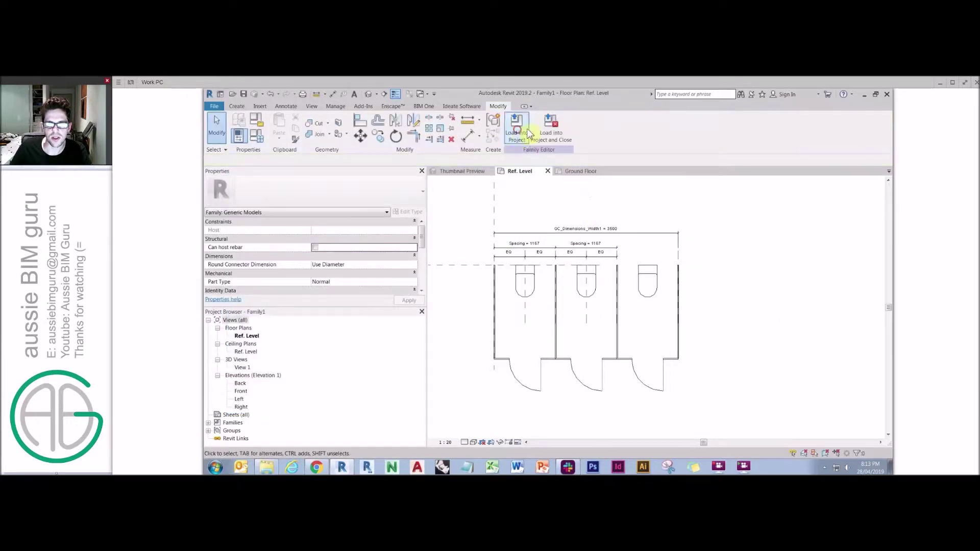
{"action": "left_click", "coordinate": [531, 343]}
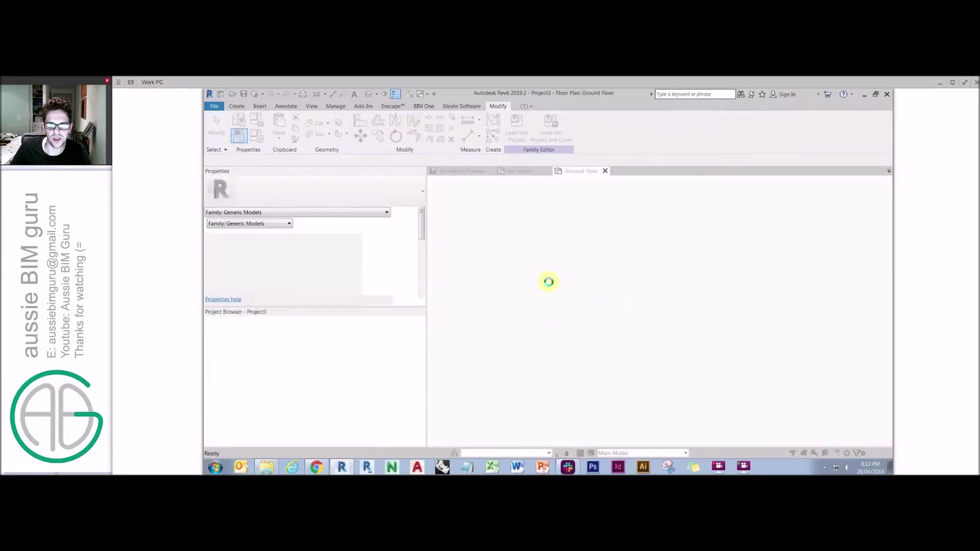
{"action": "left_click", "coordinate": [541, 281]}
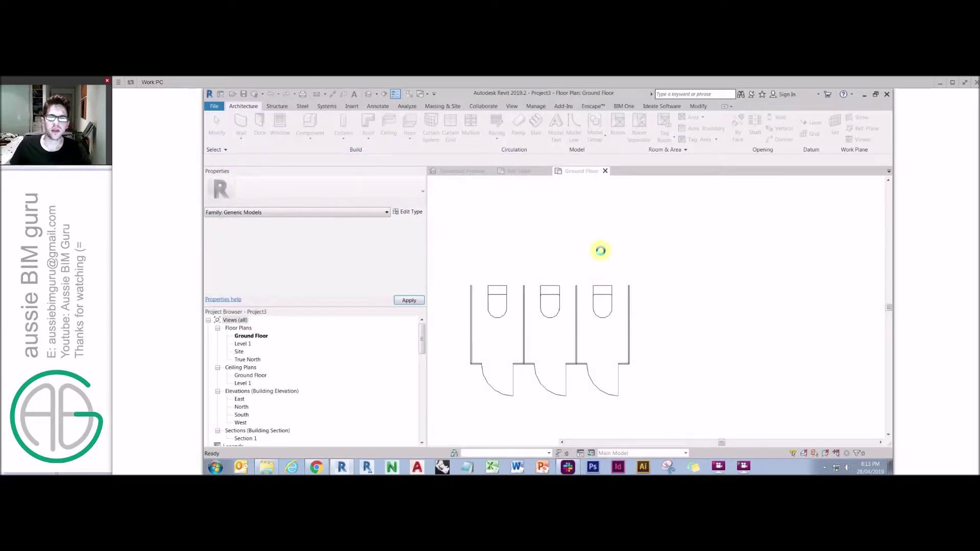
- Stretch the cubicle row in the Ground Floor plan to a width of about 7205 mm and deselect it
{"action": "left_click", "coordinate": [608, 301]}
{"action": "left_click_drag", "start_coordinate": [629, 339], "coordinate": [693, 338]}
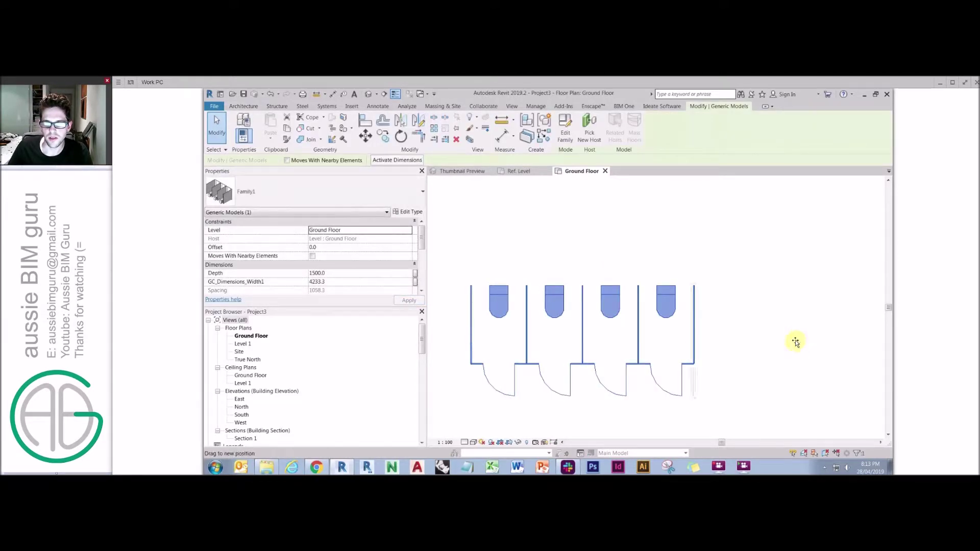
{"action": "left_click_drag", "start_coordinate": [796, 342], "coordinate": [850, 336]}
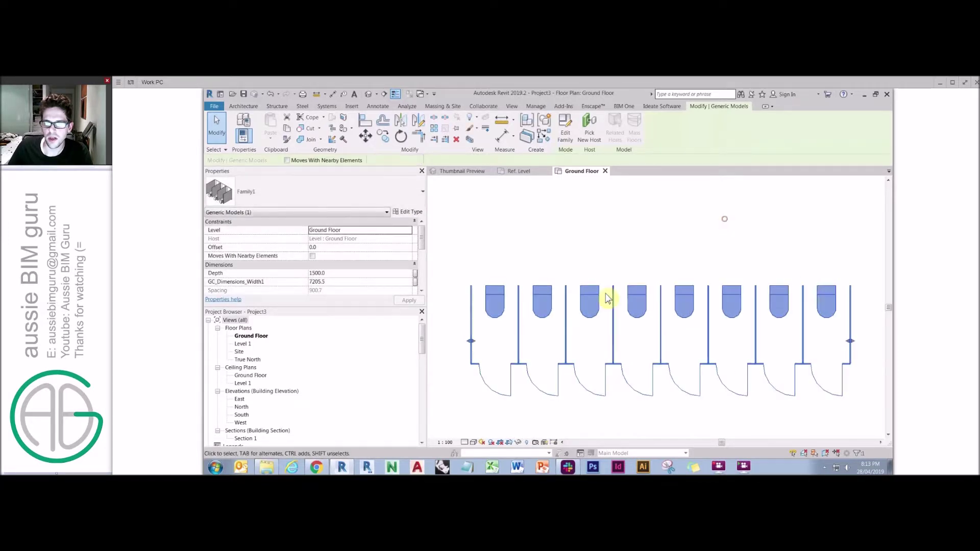
{"action": "key", "text": "Escape"}
{"action": "left_click", "coordinate": [586, 228]}
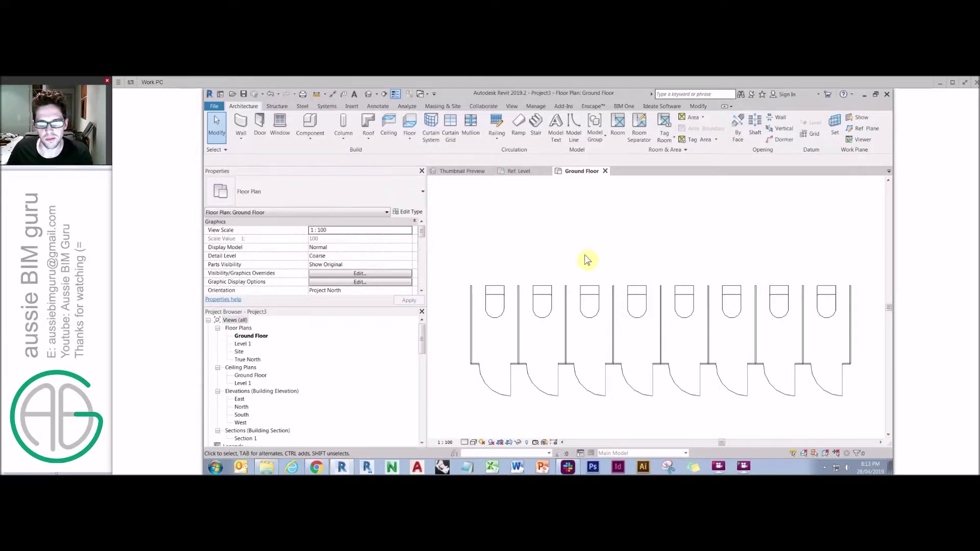
{"action": "mouse_move", "coordinate": [445, 467]}
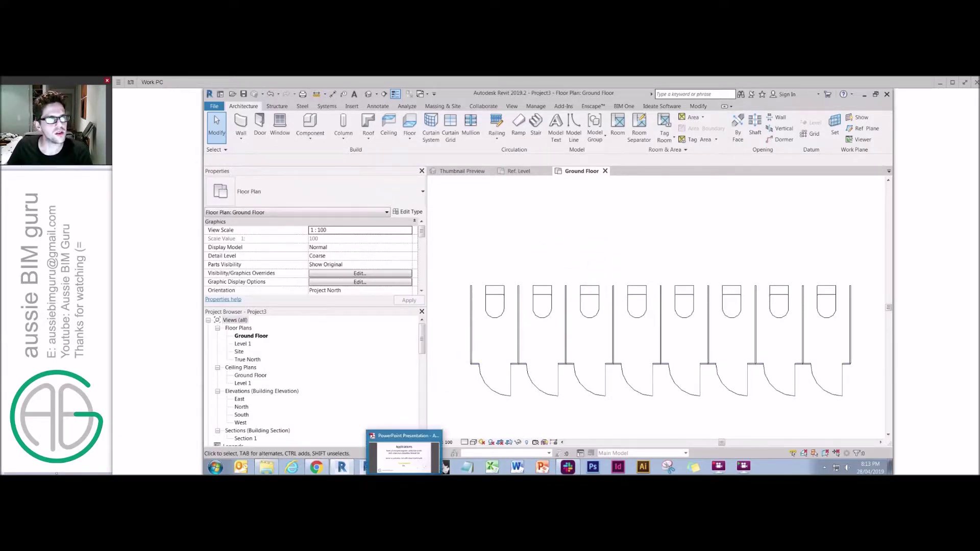
{"action": "middle_click_drag", "start_coordinate": [671, 243], "coordinate": [664, 233]}
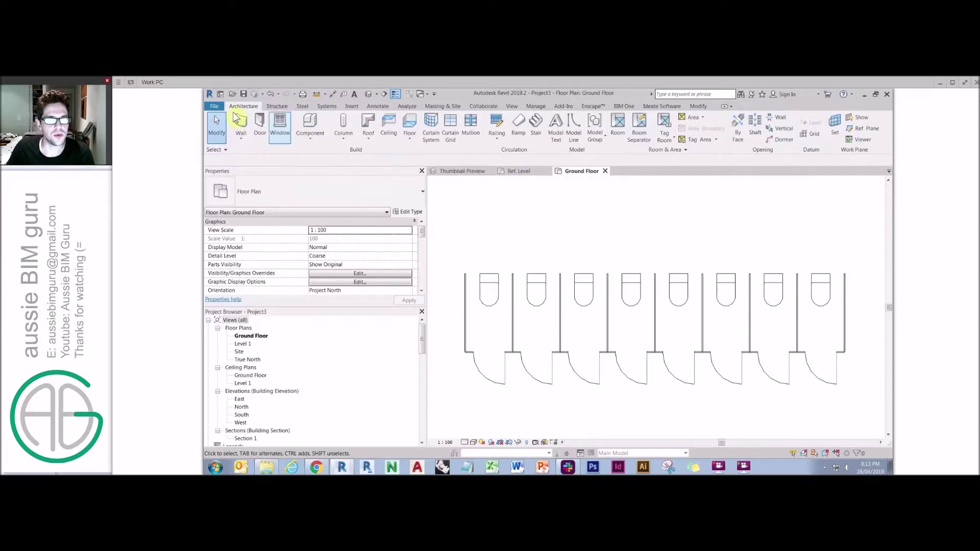
- Create a new family from the Metric Generic Model.rft template in the Family Templates folder
{"action": "left_click", "coordinate": [214, 106]}
{"action": "mouse_move", "coordinate": [230, 138]}
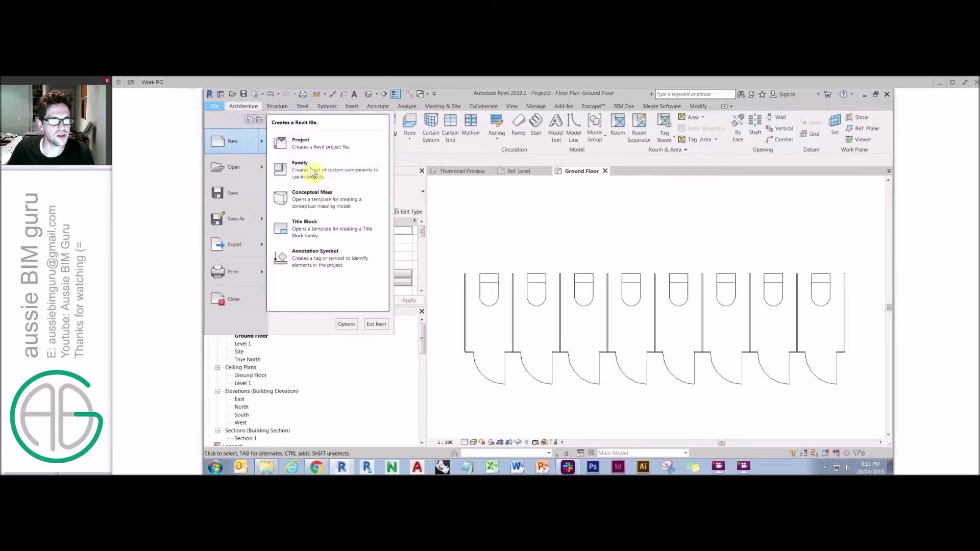
{"action": "left_click", "coordinate": [306, 166]}
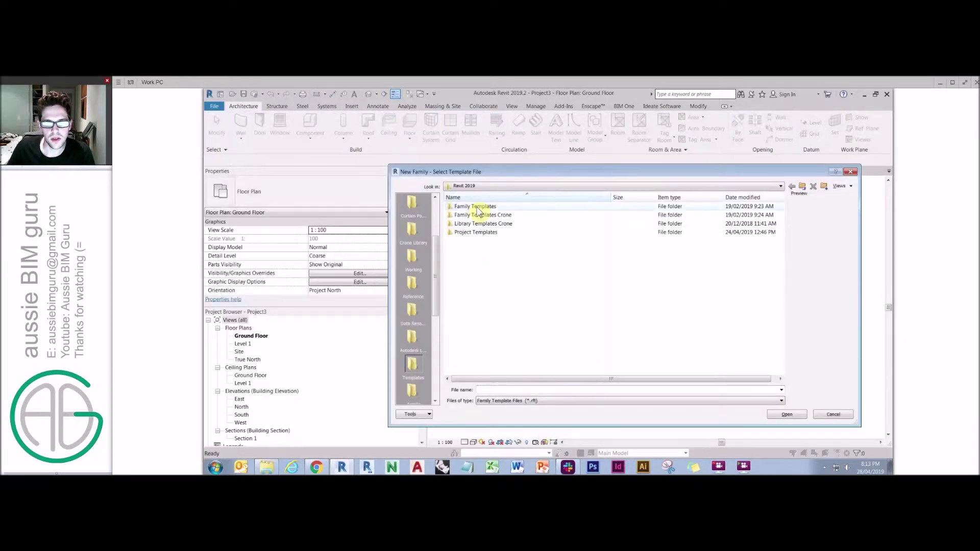
{"action": "left_click", "coordinate": [502, 268]}
{"action": "scroll", "coordinate": [503, 273], "scroll_direction": "down", "scroll_amount": 5}
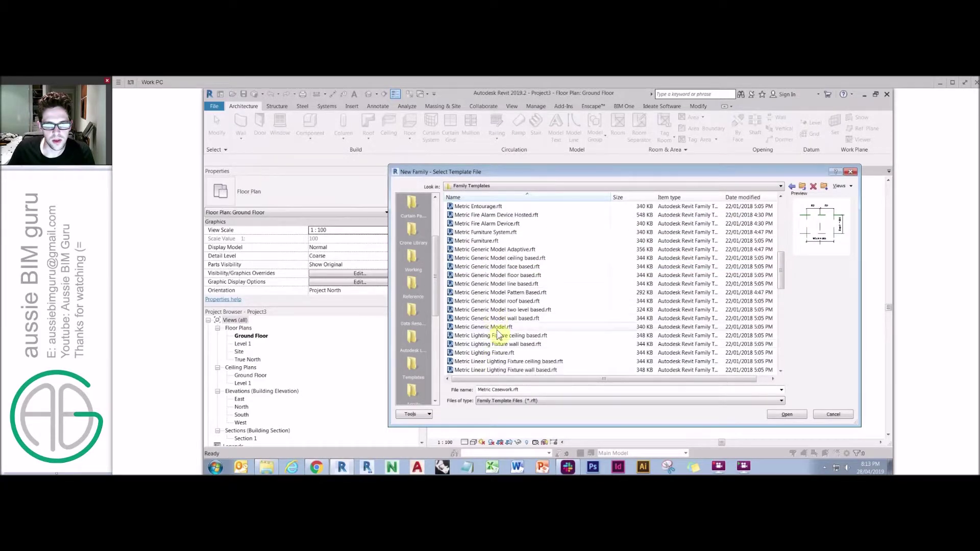
{"action": "left_click", "coordinate": [495, 327]}
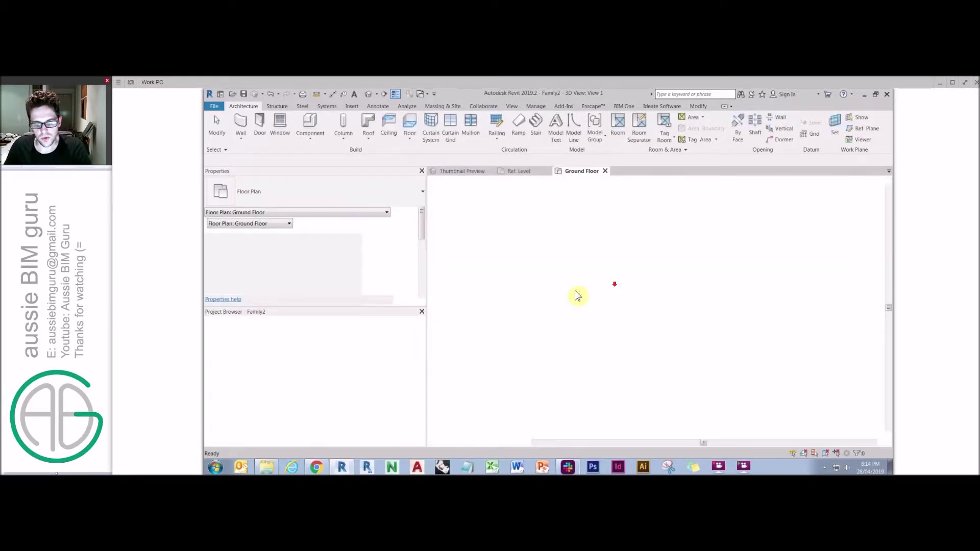
- Draw a vertical reference plane about 1137 mm right of the centre plane and a horizontal one about 372 mm below the centre
{"action": "key", "text": "r"}
{"action": "key", "text": "p"}
{"action": "left_click", "coordinate": [715, 295]}
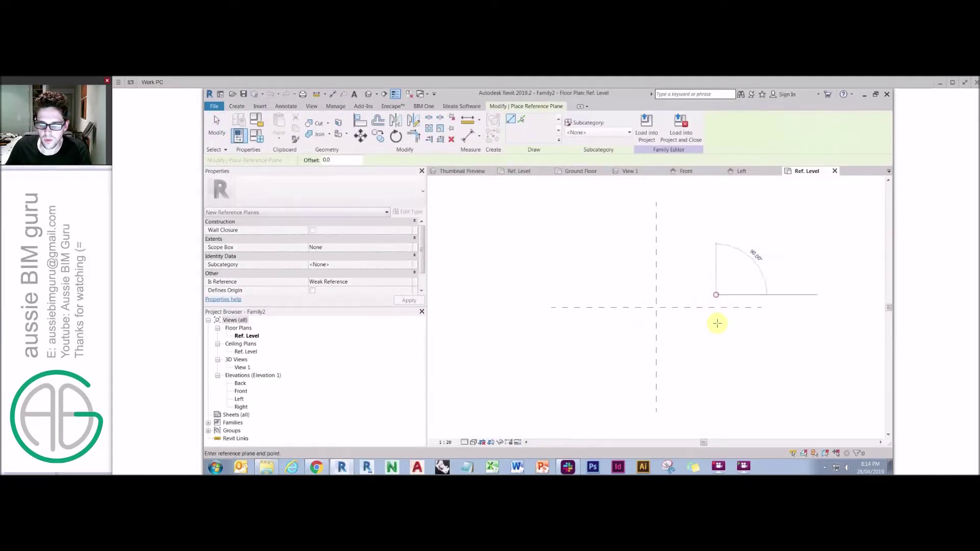
{"action": "left_click", "coordinate": [716, 323]}
{"action": "left_click", "coordinate": [636, 327]}
{"action": "left_click", "coordinate": [740, 326]}
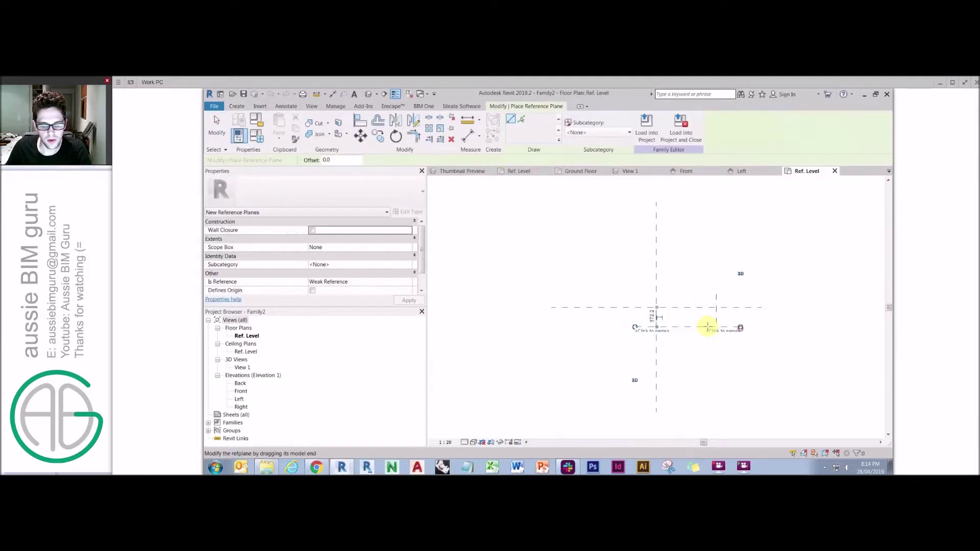
- Dimension the distances from the horizontal and vertical centre planes to the two new reference planes
{"action": "key", "text": "d"}
{"action": "key", "text": "i"}
{"action": "left_click", "coordinate": [638, 304]}
{"action": "left_click", "coordinate": [657, 305]}
{"action": "left_click", "coordinate": [717, 297]}
{"action": "left_click", "coordinate": [693, 302]}
{"action": "key", "text": "Escape"}
{"action": "key", "text": "Escape"}
- Label the horizontal dimension with the shared parameter GC_Dimensions_Width1 from the Dimensions group, as an instance parameter
{"action": "left_click", "coordinate": [685, 296]}
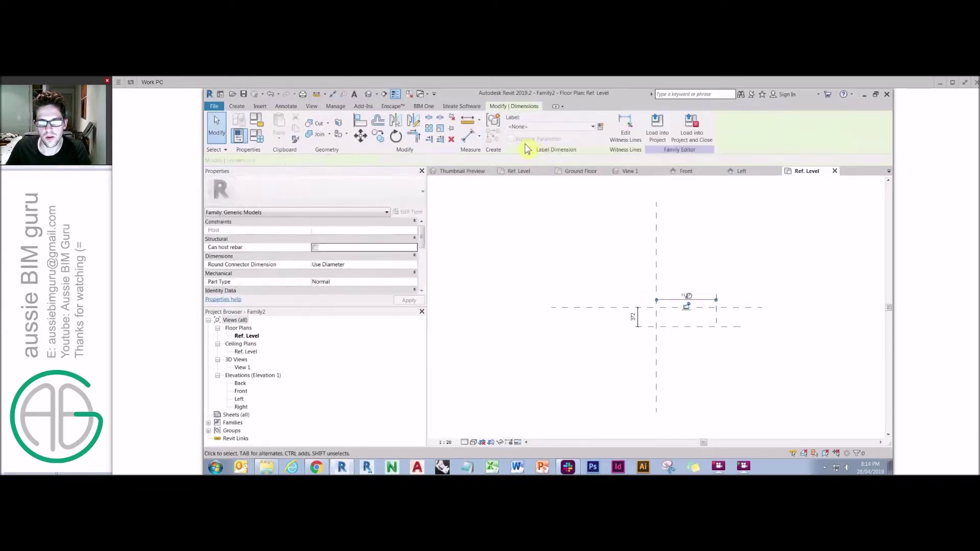
{"action": "left_click", "coordinate": [600, 126]}
{"action": "left_click", "coordinate": [711, 227]}
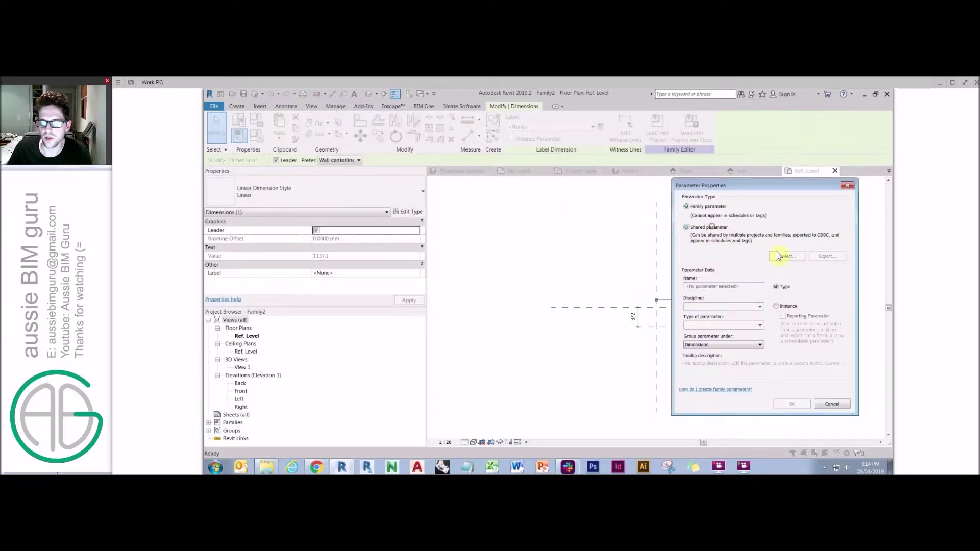
{"action": "left_click", "coordinate": [785, 256]}
{"action": "left_click", "coordinate": [583, 300]}
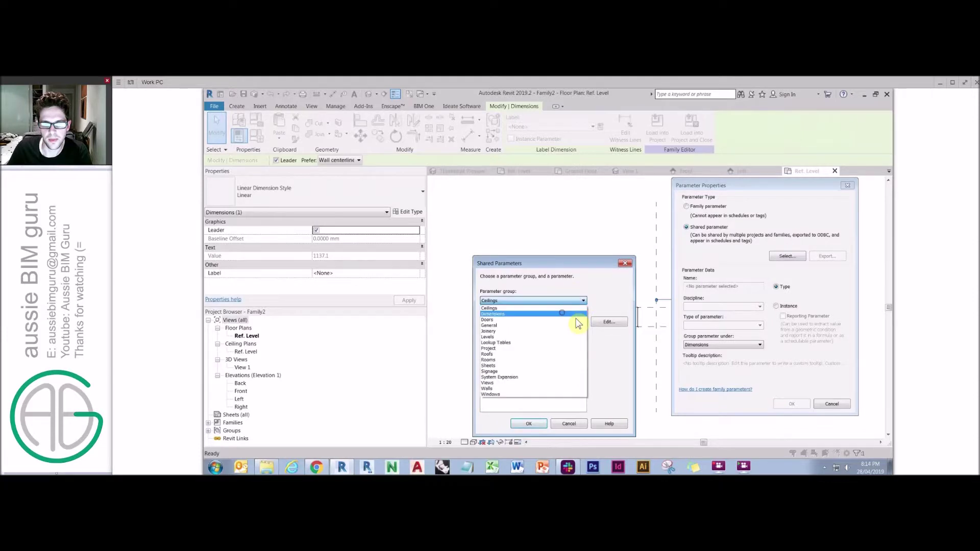
{"action": "left_click", "coordinate": [564, 312]}
{"action": "scroll", "coordinate": [535, 409], "scroll_direction": "down", "scroll_amount": 4}
{"action": "left_click", "coordinate": [529, 395]}
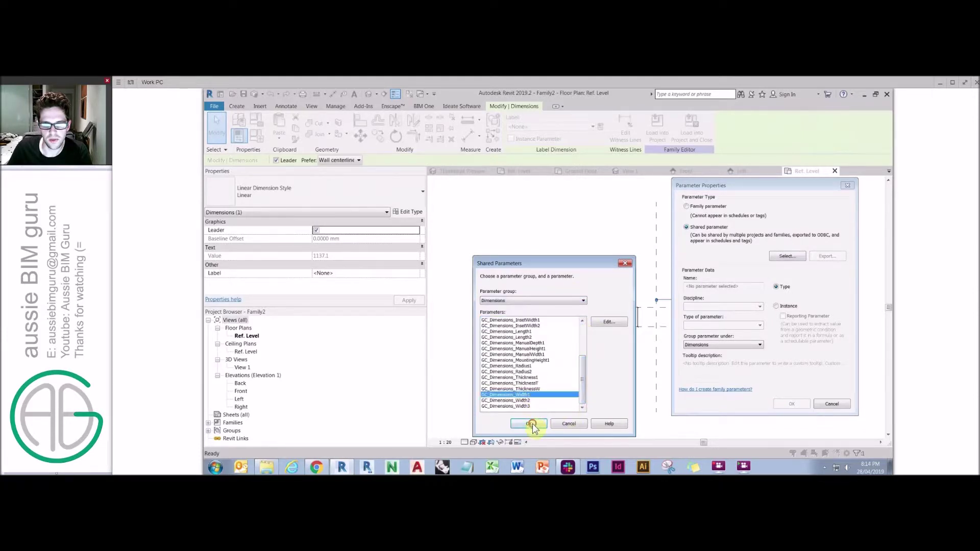
{"action": "left_click", "coordinate": [529, 424]}
{"action": "left_click", "coordinate": [789, 404]}
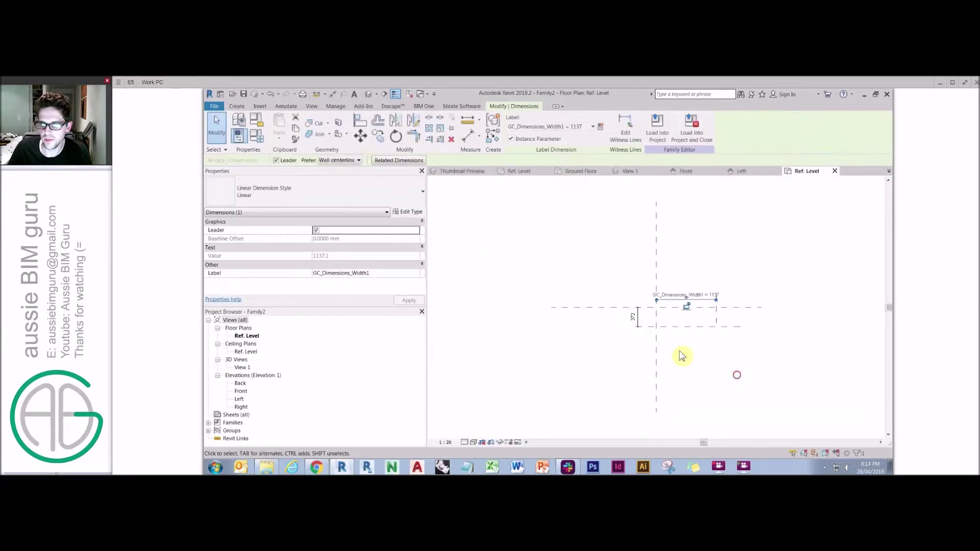
{"action": "left_click", "coordinate": [683, 355]}
- Start a shared parameter label for the vertical dimension between the horizontal reference planes and open the shared parameter selection
{"action": "left_click", "coordinate": [637, 319]}
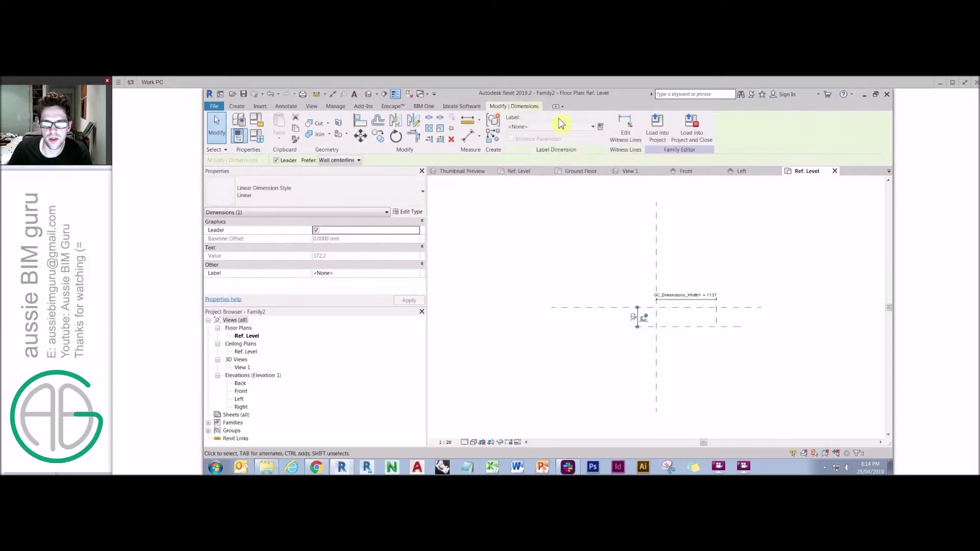
{"action": "left_click", "coordinate": [601, 126]}
{"action": "left_click", "coordinate": [705, 229]}
{"action": "left_click", "coordinate": [787, 256]}
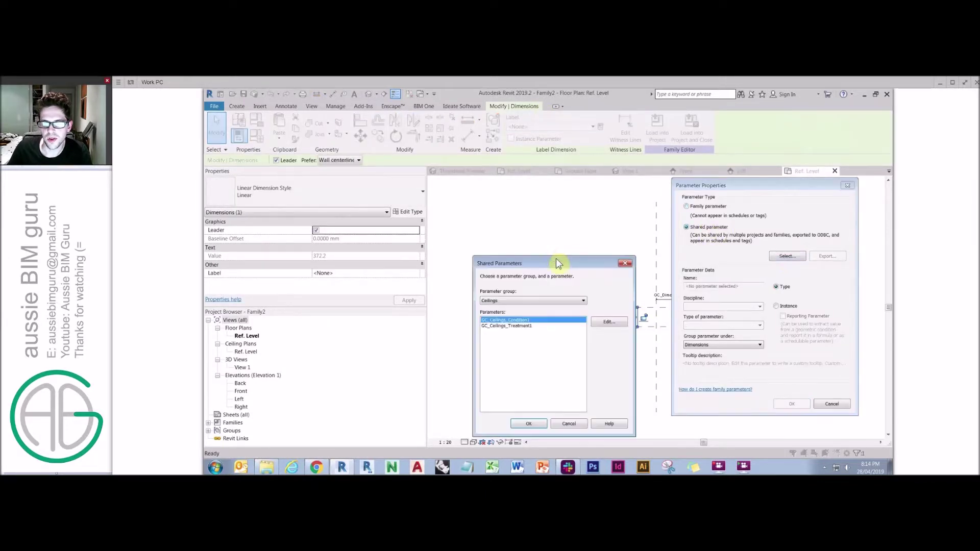
- Label the 372 mm depth dimension with the shared parameter GC_Dimensions_Depth1 from the Dimensions group, as an instance parameter
{"action": "left_click", "coordinate": [564, 301]}
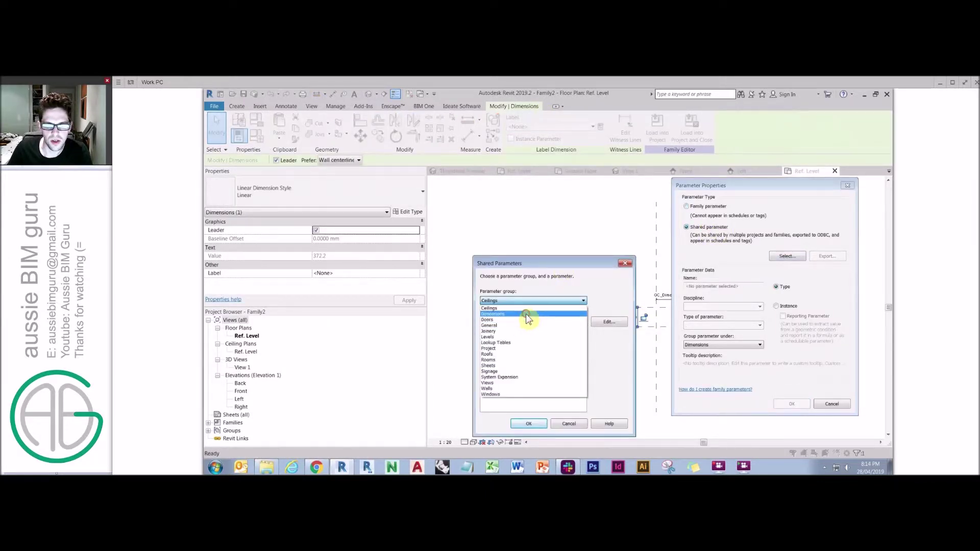
{"action": "left_click", "coordinate": [527, 315]}
{"action": "left_click", "coordinate": [531, 352]}
{"action": "left_click", "coordinate": [529, 423]}
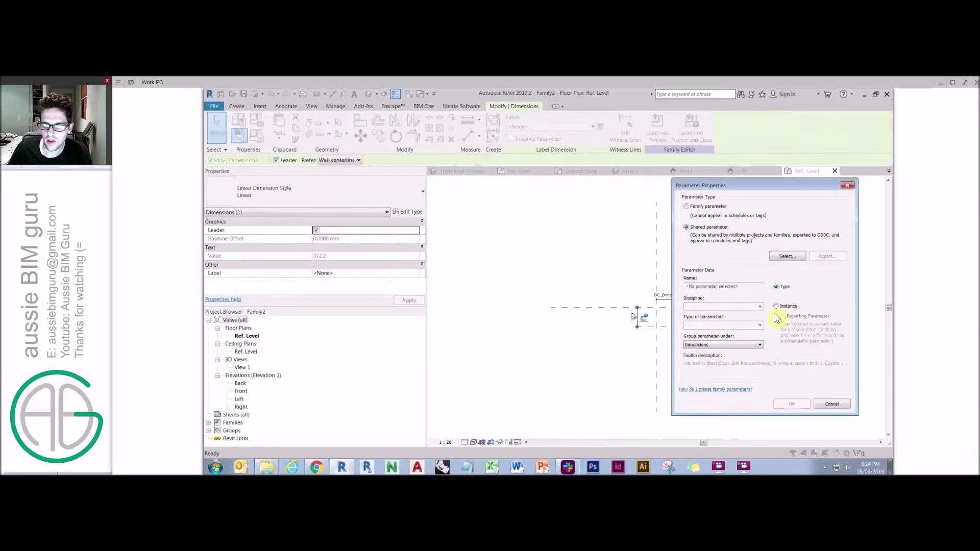
{"action": "left_click", "coordinate": [794, 404]}
{"action": "left_click", "coordinate": [459, 186]}
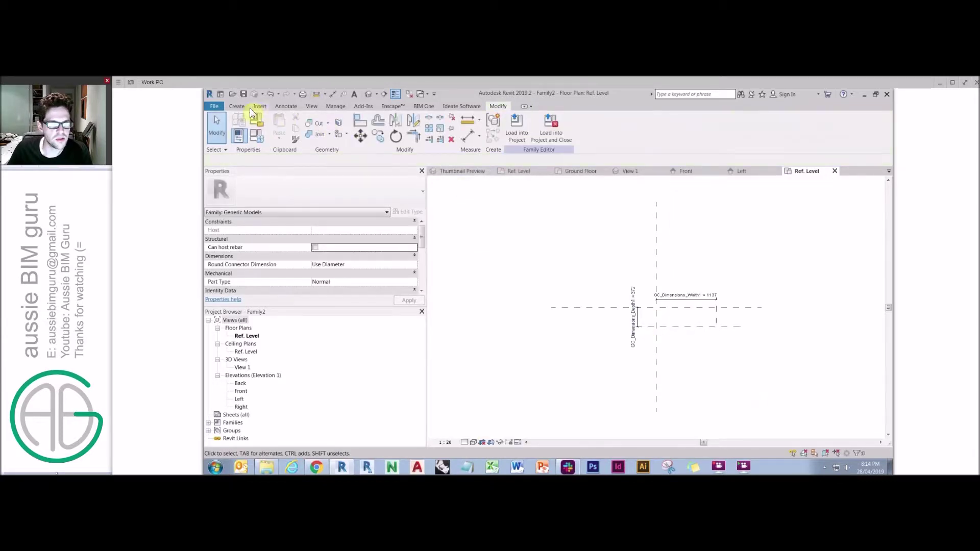
- Create an extrusion from a rectangle sketched between the four reference planes, locking its edges to the planes
{"action": "left_click", "coordinate": [236, 106]}
{"action": "left_click", "coordinate": [280, 125]}
{"action": "key", "text": "r"}
{"action": "key", "text": "c"}
{"action": "left_click", "coordinate": [657, 308]}
{"action": "left_click", "coordinate": [717, 327]}
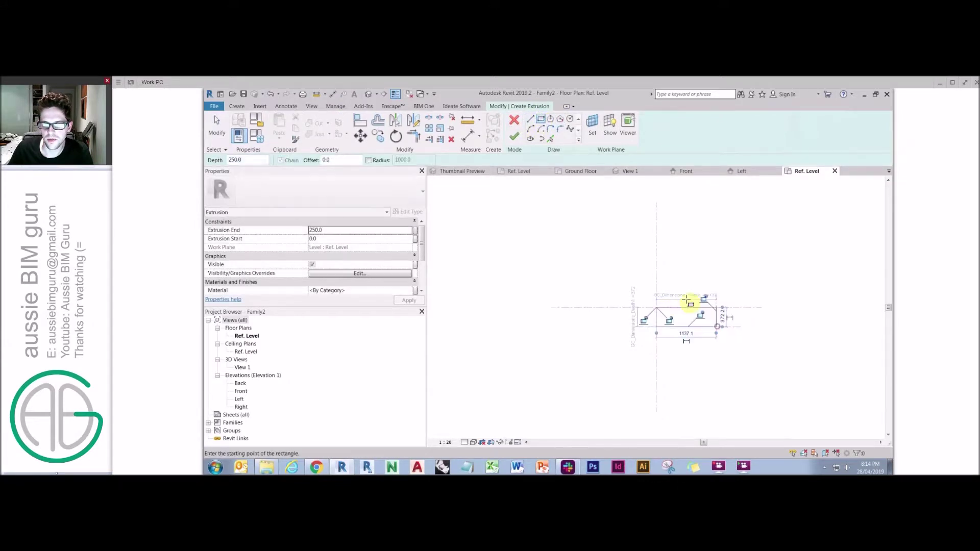
{"action": "left_click", "coordinate": [665, 320]}
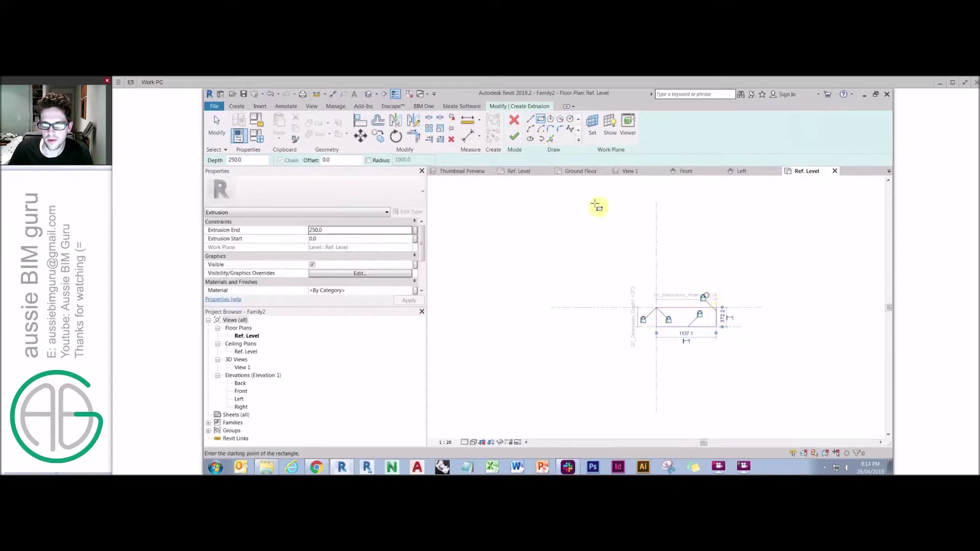
{"action": "left_click", "coordinate": [514, 136]}
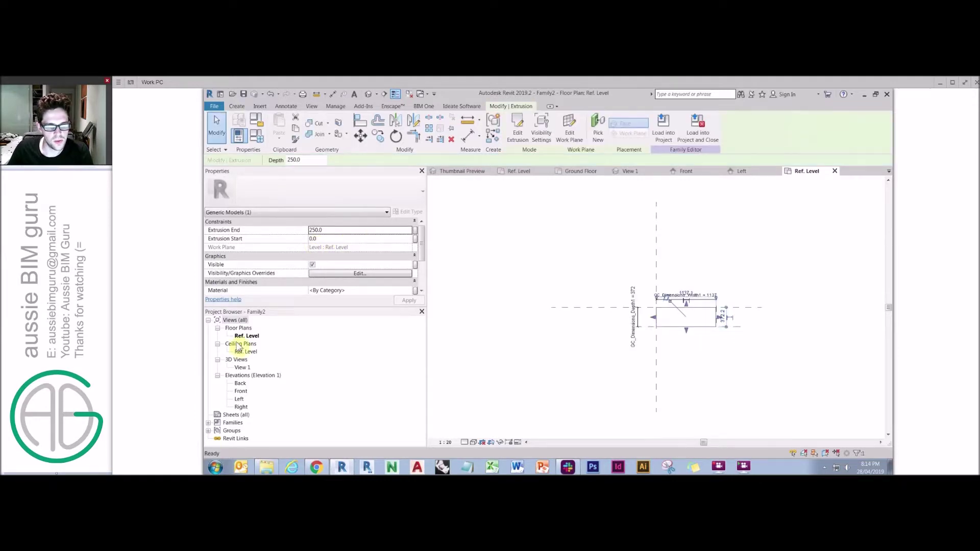
- In the Front elevation, set the extrusion's end to 0 and its start to -30 mm
{"action": "double_click", "coordinate": [241, 392]}
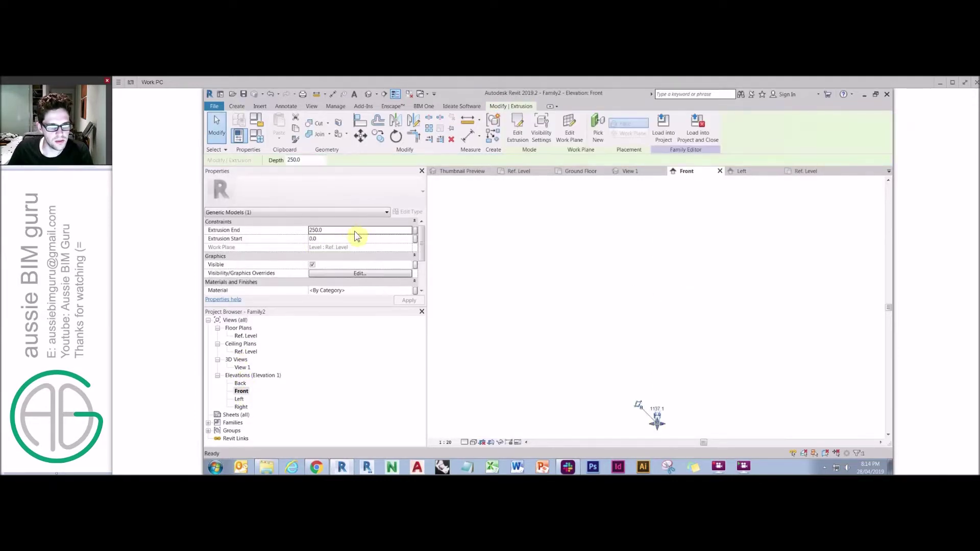
{"action": "left_click", "coordinate": [355, 231]}
{"action": "left_click", "coordinate": [415, 230]}
{"action": "key", "text": "Escape"}
{"action": "left_click", "coordinate": [350, 230]}
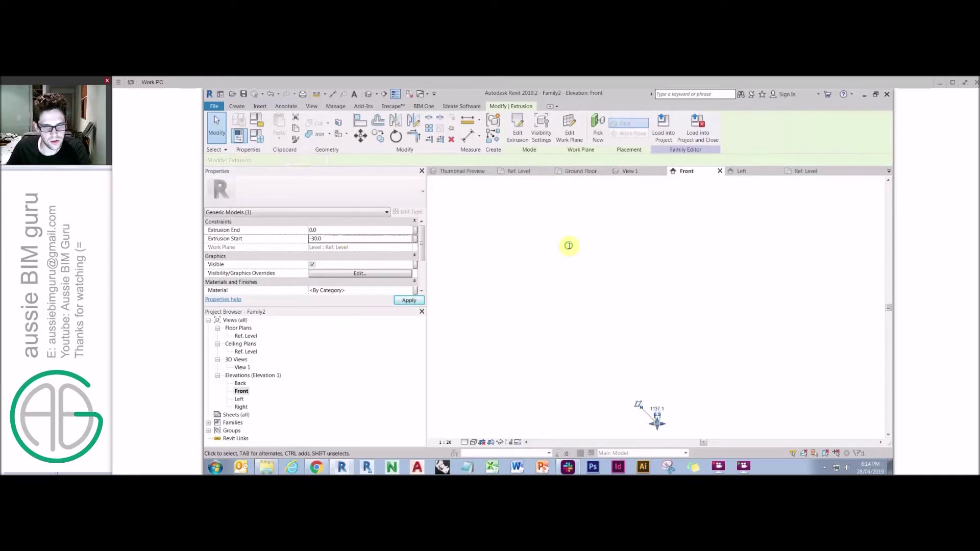
{"action": "key", "text": "Return"}
- Draw a horizontal reference plane along the underside of the extrusion in the Front elevation
{"action": "scroll", "coordinate": [751, 405], "scroll_direction": "up", "scroll_amount": 5}
{"action": "key", "text": "r"}
{"action": "key", "text": "p"}
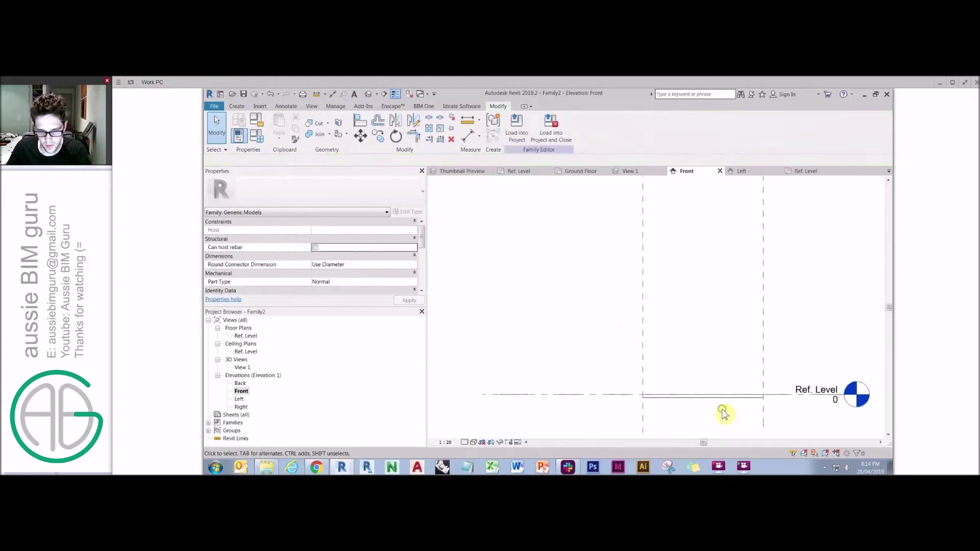
{"action": "left_click", "coordinate": [643, 396]}
{"action": "left_click", "coordinate": [763, 397]}
{"action": "key", "text": "Escape"}
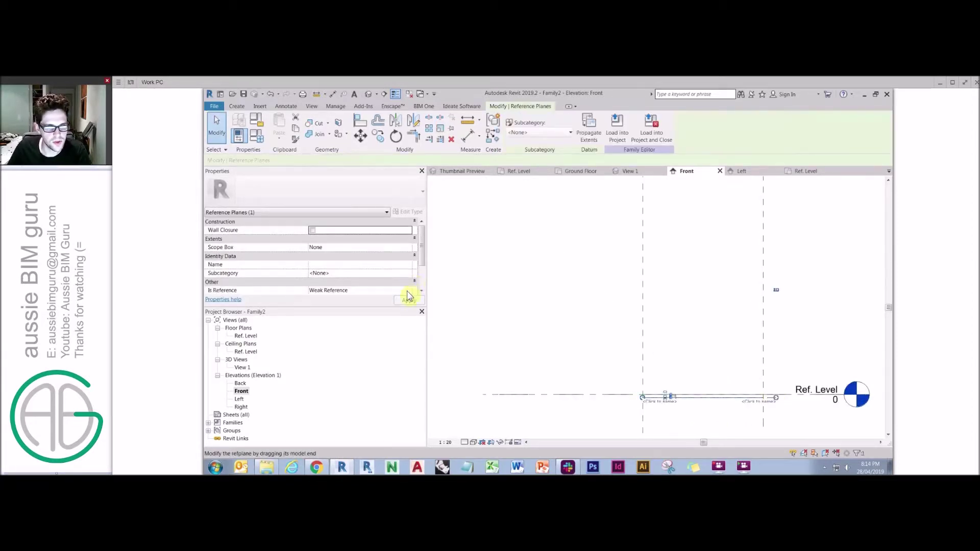
- Set the new underside reference plane's Is Reference property to Bottom
{"action": "left_click", "coordinate": [411, 284]}
{"action": "left_click", "coordinate": [409, 281]}
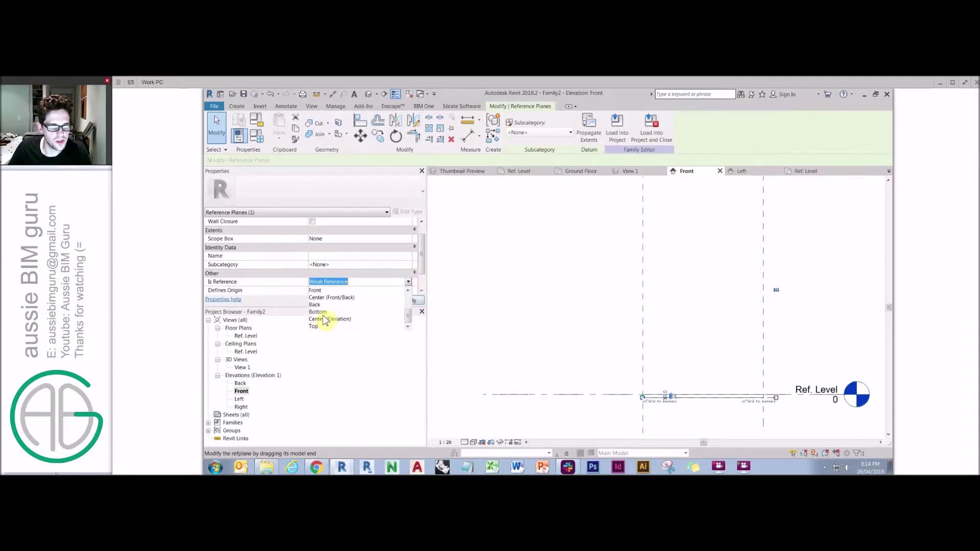
{"action": "left_click", "coordinate": [323, 308]}
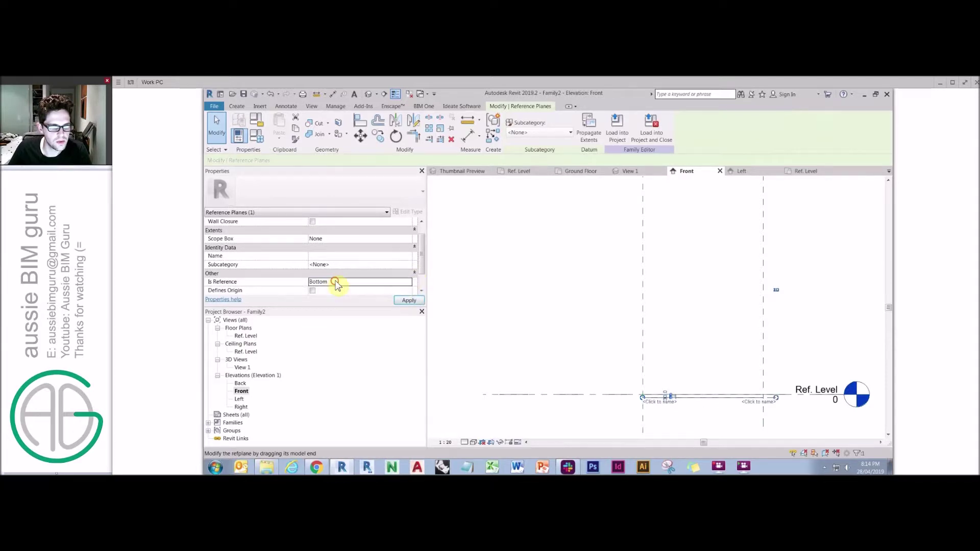
{"action": "left_click", "coordinate": [541, 280]}
- Place an aligned dimension between the Ref. Level and the underside reference plane
{"action": "key", "text": "d"}
{"action": "key", "text": "i"}
{"action": "left_click", "coordinate": [779, 396]}
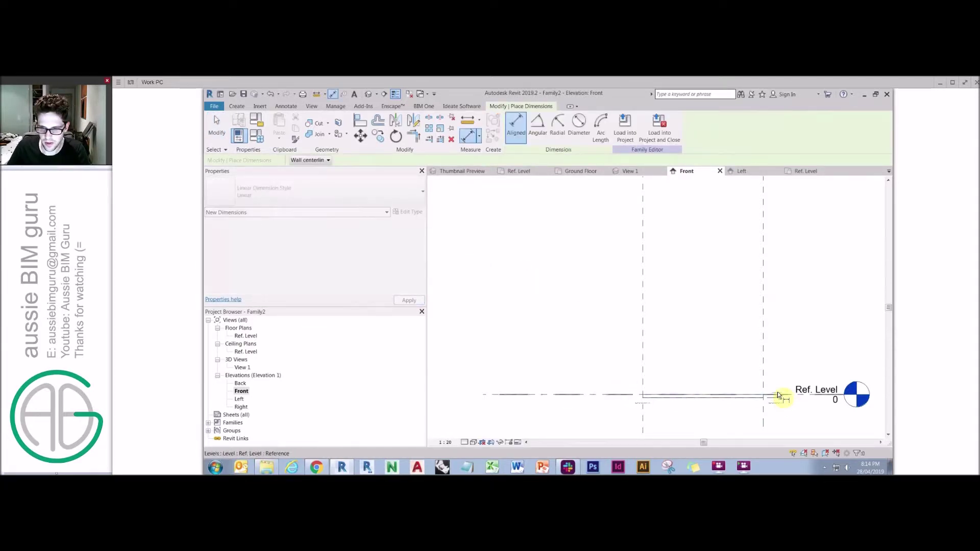
{"action": "left_click", "coordinate": [587, 400]}
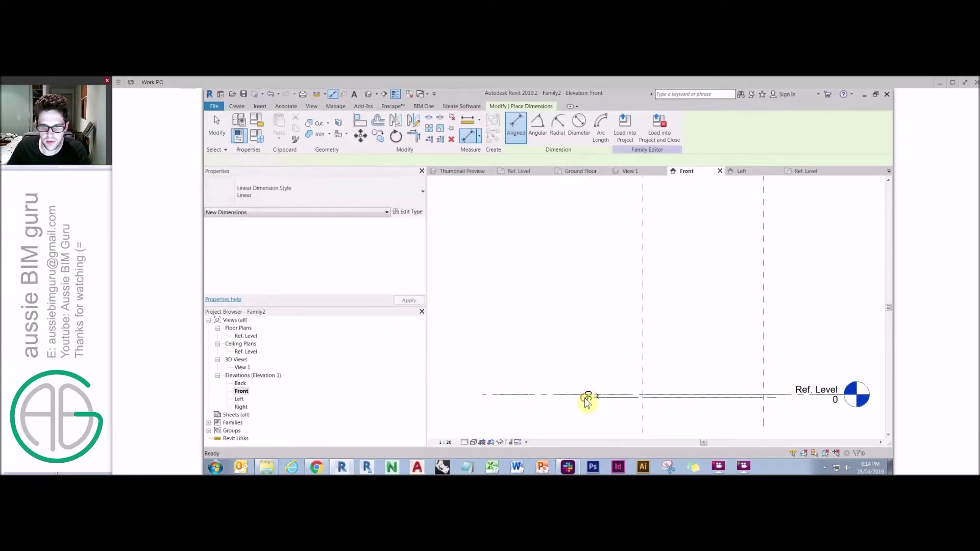
{"action": "key", "text": "Escape"}
- Label the new vertical dimension with a new instance family parameter named Thickness
{"action": "left_click", "coordinate": [600, 126]}
{"action": "key", "text": "Caps_Lock"}
{"action": "type", "text": "T"}
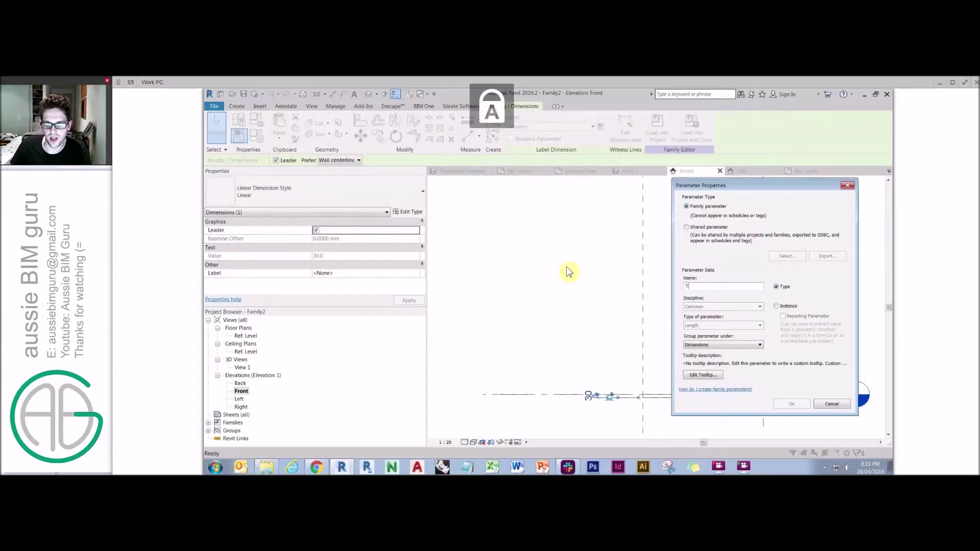
{"action": "type", "text": "hickness"}
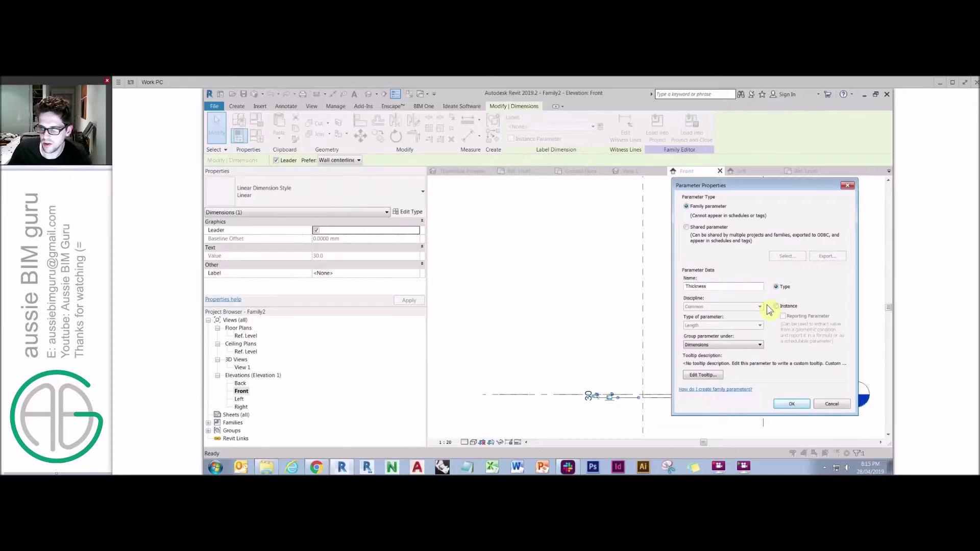
{"action": "left_click", "coordinate": [799, 405]}
{"action": "left_click", "coordinate": [547, 287]}
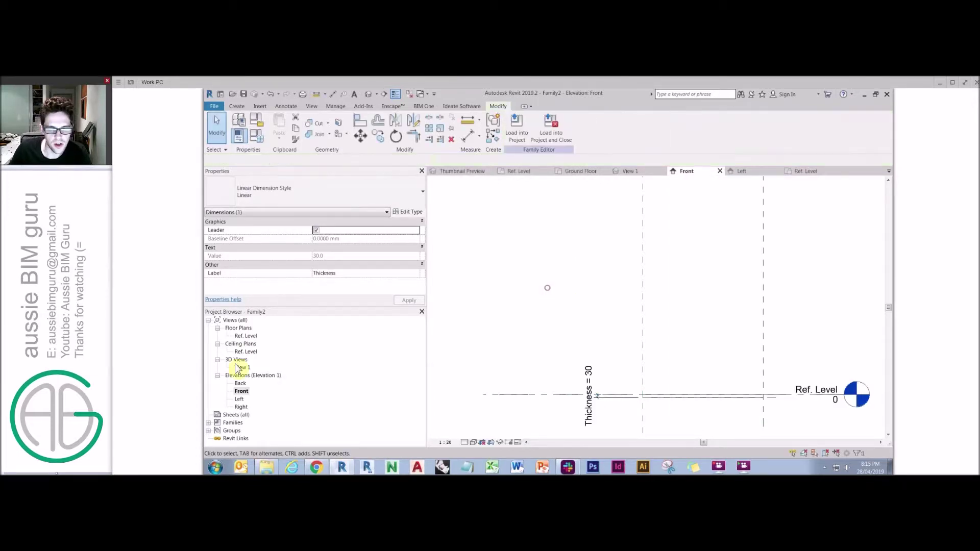
- Return to the Ref. Level floor plan and create a family type named Typical
{"action": "double_click", "coordinate": [246, 336]}
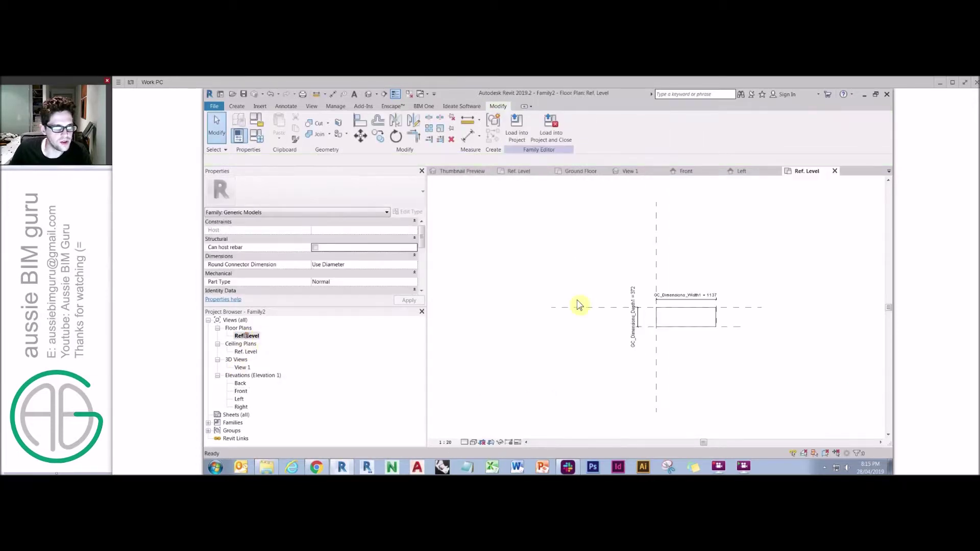
{"action": "left_click", "coordinate": [634, 299]}
{"action": "left_click", "coordinate": [256, 136]}
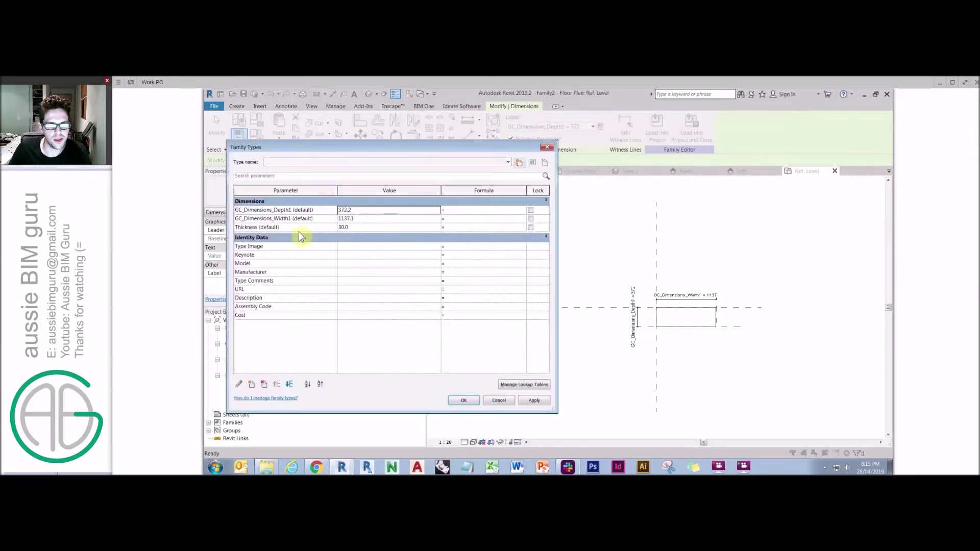
{"action": "left_click", "coordinate": [519, 163]}
{"action": "key", "text": "Caps_Lock"}
{"action": "type", "text": "T"}
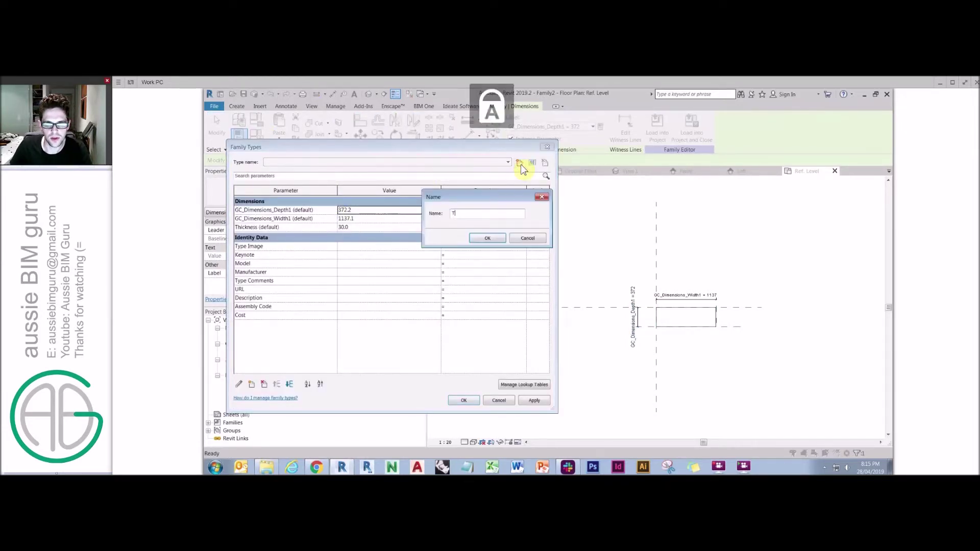
{"action": "type", "text": "ypical"}
{"action": "key", "text": "Return"}
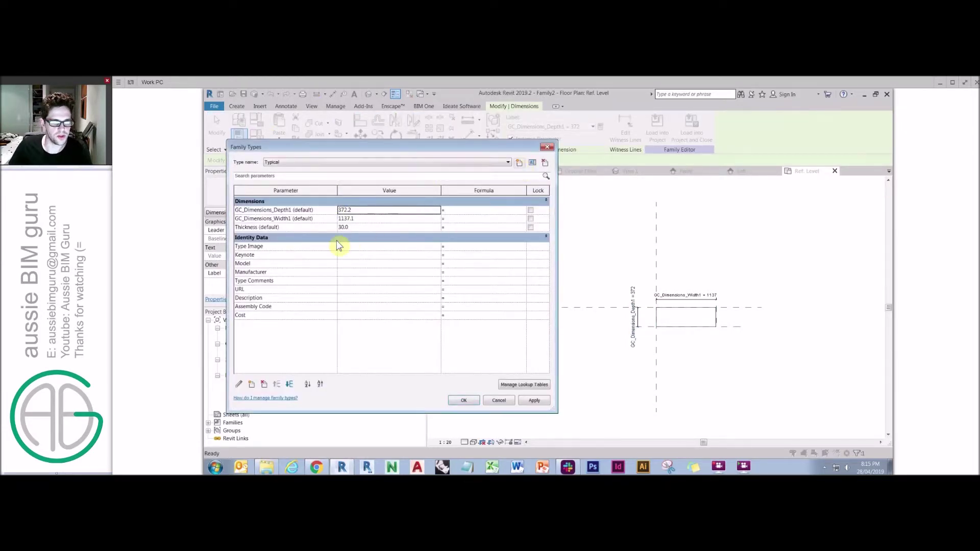
{"action": "key", "text": "Return"}
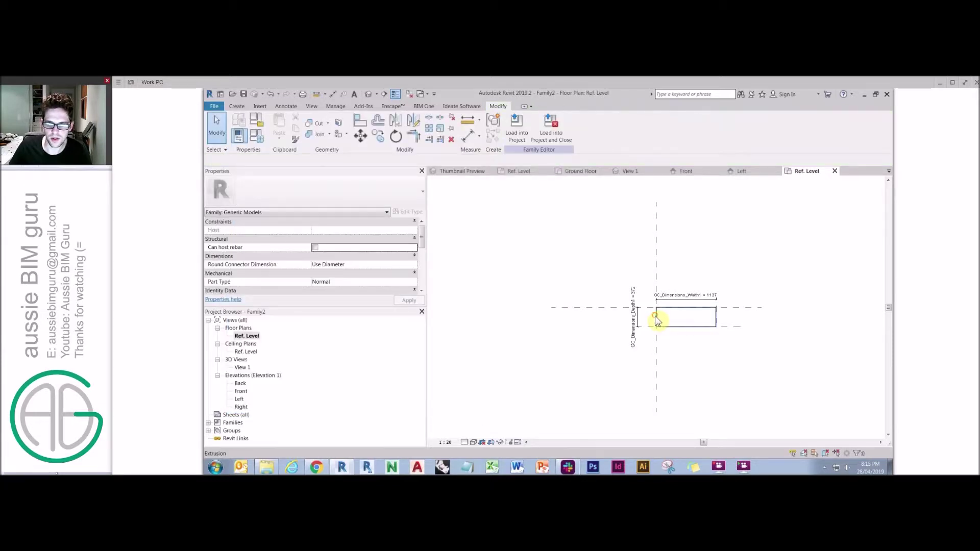
- Create an instance family parameter named Material for the extrusion's material property
{"action": "left_click", "coordinate": [656, 317]}
{"action": "left_click", "coordinate": [415, 291]}
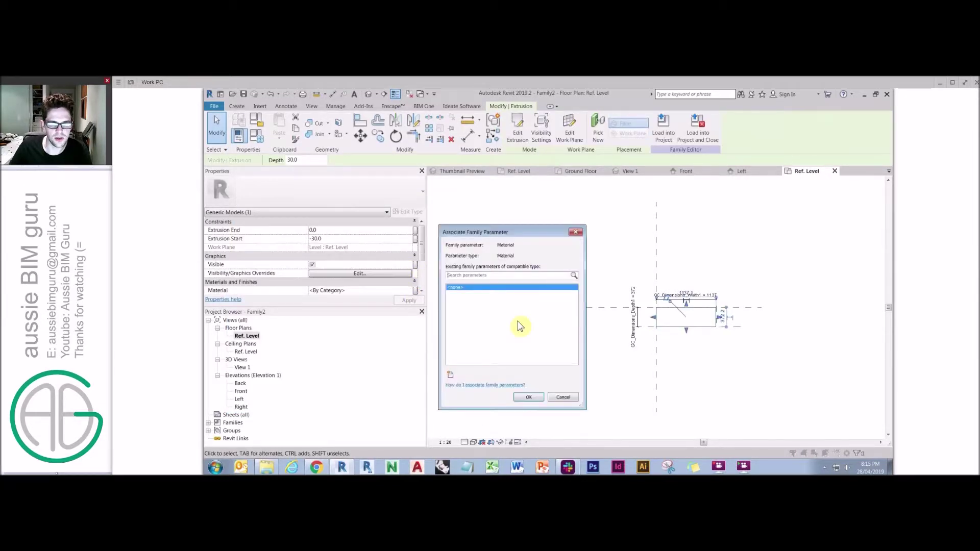
{"action": "left_click", "coordinate": [448, 378]}
{"action": "type", "text": "Material"}
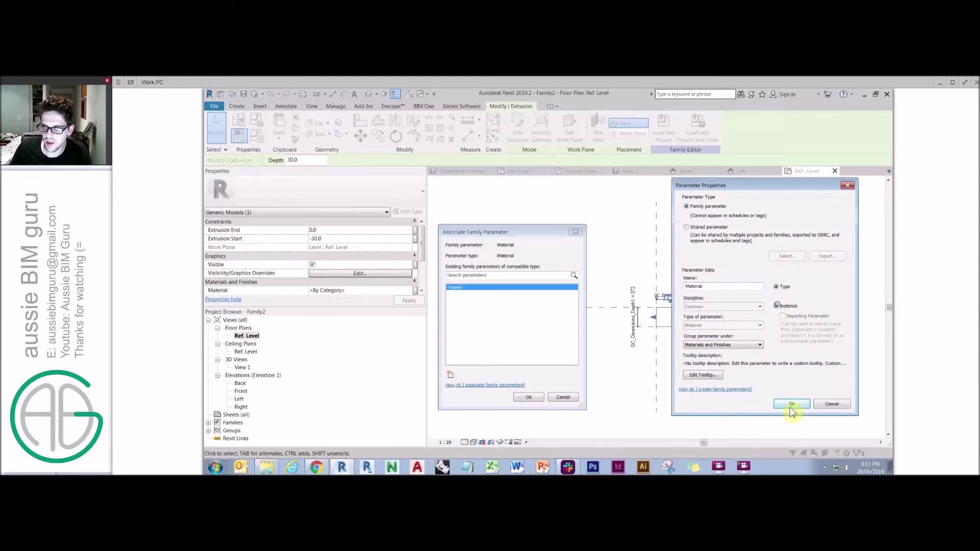
{"action": "left_click", "coordinate": [791, 404]}
{"action": "left_click", "coordinate": [576, 232]}
{"action": "left_click", "coordinate": [570, 220]}
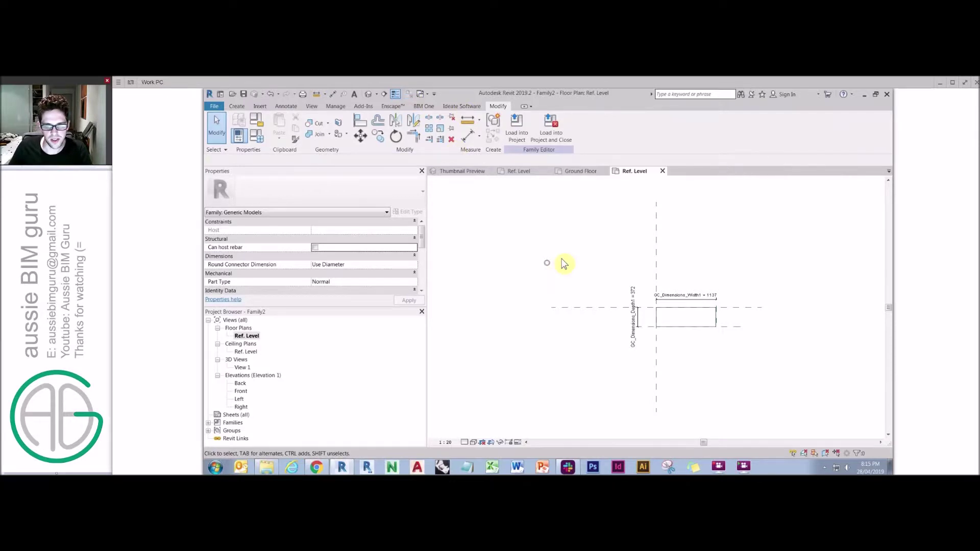
- Save the family as Shelf in the Arrays folder inside Demo on the desktop
{"action": "left_click", "coordinate": [215, 106]}
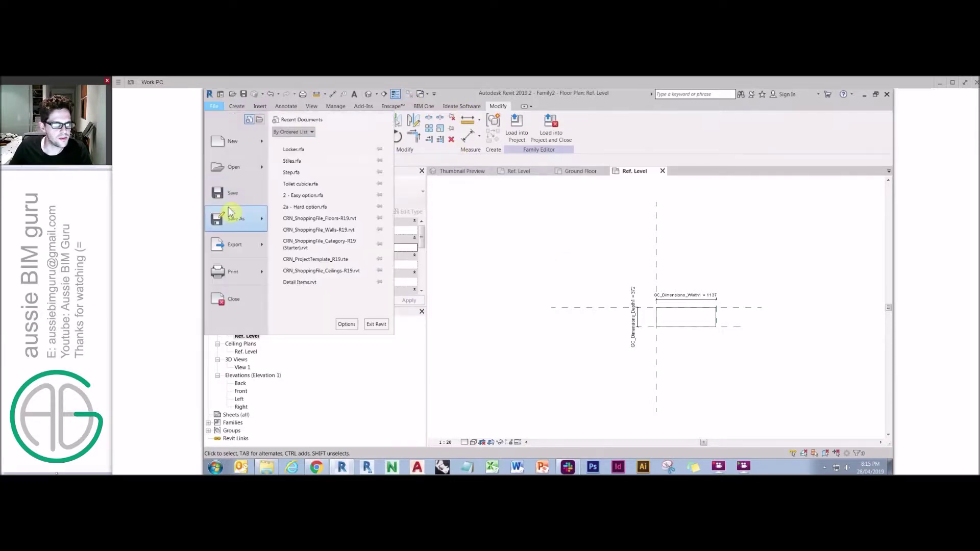
{"action": "mouse_move", "coordinate": [228, 207]}
{"action": "left_click", "coordinate": [325, 213]}
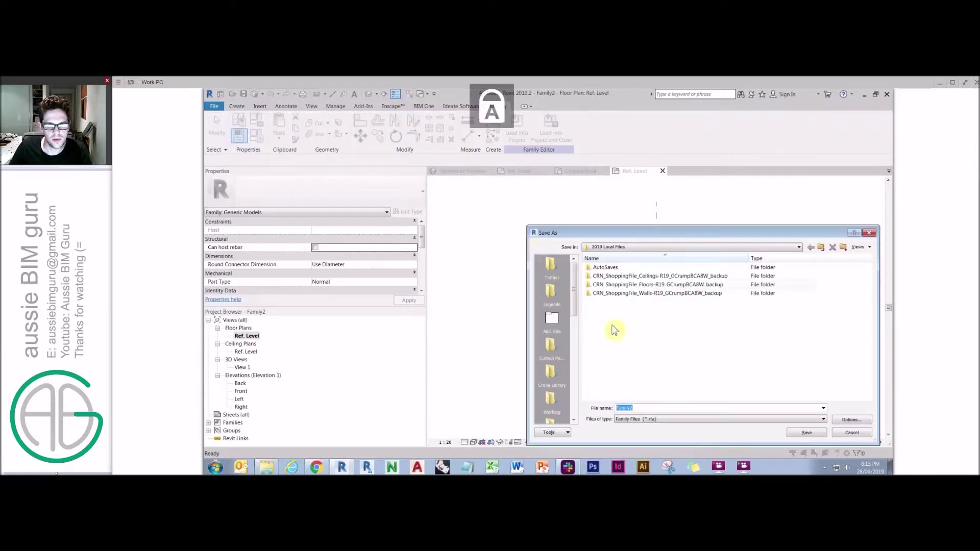
{"action": "scroll", "coordinate": [566, 317], "scroll_direction": "down", "scroll_amount": 5}
{"action": "left_click", "coordinate": [551, 400]}
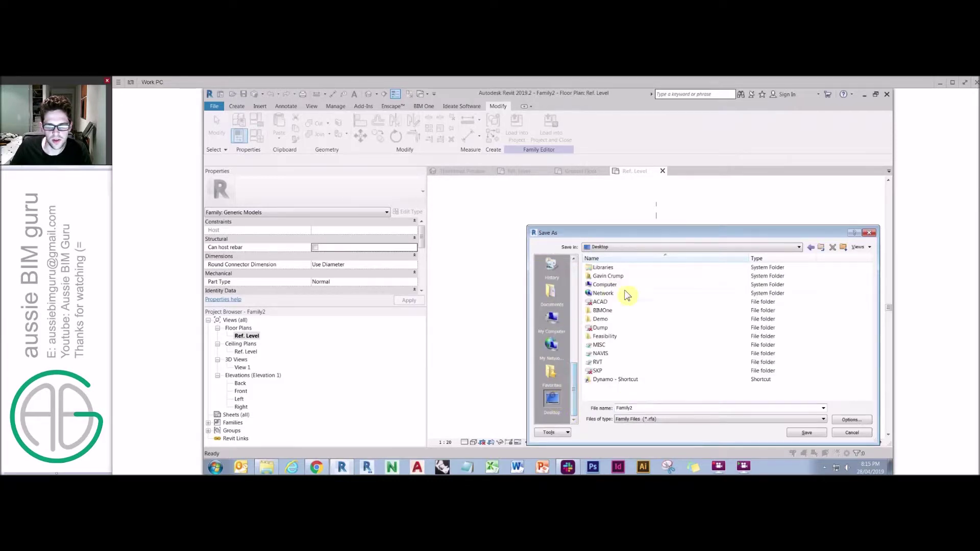
{"action": "double_click", "coordinate": [602, 319]}
{"action": "double_click", "coordinate": [601, 267]}
{"action": "double_click", "coordinate": [649, 408]}
{"action": "type", "text": "S"}
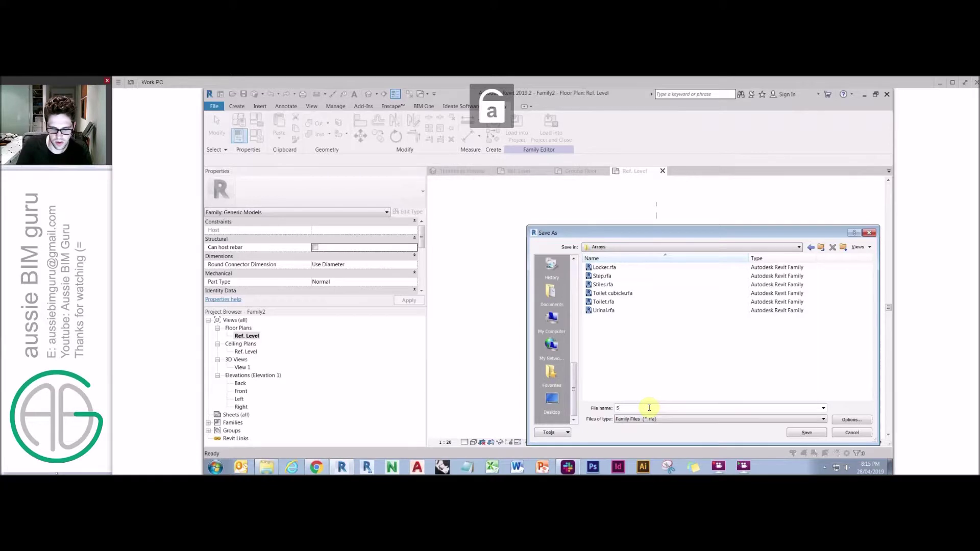
{"action": "type", "text": "helf"}
{"action": "key", "text": "Return"}
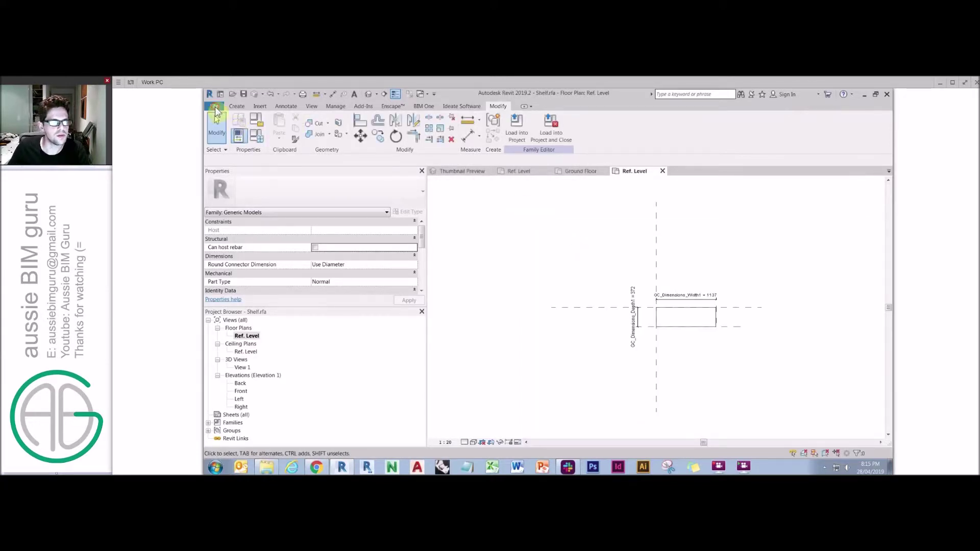
- Create a new family from the casework template
{"action": "key", "text": "alt+f"}
{"action": "mouse_move", "coordinate": [252, 144]}
{"action": "left_click", "coordinate": [305, 167]}
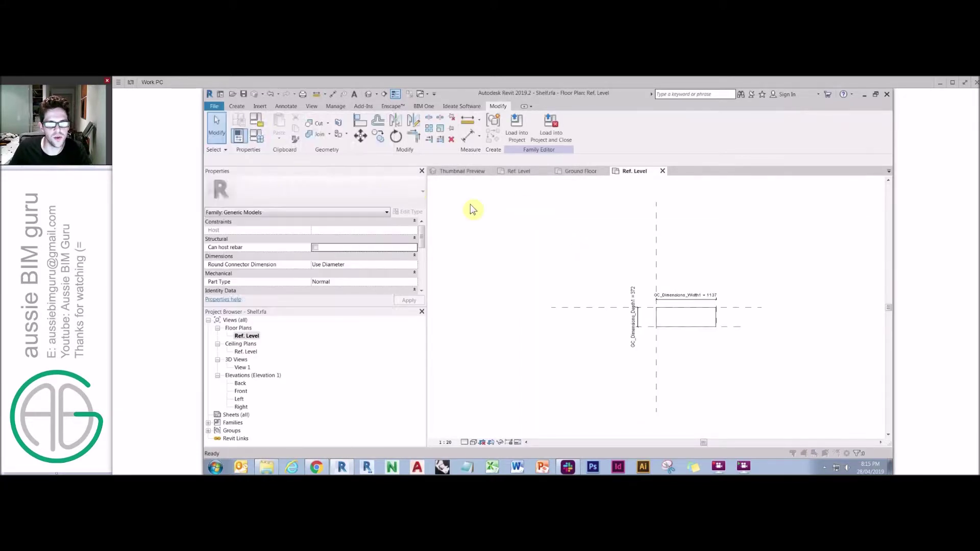
{"action": "double_click", "coordinate": [490, 207]}
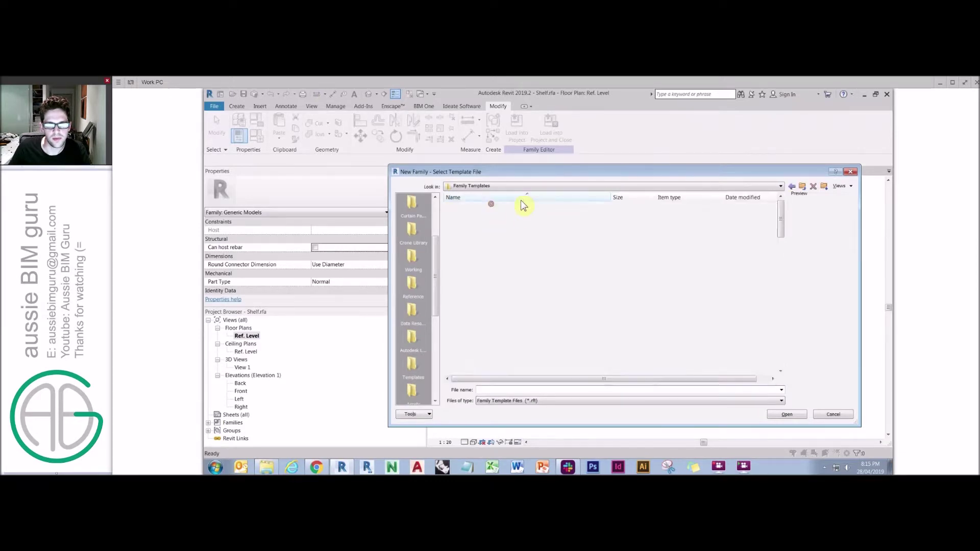
{"action": "left_click", "coordinate": [484, 267]}
{"action": "left_click", "coordinate": [787, 415]}
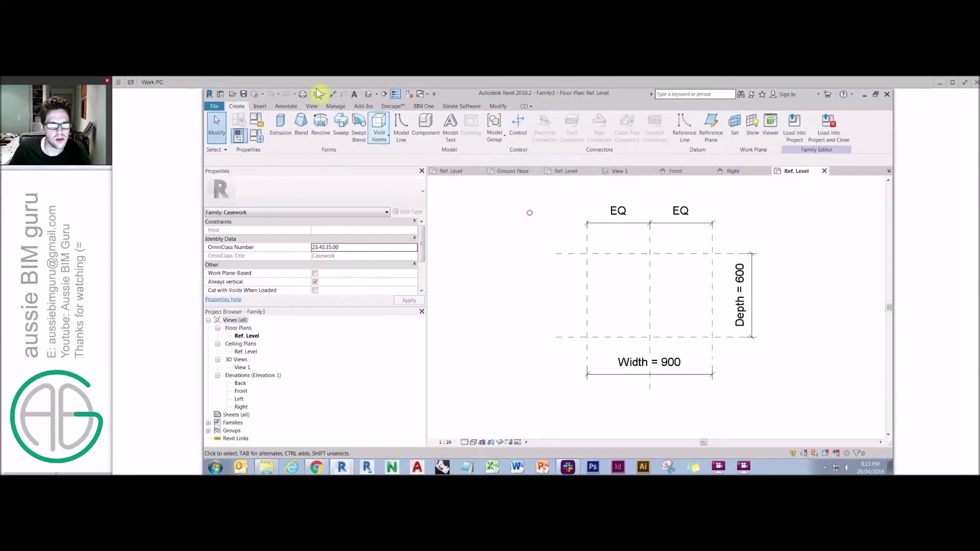
- Switch to the Shelf family and load it into Family3 only, leaving Project3 out
{"action": "left_click", "coordinate": [420, 94]}
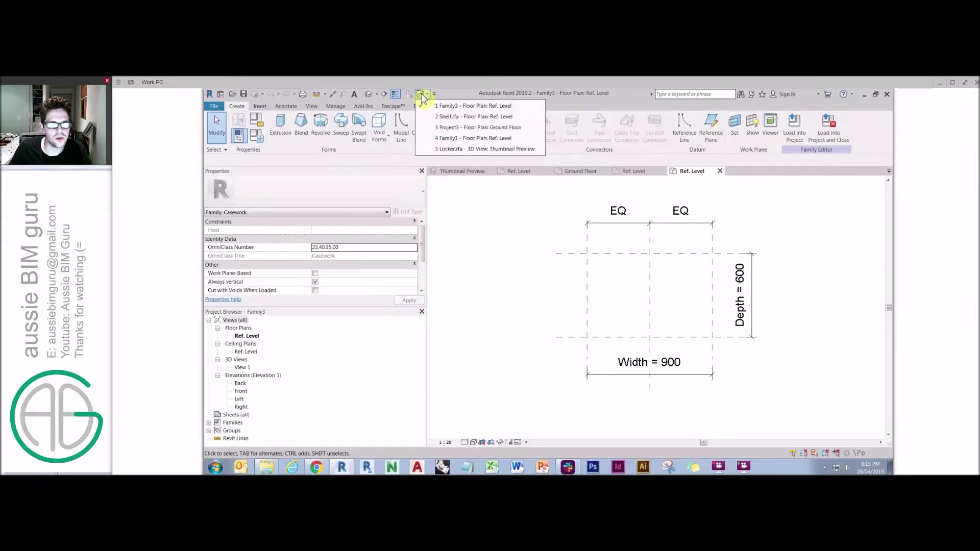
{"action": "left_click", "coordinate": [454, 116]}
{"action": "left_click", "coordinate": [550, 130]}
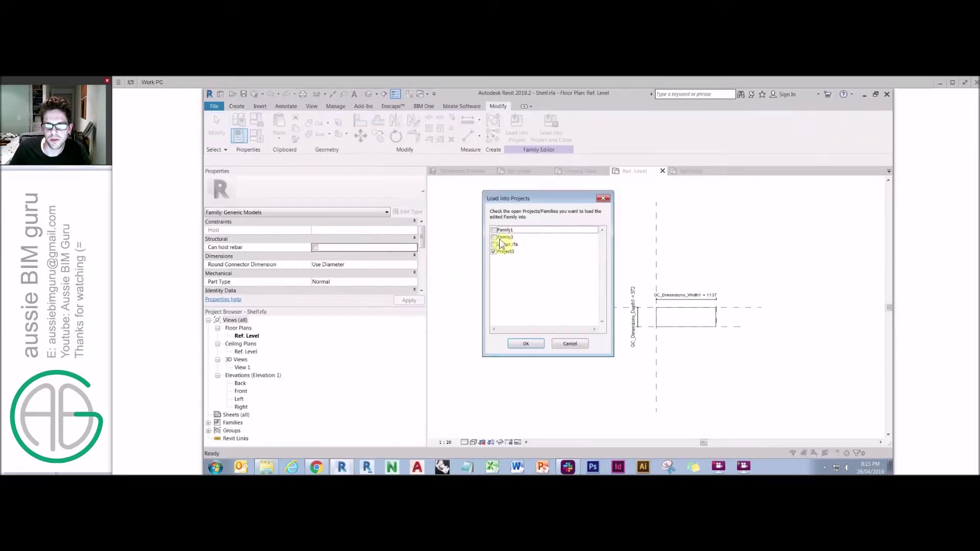
{"action": "left_click", "coordinate": [494, 237]}
{"action": "left_click", "coordinate": [493, 252]}
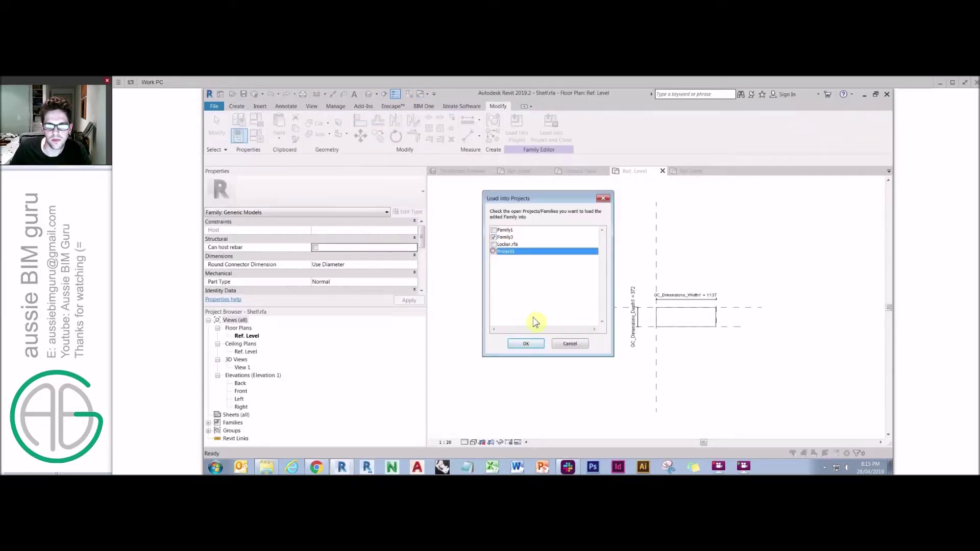
{"action": "left_click", "coordinate": [526, 344]}
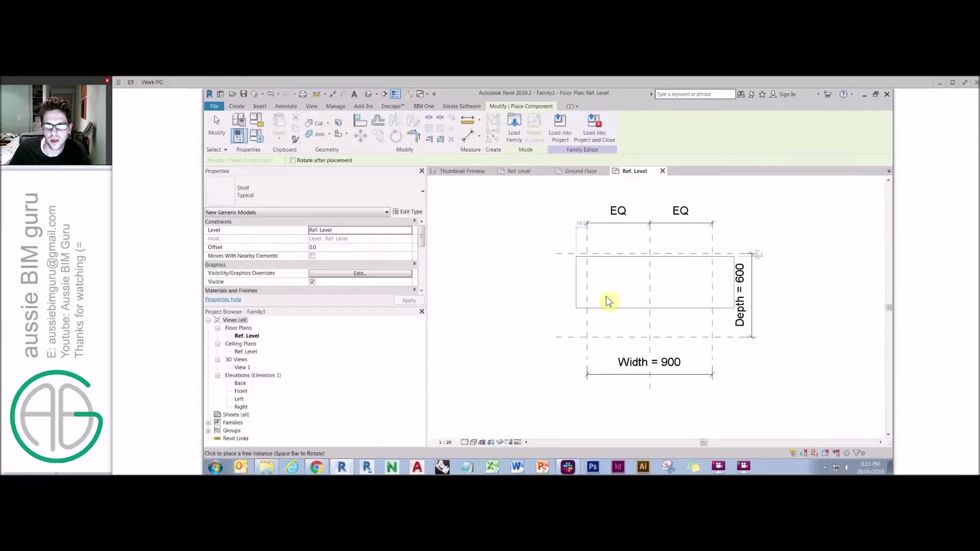
- Place one Shelf instance in the floor plan outside the casework reference planes and select it
{"action": "middle_click_drag", "start_coordinate": [569, 287], "coordinate": [462, 242]}
{"action": "left_click", "coordinate": [678, 280]}
{"action": "key", "text": "Escape"}
{"action": "key", "text": "Escape"}
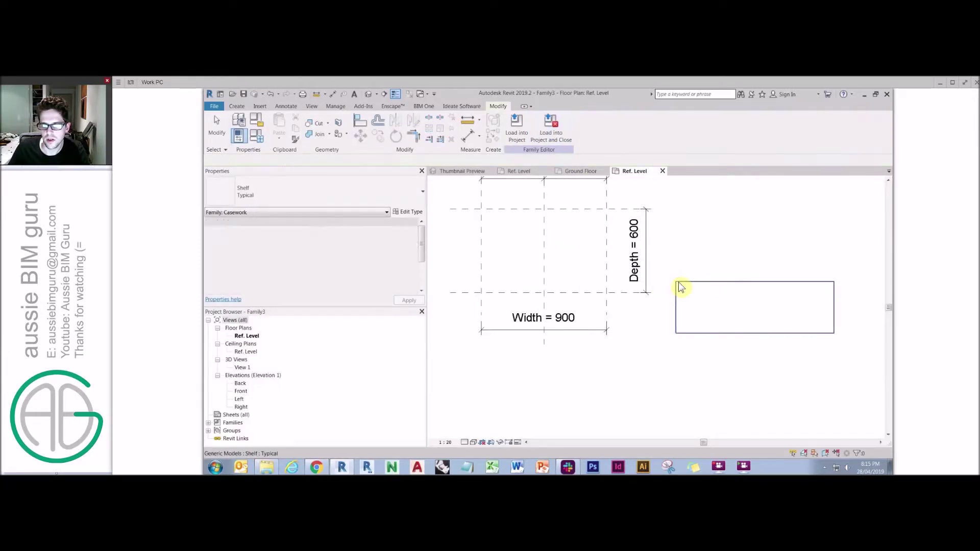
{"action": "left_click", "coordinate": [677, 284]}
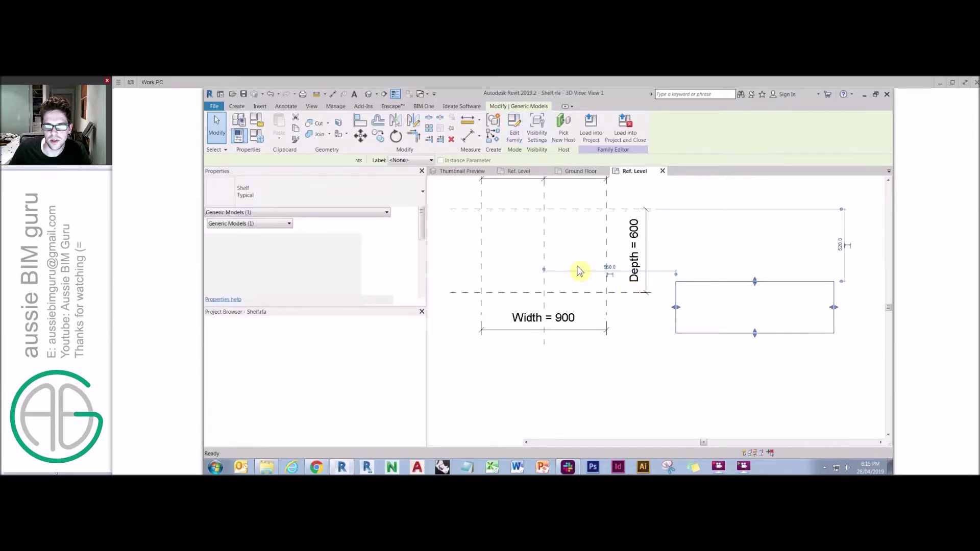
- Make the Shelf family work plane-based and reload it into Family3, overwriting the existing version and its parameter values
{"action": "key", "text": "ctrl+Tab"}
{"action": "scroll", "coordinate": [408, 265], "scroll_direction": "down", "scroll_amount": 5}
{"action": "left_click", "coordinate": [315, 239]}
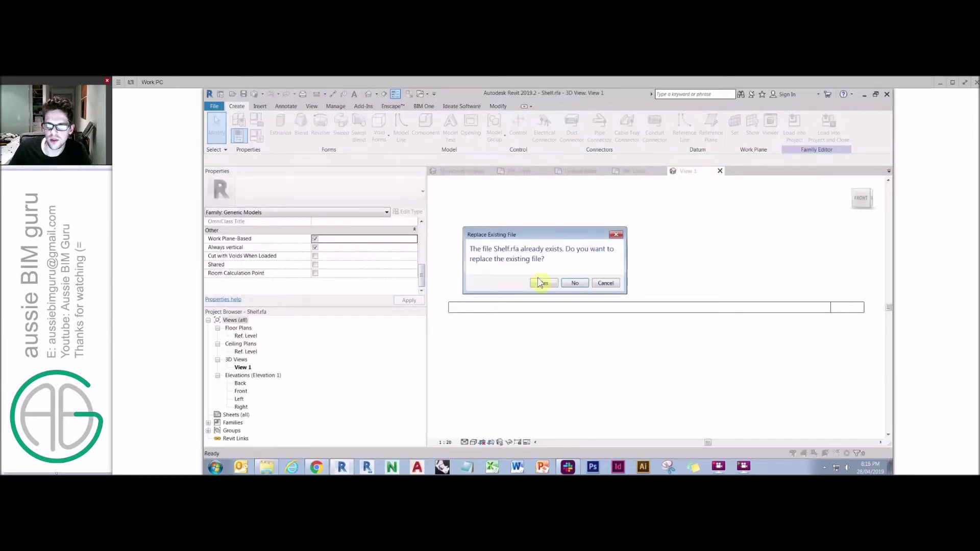
{"action": "left_click", "coordinate": [830, 126]}
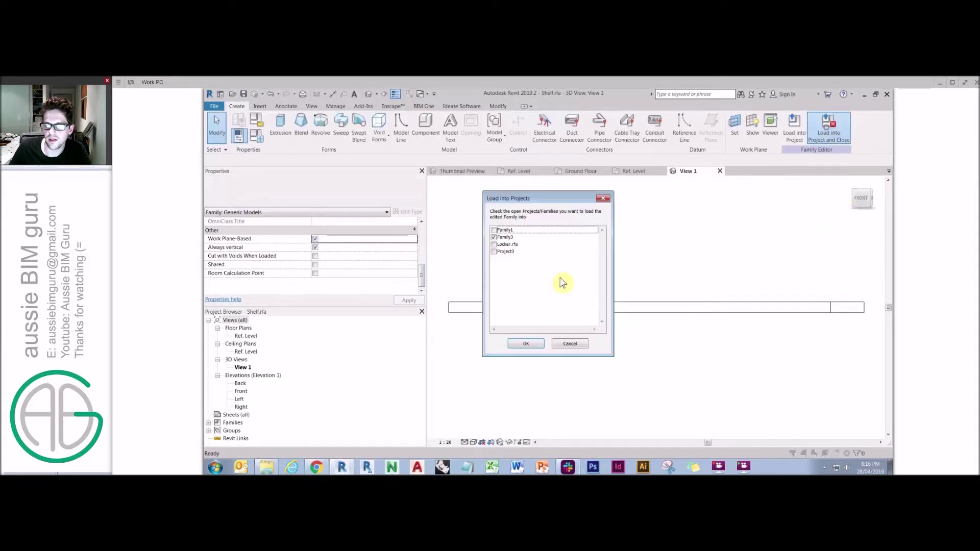
{"action": "left_click", "coordinate": [523, 342]}
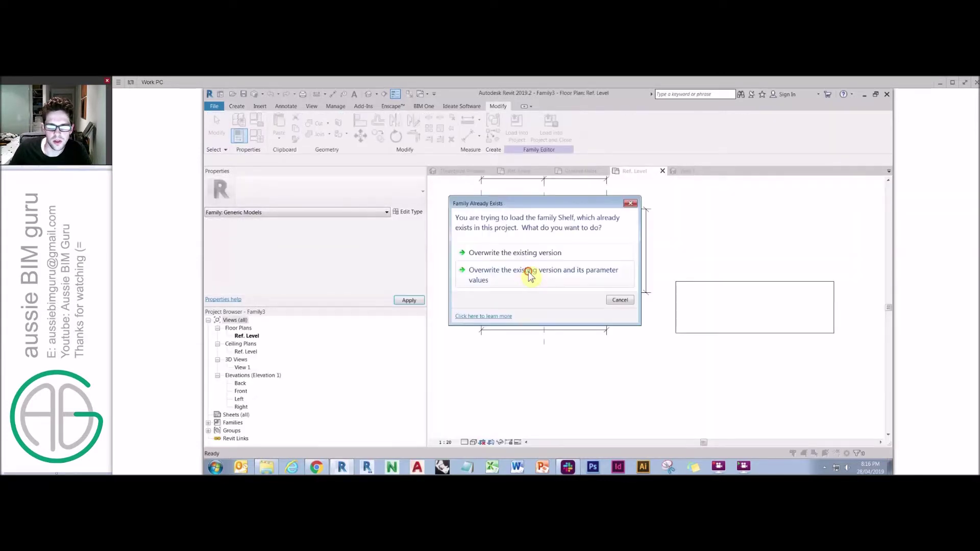
{"action": "left_click", "coordinate": [529, 272]}
- Associate the placed shelf's GC_Dimensions_Depth1 property with the Depth family parameter
{"action": "left_click", "coordinate": [697, 283]}
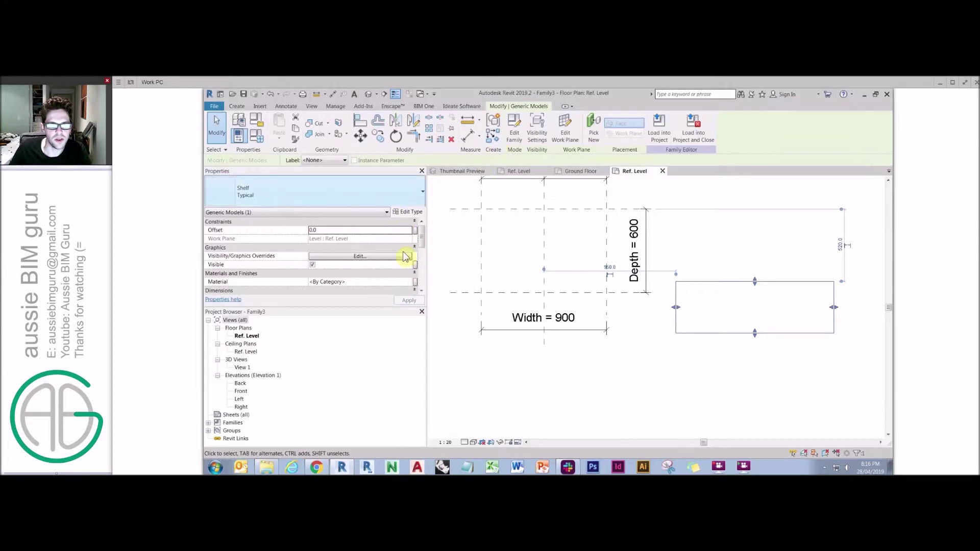
{"action": "left_click_drag", "start_coordinate": [420, 241], "coordinate": [420, 262]}
{"action": "scroll", "coordinate": [420, 262], "scroll_direction": "down", "scroll_amount": 1}
{"action": "left_click", "coordinate": [415, 247]}
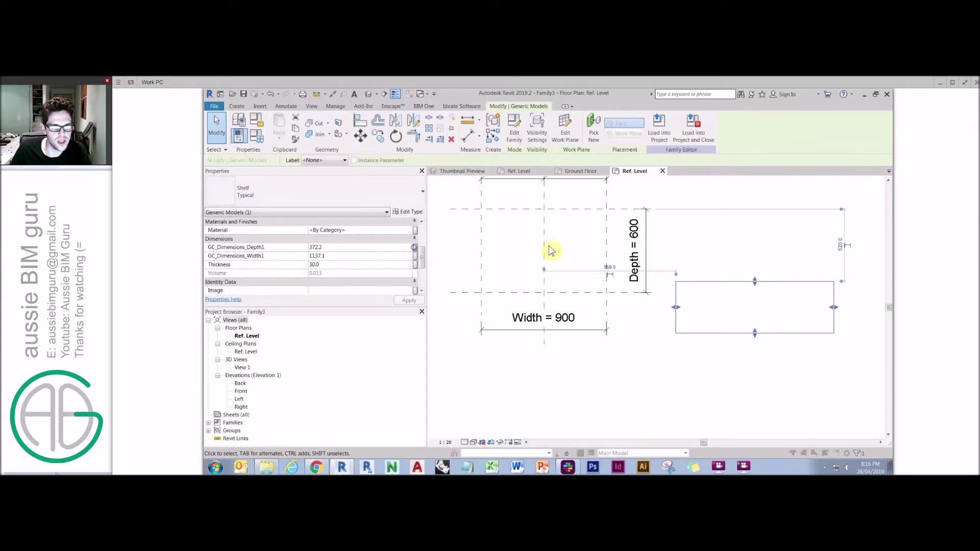
{"action": "left_click", "coordinate": [466, 299]}
{"action": "left_click", "coordinate": [492, 293]}
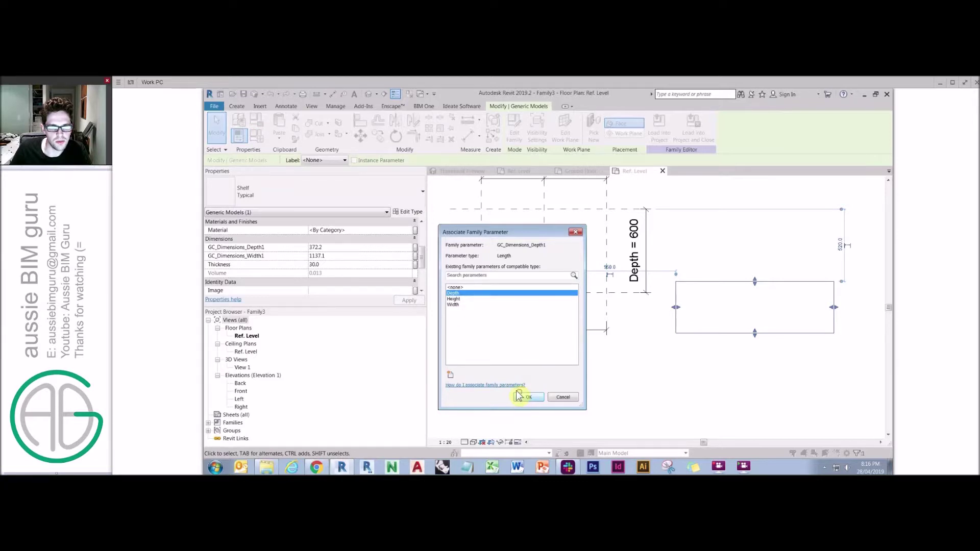
{"action": "left_click", "coordinate": [518, 396]}
- Associate the shelf's GC_Dimensions_Width1 property with the Width family parameter
{"action": "left_click", "coordinate": [415, 255]}
{"action": "left_click", "coordinate": [462, 304]}
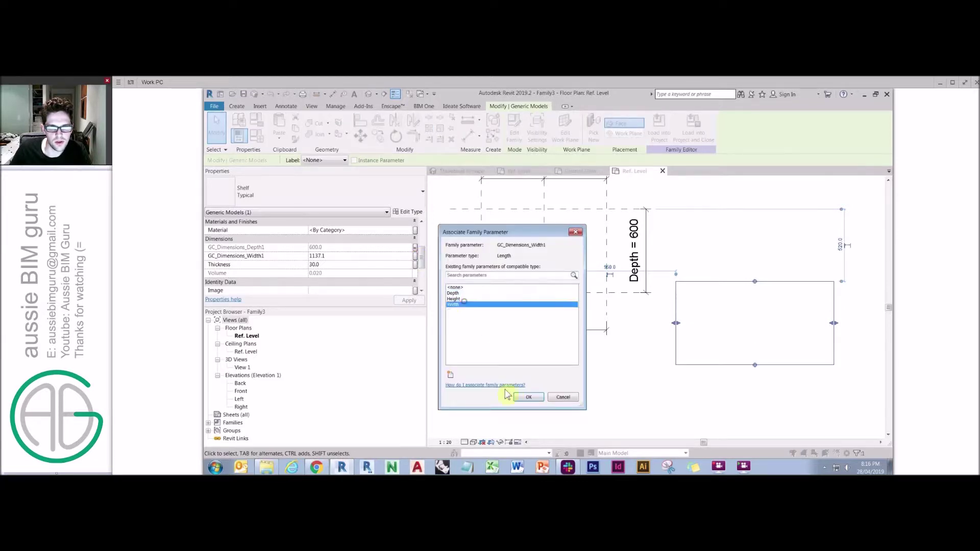
{"action": "left_click", "coordinate": [525, 398]}
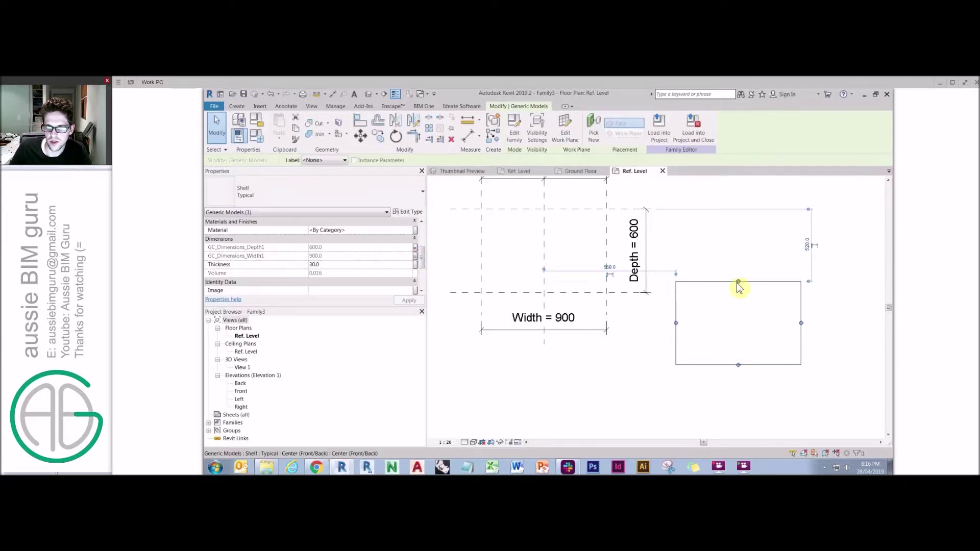
- Associate the shelf's Thickness with a new family parameter named Shelf thickness, and open the Front elevation
{"action": "left_click", "coordinate": [416, 266]}
{"action": "key", "text": "Caps_Lock"}
{"action": "left_click", "coordinate": [450, 377]}
{"action": "type", "text": "Shelf thickness"}
{"action": "key", "text": "Return"}
{"action": "left_click", "coordinate": [529, 397]}
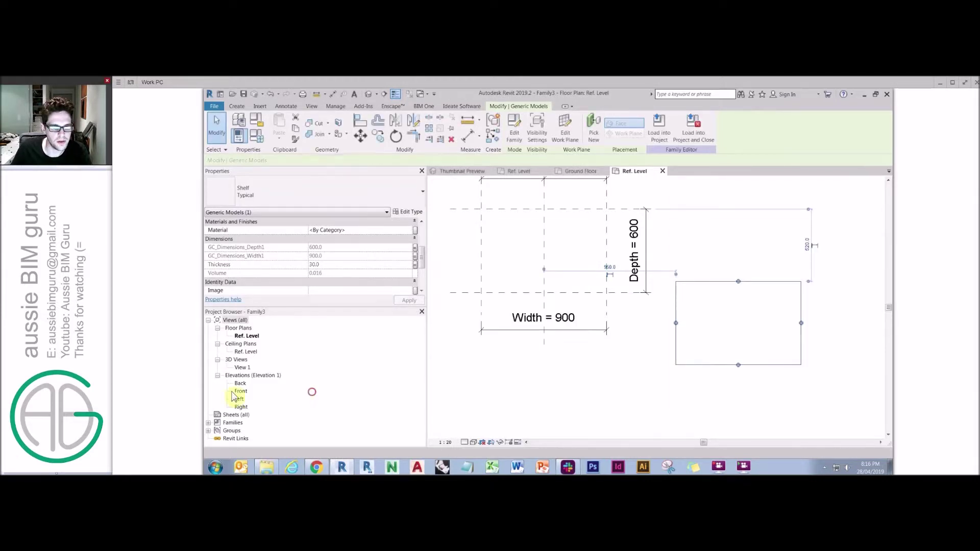
{"action": "double_click", "coordinate": [241, 391]}
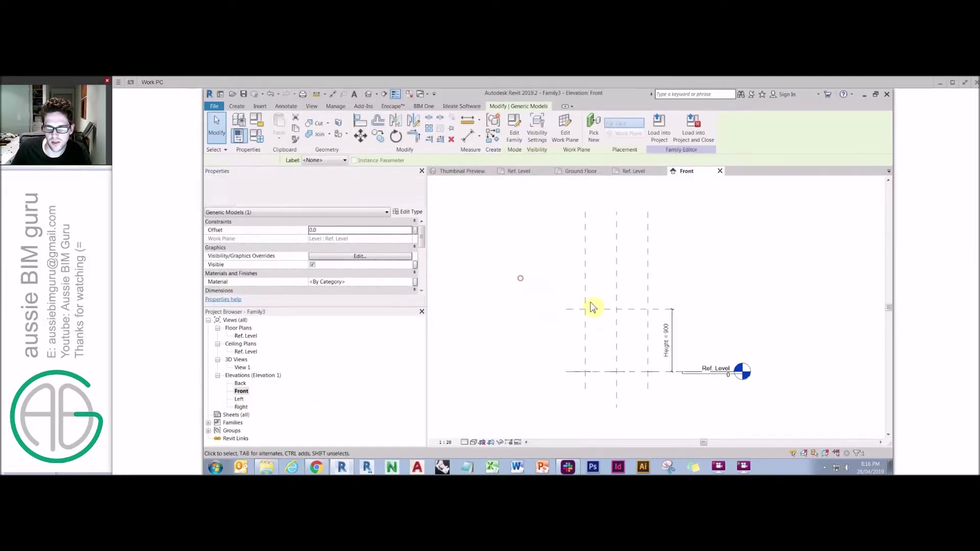
- Try to move the Top reference plane upward
{"action": "left_click", "coordinate": [665, 310]}
{"action": "key", "text": "m"}
{"action": "key", "text": "v"}
{"action": "left_click", "coordinate": [666, 302]}
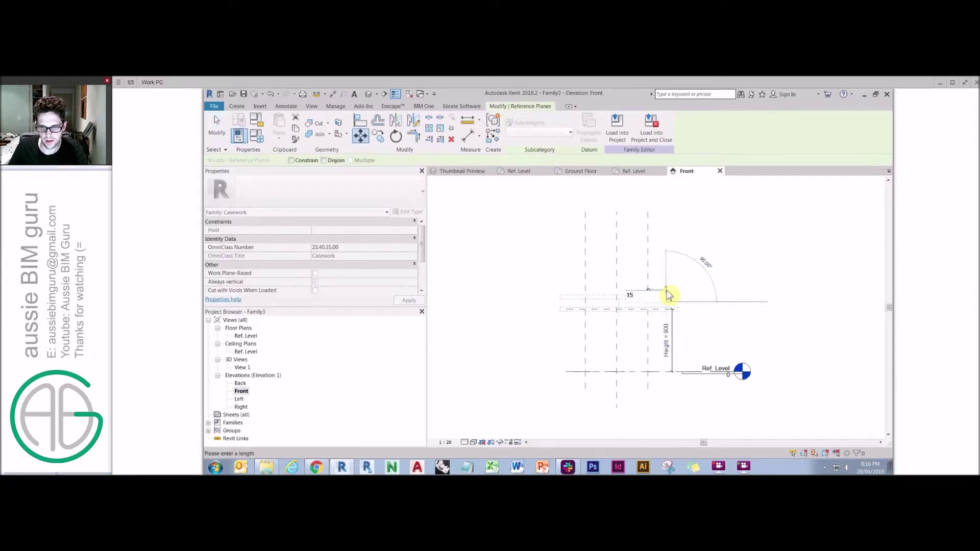
{"action": "key", "text": "Return"}
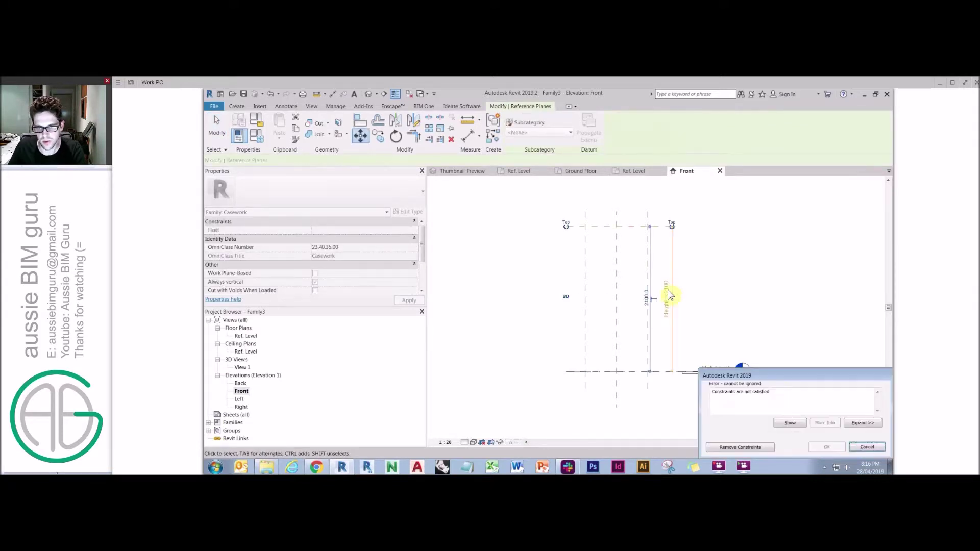
{"action": "key", "text": "Escape"}
- Set the family's Height parameter to 2100
{"action": "left_click", "coordinate": [417, 212]}
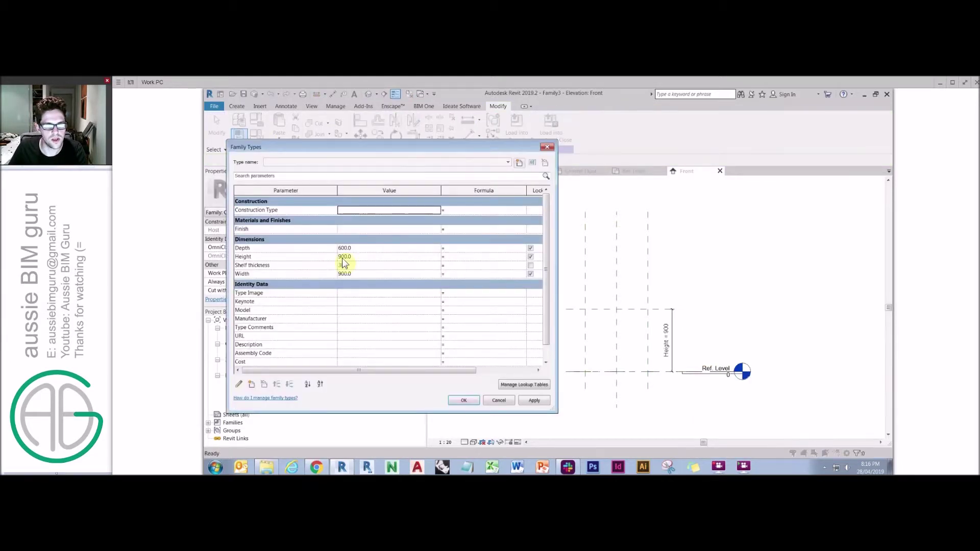
{"action": "left_click", "coordinate": [332, 257]}
{"action": "type", "text": "2100"}
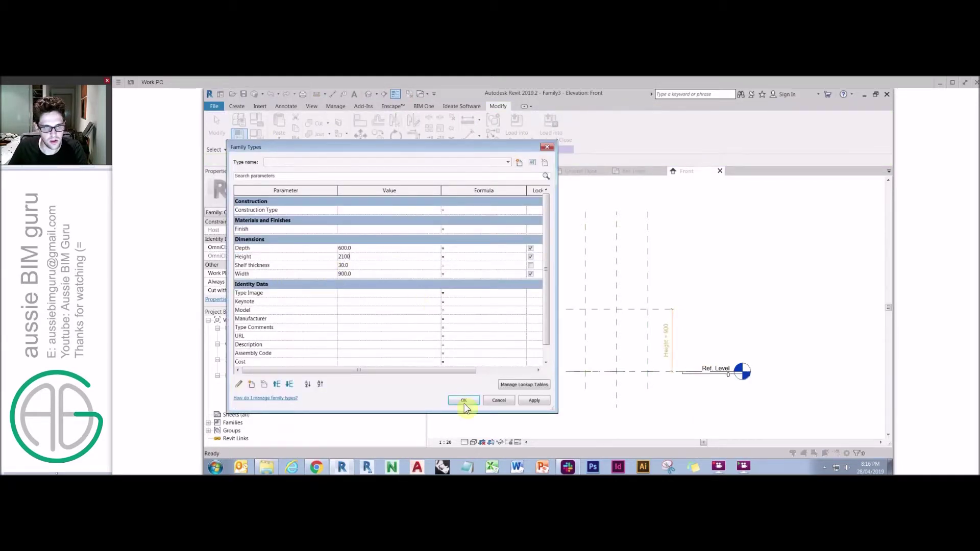
{"action": "left_click", "coordinate": [464, 401]}
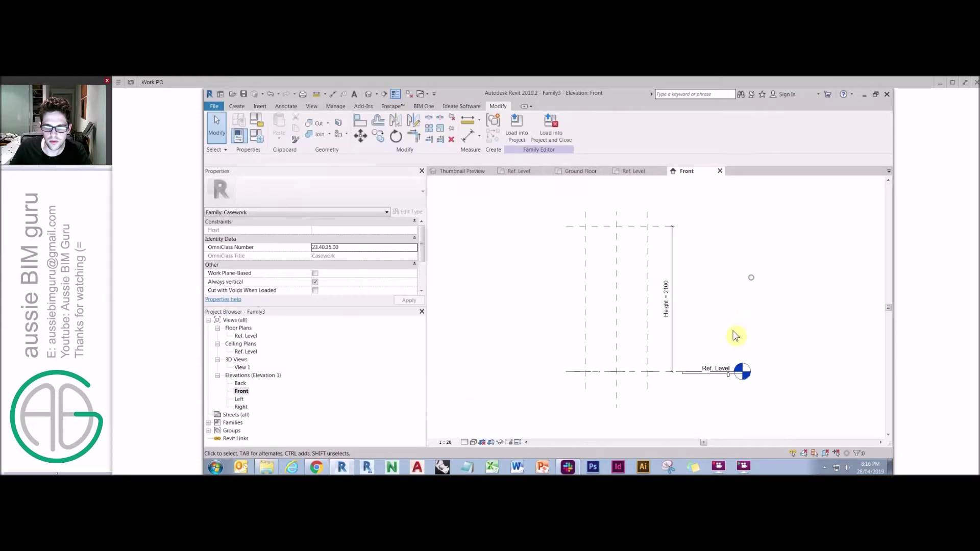
- Copy the Top reference plane down to the Ref. Level and move the copy 300 mm up
{"action": "left_click", "coordinate": [641, 227]}
{"action": "key", "text": "c"}
{"action": "key", "text": "o"}
{"action": "left_click", "coordinate": [644, 227]}
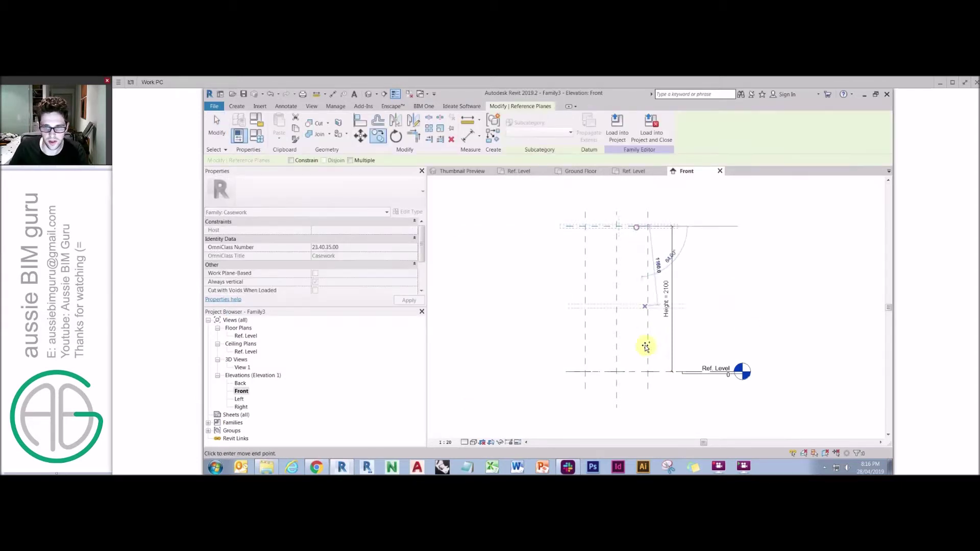
{"action": "left_click", "coordinate": [640, 372]}
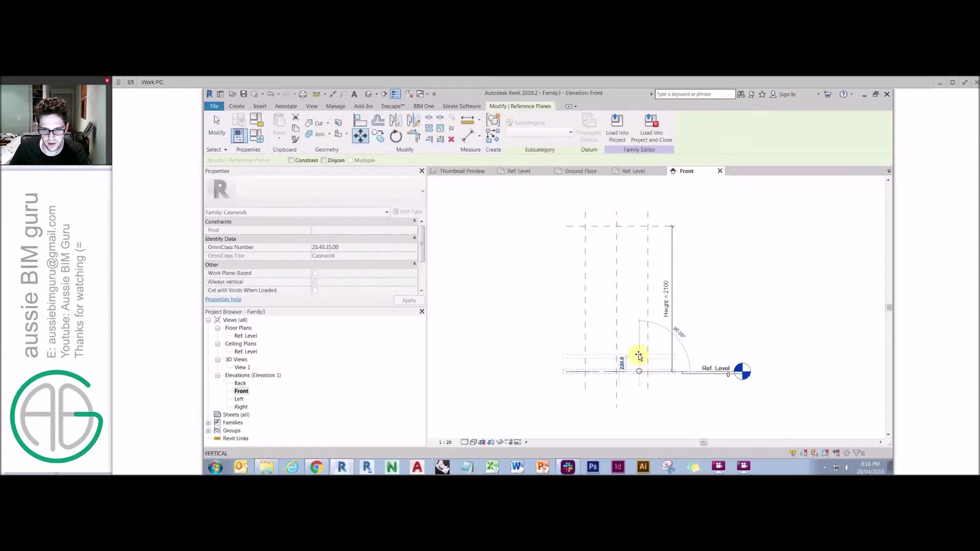
{"action": "key", "text": "Return"}
- Copy the new lower reference plane 300 mm upward
{"action": "key", "text": "c"}
{"action": "key", "text": "o"}
{"action": "left_click", "coordinate": [639, 352]}
{"action": "type", "text": "300"}
{"action": "key", "text": "Return"}
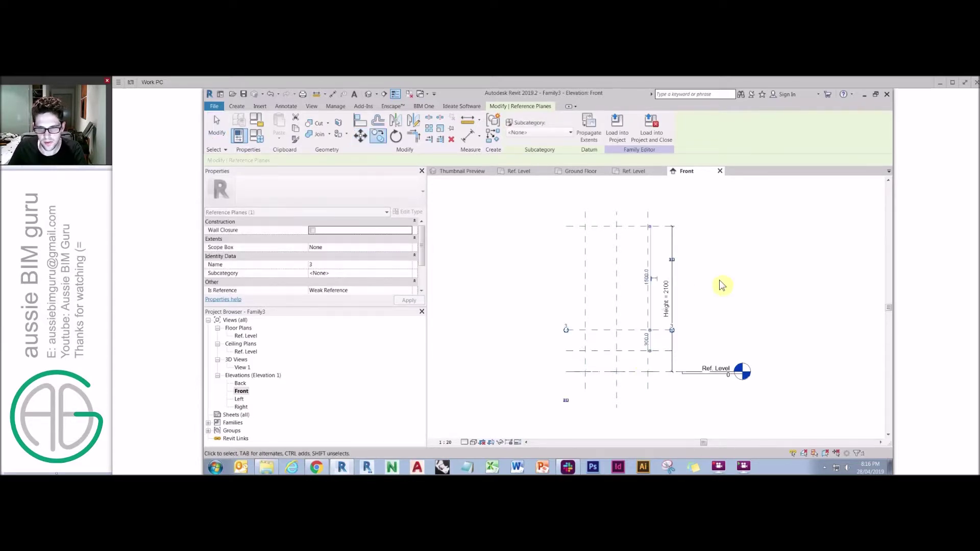
{"action": "key", "text": "Escape"}
- Copy the Top reference plane 300 mm downward
{"action": "left_click", "coordinate": [634, 228]}
{"action": "key", "text": "c"}
{"action": "key", "text": "o"}
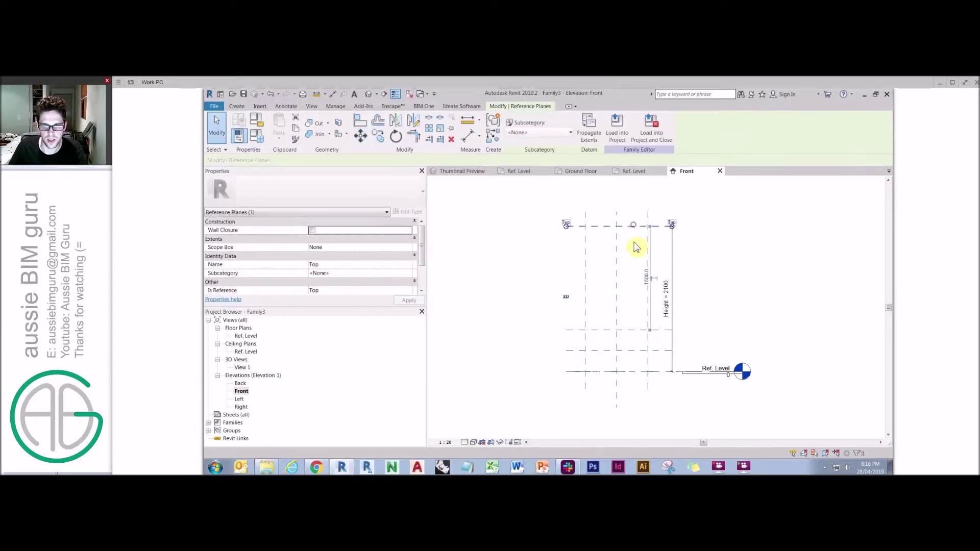
{"action": "left_click", "coordinate": [635, 228]}
{"action": "type", "text": "300"}
{"action": "key", "text": "Return"}
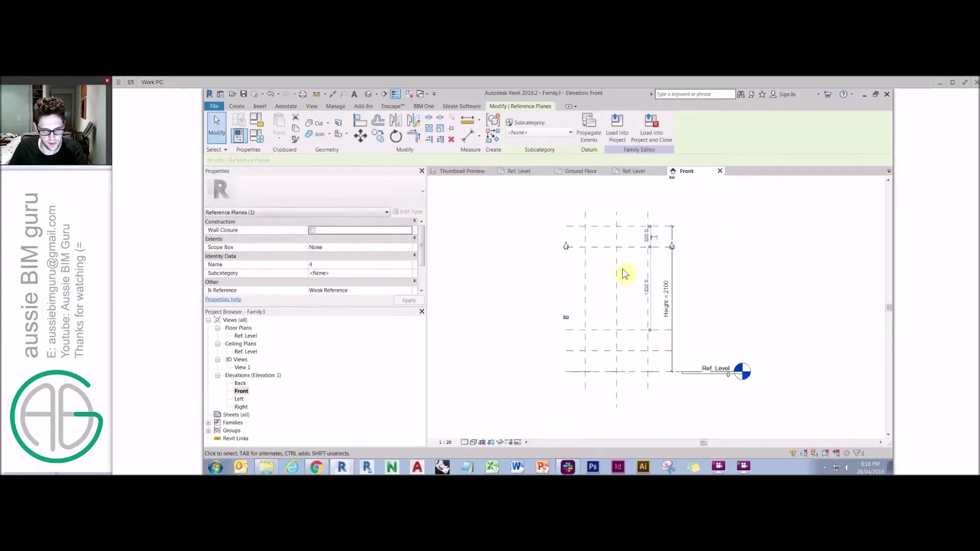
- Dimension the gap between the Top reference plane and the copy below it
{"action": "key", "text": "d"}
{"action": "key", "text": "i"}
{"action": "left_click", "coordinate": [575, 225]}
{"action": "left_click", "coordinate": [575, 247]}
{"action": "left_click", "coordinate": [562, 235]}
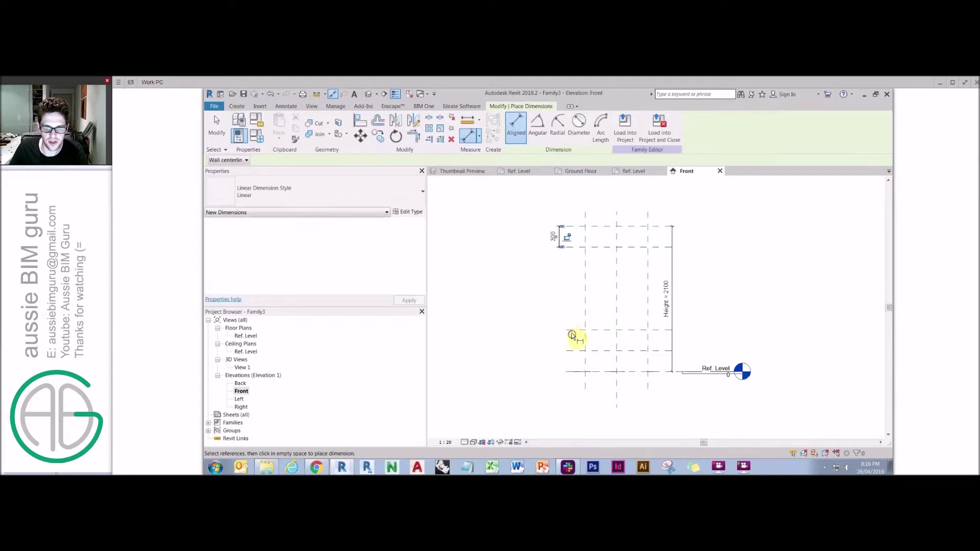
- Try to dimension the spacing of the lower reference planes
{"action": "left_click", "coordinate": [572, 330]}
{"action": "left_click", "coordinate": [576, 351]}
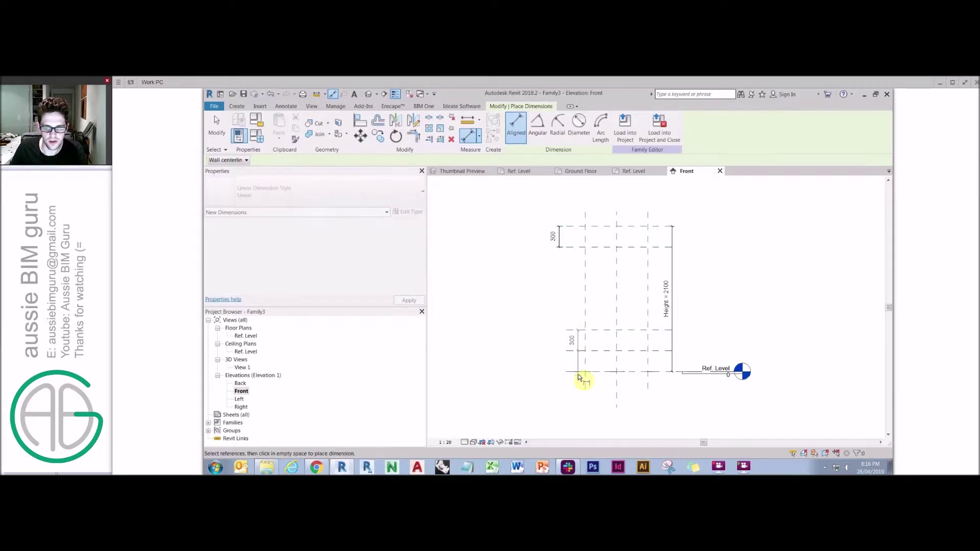
{"action": "left_click", "coordinate": [560, 338]}
{"action": "key", "text": "Escape"}
{"action": "key", "text": "Escape"}
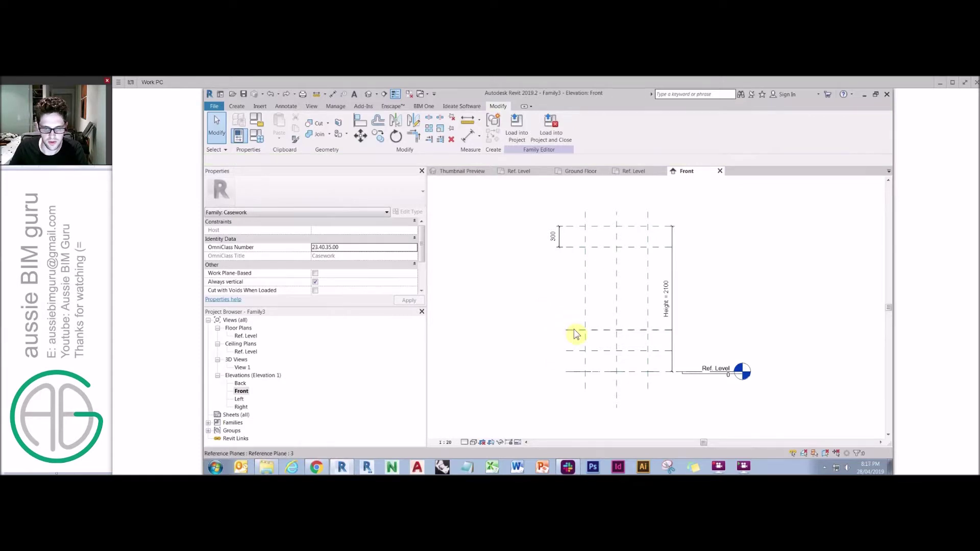
- Add separate dimensions between the two lower reference planes and from the lowest one to the Ref. Level
{"action": "key", "text": "d"}
{"action": "key", "text": "i"}
{"action": "left_click", "coordinate": [568, 350]}
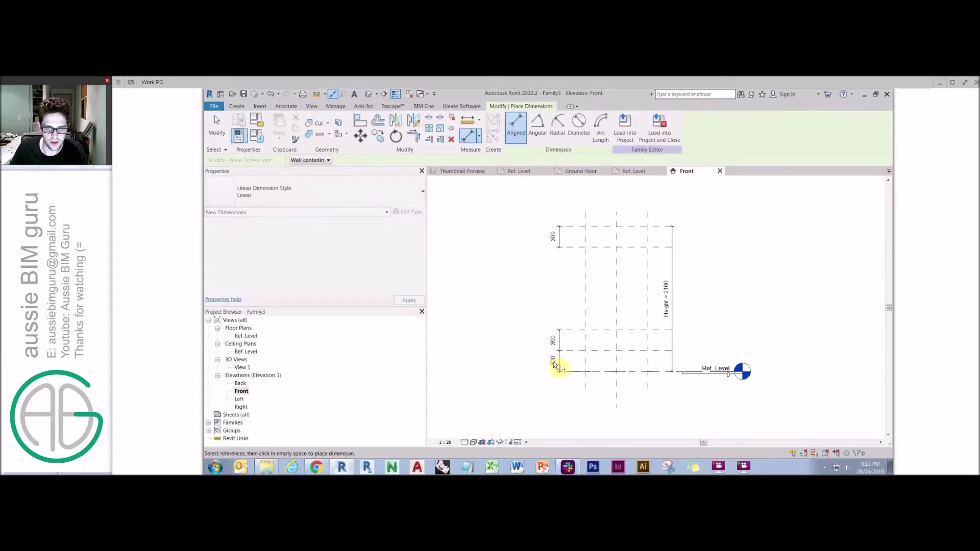
{"action": "left_click", "coordinate": [556, 366]}
{"action": "key", "text": "Escape"}
{"action": "key", "text": "Escape"}
- Label all three 300 mm spacing dimensions with a new family parameter named Shelf spacing
{"action": "left_click", "coordinate": [553, 339], "text": "ctrl"}
{"action": "left_click", "coordinate": [557, 236], "text": "ctrl"}
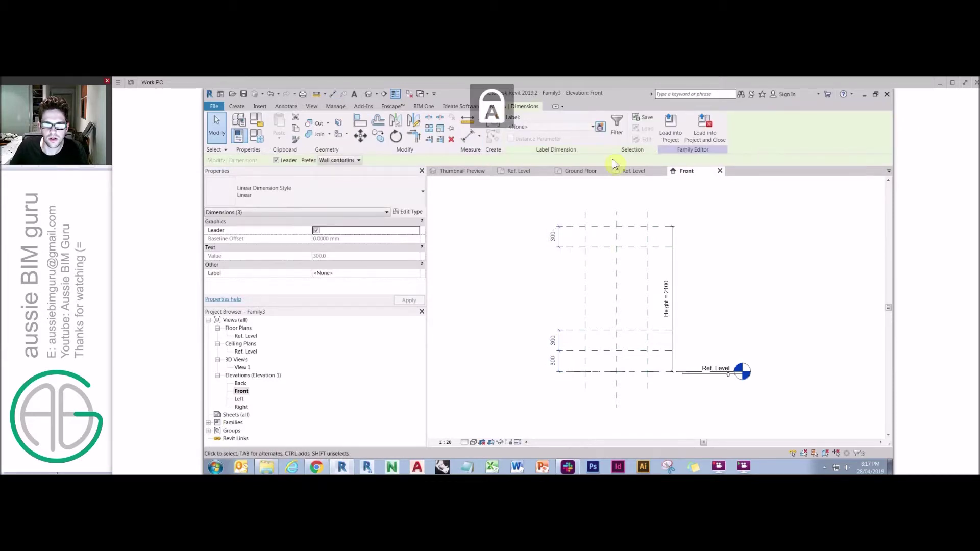
{"action": "type", "text": "Shelf dspacing"}
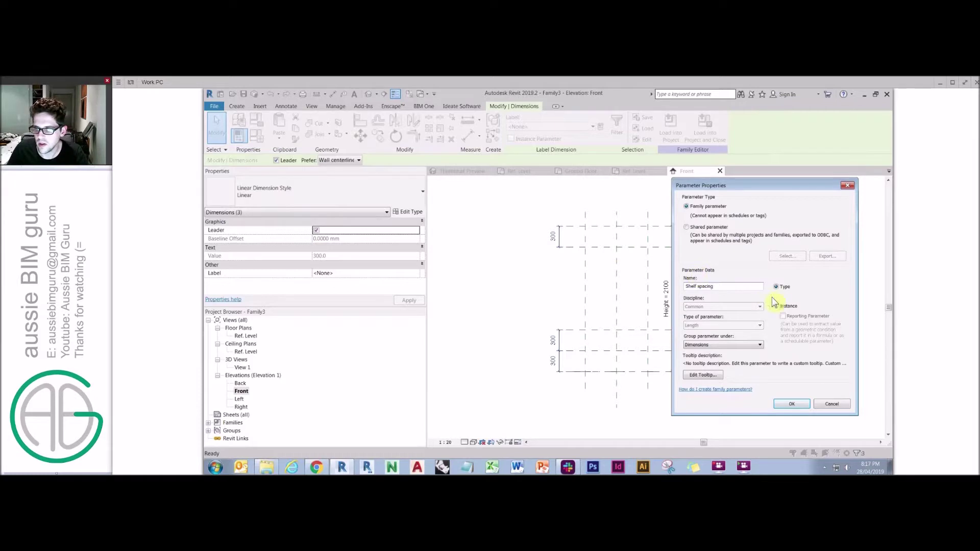
{"action": "left_click", "coordinate": [792, 404]}
{"action": "left_click", "coordinate": [740, 292]}
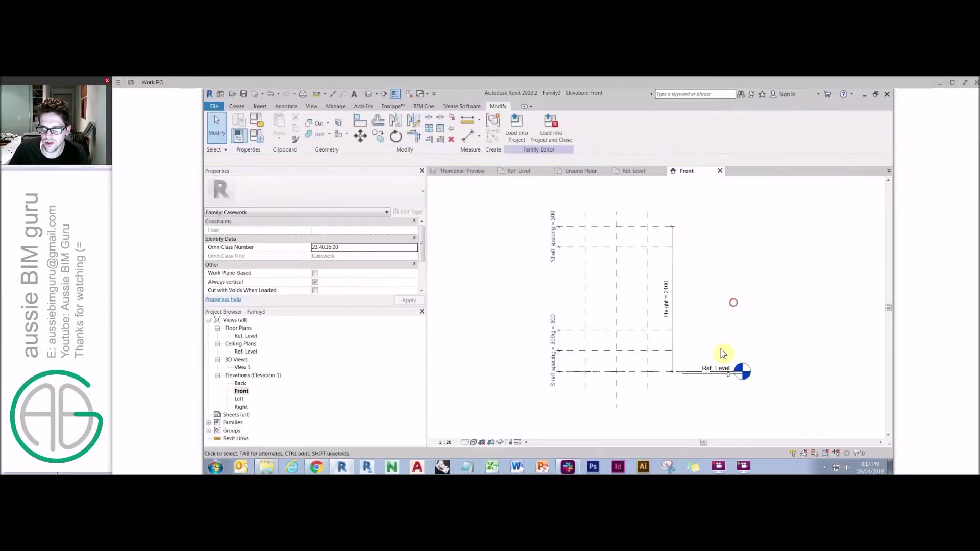
- Rehost the nested shelf from the Ref. Level onto the first reference plane above it
{"action": "left_click", "coordinate": [704, 374]}
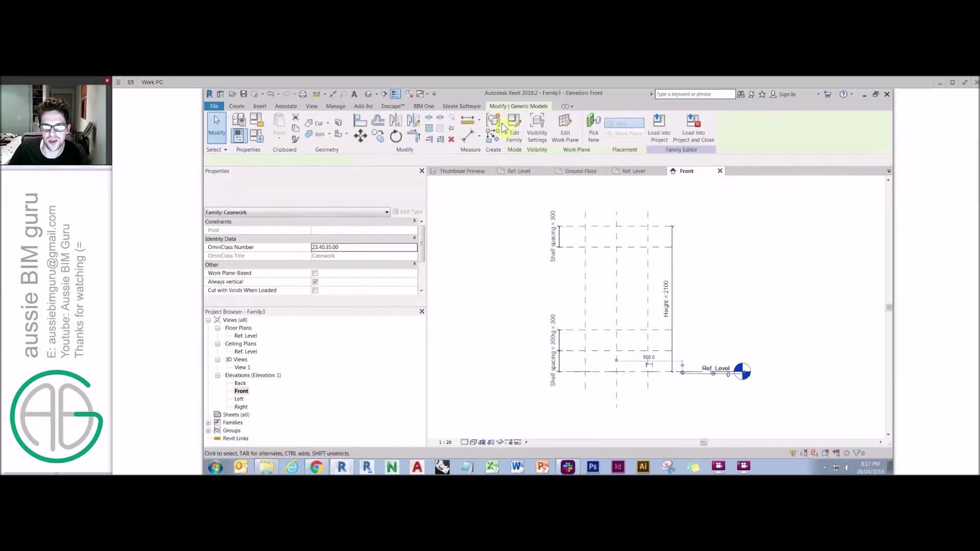
{"action": "left_click", "coordinate": [565, 128]}
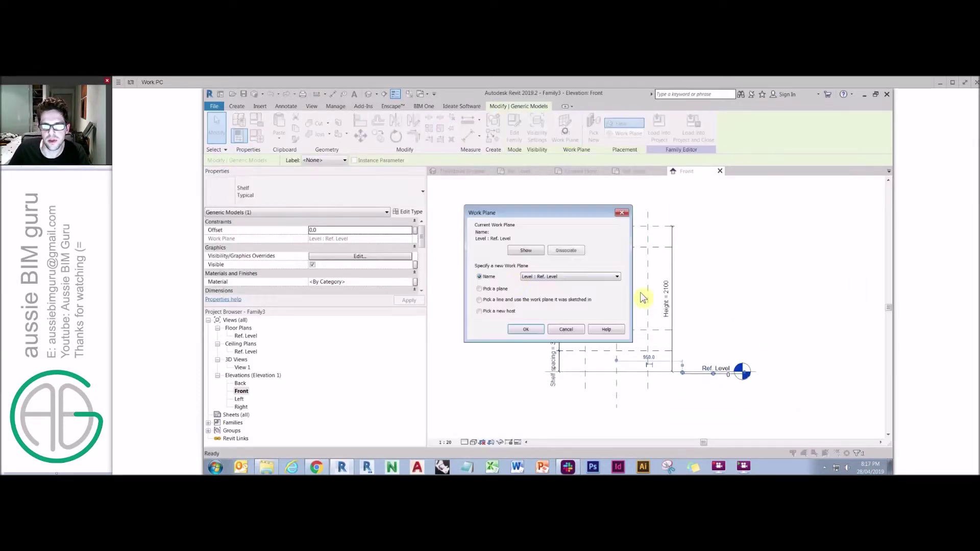
{"action": "left_click", "coordinate": [526, 330]}
{"action": "left_click", "coordinate": [628, 350]}
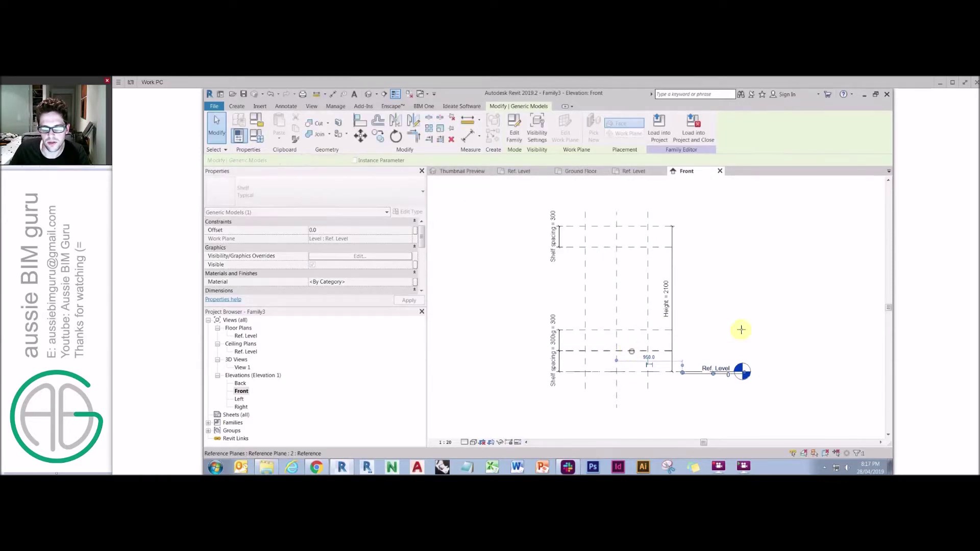
- Array the shelf upward as two grouped members and label the array with a new instance family parameter named No of shelves
{"action": "left_click", "coordinate": [431, 128]}
{"action": "left_click", "coordinate": [728, 335]}
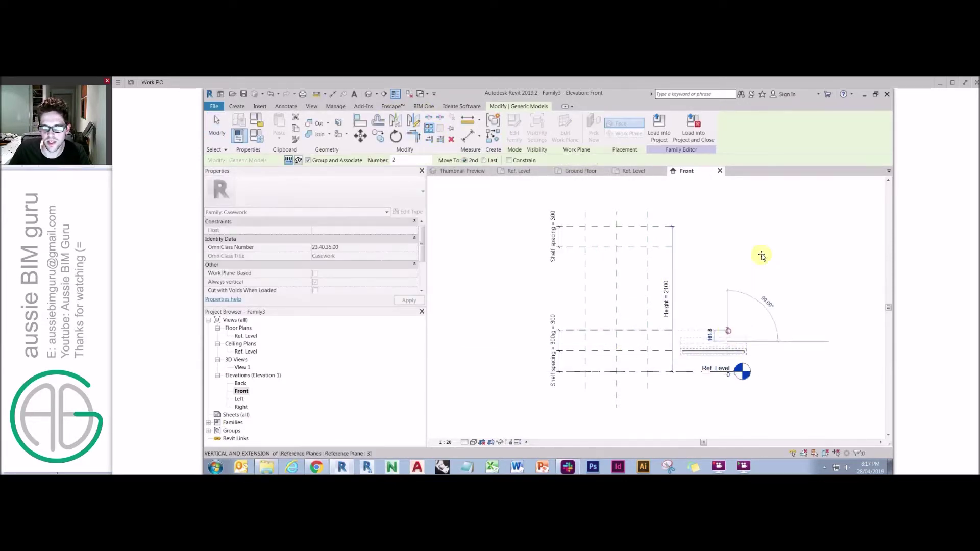
{"action": "left_click", "coordinate": [675, 346]}
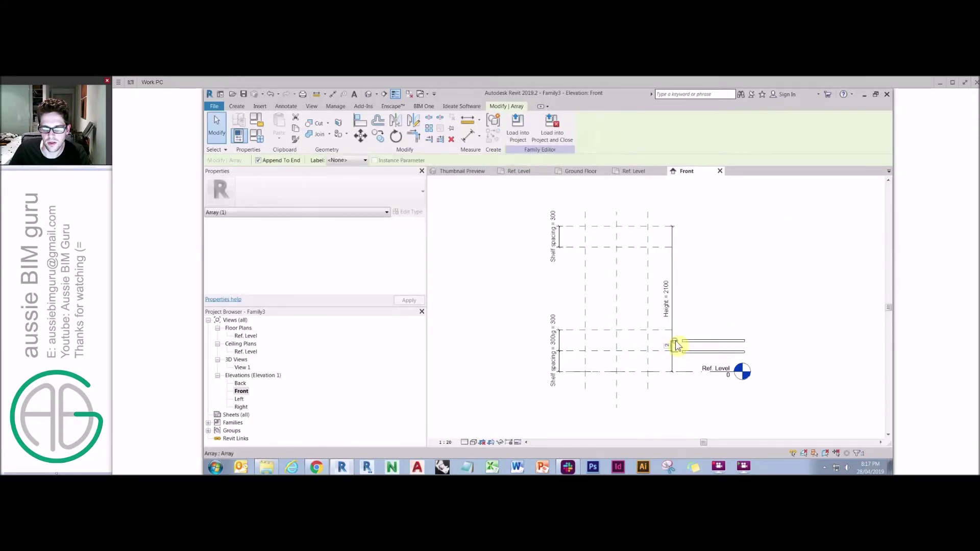
{"action": "left_click", "coordinate": [353, 175]}
{"action": "type", "text": "No of shelves"}
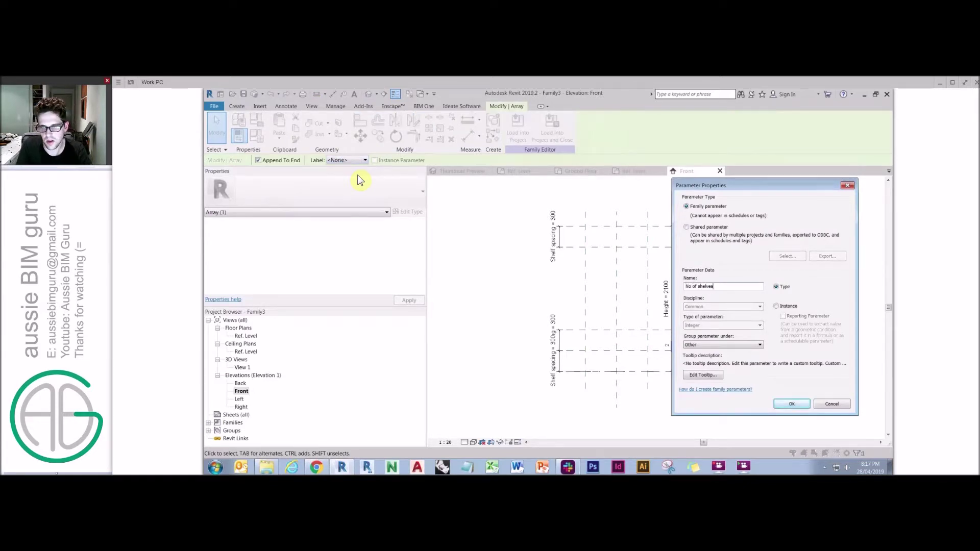
{"action": "left_click", "coordinate": [778, 304]}
{"action": "left_click", "coordinate": [792, 404]}
{"action": "left_click", "coordinate": [710, 320]}
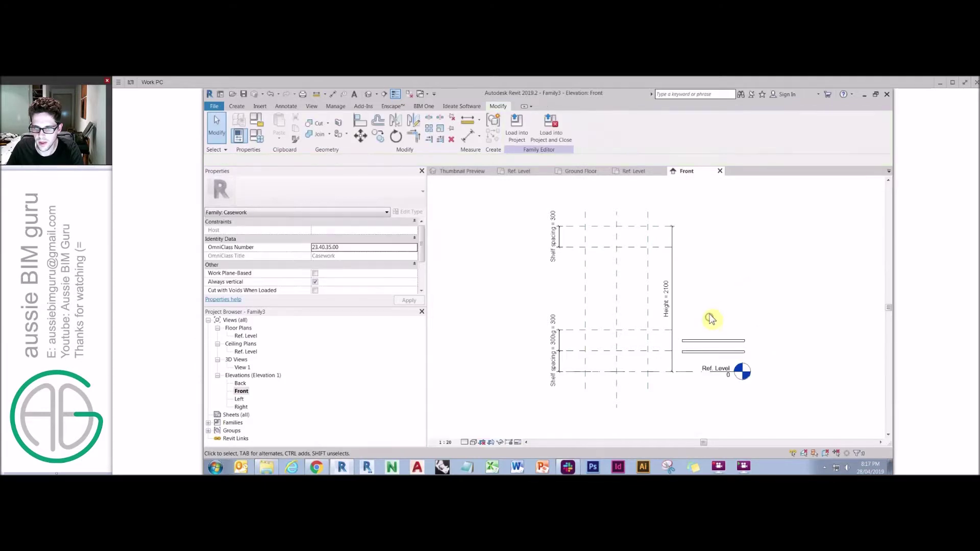
{"action": "left_click", "coordinate": [256, 136]}
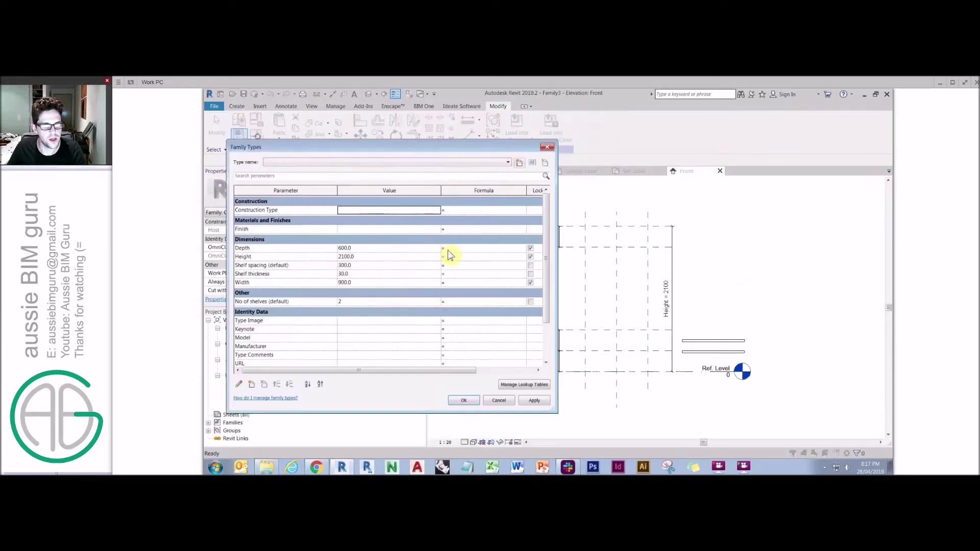
{"action": "left_click", "coordinate": [267, 274]}
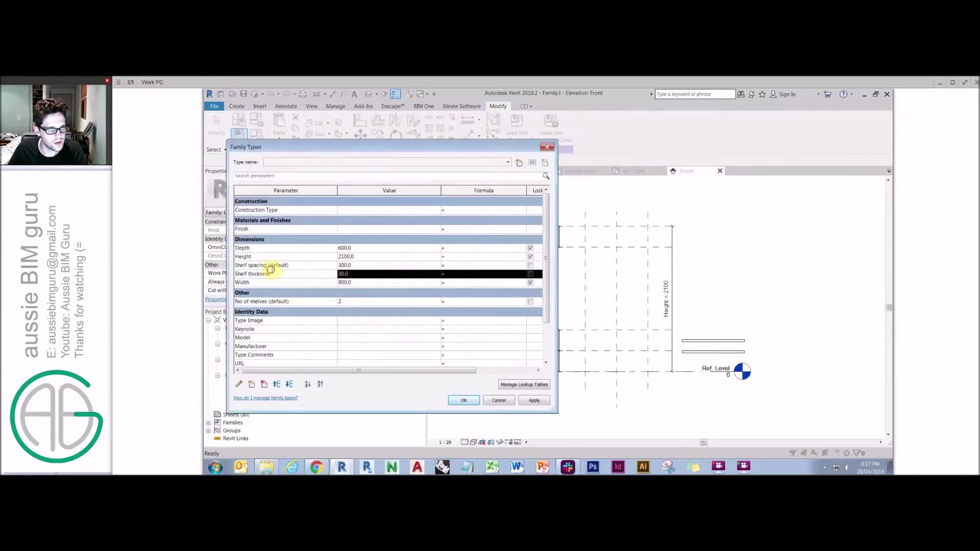
{"action": "left_click", "coordinate": [464, 401]}
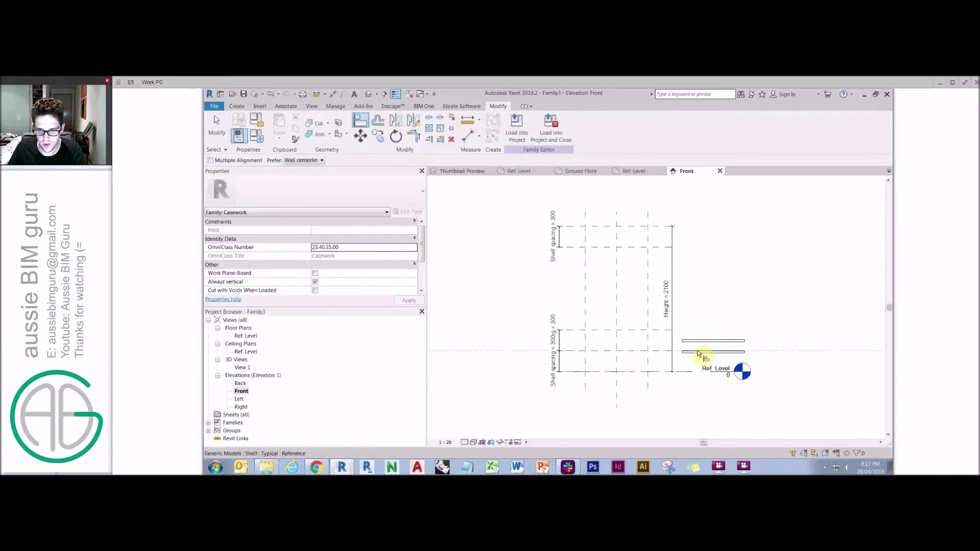
- Align and lock the upper shelf to the second reference plane above Ref. Level, and both shelves' ends to the Left reference plane
{"action": "left_click", "coordinate": [660, 329]}
{"action": "left_click", "coordinate": [703, 341]}
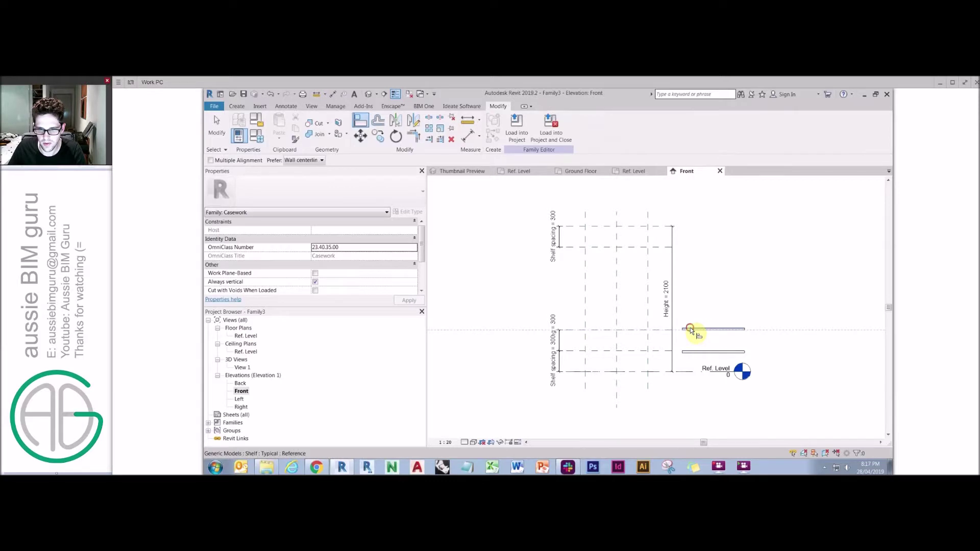
{"action": "left_click", "coordinate": [587, 319]}
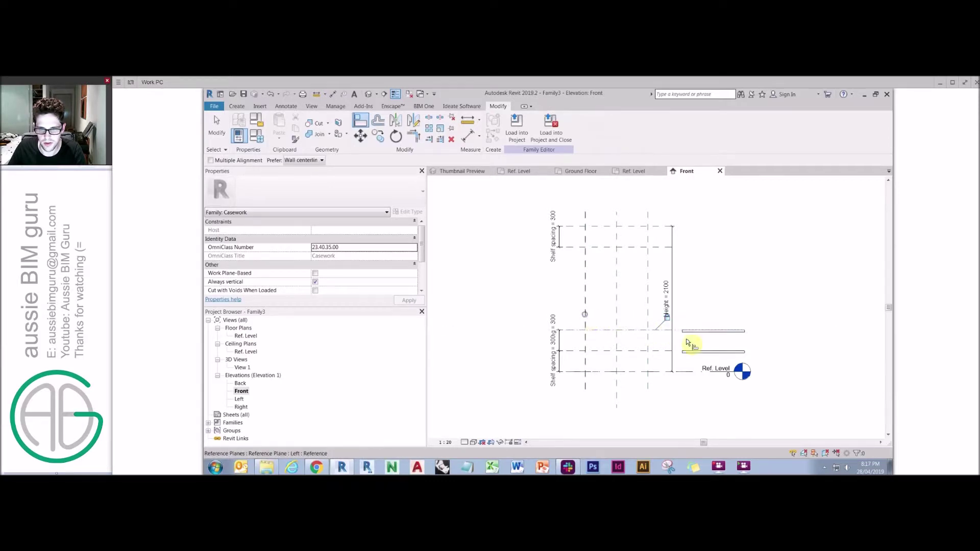
{"action": "left_click", "coordinate": [684, 337]}
{"action": "left_click", "coordinate": [586, 346]}
{"action": "left_click", "coordinate": [685, 351]}
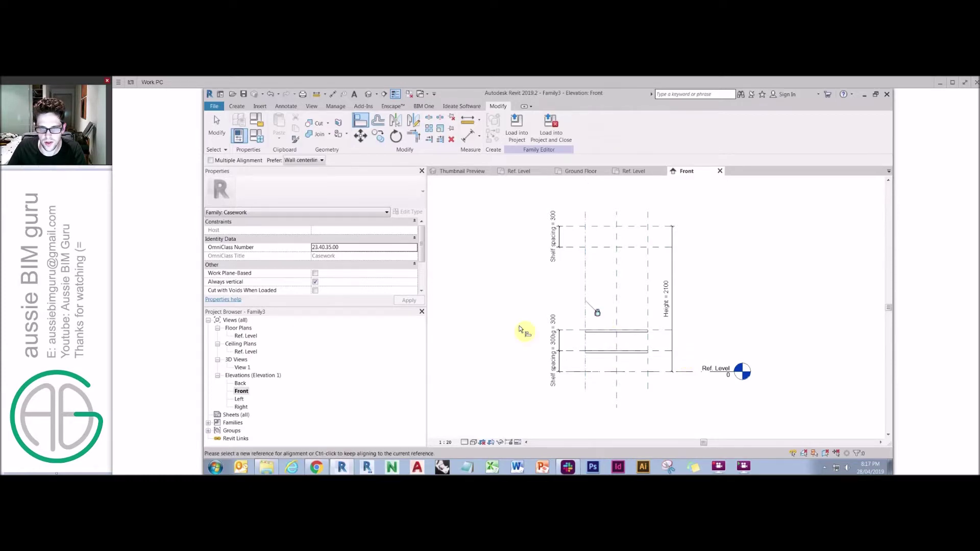
- In the Ref. Level floor plan, align and lock the back edges of both shelves to the Back reference plane
{"action": "double_click", "coordinate": [247, 336]}
{"action": "left_click", "coordinate": [640, 312]}
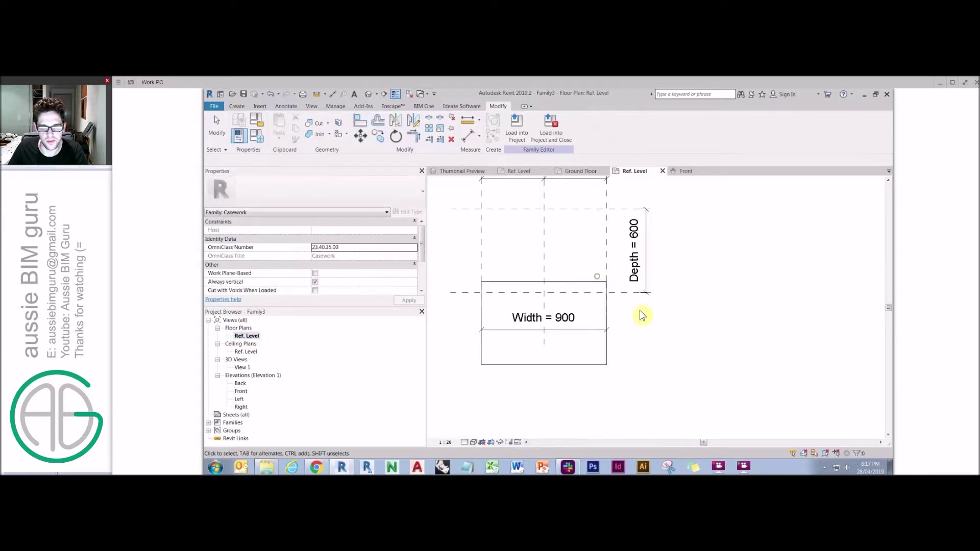
{"action": "left_click", "coordinate": [601, 281]}
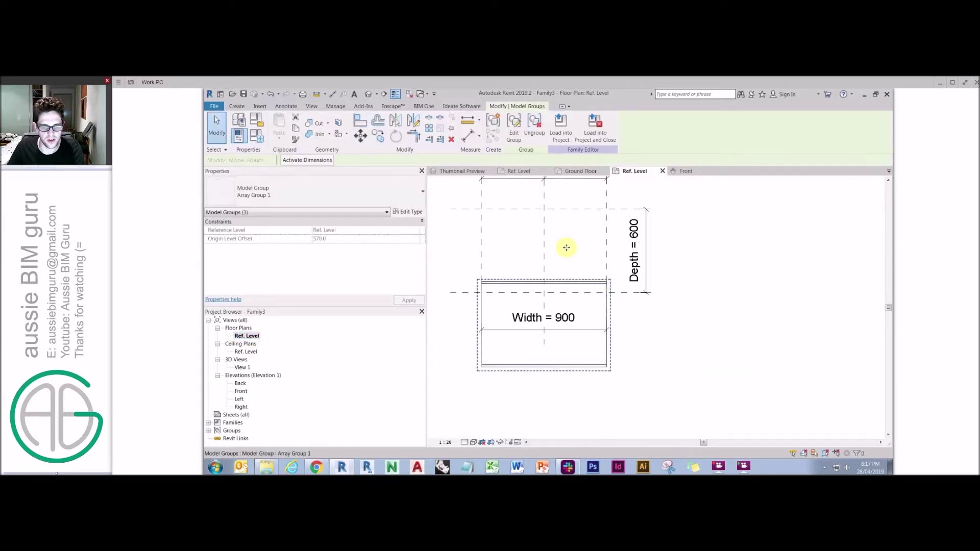
{"action": "key", "text": "a"}
{"action": "key", "text": "l"}
{"action": "left_click", "coordinate": [603, 281]}
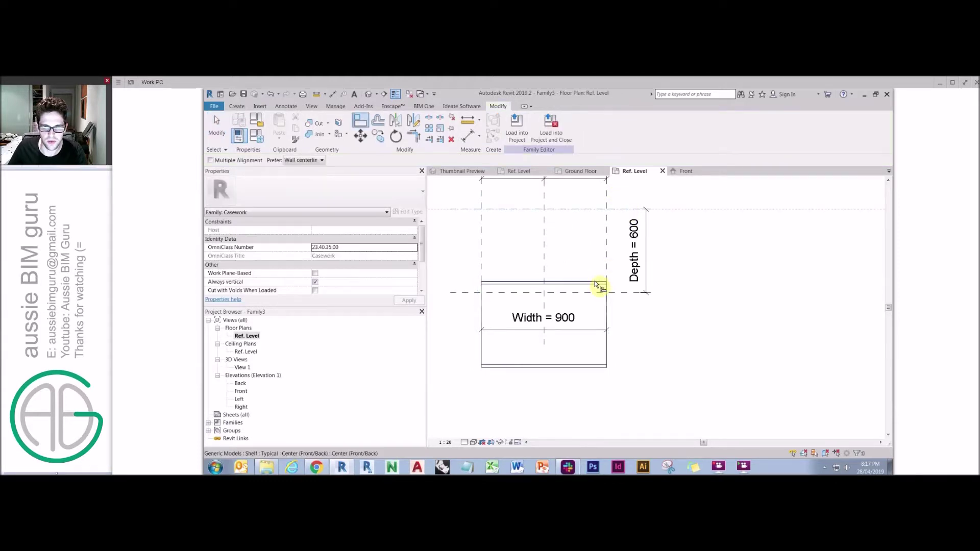
{"action": "left_click", "coordinate": [620, 210]}
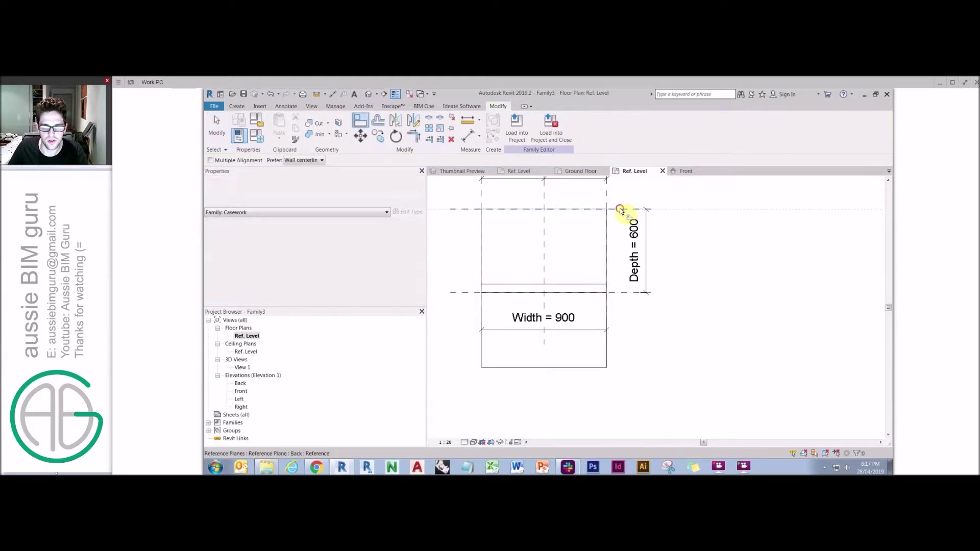
{"action": "left_click", "coordinate": [596, 284]}
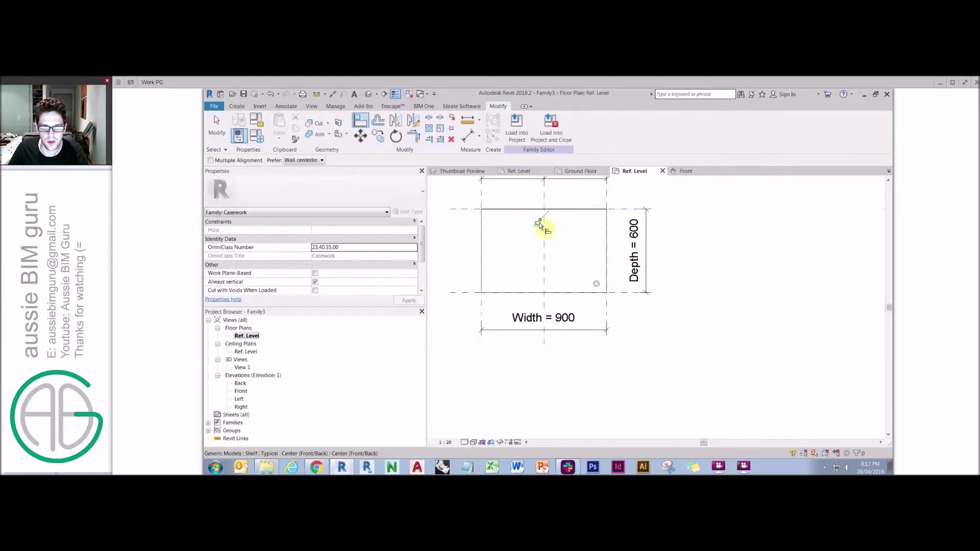
- Return to the Front elevation and review the Height, Width and No of shelves parameters in the family types
{"action": "left_click", "coordinate": [242, 367]}
{"action": "double_click", "coordinate": [241, 391]}
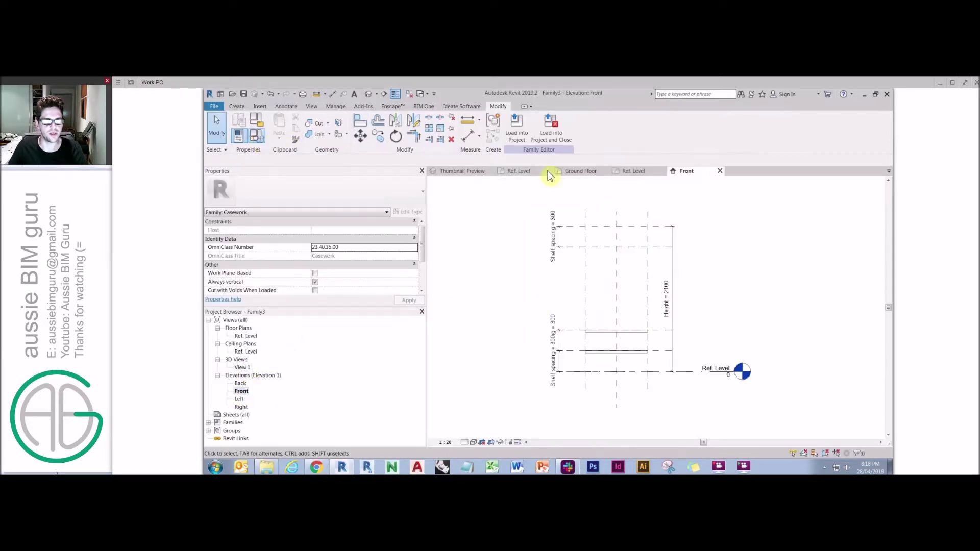
{"action": "left_click", "coordinate": [257, 137]}
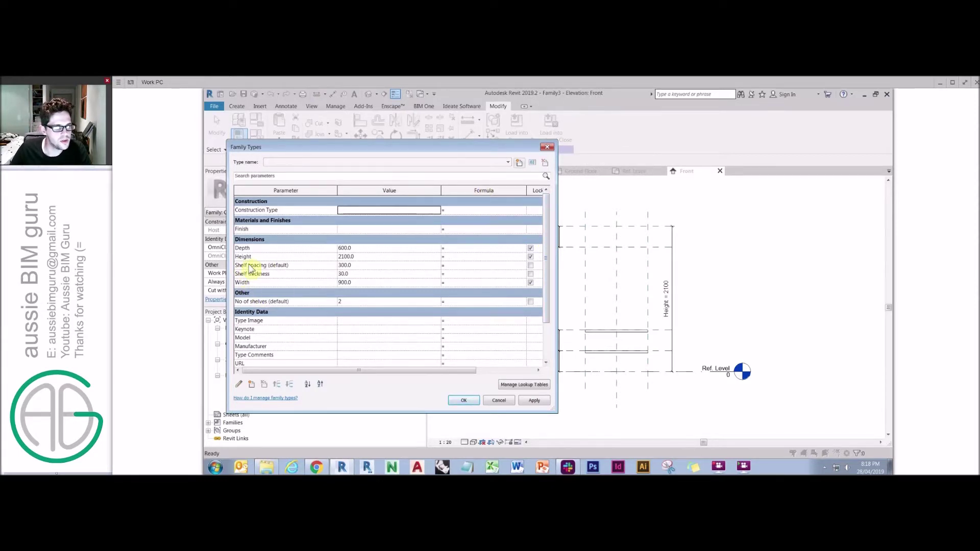
{"action": "left_click", "coordinate": [260, 255]}
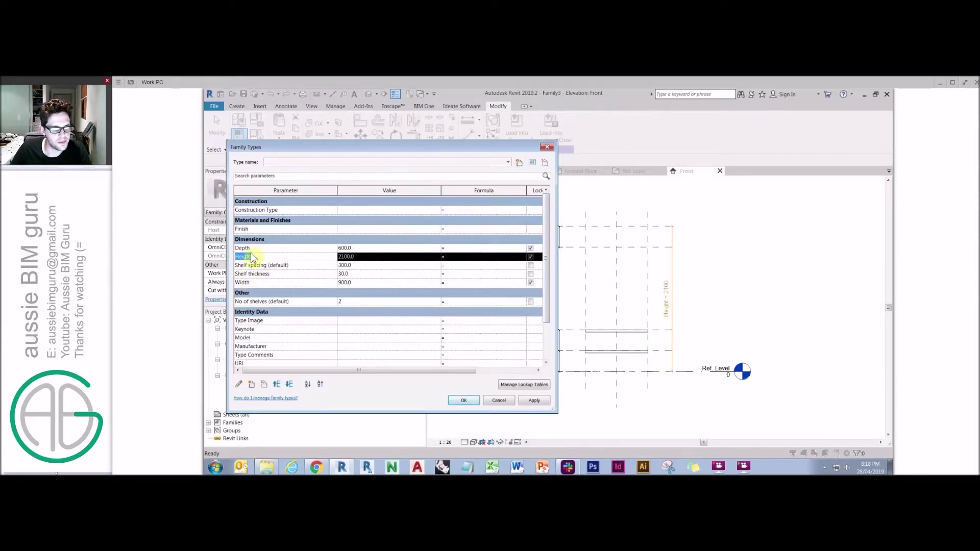
{"action": "left_click", "coordinate": [247, 282]}
{"action": "left_click", "coordinate": [289, 304]}
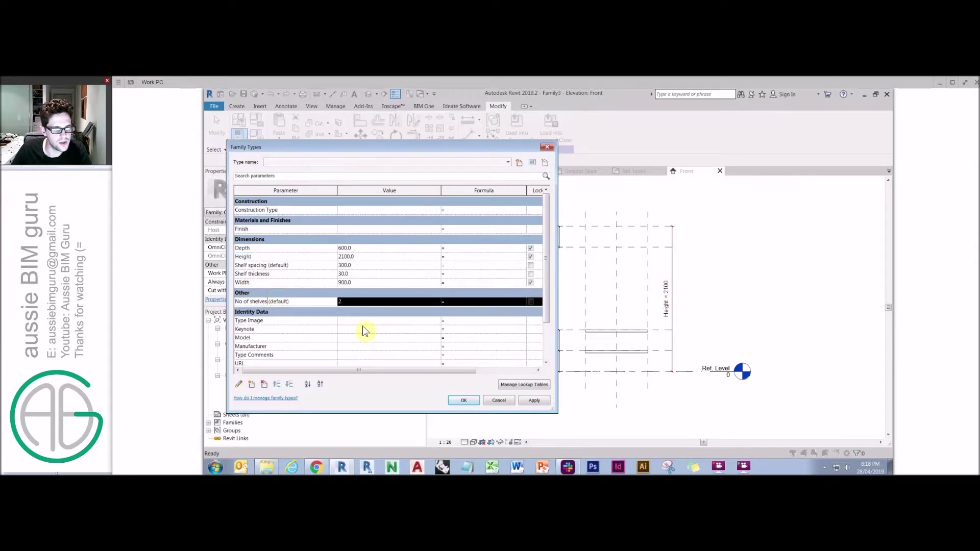
{"action": "left_click", "coordinate": [253, 257]}
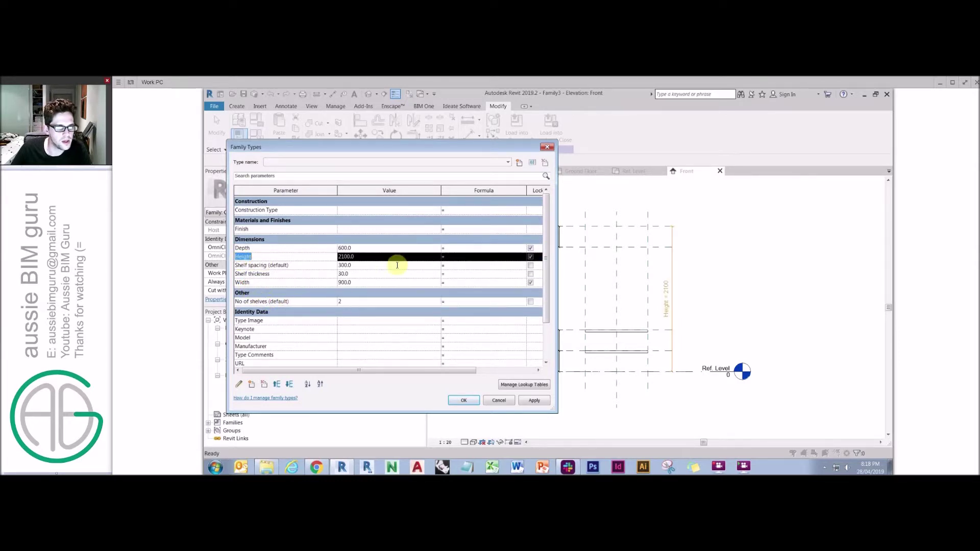
{"action": "left_click", "coordinate": [464, 258]}
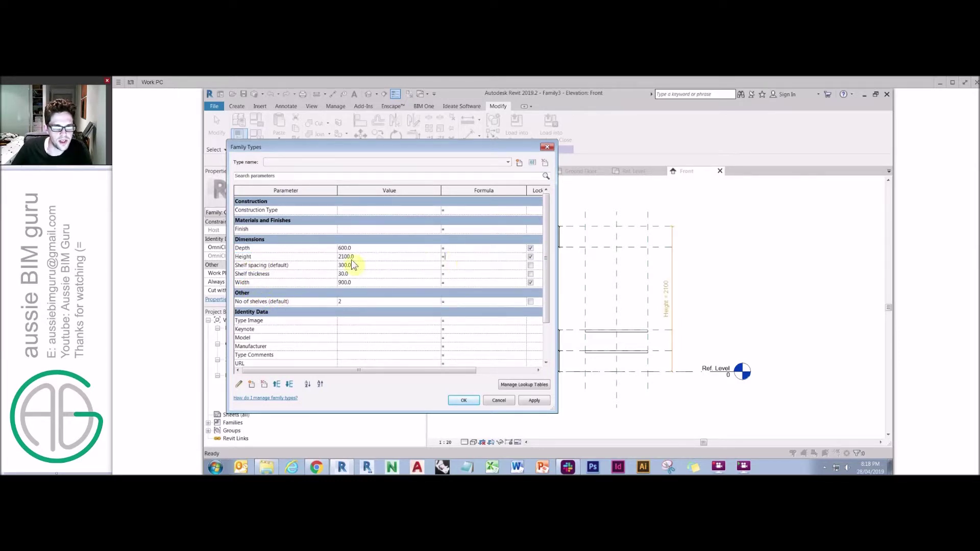
- Set the Shelf spacing formula to Height / (No of shelves + 2) and apply it to the family
{"action": "left_click", "coordinate": [266, 266]}
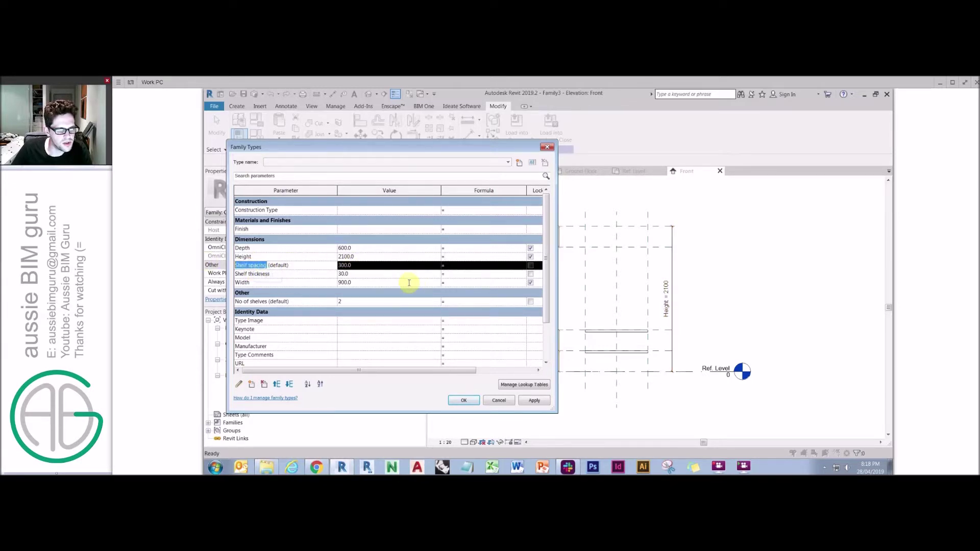
{"action": "left_click", "coordinate": [456, 266]}
{"action": "key", "text": "Caps_Lock"}
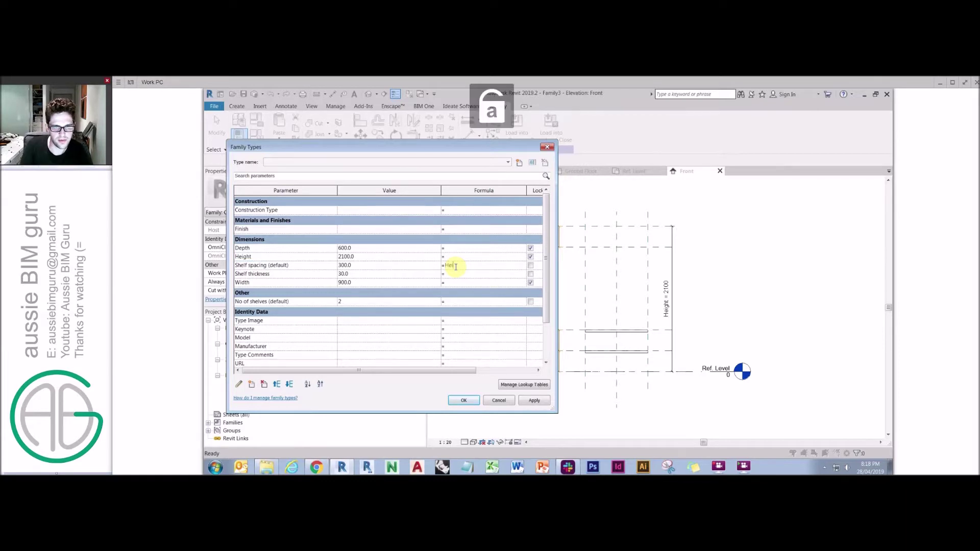
{"action": "key", "text": "Caps_Lock"}
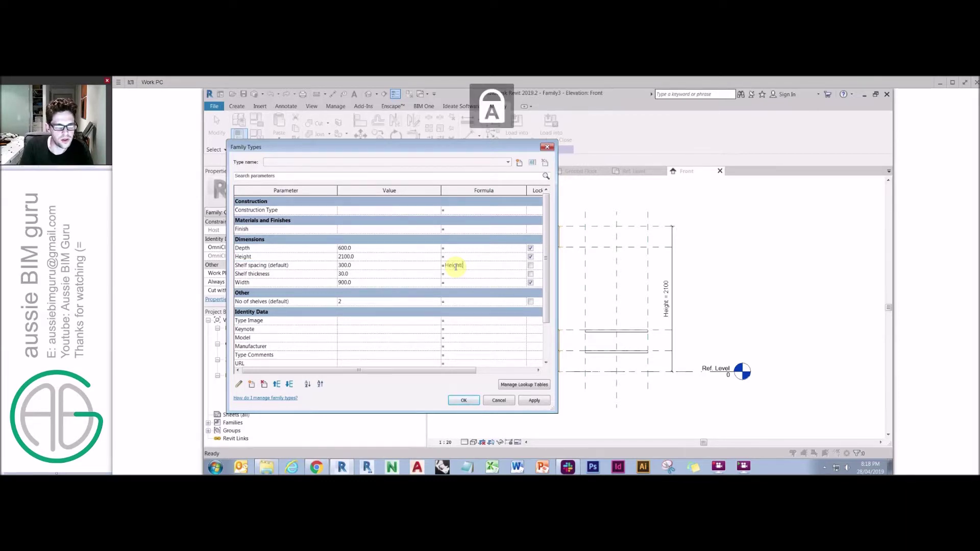
{"action": "type", "text": "shelves+2"}
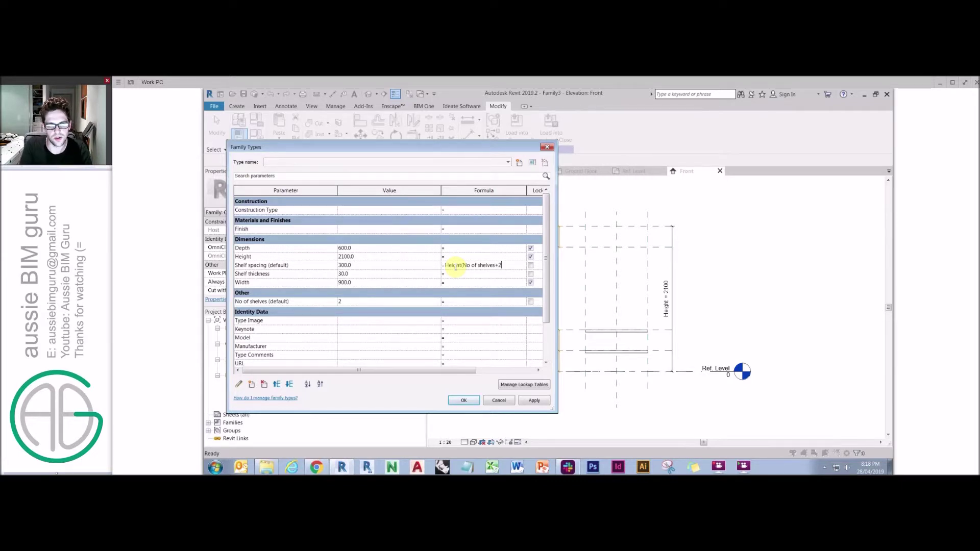
{"action": "key", "text": "Return"}
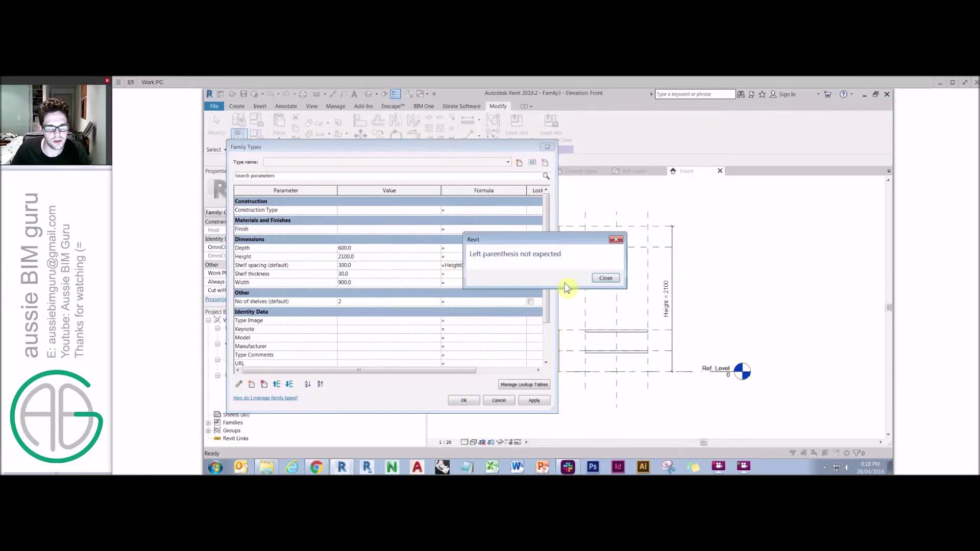
{"action": "left_click", "coordinate": [602, 278]}
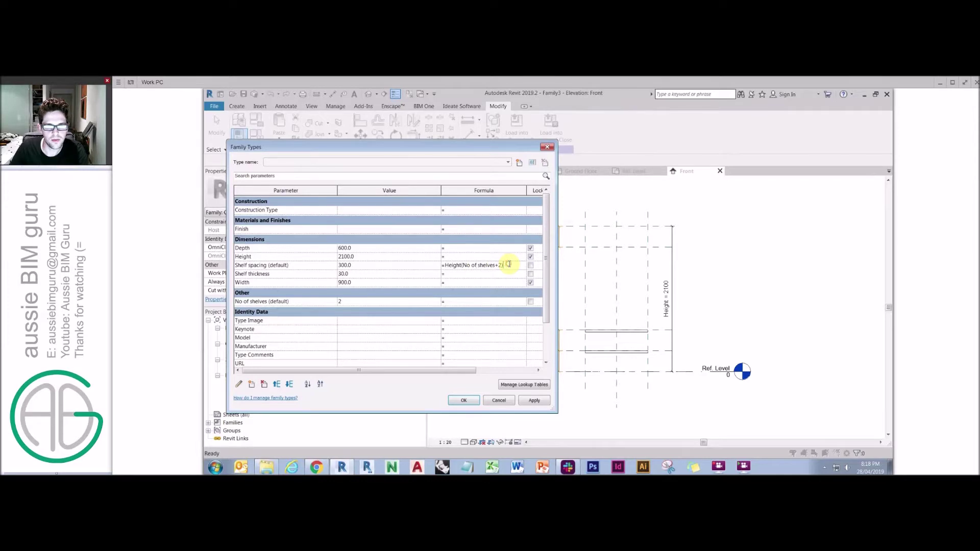
{"action": "left_click", "coordinate": [462, 266]}
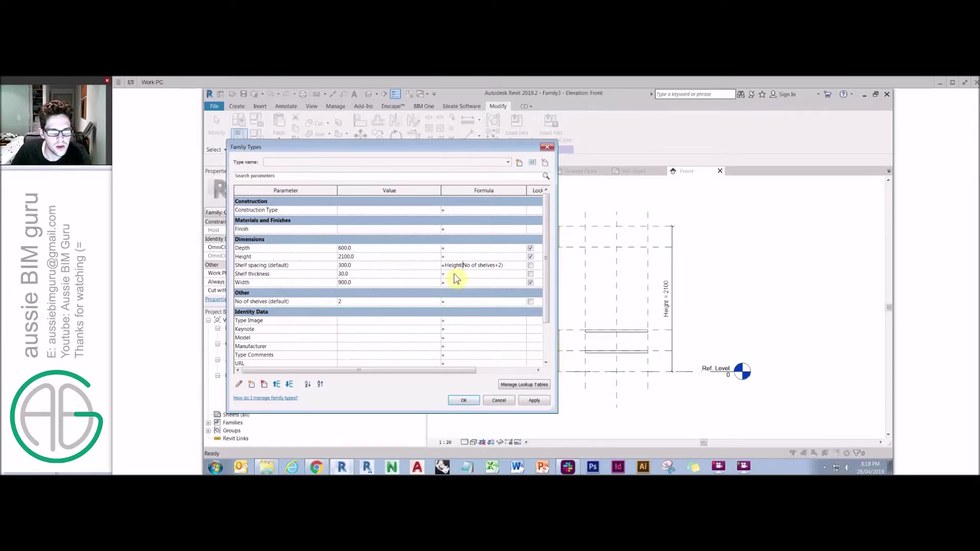
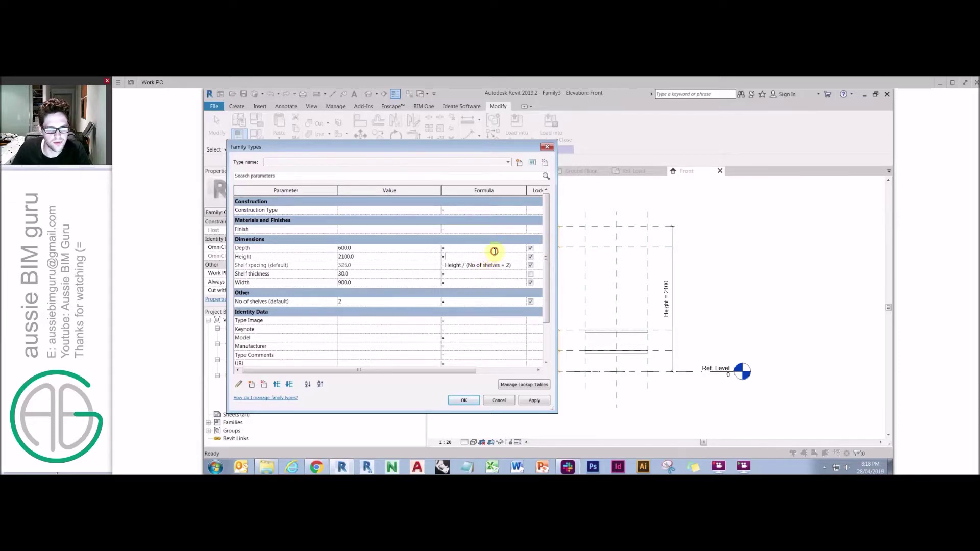
{"action": "left_click", "coordinate": [534, 401]}
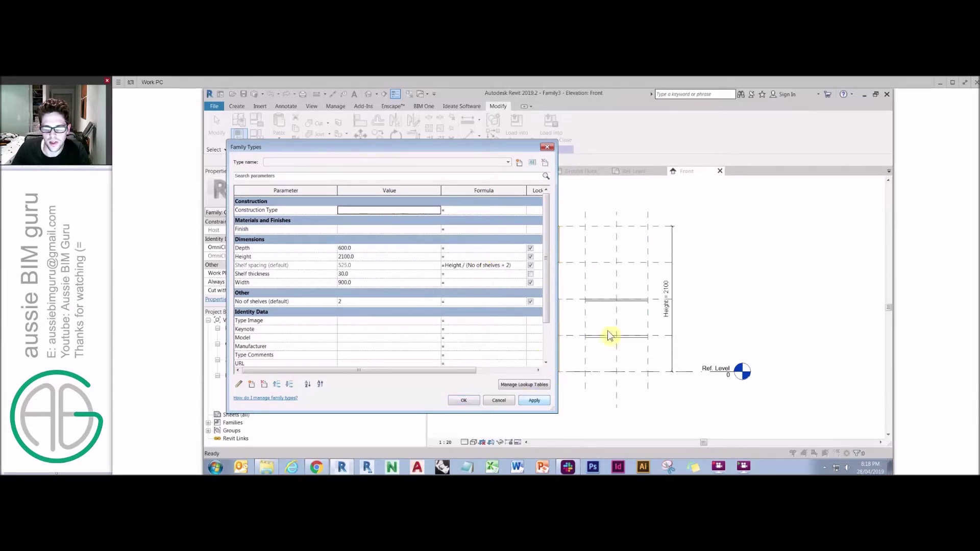
- Change the Shelf spacing formula to Height / (No of shelves + 1) and apply it
{"action": "left_click_drag", "start_coordinate": [476, 148], "coordinate": [488, 178]}
{"action": "left_click", "coordinate": [524, 294]}
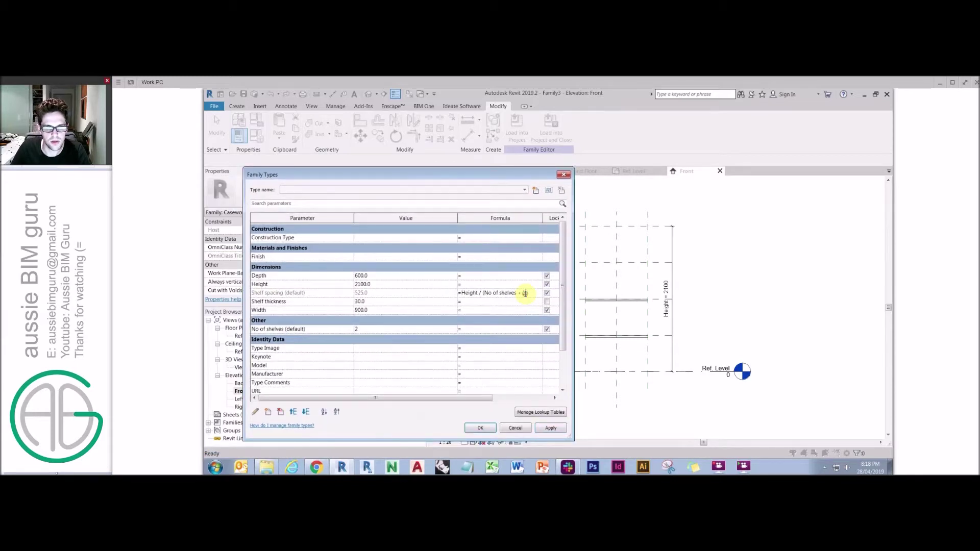
{"action": "type", "text": "1"}
{"action": "left_click", "coordinate": [551, 429]}
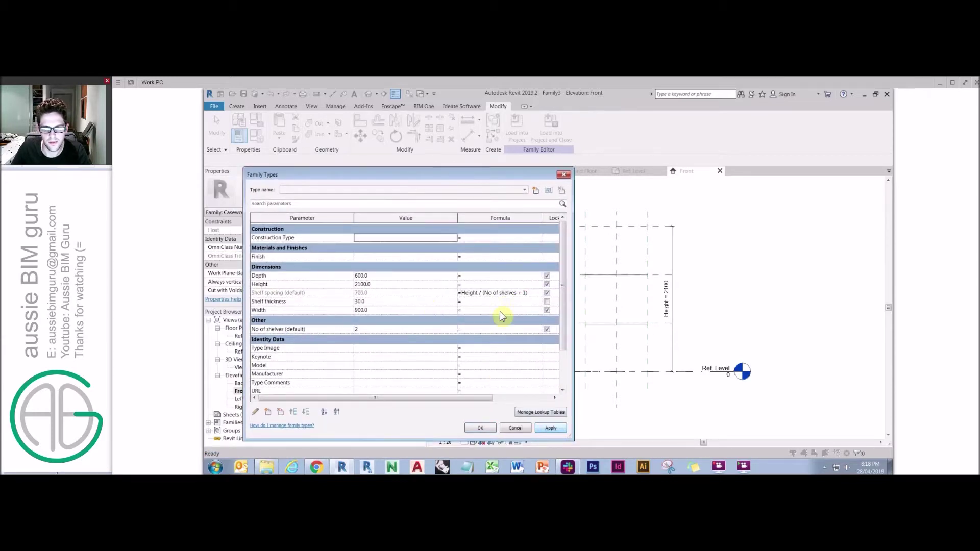
- Set No of shelves to 4, apply it and check how the shelves distribute over the height
{"action": "left_click_drag", "start_coordinate": [382, 178], "coordinate": [391, 179]}
{"action": "left_click", "coordinate": [400, 330]}
{"action": "type", "text": "4"}
{"action": "left_click", "coordinate": [558, 429]}
{"action": "left_click_drag", "start_coordinate": [481, 176], "coordinate": [414, 182]}
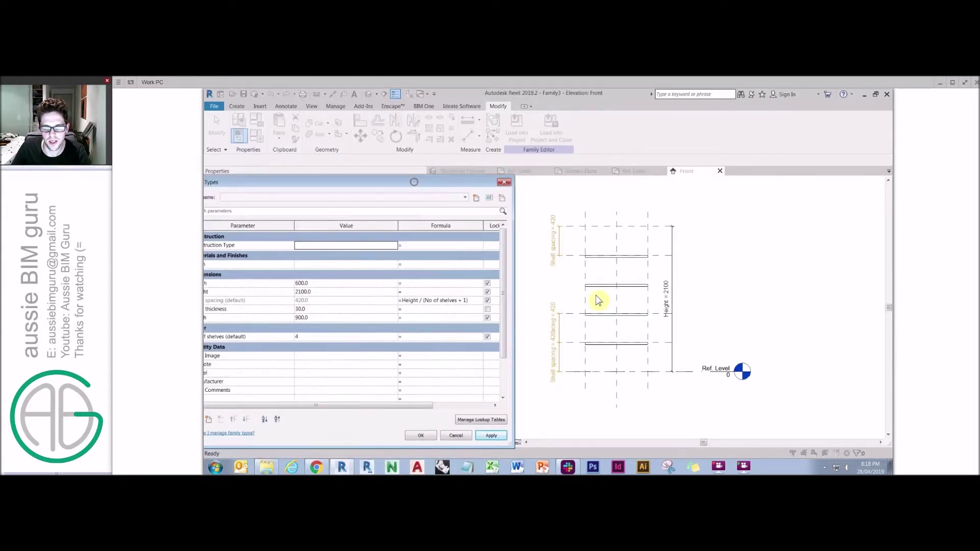
{"action": "left_click", "coordinate": [466, 300]}
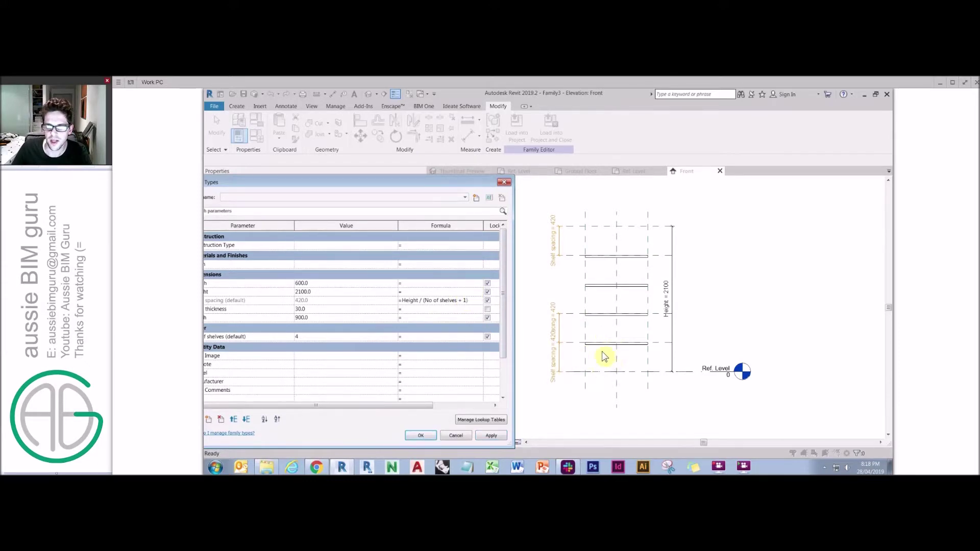
{"action": "left_click_drag", "start_coordinate": [424, 184], "coordinate": [541, 162]}
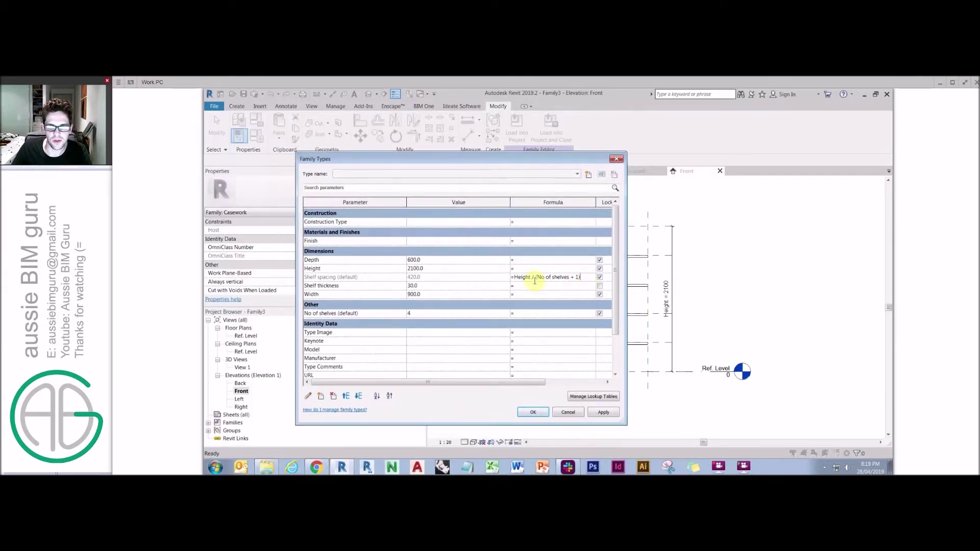
- Try to apply a No of shelves value of 1, then set it back to 2 and apply
{"action": "left_click", "coordinate": [433, 314]}
{"action": "type", "text": "1"}
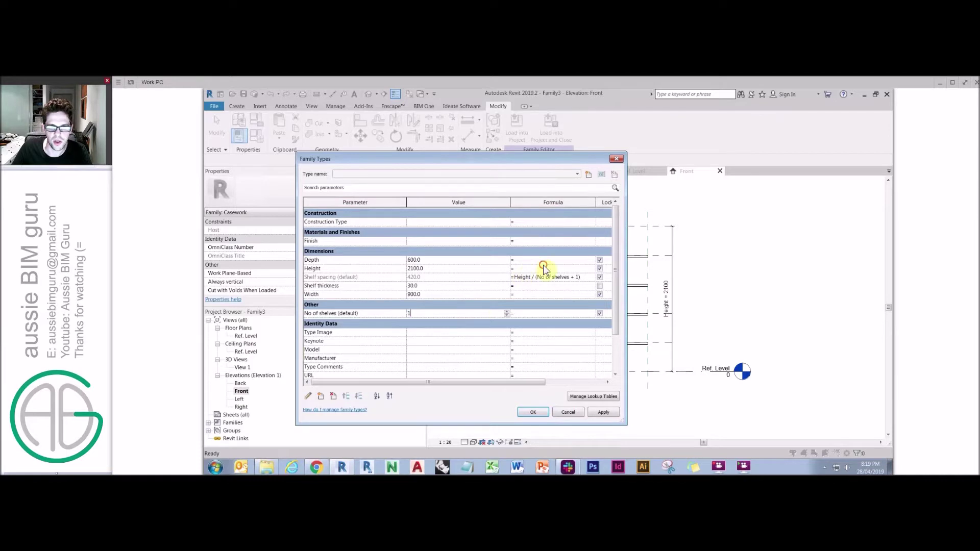
{"action": "left_click", "coordinate": [603, 412]}
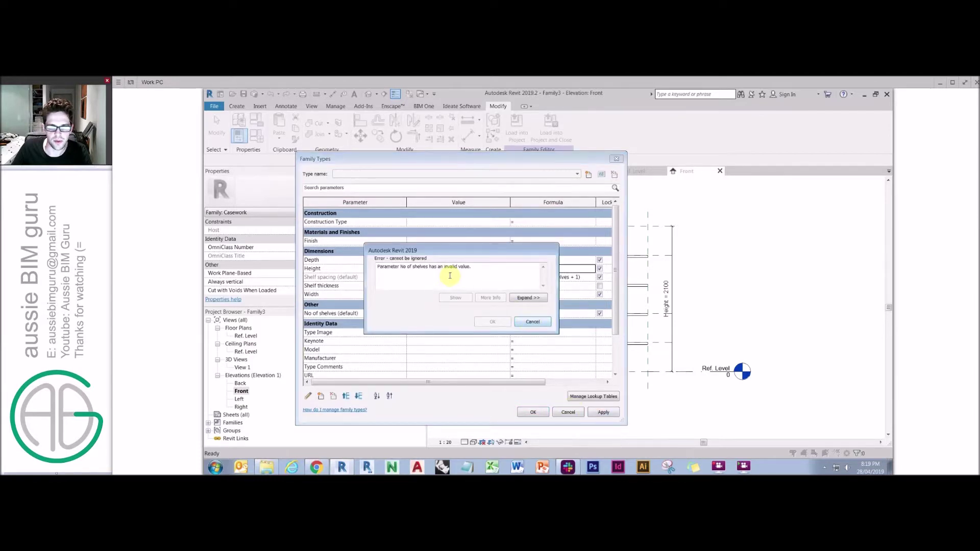
{"action": "left_click", "coordinate": [537, 323]}
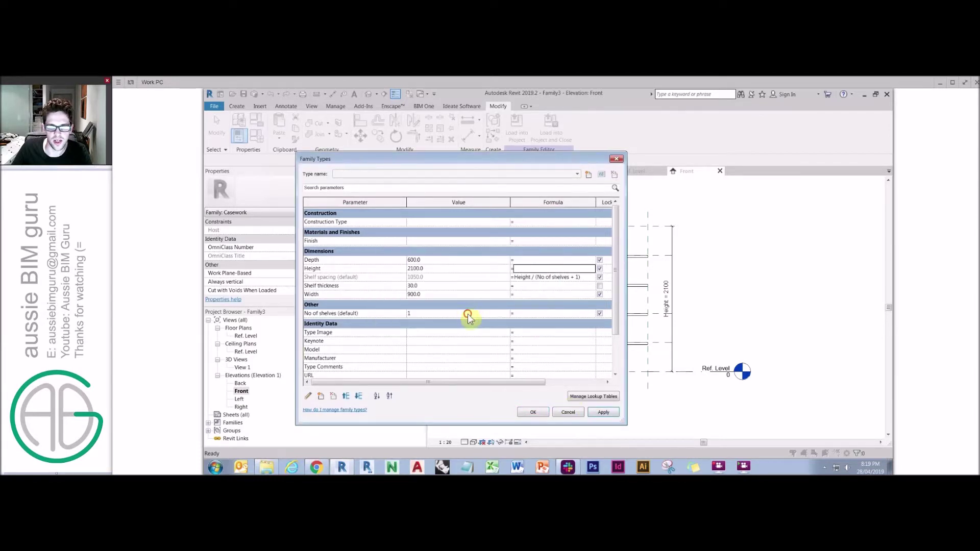
{"action": "left_click", "coordinate": [596, 414]}
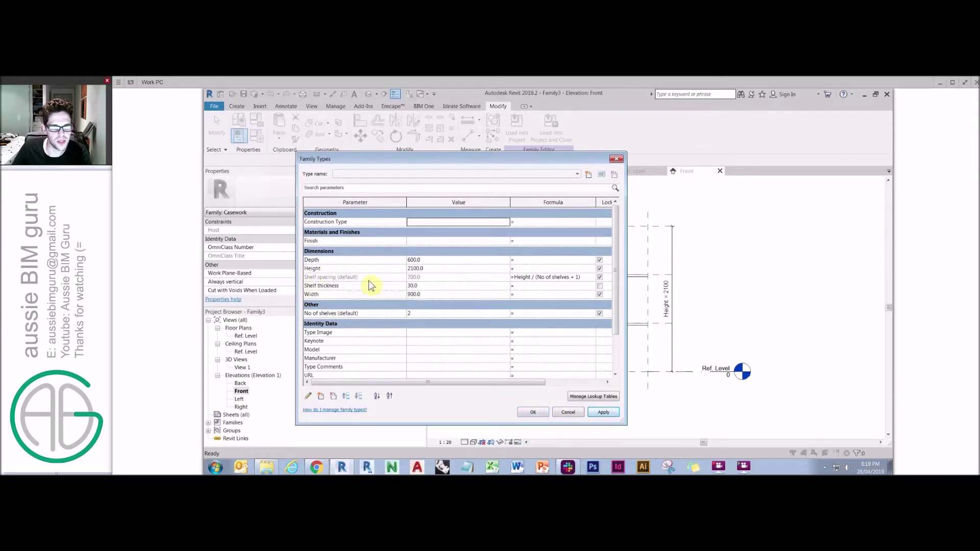
- Rename the No of shelves parameter to "No of shelves overriden"
{"action": "left_click", "coordinate": [340, 280]}
{"action": "left_click", "coordinate": [345, 313]}
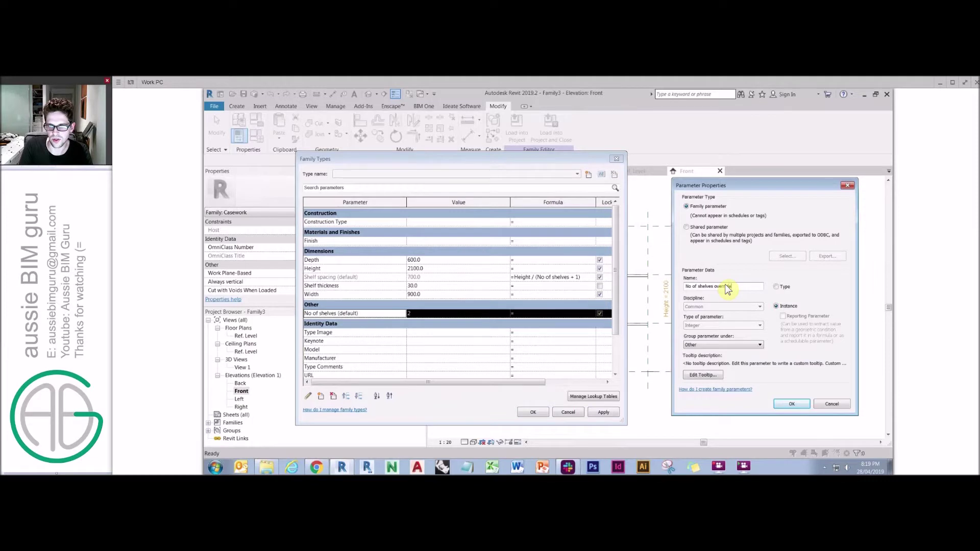
{"action": "left_click", "coordinate": [792, 404]}
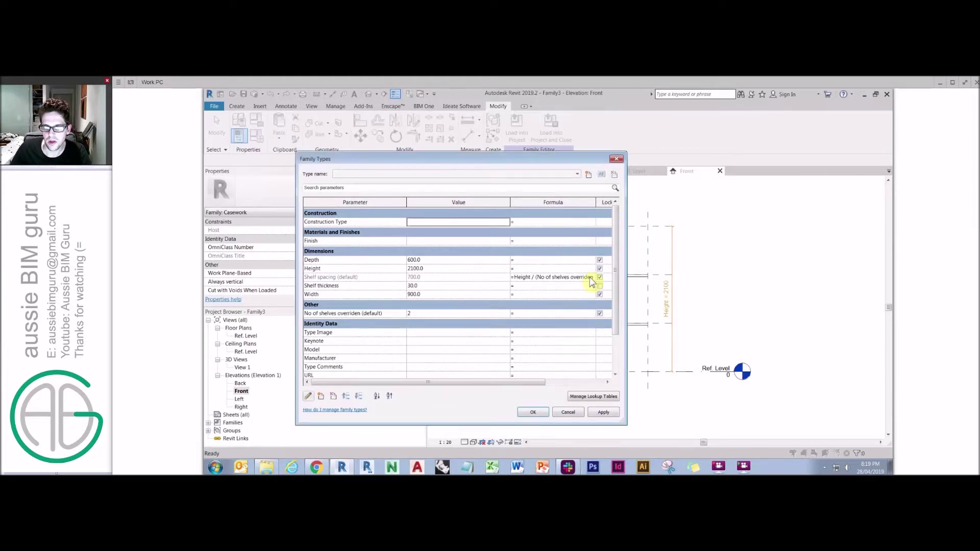
- Add an Integer instance family parameter named "No of shelves", grouped under Other
{"action": "left_click", "coordinate": [321, 396]}
{"action": "type", "text": "No of "}
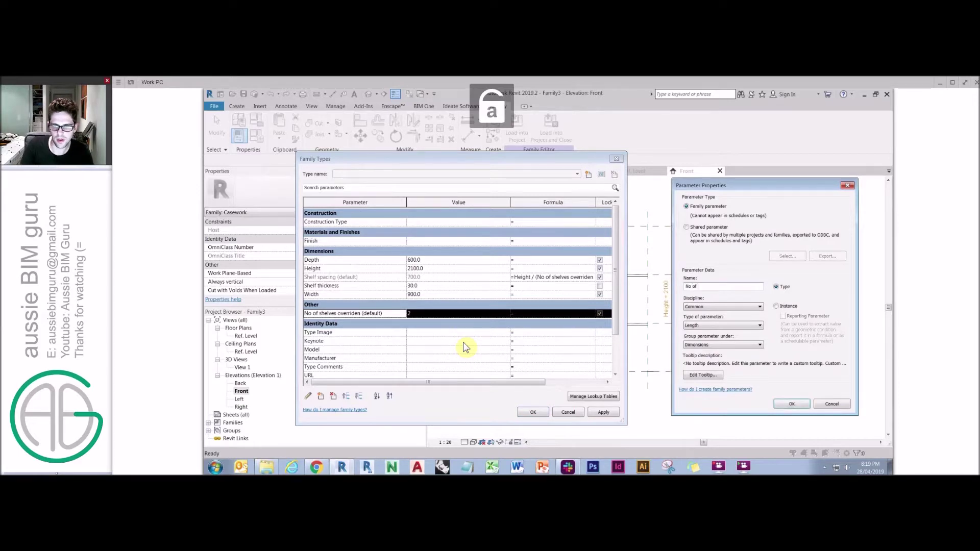
{"action": "type", "text": "shelves"}
{"action": "left_click", "coordinate": [788, 307]}
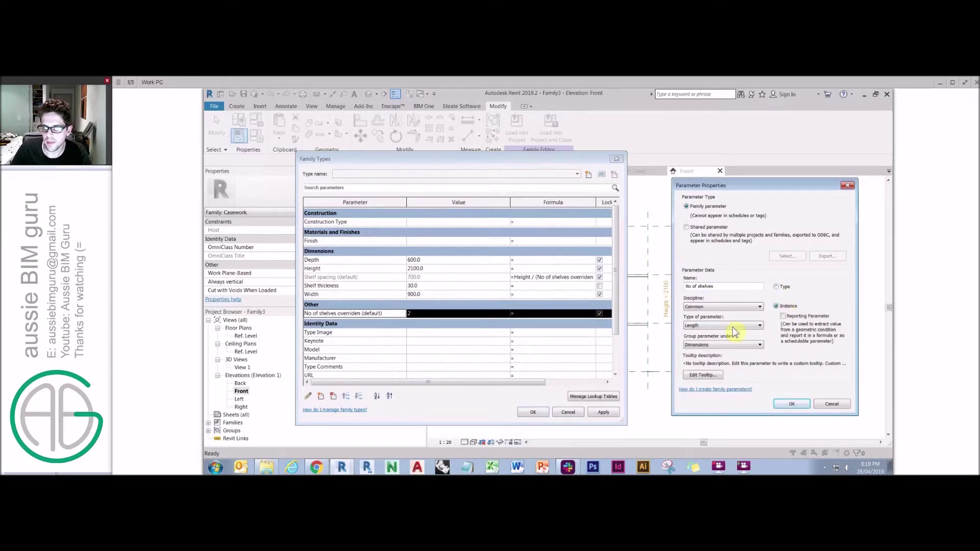
{"action": "left_click", "coordinate": [730, 325]}
{"action": "left_click", "coordinate": [713, 338]}
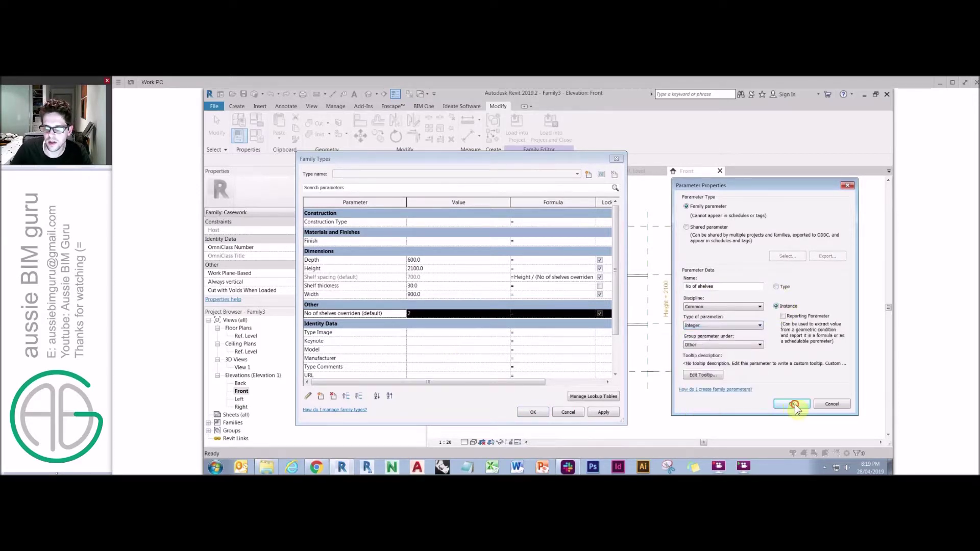
{"action": "left_click", "coordinate": [792, 404]}
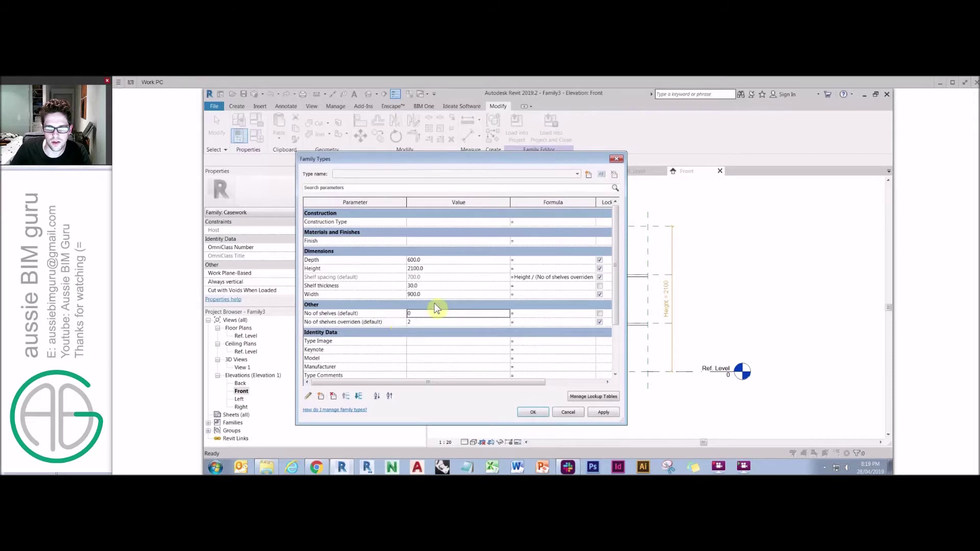
- Set No of shelves to 2 and give No of shelves overriden the formula if(No of shelves < 2, 2, No of shelves)
{"action": "left_click", "coordinate": [337, 313]}
{"action": "left_click_drag", "start_coordinate": [337, 314], "coordinate": [303, 314]}
{"action": "left_click", "coordinate": [529, 322]}
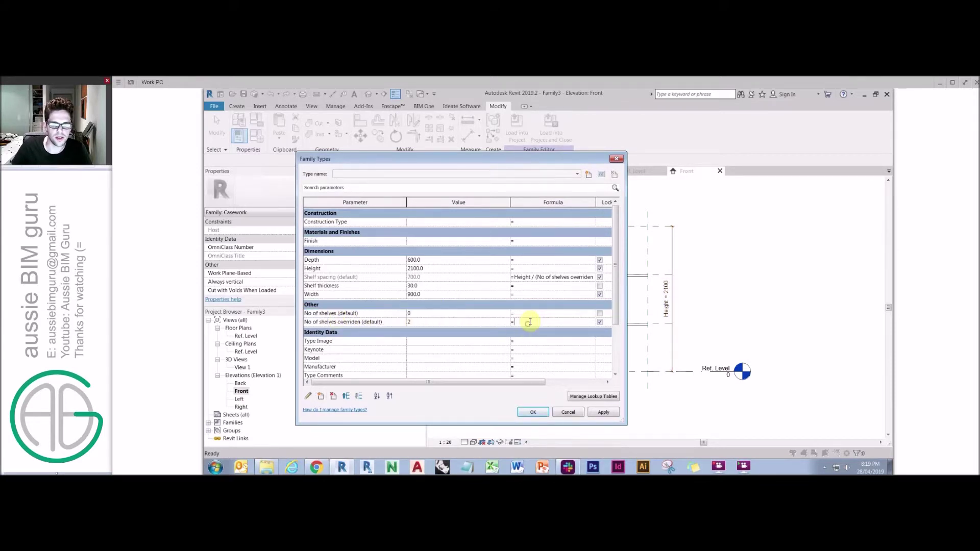
{"action": "left_click", "coordinate": [428, 312]}
{"action": "type", "text": "2, 2,"}
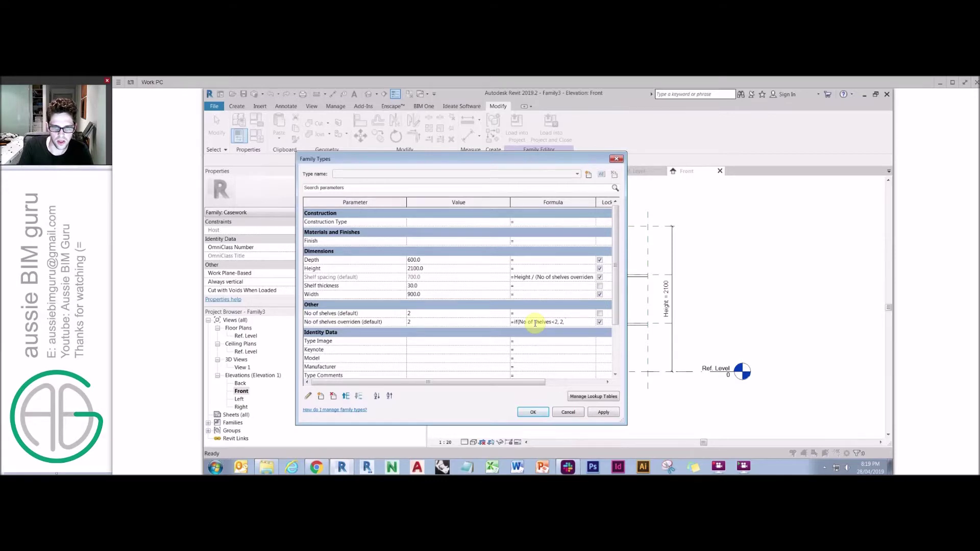
{"action": "type", "text": "No of shelves)"}
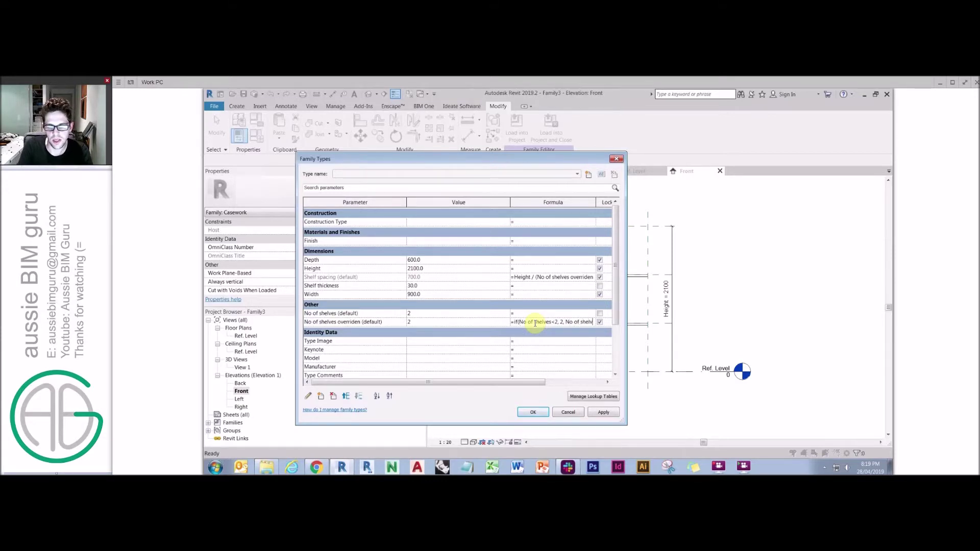
- Test the override formula by entering 1 and then 3 for No of shelves, and apply the value 3
{"action": "left_click", "coordinate": [452, 315]}
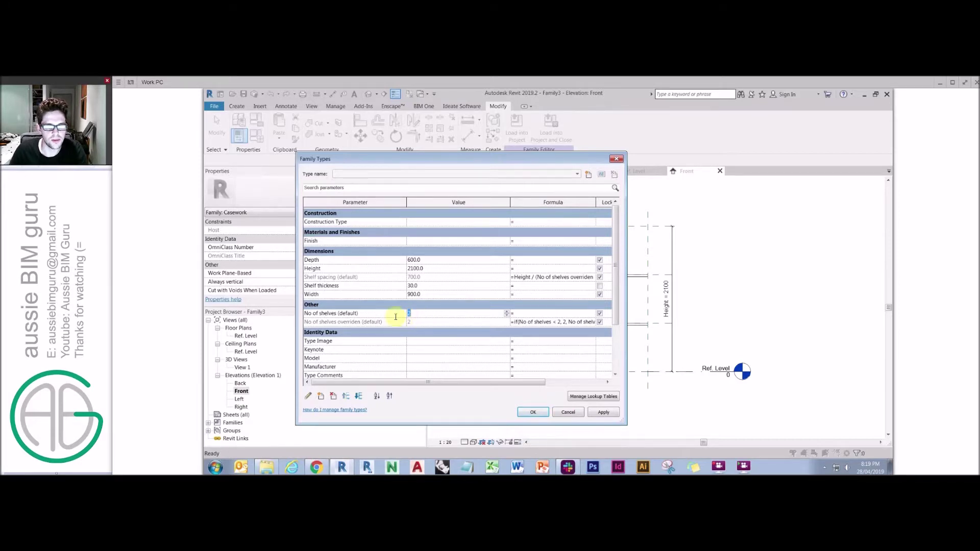
{"action": "type", "text": "1"}
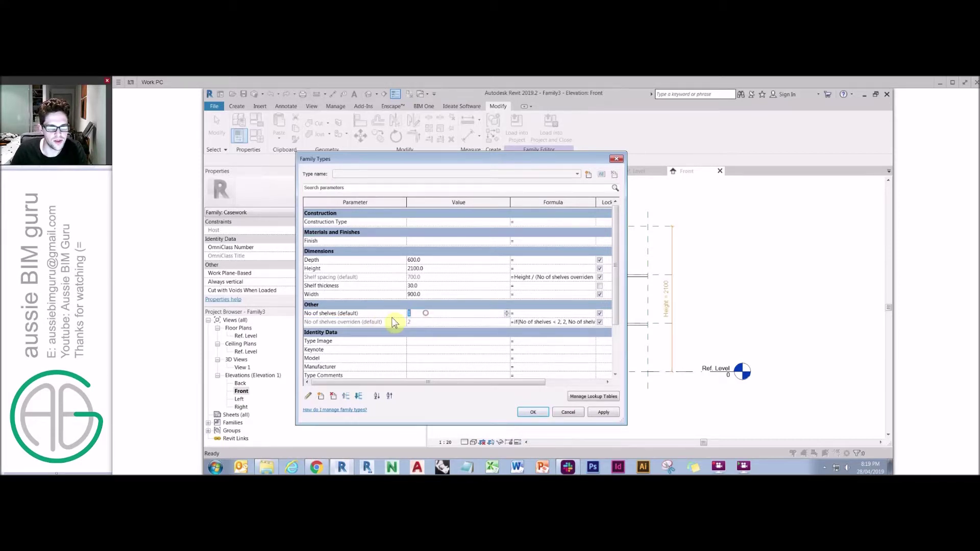
{"action": "type", "text": "3"}
{"action": "left_click", "coordinate": [394, 322]}
{"action": "left_click", "coordinate": [398, 311]}
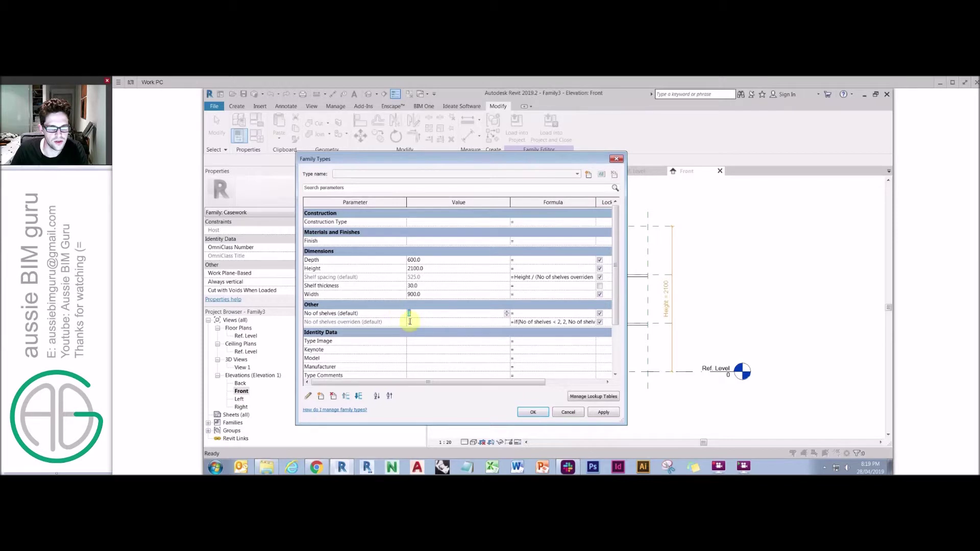
{"action": "left_click", "coordinate": [604, 413]}
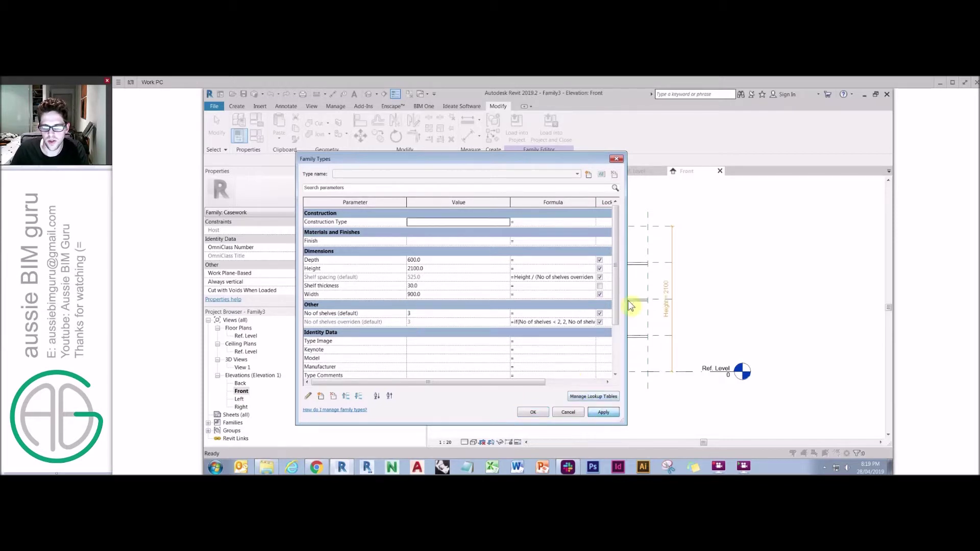
- Set No of shelves to 1, apply it and return to the Front elevation
{"action": "left_click", "coordinate": [426, 314]}
{"action": "left_click", "coordinate": [604, 412]}
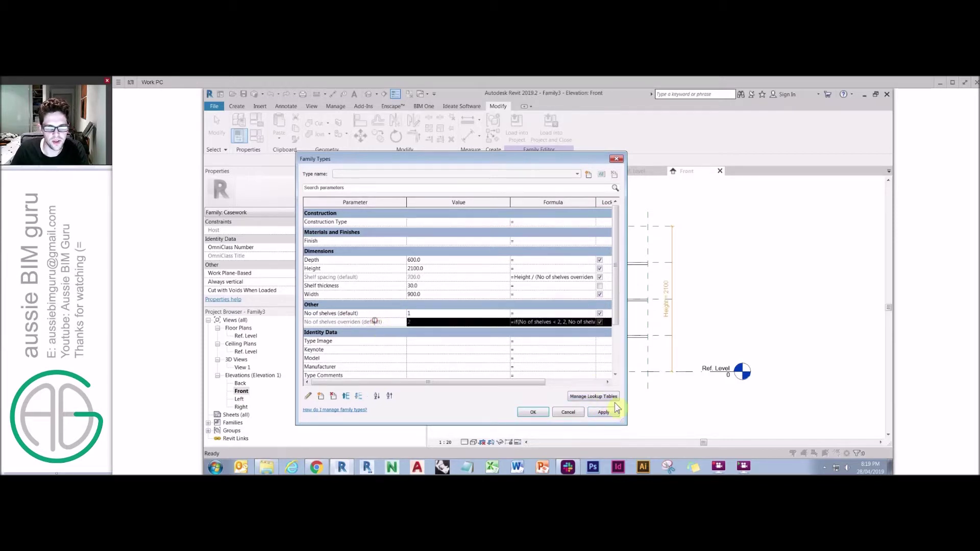
{"action": "left_click", "coordinate": [533, 412]}
{"action": "left_click", "coordinate": [748, 299]}
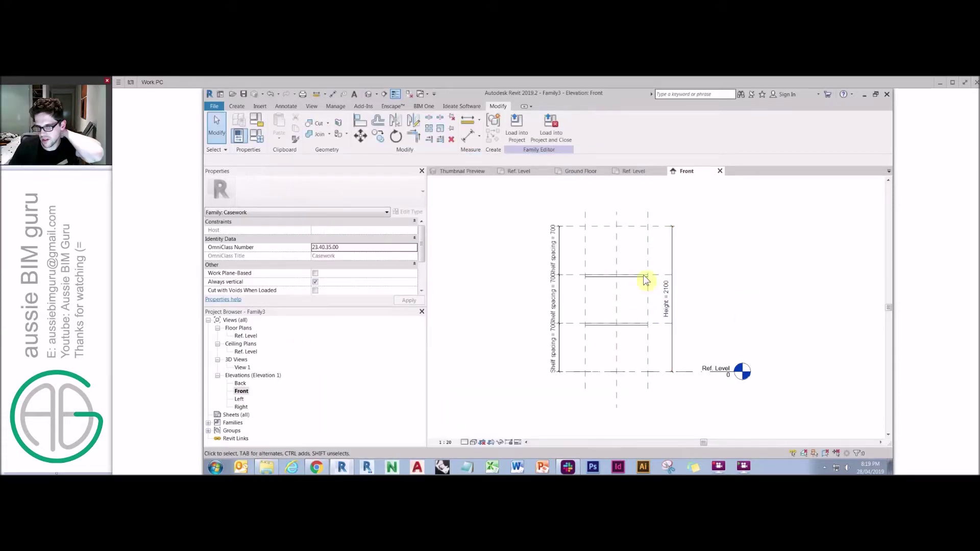
- Set No of shelves to 3, then delete the uppermost Shelf spacing dimension in the Front elevation
{"action": "left_click", "coordinate": [554, 344]}
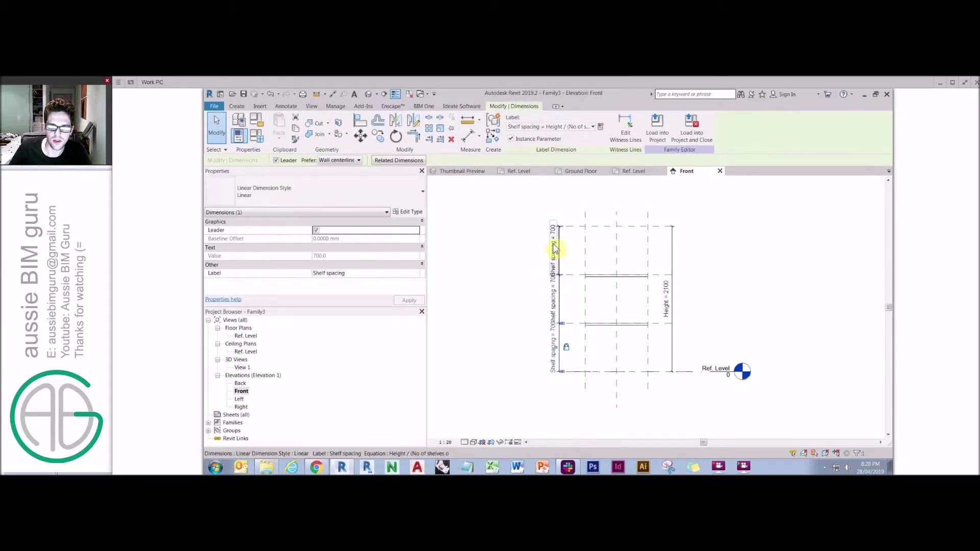
{"action": "left_click", "coordinate": [519, 265]}
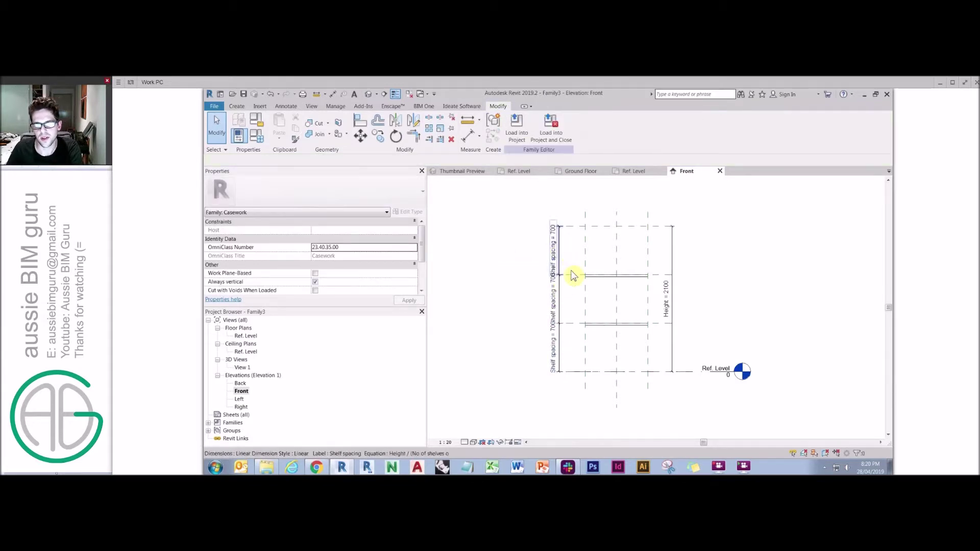
{"action": "left_click", "coordinate": [258, 137]}
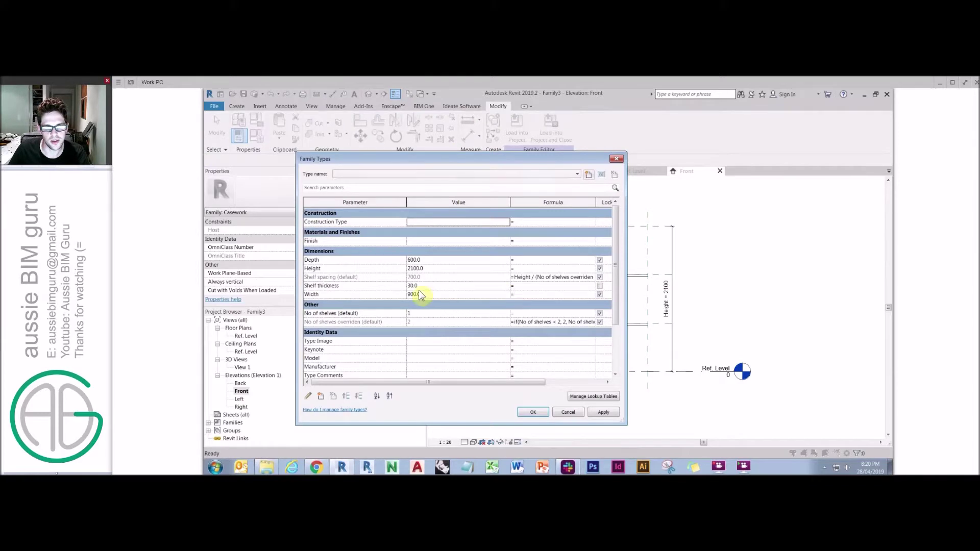
{"action": "left_click", "coordinate": [532, 412]}
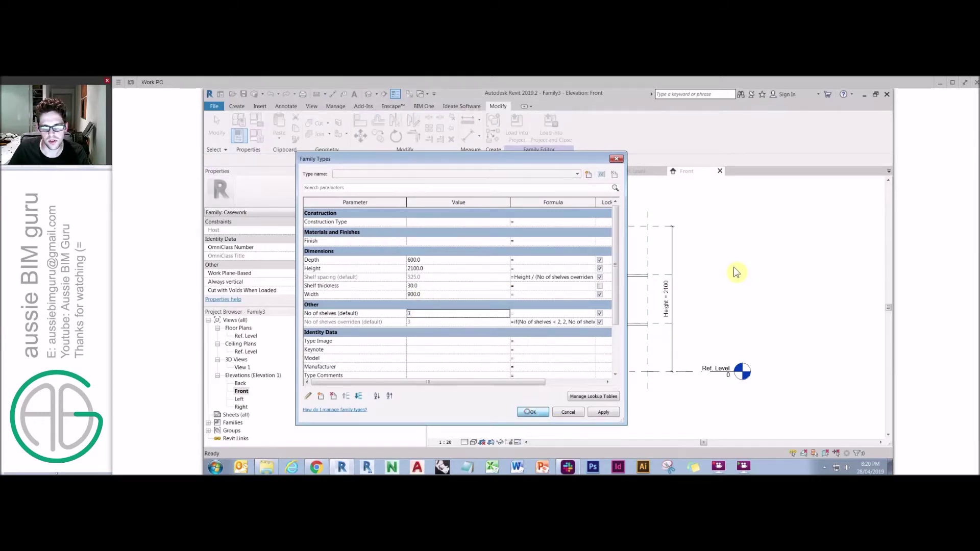
{"action": "left_click", "coordinate": [571, 266]}
{"action": "key", "text": "Delete"}
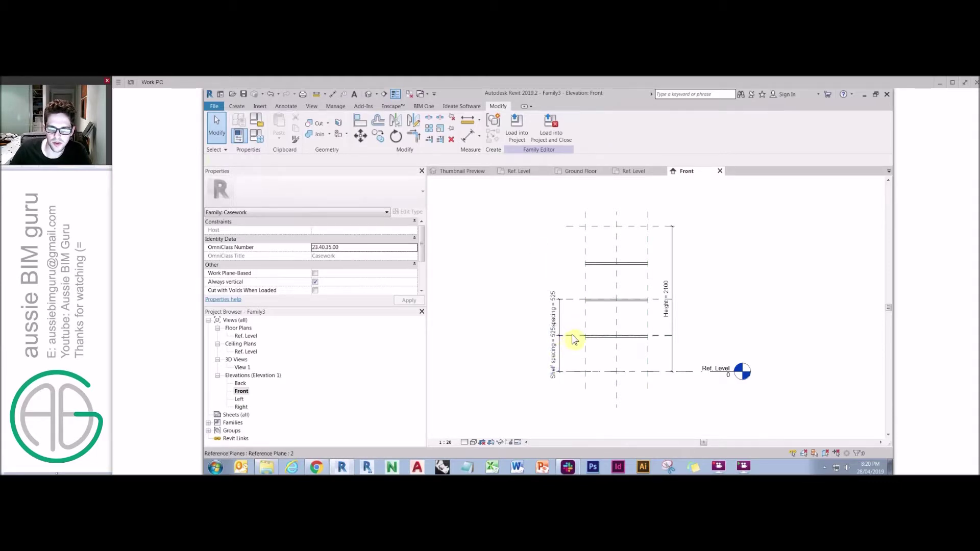
- Test No of shelves at 0, then set it to 2 and accept the family types
{"action": "left_click", "coordinate": [252, 137]}
{"action": "left_click", "coordinate": [416, 315]}
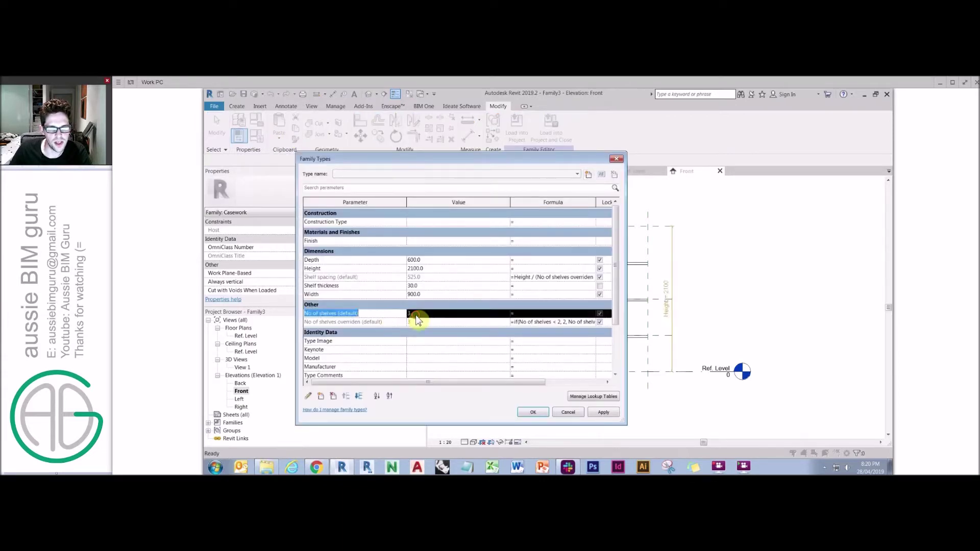
{"action": "type", "text": "0"}
{"action": "key", "text": "Return"}
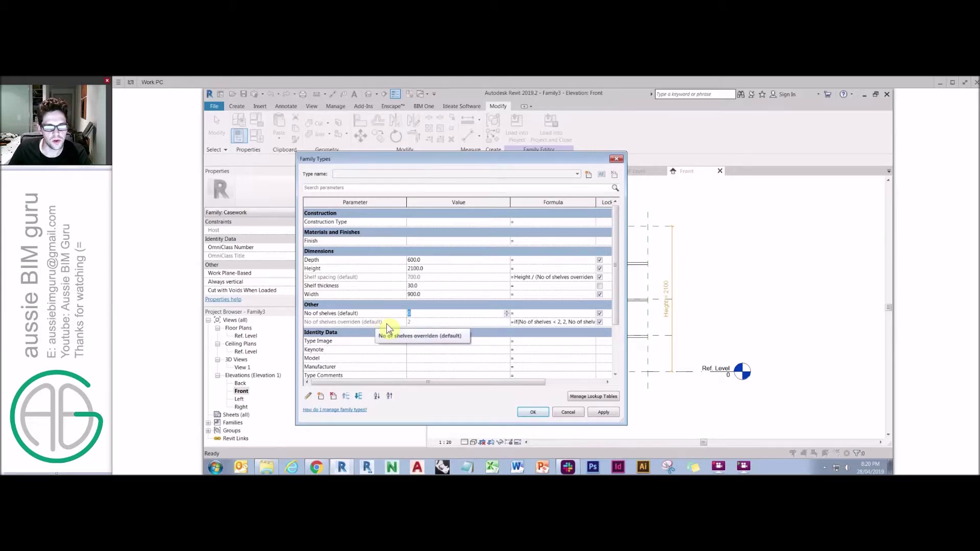
{"action": "type", "text": "2"}
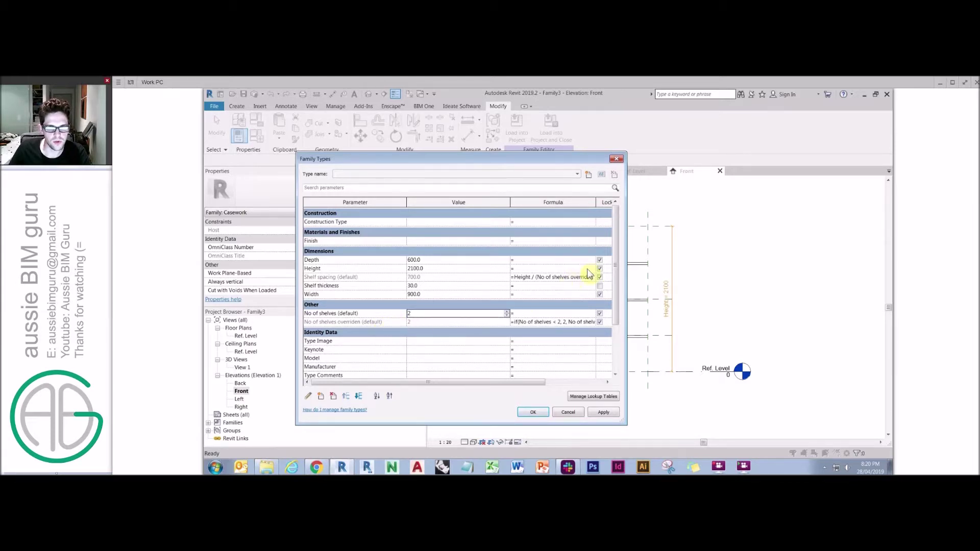
{"action": "left_click", "coordinate": [568, 278]}
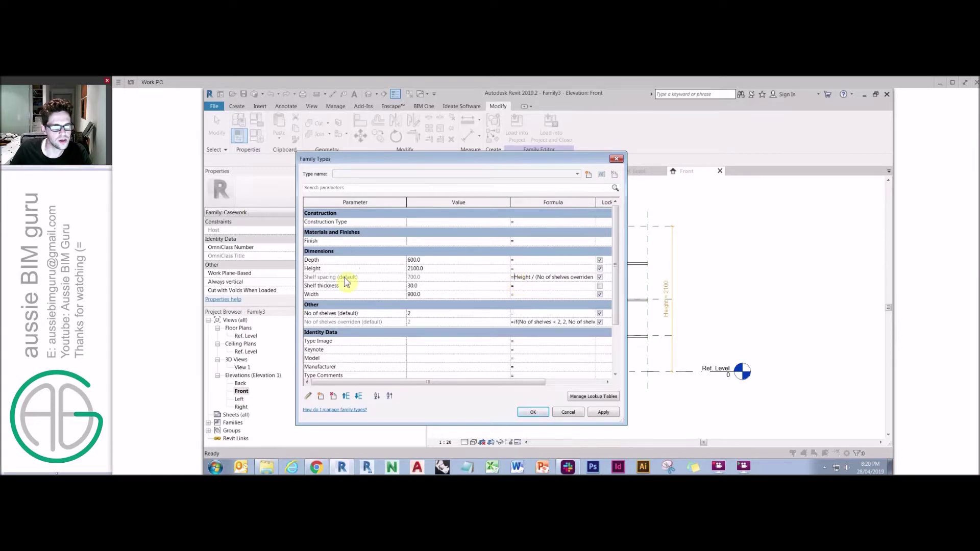
{"action": "left_click", "coordinate": [532, 411]}
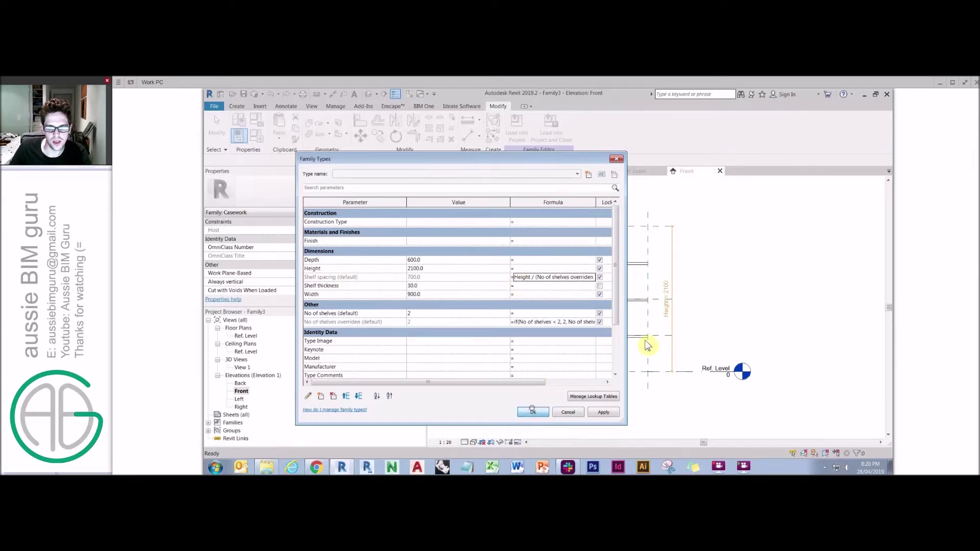
- Open the lower shelf's array group for editing in the Front elevation and select its nested shelf
{"action": "left_click", "coordinate": [617, 330]}
{"action": "double_click", "coordinate": [247, 336]}
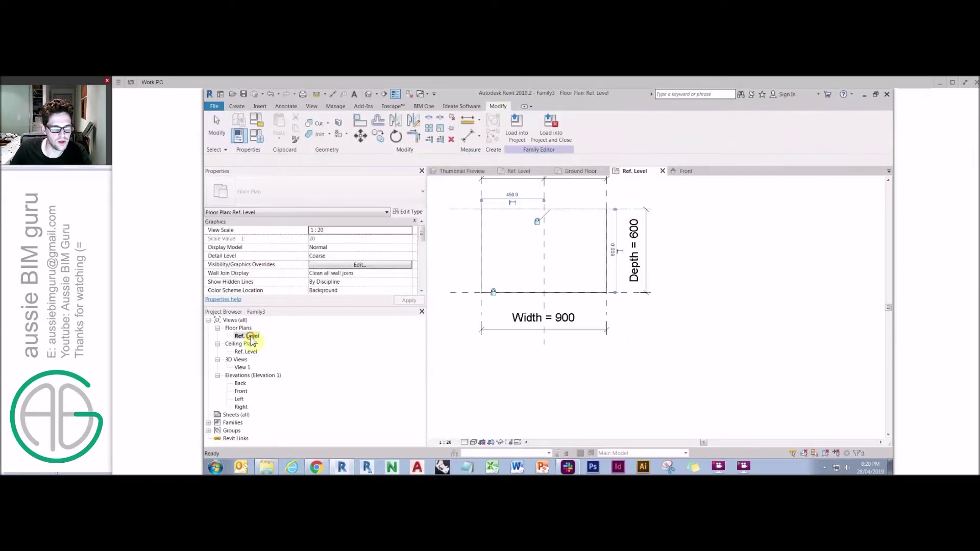
{"action": "double_click", "coordinate": [241, 391]}
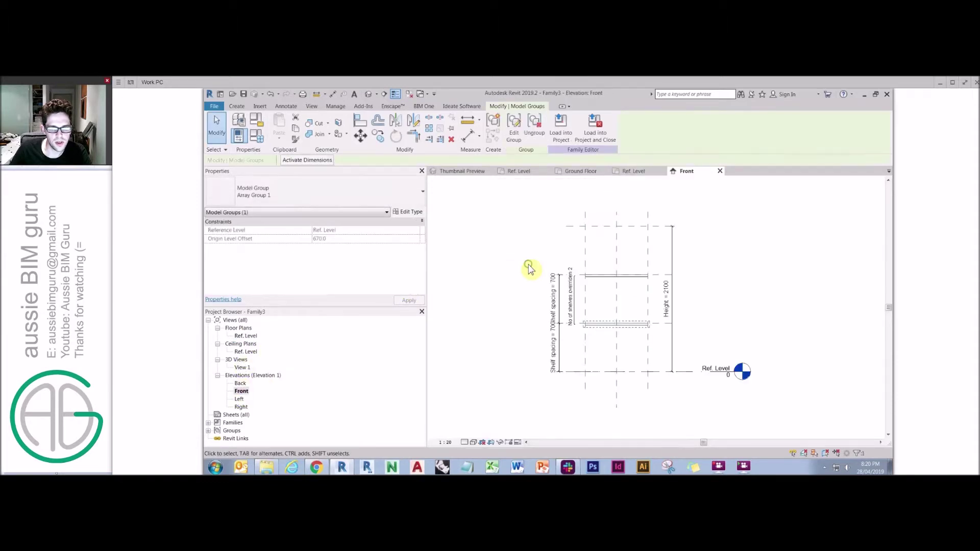
{"action": "double_click", "coordinate": [597, 328]}
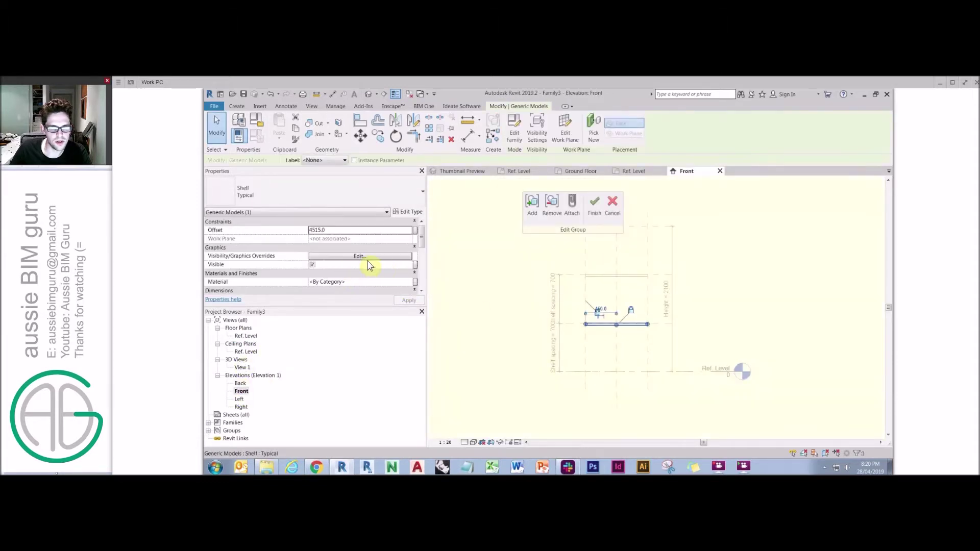
- Associate the shelf's Visible property with a new instance parameter Shelves more than 1 grouped under Visibility, and finish the group edit
{"action": "left_click", "coordinate": [415, 265]}
{"action": "key", "text": "Return"}
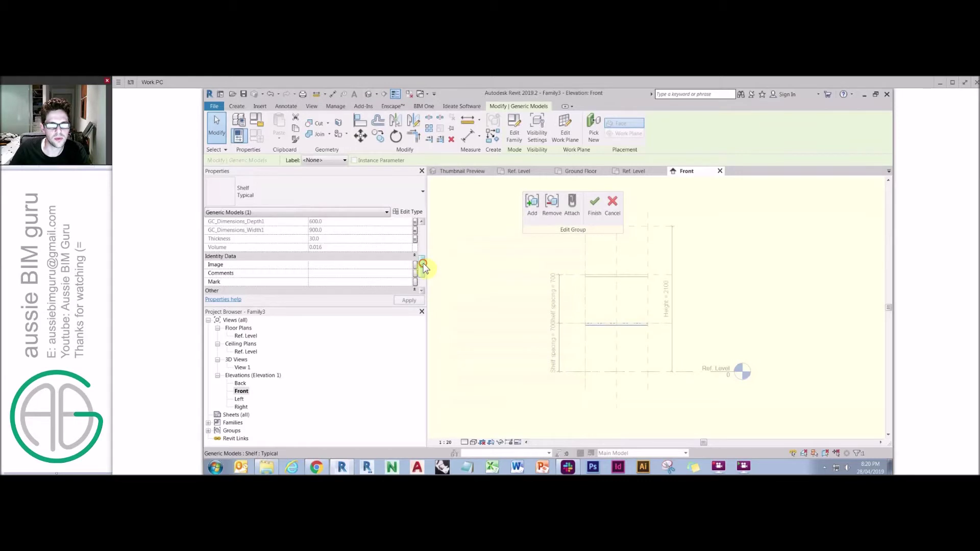
{"action": "left_click", "coordinate": [422, 240]}
{"action": "key", "text": "Caps_Lock"}
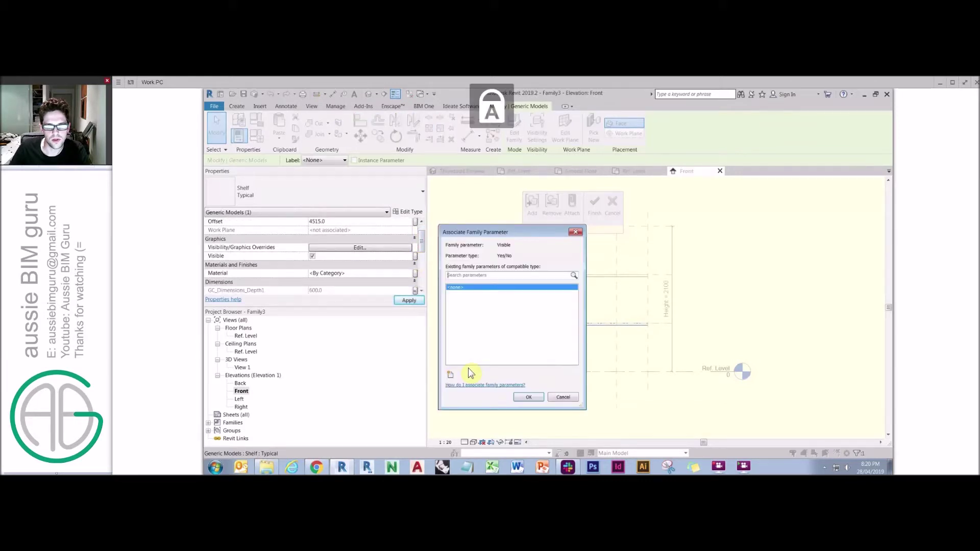
{"action": "left_click", "coordinate": [451, 375]}
{"action": "key", "text": "Caps_Lock"}
{"action": "type", "text": "Shelve"}
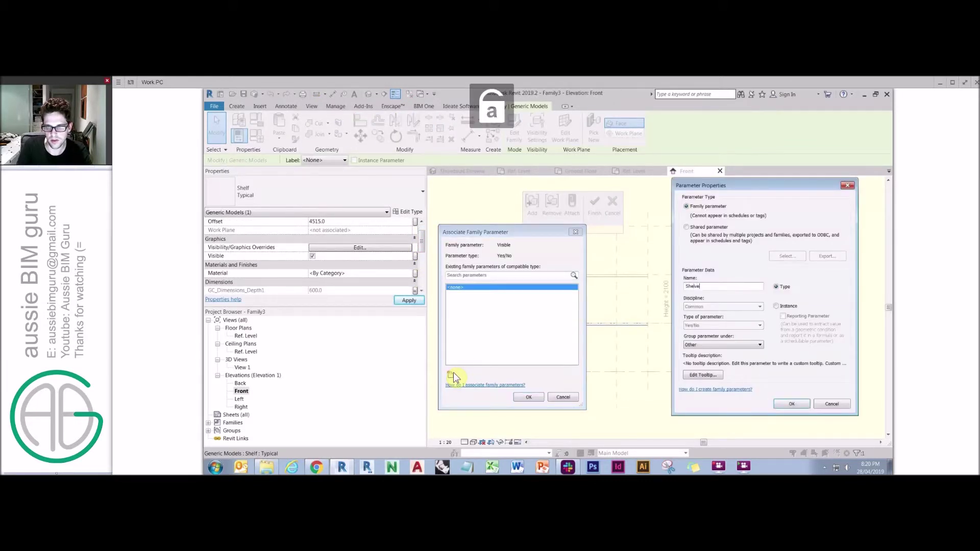
{"action": "type", "text": "s more than"}
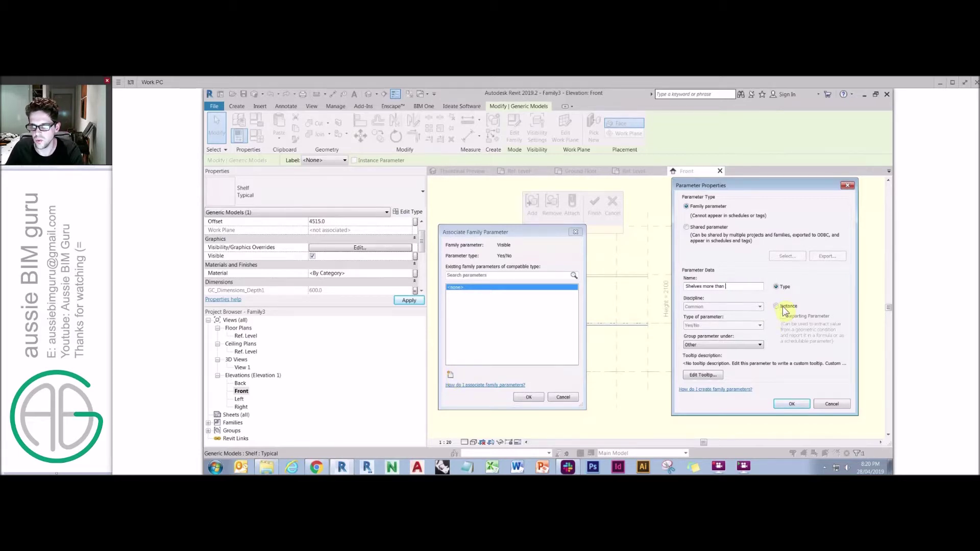
{"action": "left_click", "coordinate": [733, 346]}
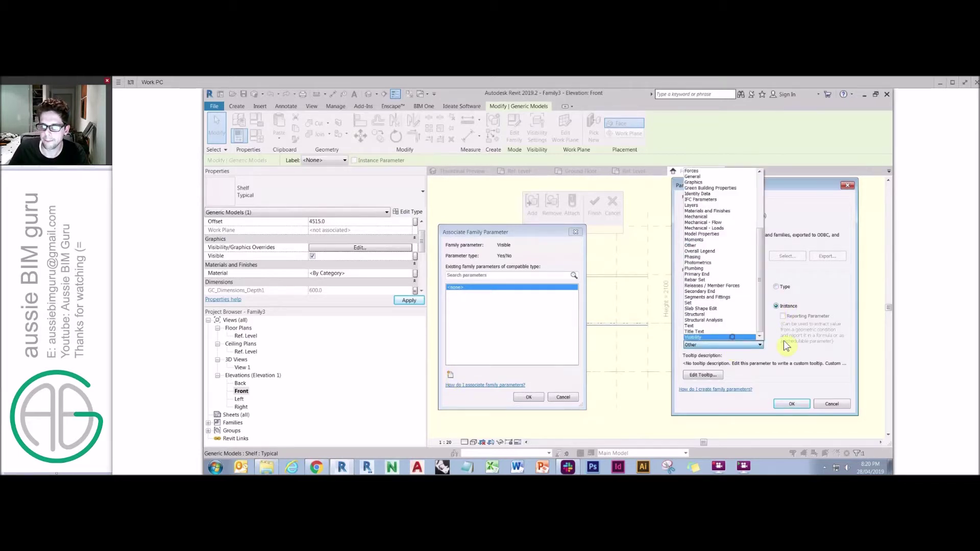
{"action": "left_click", "coordinate": [727, 337]}
{"action": "left_click", "coordinate": [791, 404]}
{"action": "left_click", "coordinate": [529, 397]}
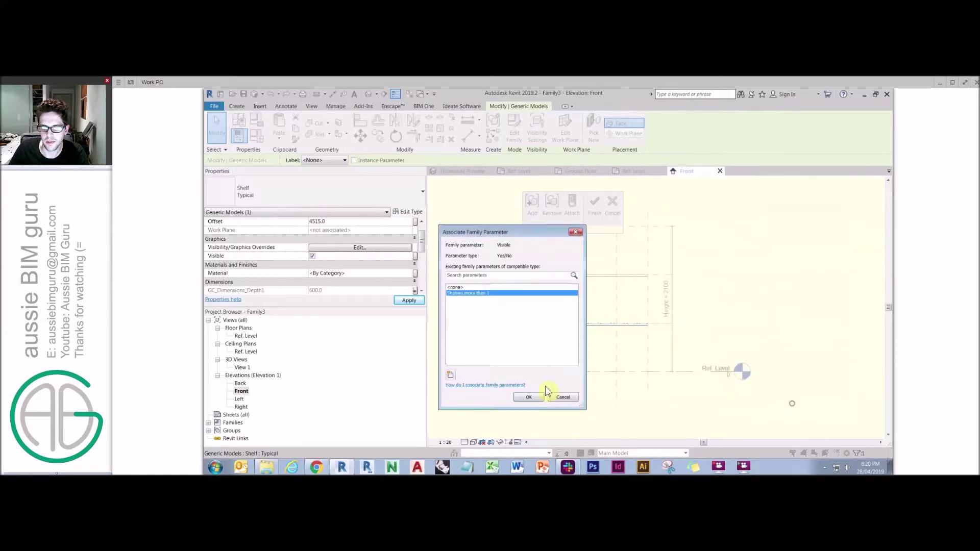
{"action": "left_click", "coordinate": [594, 205]}
- Give Shelves more than 1 the formula No of shelves > 1 and accept the family types with No of shelves at 1
{"action": "left_click", "coordinate": [256, 135]}
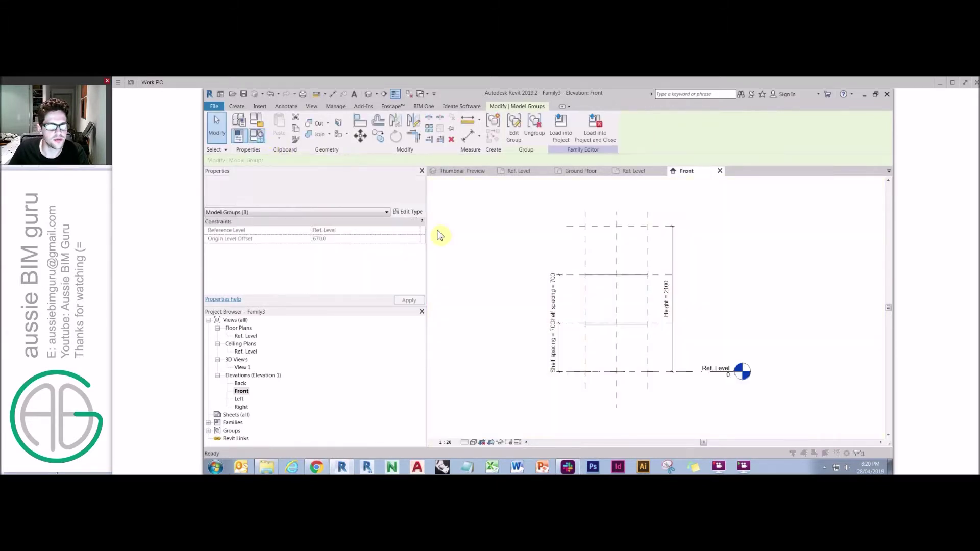
{"action": "left_click", "coordinate": [357, 341]}
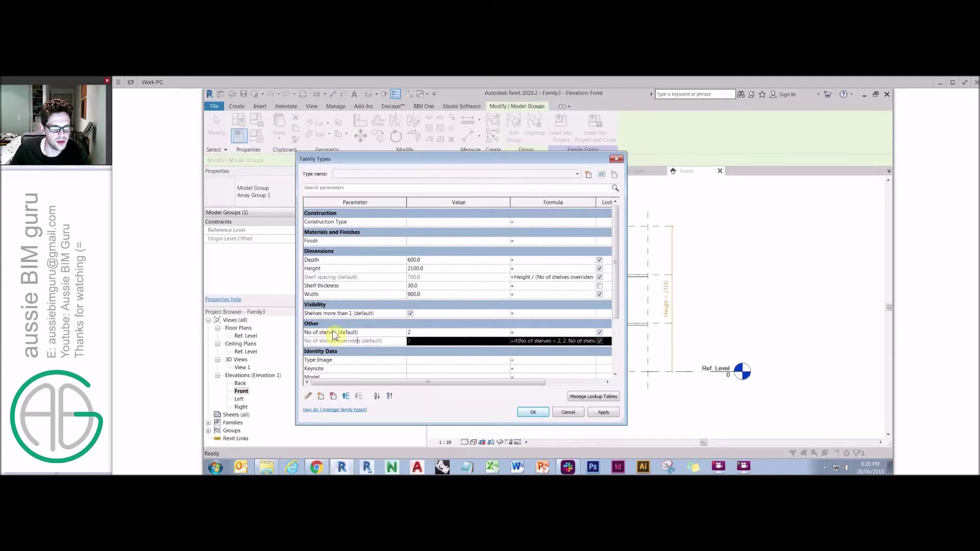
{"action": "left_click", "coordinate": [336, 333]}
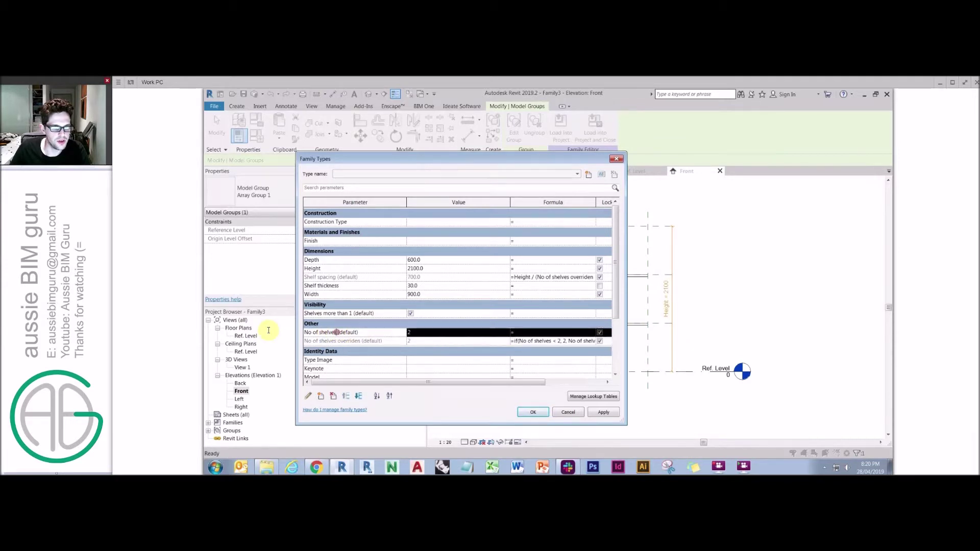
{"action": "left_click", "coordinate": [538, 313]}
{"action": "left_click", "coordinate": [545, 270]}
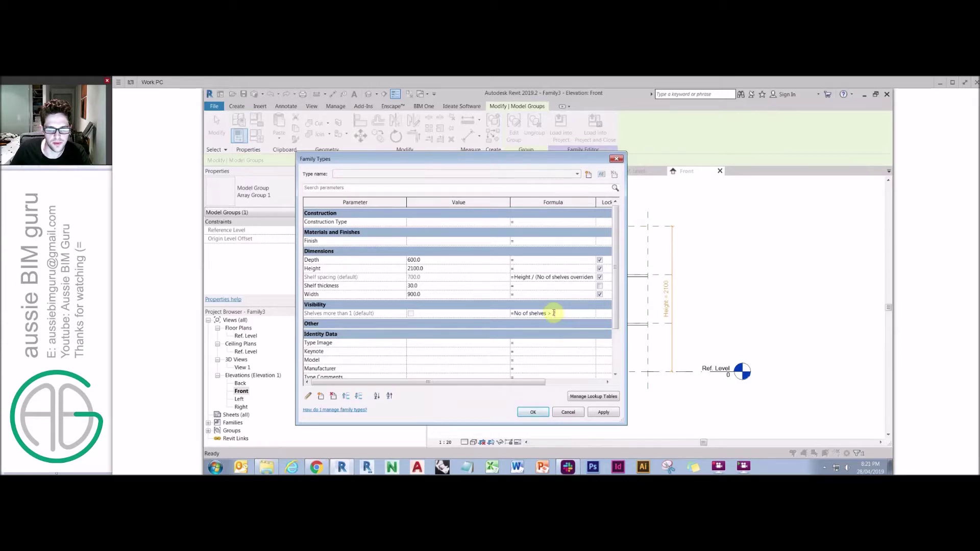
{"action": "left_click", "coordinate": [552, 261]}
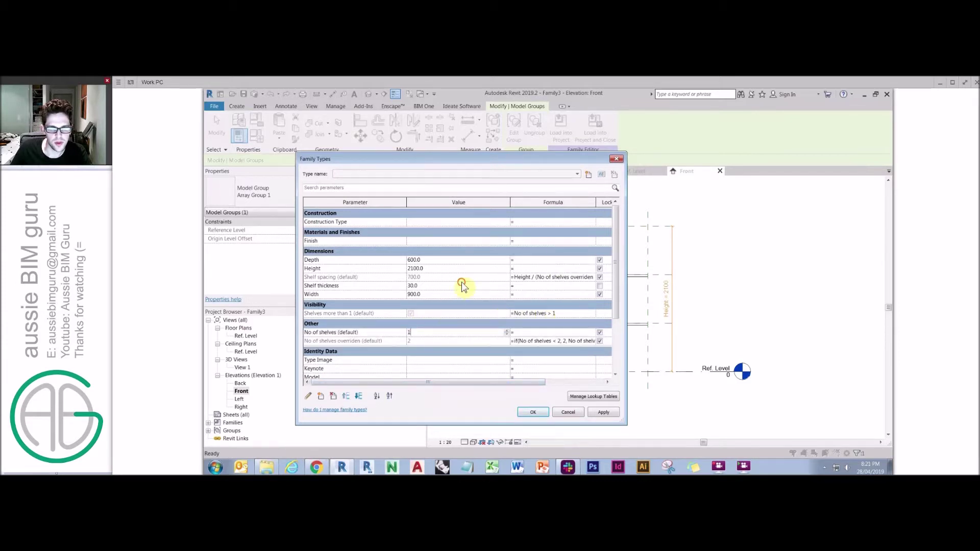
{"action": "left_click", "coordinate": [534, 412]}
- Check the shelves' visibility in the Front elevation by turning Preview Visibility on and back off
{"action": "left_click", "coordinate": [515, 442]}
{"action": "left_click", "coordinate": [528, 430]}
{"action": "left_click", "coordinate": [516, 442]}
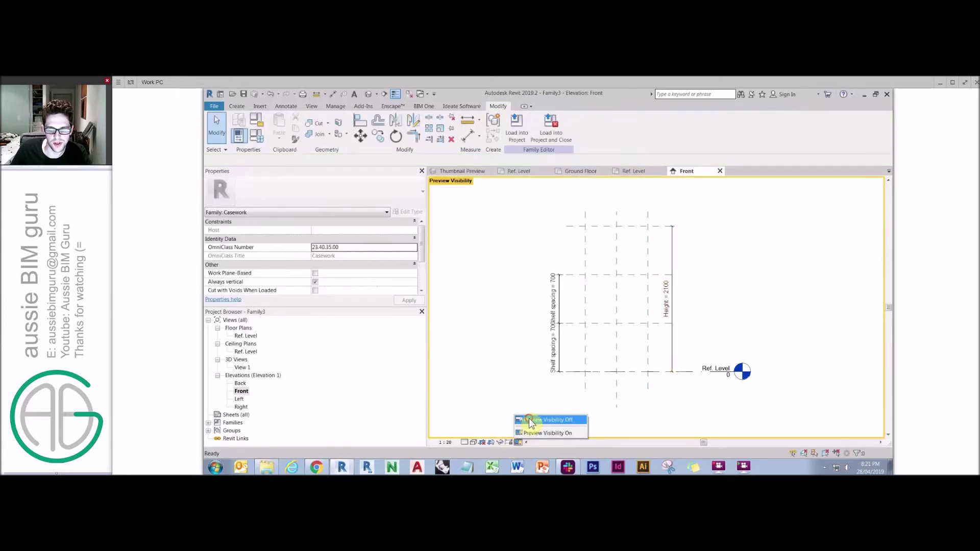
{"action": "left_click", "coordinate": [529, 420]}
- Copy a shelf group to just below the cabinet outline in the Ref. Level floor plan and ungroup the copy
{"action": "left_click", "coordinate": [247, 336]}
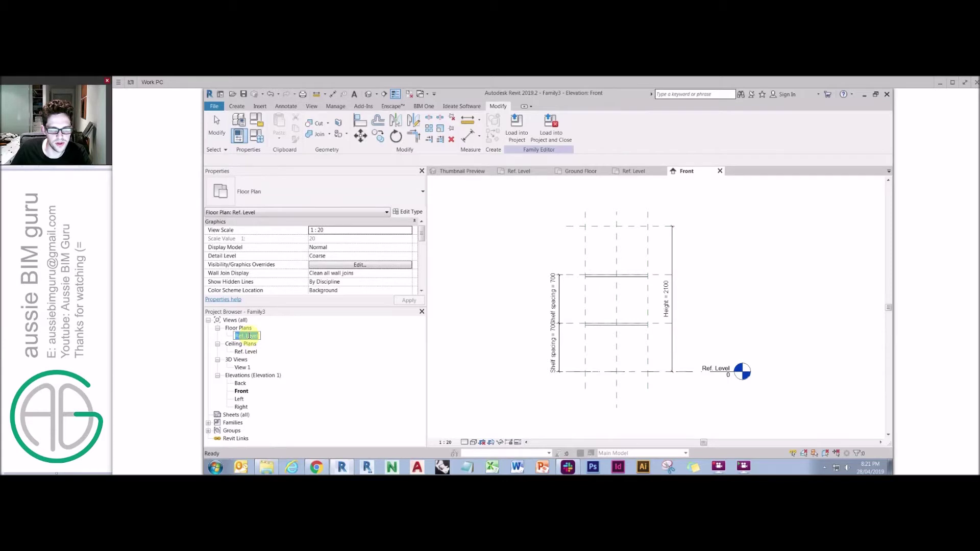
{"action": "double_click", "coordinate": [247, 336]}
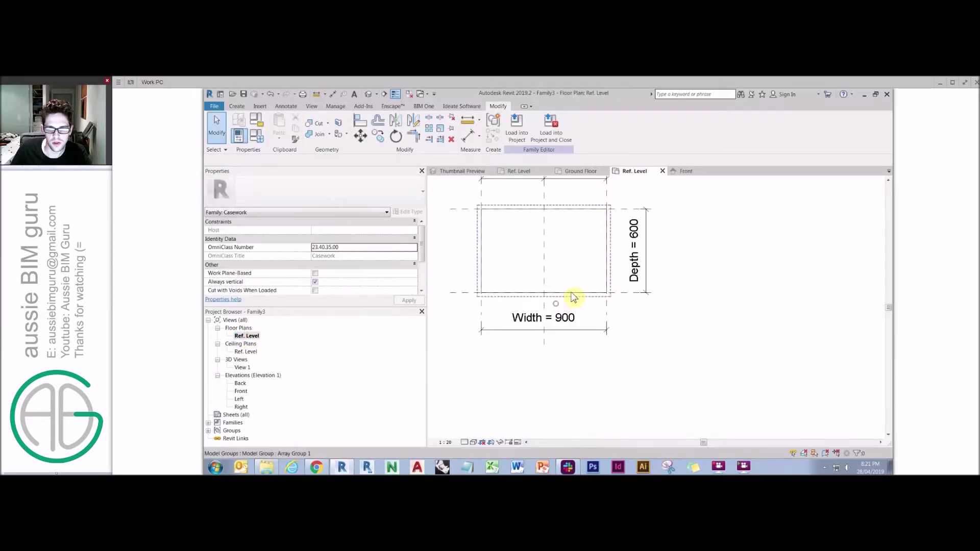
{"action": "left_click", "coordinate": [573, 297]}
{"action": "scroll", "coordinate": [573, 296], "scroll_direction": "down", "scroll_amount": 2}
{"action": "left_click_drag", "start_coordinate": [572, 294], "coordinate": [652, 359]}
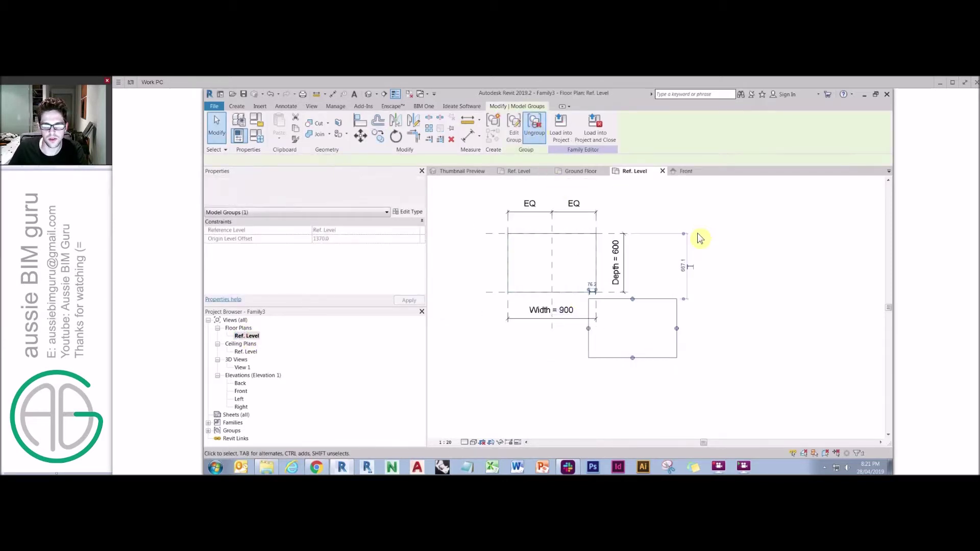
{"action": "left_click", "coordinate": [684, 264]}
- Associate the copied shelf's Visible property with a new instance parameter named Shelves 1
{"action": "left_click", "coordinate": [415, 265]}
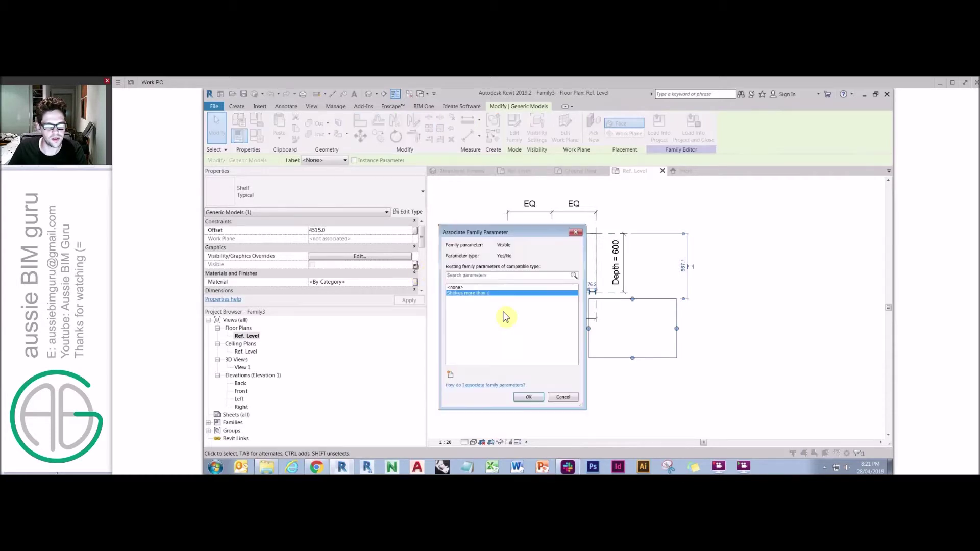
{"action": "left_click", "coordinate": [450, 376]}
{"action": "type", "text": "Shelv"}
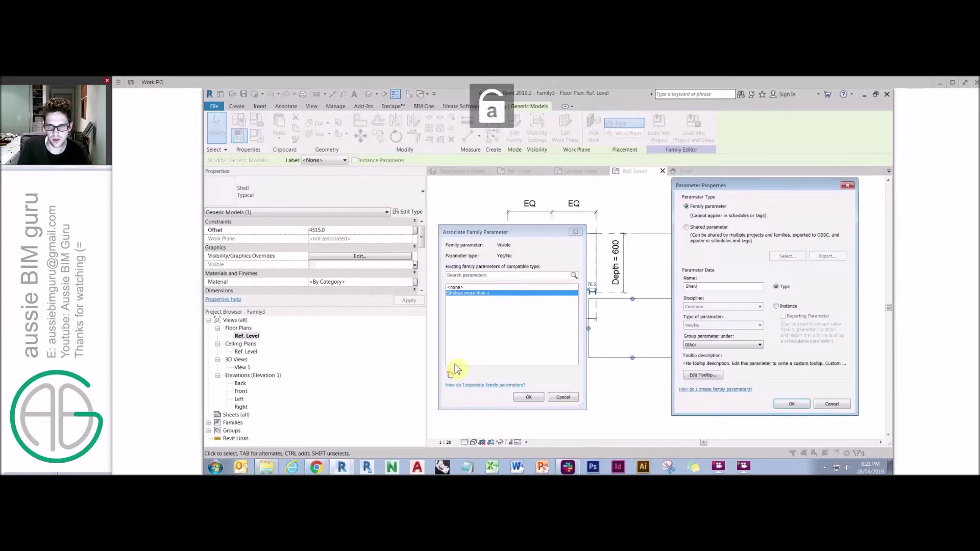
{"action": "type", "text": "es 1"}
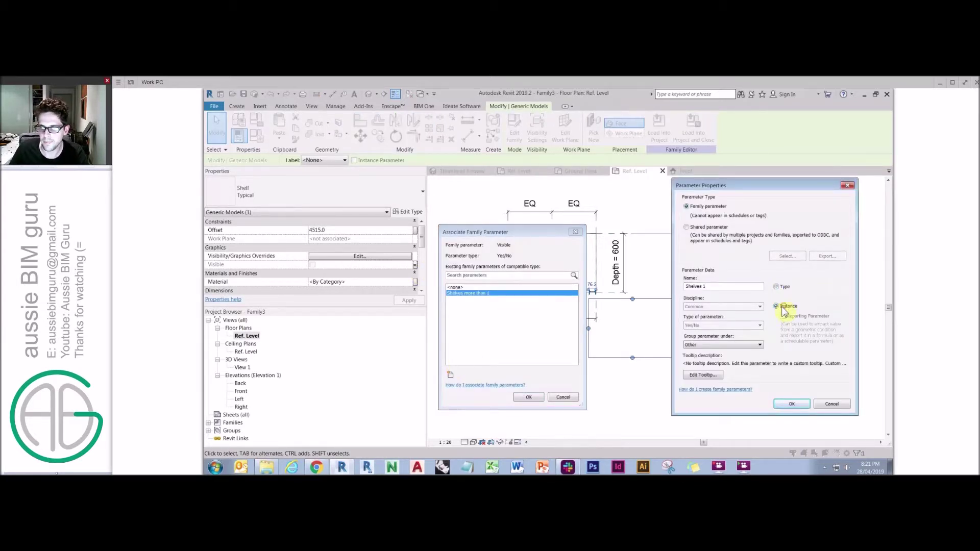
{"action": "left_click", "coordinate": [781, 403]}
{"action": "left_click", "coordinate": [530, 398]}
- Align the copied shelf's left edge with the left reference plane in the floor plan
{"action": "key", "text": "a"}
{"action": "key", "text": "l"}
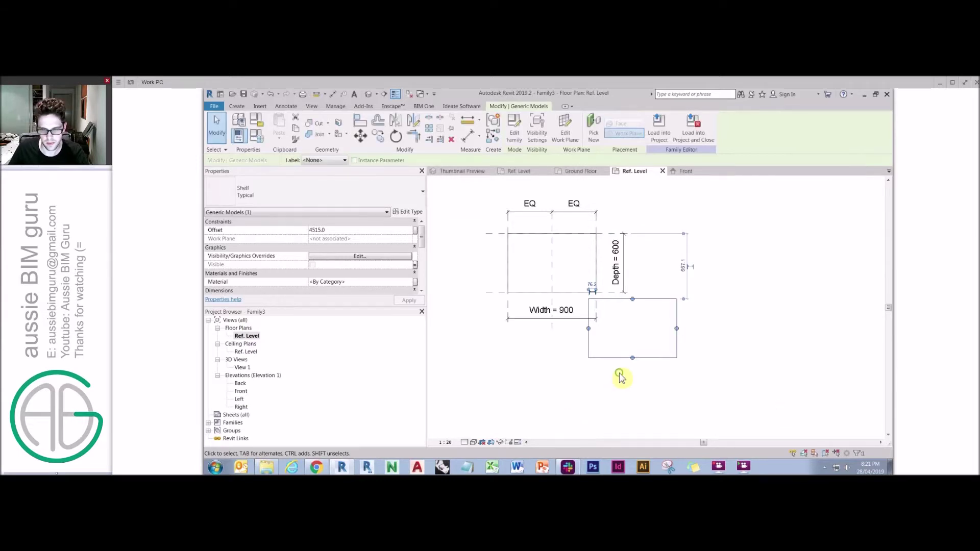
{"action": "left_click", "coordinate": [510, 305]}
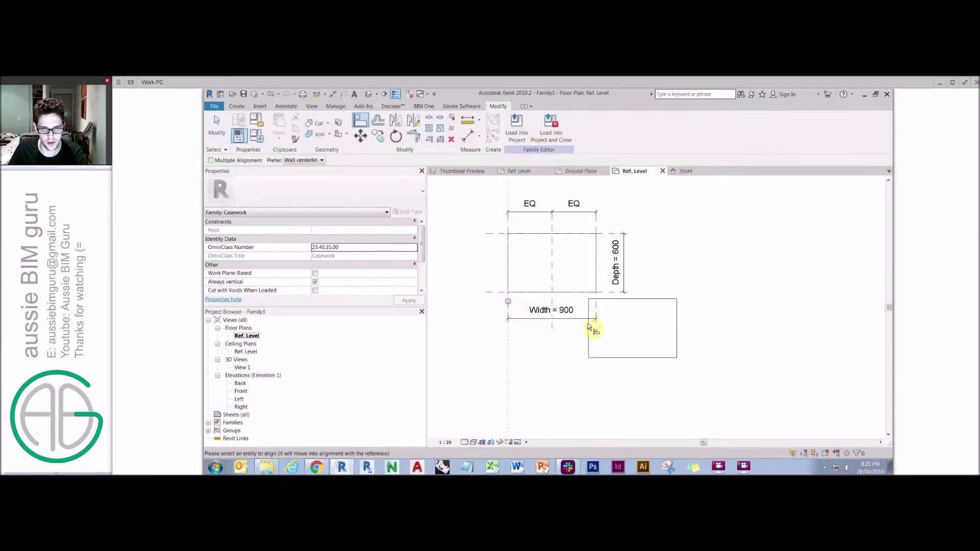
{"action": "left_click", "coordinate": [589, 329]}
{"action": "key", "text": "Escape"}
{"action": "key", "text": "Escape"}
- Move the copied shelf's work plane to the lower shelf's horizontal reference plane in the Front elevation
{"action": "double_click", "coordinate": [242, 392]}
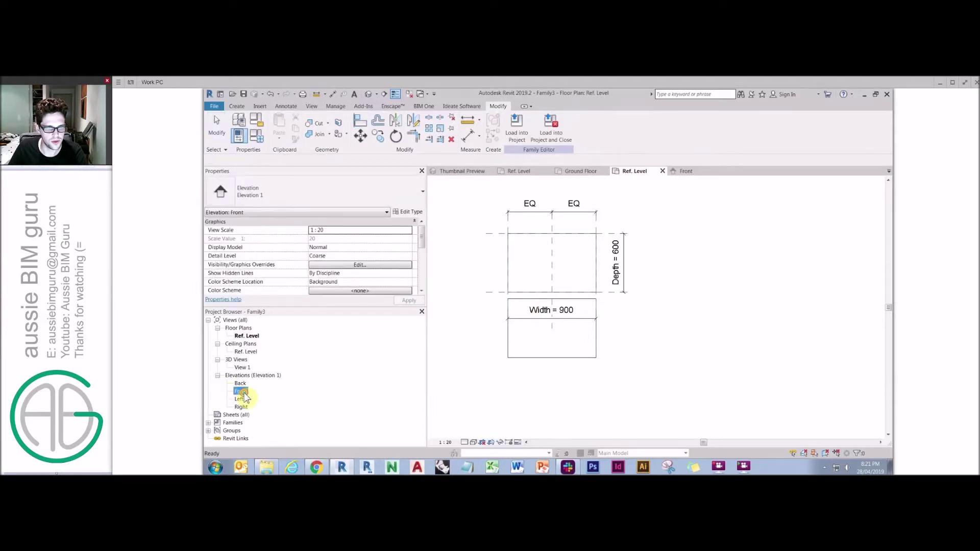
{"action": "double_click", "coordinate": [246, 336]}
{"action": "left_click", "coordinate": [594, 328]}
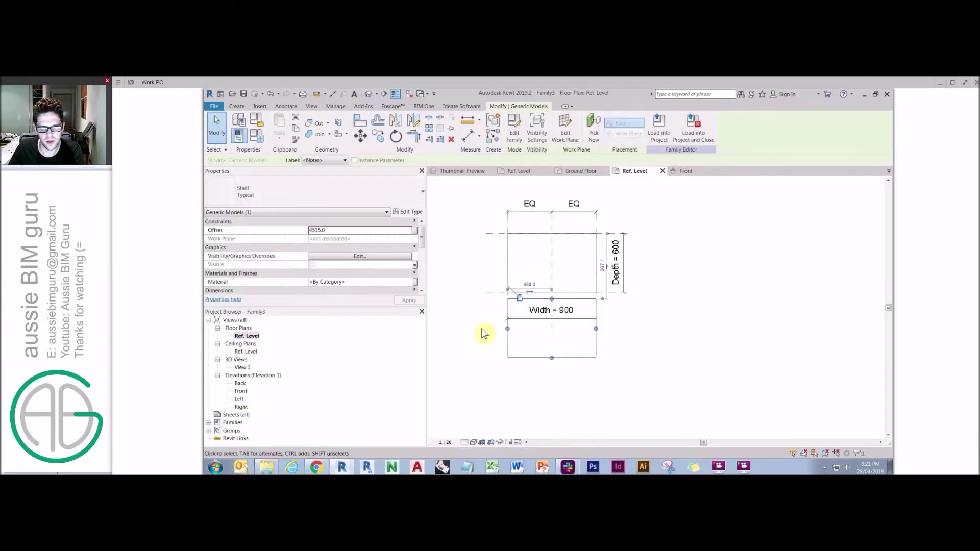
{"action": "double_click", "coordinate": [241, 391]}
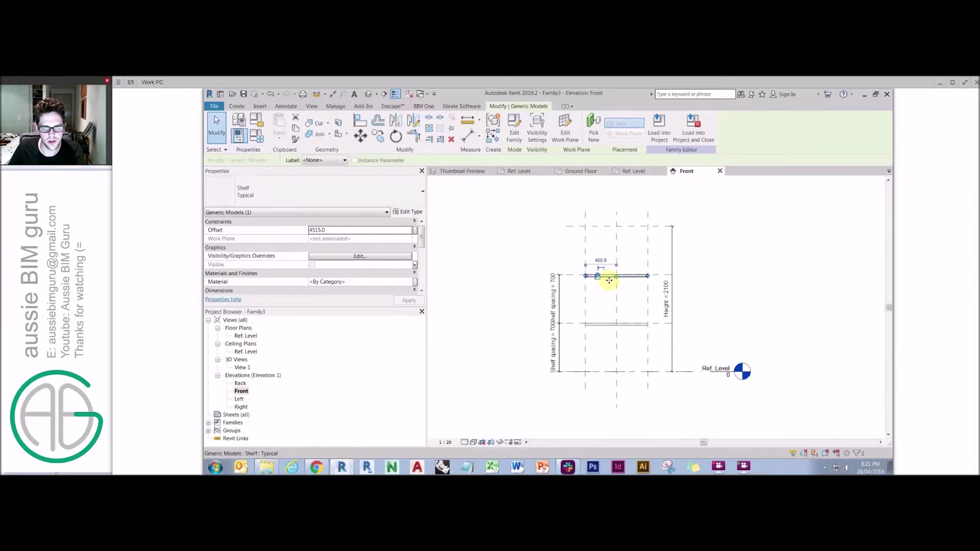
{"action": "left_click", "coordinate": [565, 129]}
{"action": "left_click", "coordinate": [521, 330]}
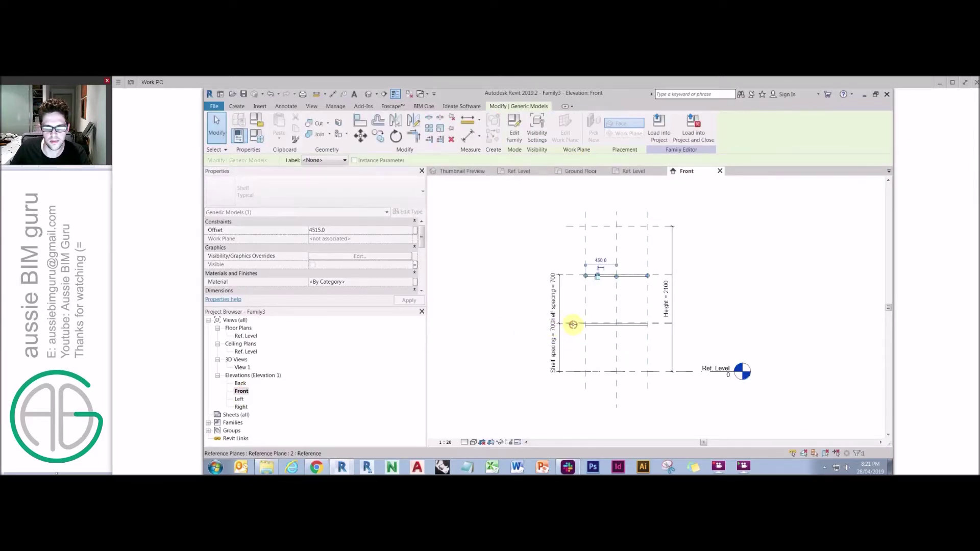
{"action": "left_click", "coordinate": [573, 325]}
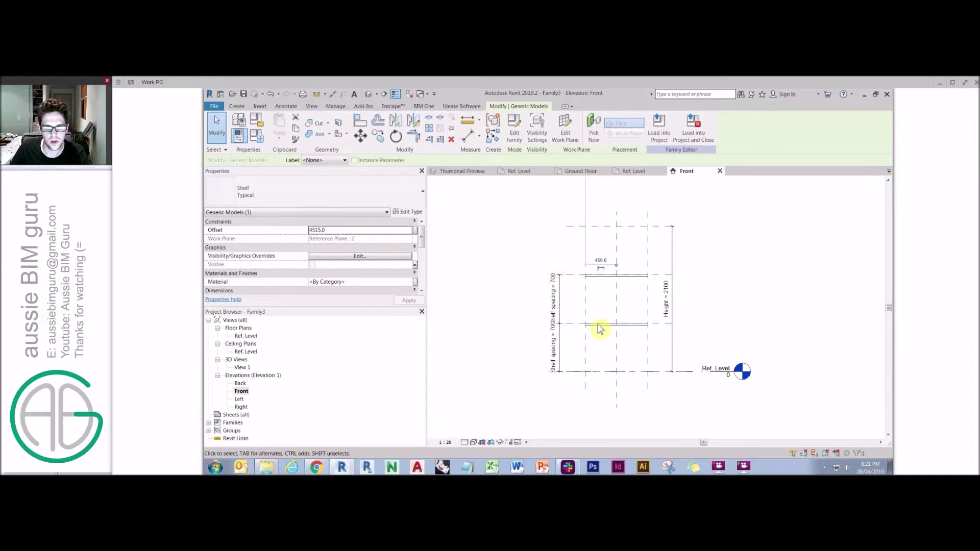
- Set the copied shelf's Offset to 0 and inspect its position in the 3D view
{"action": "double_click", "coordinate": [243, 368]}
{"action": "middle_click_drag", "start_coordinate": [663, 276], "coordinate": [604, 307], "text": "shift"}
{"action": "left_click", "coordinate": [337, 231]}
{"action": "type", "text": "0"}
{"action": "key", "text": "Return"}
{"action": "middle_click_drag", "start_coordinate": [597, 235], "coordinate": [597, 219], "text": "shift"}
- Align the copied shelf's back edge with the Back reference plane in the Ref. Level floor plan
{"action": "double_click", "coordinate": [246, 336]}
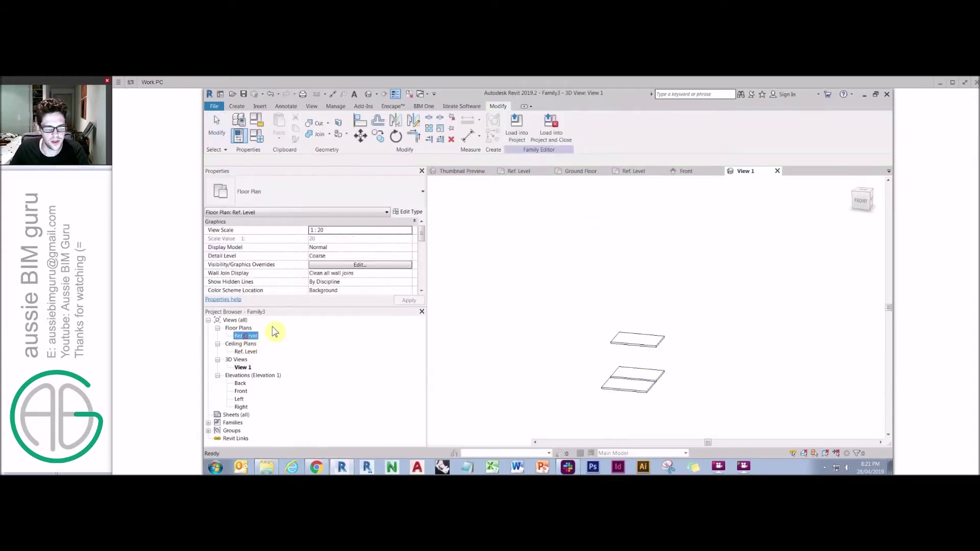
{"action": "key", "text": "a"}
{"action": "key", "text": "l"}
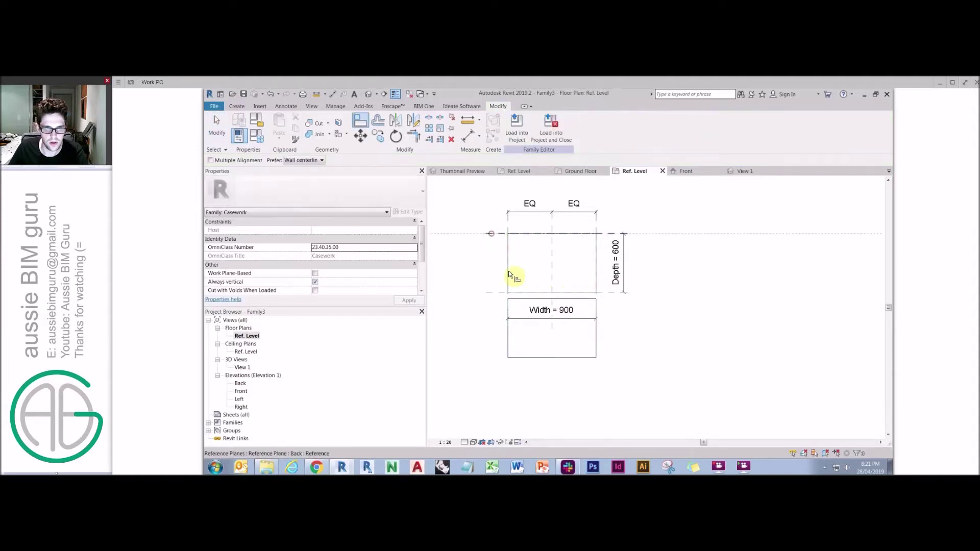
- Set the Shelf spacing formula to if(Shelves more than 1, Height / (No of shelves overriden + 1), Height/2) in the family types
{"action": "left_click", "coordinate": [256, 136]}
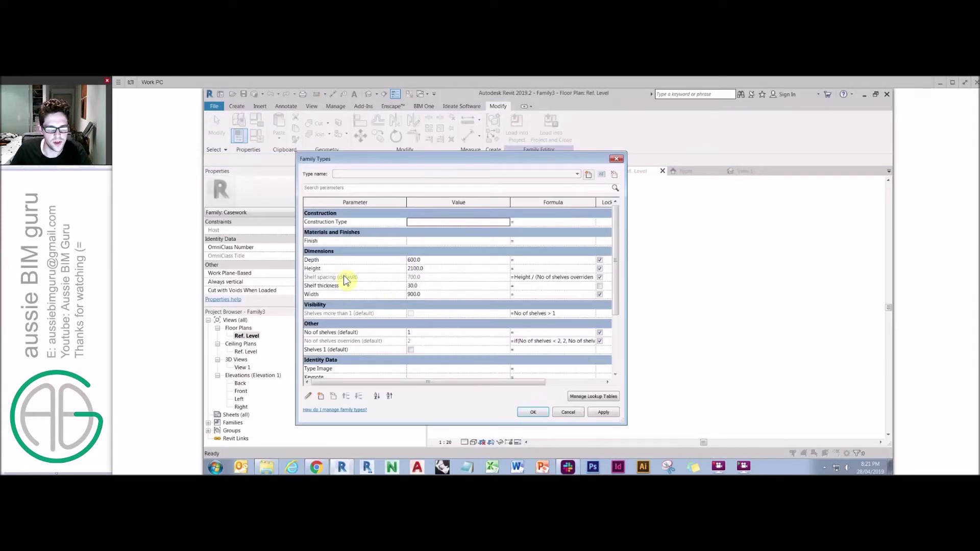
{"action": "left_click", "coordinate": [334, 278]}
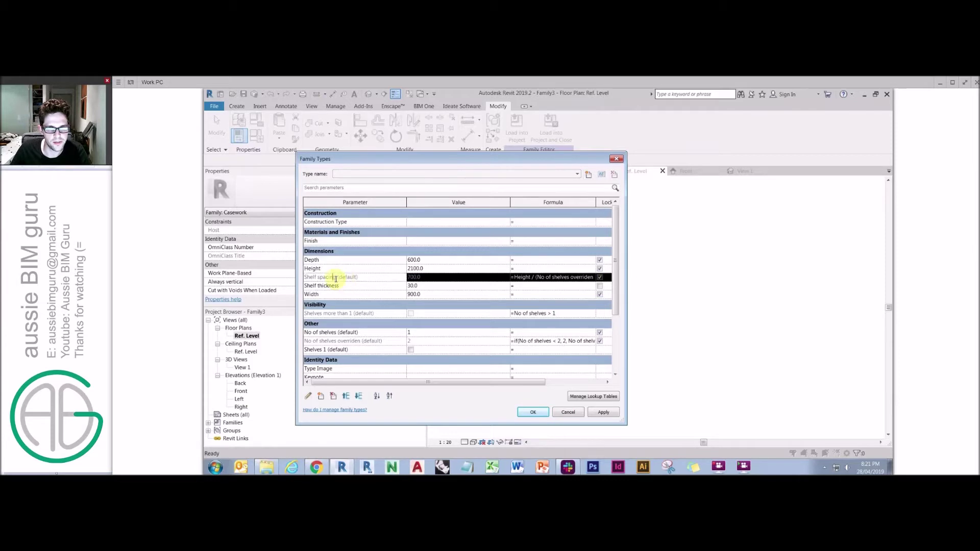
{"action": "left_click", "coordinate": [520, 278]}
{"action": "left_click", "coordinate": [347, 315]}
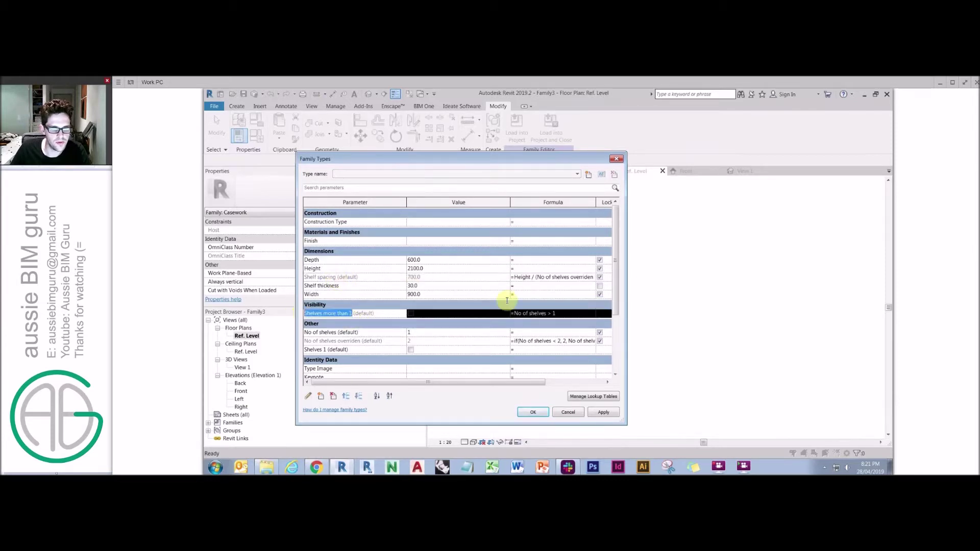
{"action": "left_click", "coordinate": [525, 278]}
{"action": "type", "text": "if(Shelves more than 1"}
{"action": "left_click_drag", "start_coordinate": [581, 277], "coordinate": [614, 277]}
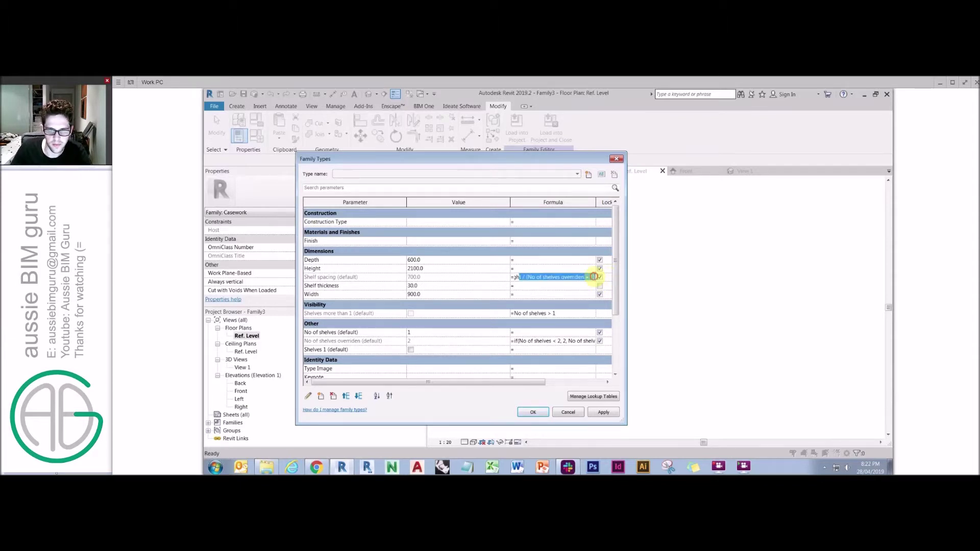
{"action": "left_click", "coordinate": [595, 277]}
{"action": "type", "text": ", He"}
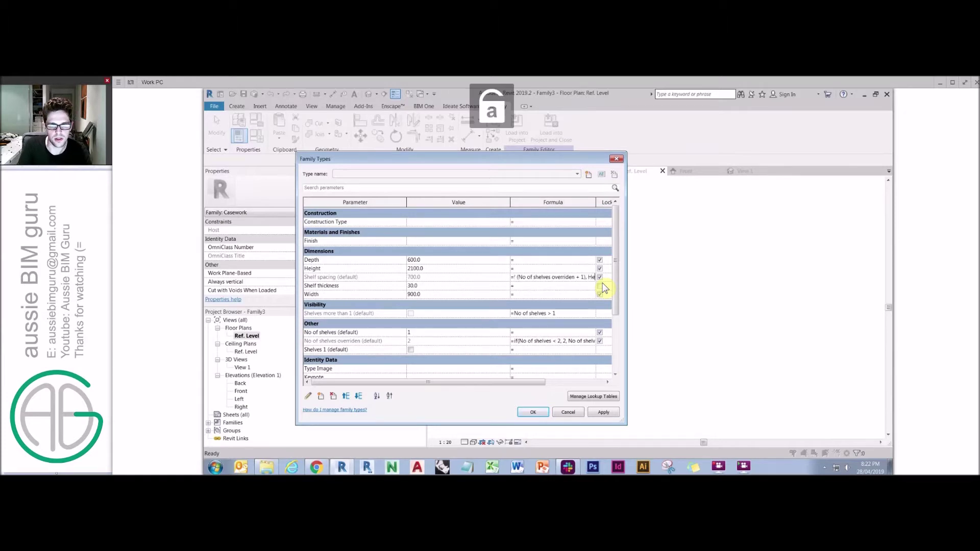
{"action": "type", "text": "ight/2/2"}
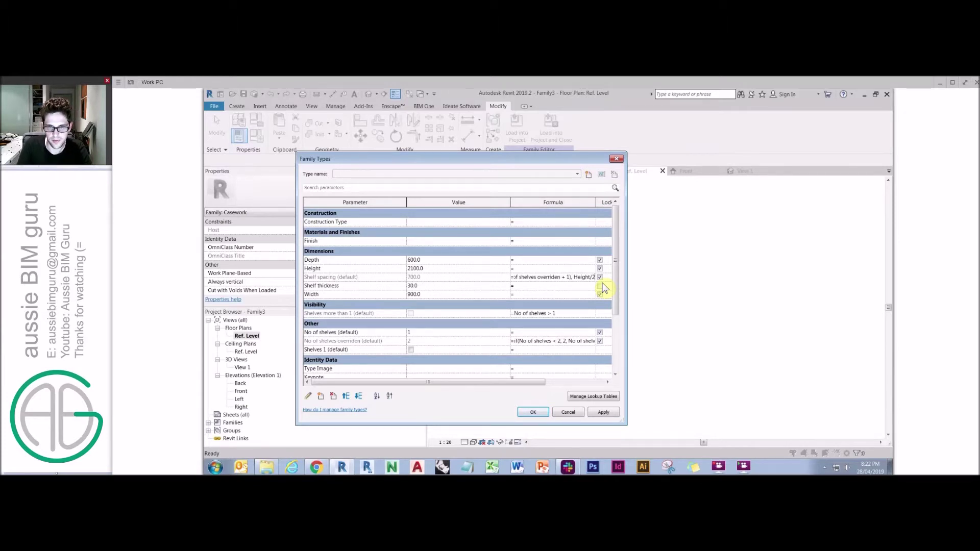
{"action": "left_click", "coordinate": [533, 412]}
- Open the Front elevation and turn Preview Visibility on
{"action": "double_click", "coordinate": [241, 391]}
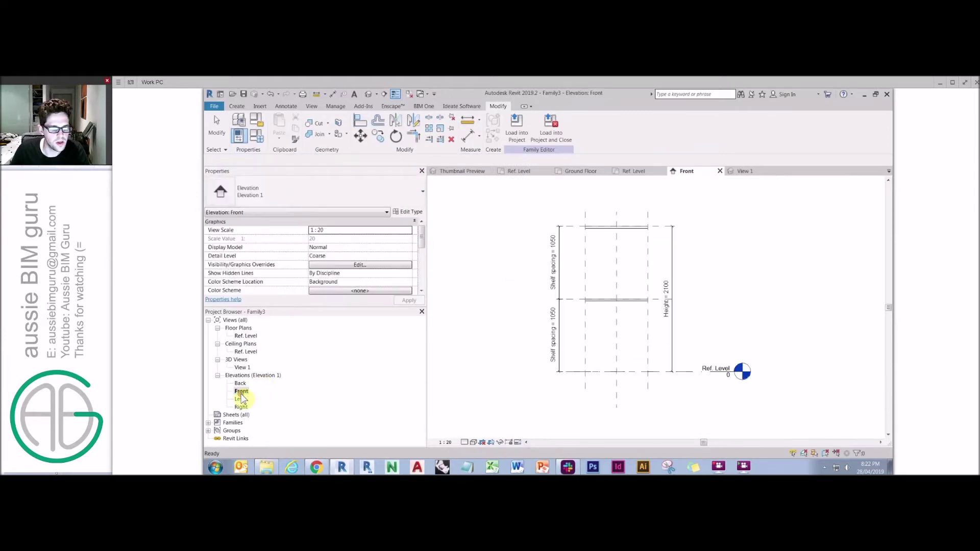
{"action": "left_click", "coordinate": [526, 442]}
{"action": "left_click", "coordinate": [541, 435]}
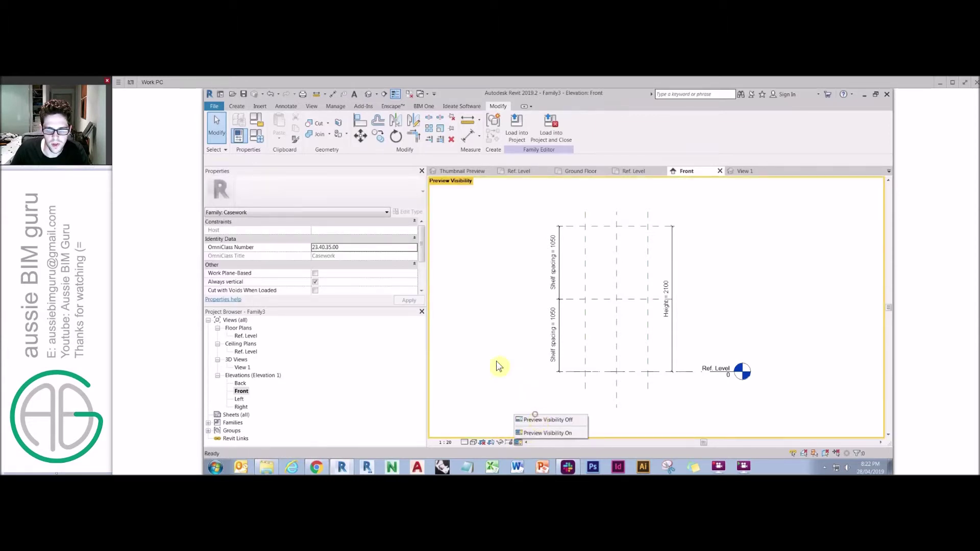
- Open the family types and locate the Shelves 1 visibility parameter
{"action": "left_click", "coordinate": [239, 135]}
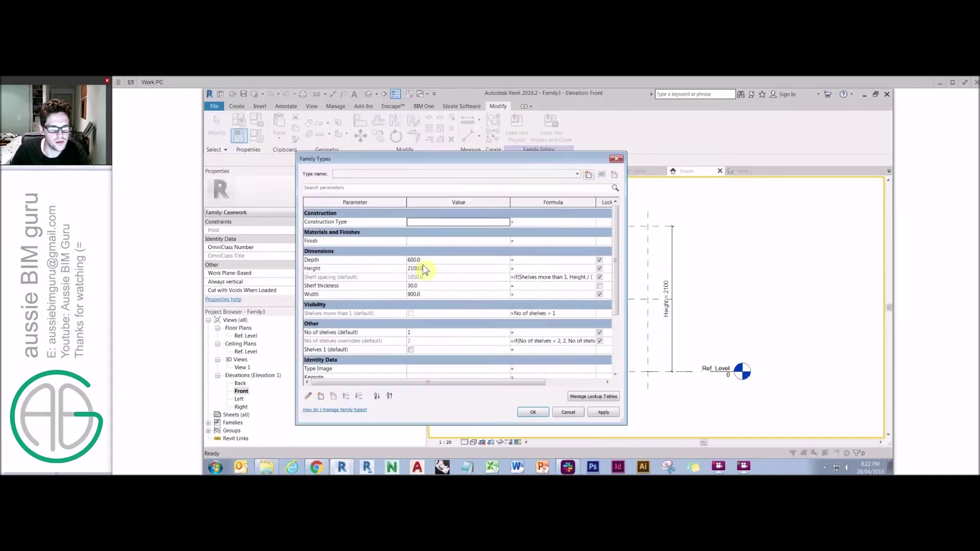
{"action": "left_click", "coordinate": [356, 314]}
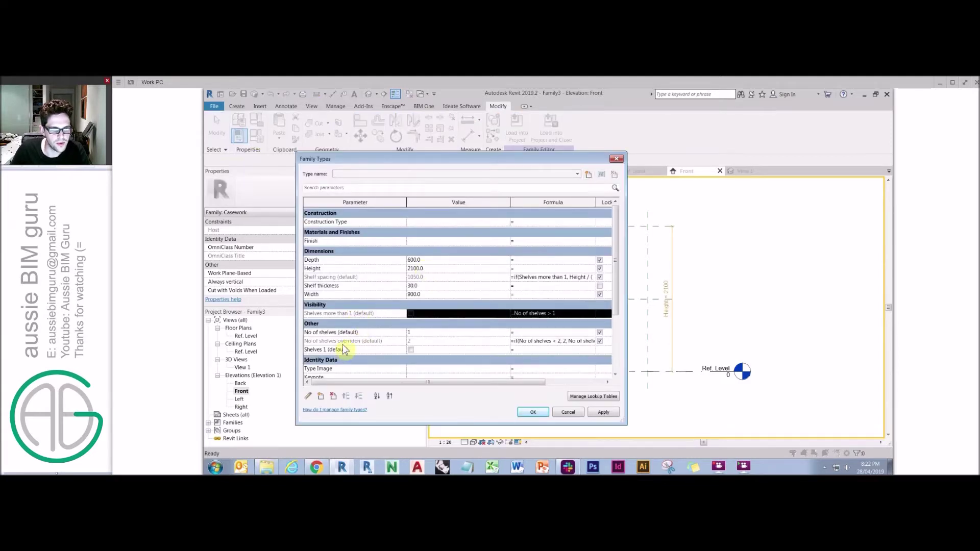
{"action": "left_click", "coordinate": [363, 333]}
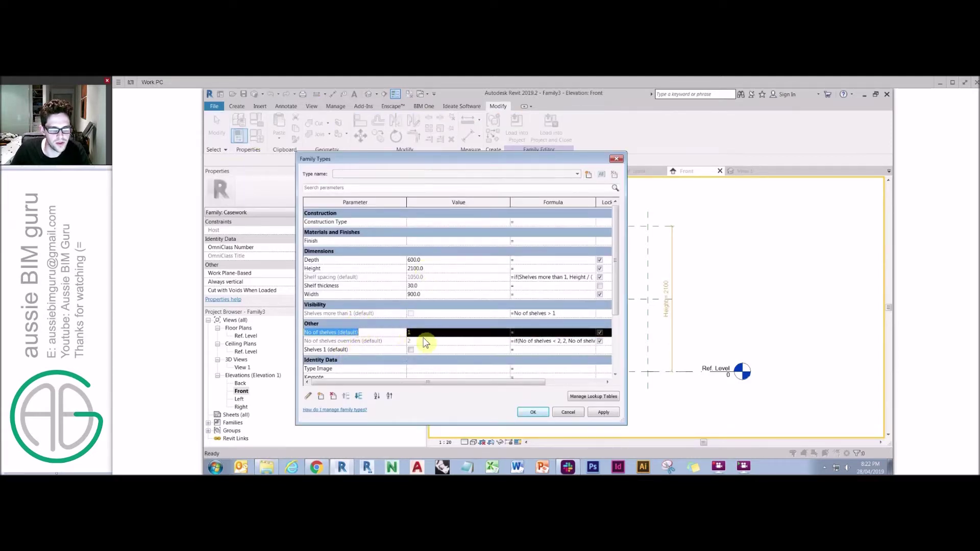
{"action": "left_click", "coordinate": [373, 332]}
{"action": "left_click", "coordinate": [355, 351]}
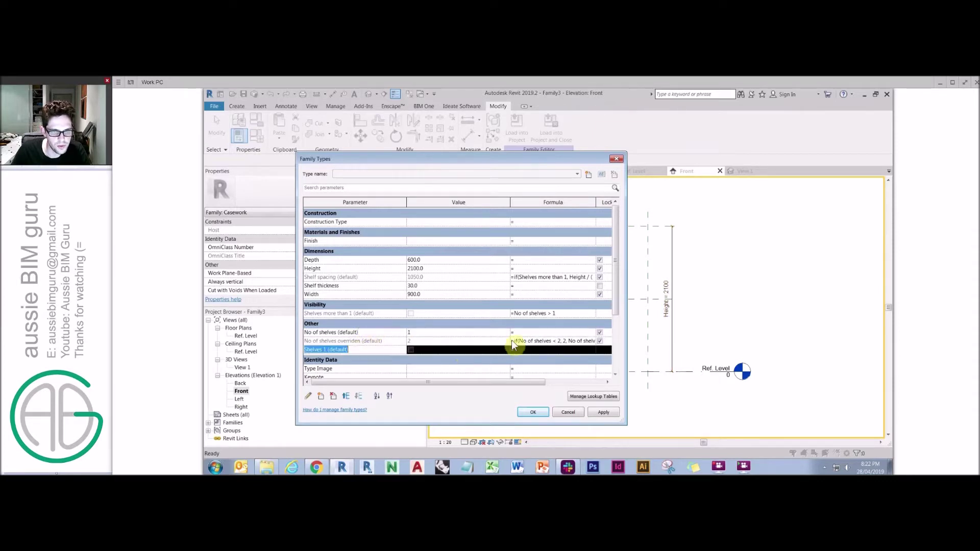
{"action": "left_click", "coordinate": [352, 313]}
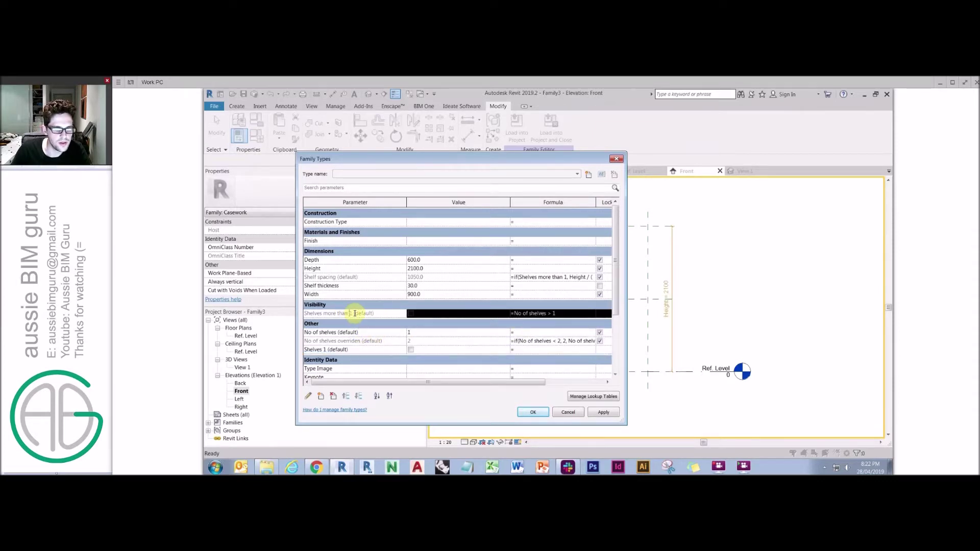
{"action": "left_click", "coordinate": [351, 313]}
{"action": "left_click", "coordinate": [531, 349]}
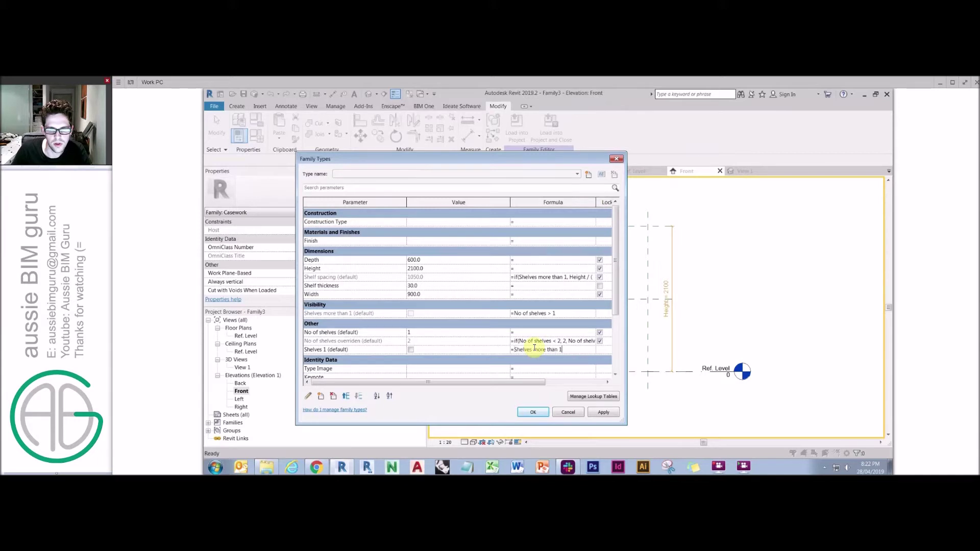
{"action": "left_click_drag", "start_coordinate": [557, 350], "coordinate": [500, 348]}
{"action": "key", "text": "BackSpace"}
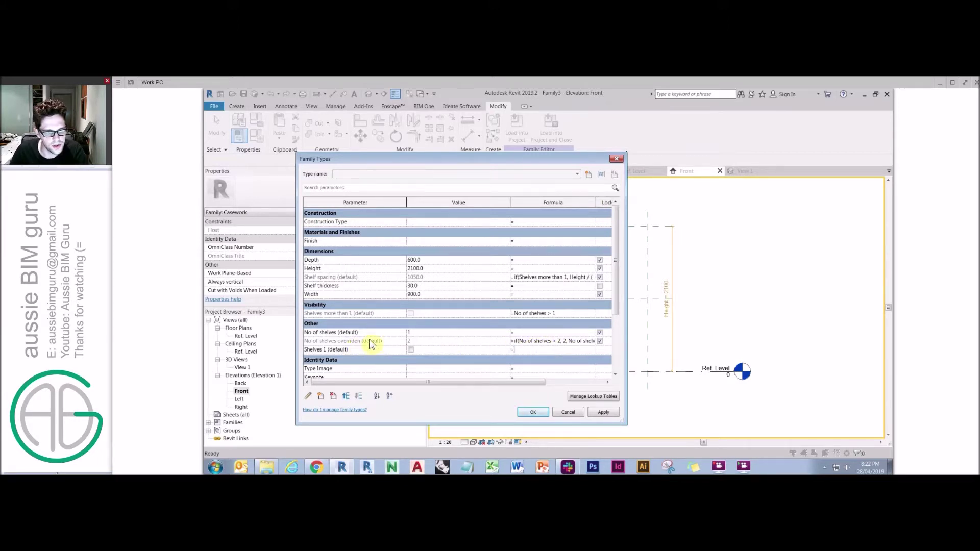
- Set the Shelves 1 formula to No of shelves < 2 and apply the family type changes
{"action": "left_click_drag", "start_coordinate": [560, 317], "coordinate": [514, 313]}
{"action": "left_click", "coordinate": [539, 351]}
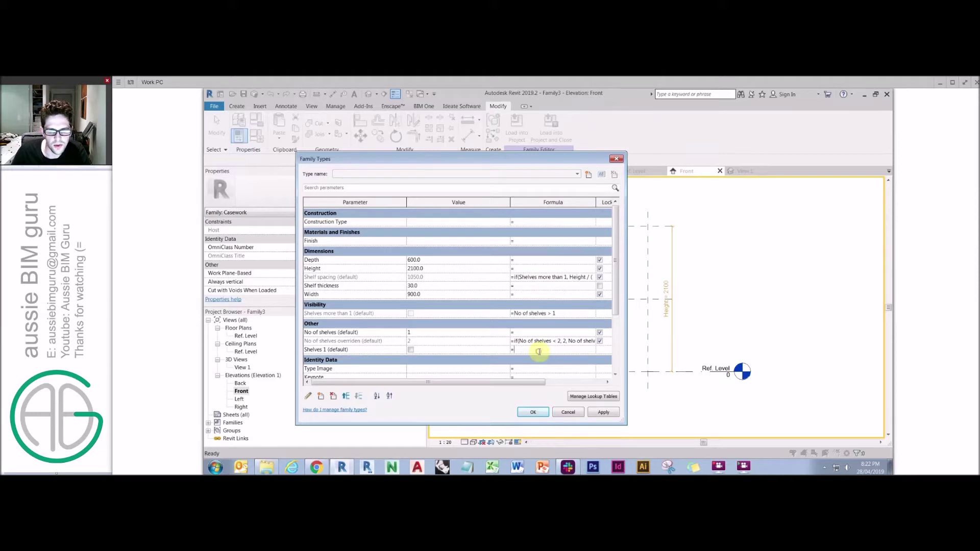
{"action": "left_click_drag", "start_coordinate": [547, 351], "coordinate": [627, 352]}
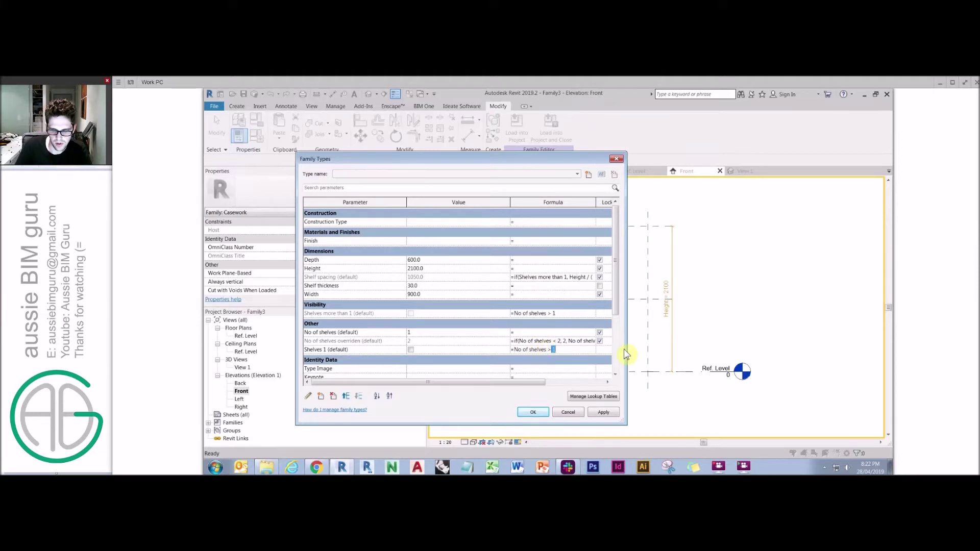
{"action": "type", "text": "< 2"}
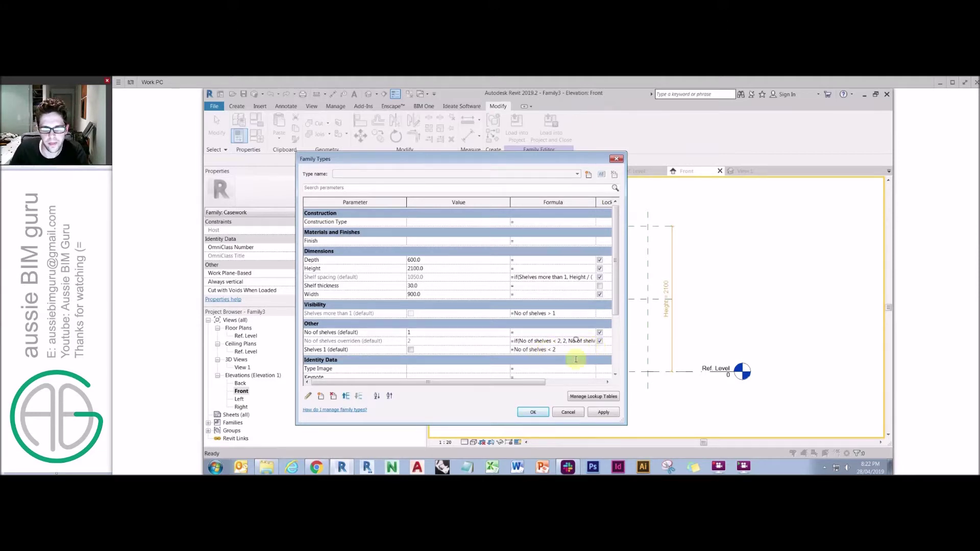
{"action": "left_click", "coordinate": [532, 411]}
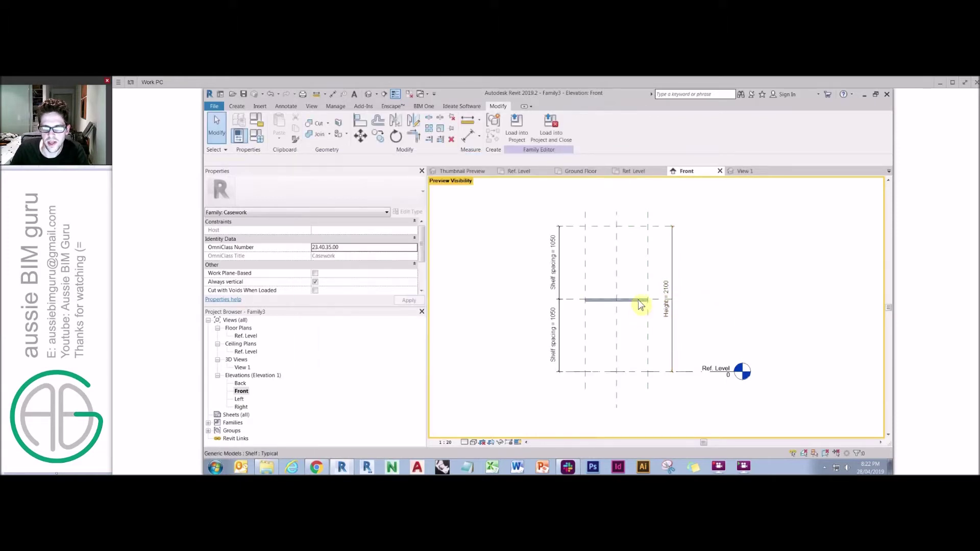
- Set No of shelves to 0 in the family types to test the single shelf in the Front elevation
{"action": "left_click", "coordinate": [257, 135]}
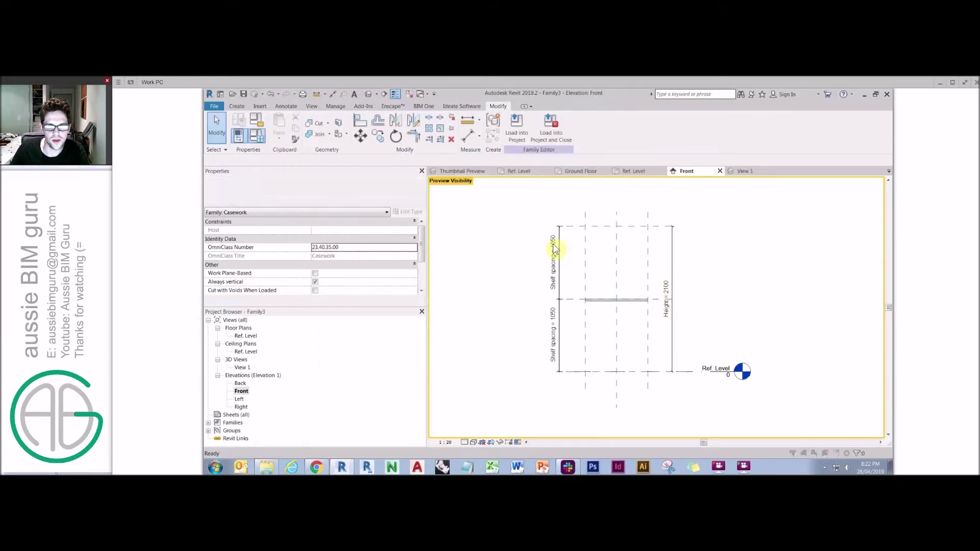
{"action": "scroll", "coordinate": [615, 271], "scroll_direction": "down", "scroll_amount": 3}
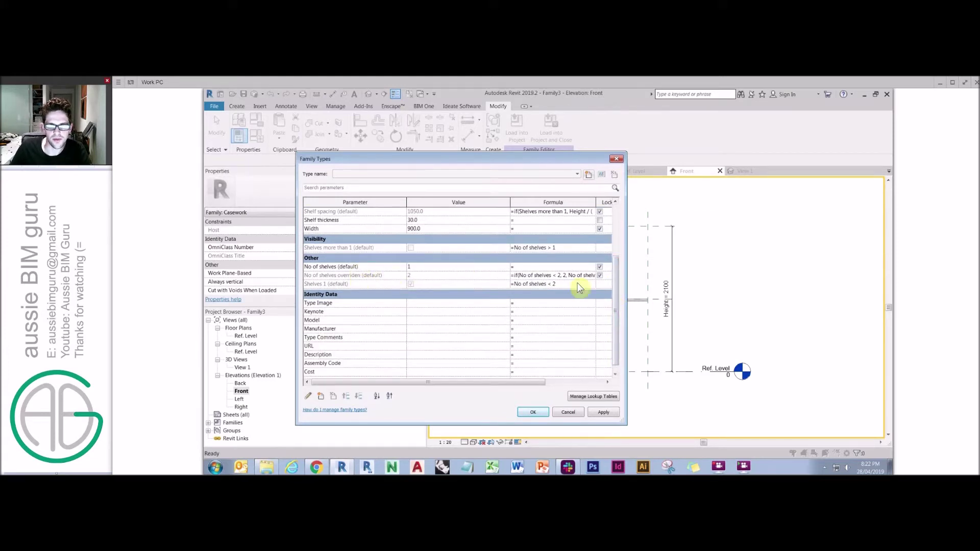
{"action": "left_click", "coordinate": [617, 205]}
{"action": "left_click_drag", "start_coordinate": [617, 227], "coordinate": [615, 218]}
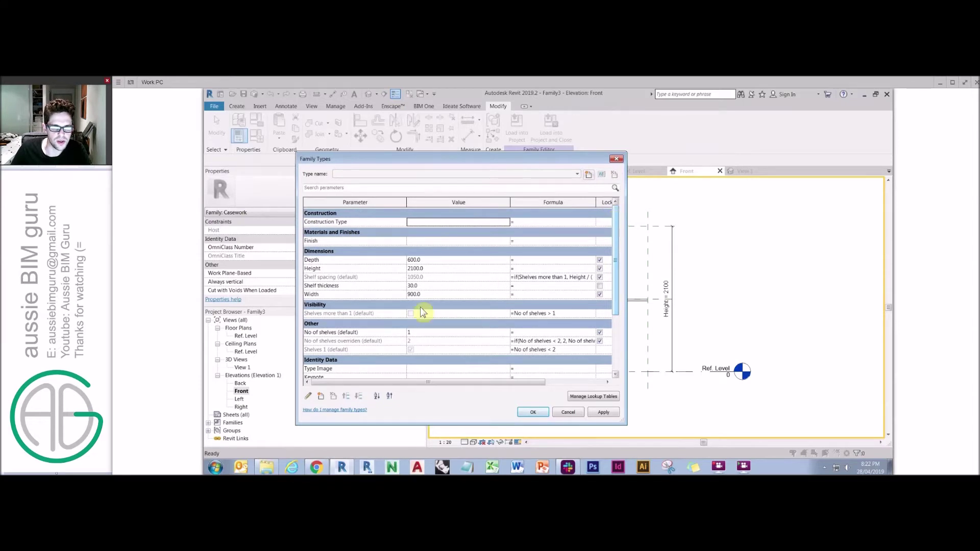
{"action": "left_click", "coordinate": [421, 332]}
{"action": "type", "text": "0"}
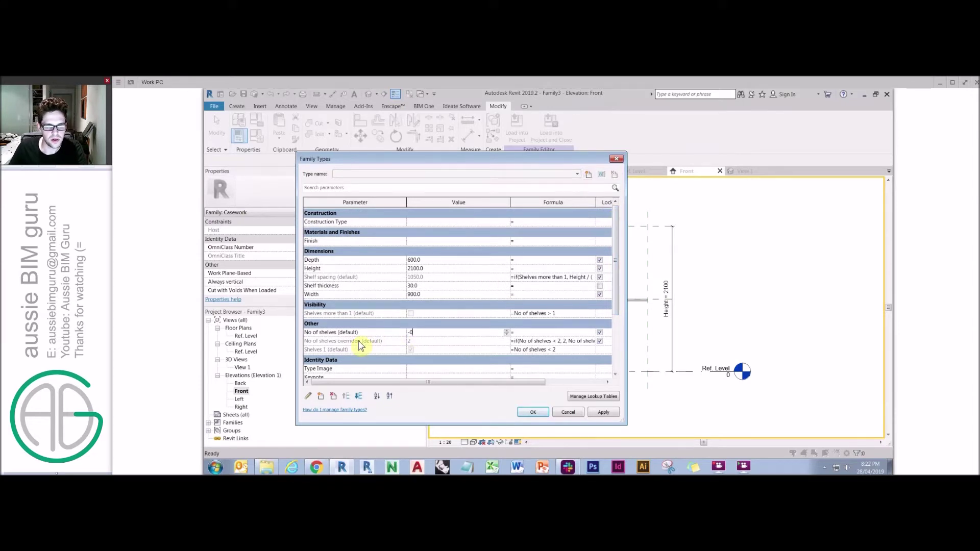
{"action": "type", "text": "0"}
{"action": "left_click", "coordinate": [358, 341]}
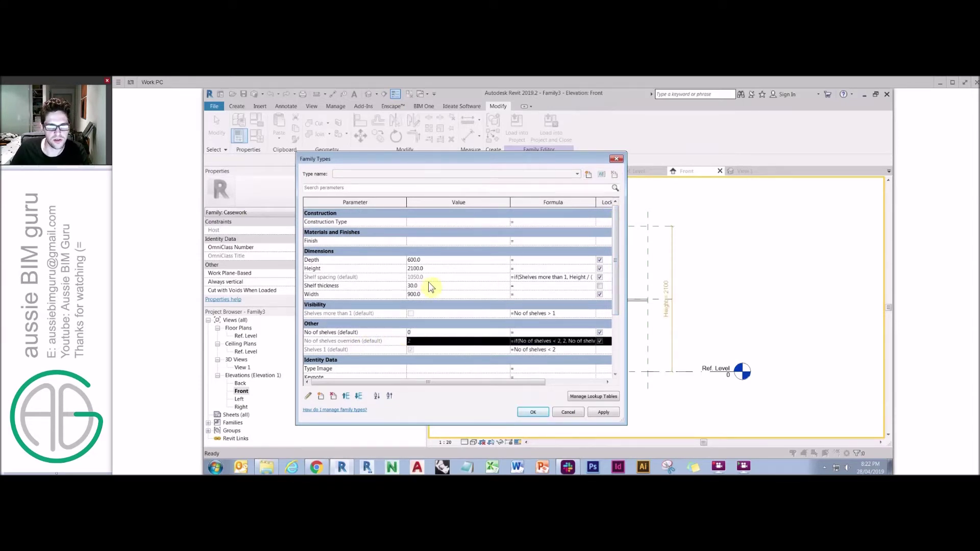
{"action": "left_click", "coordinate": [542, 415]}
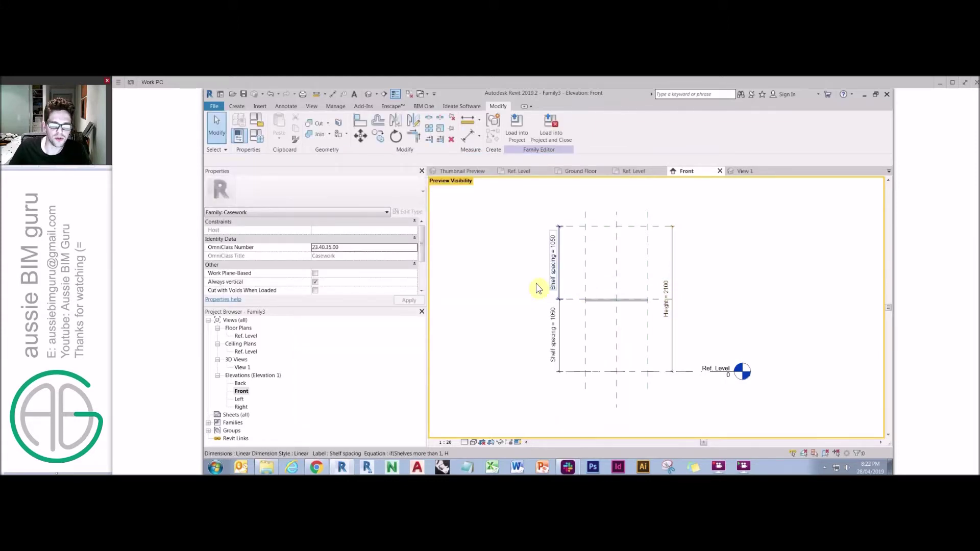
- Set No of shelves to 5 in the family types and view the shelves in the 3D view View 1
{"action": "left_click", "coordinate": [257, 136]}
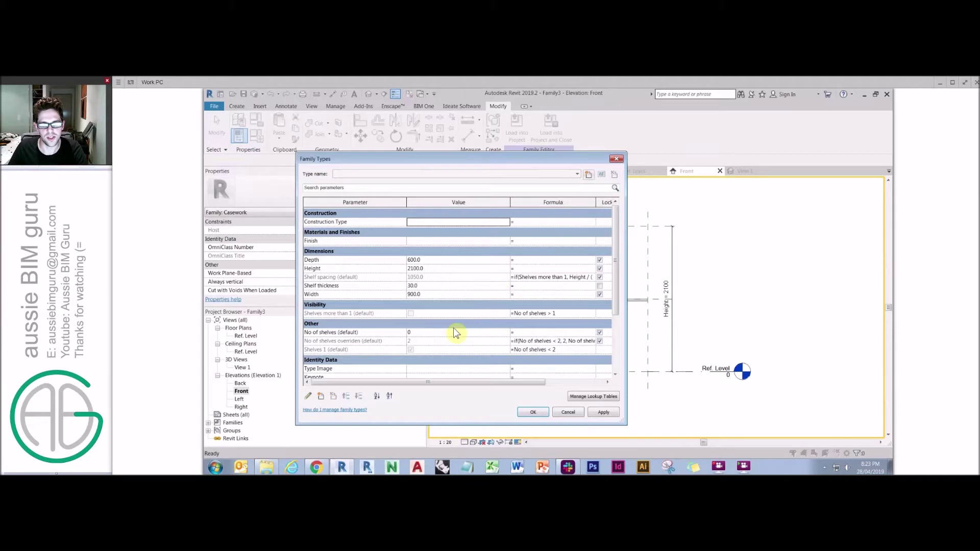
{"action": "left_click", "coordinate": [444, 336]}
{"action": "type", "text": "5"}
{"action": "left_click", "coordinate": [450, 284]}
{"action": "left_click", "coordinate": [541, 415]}
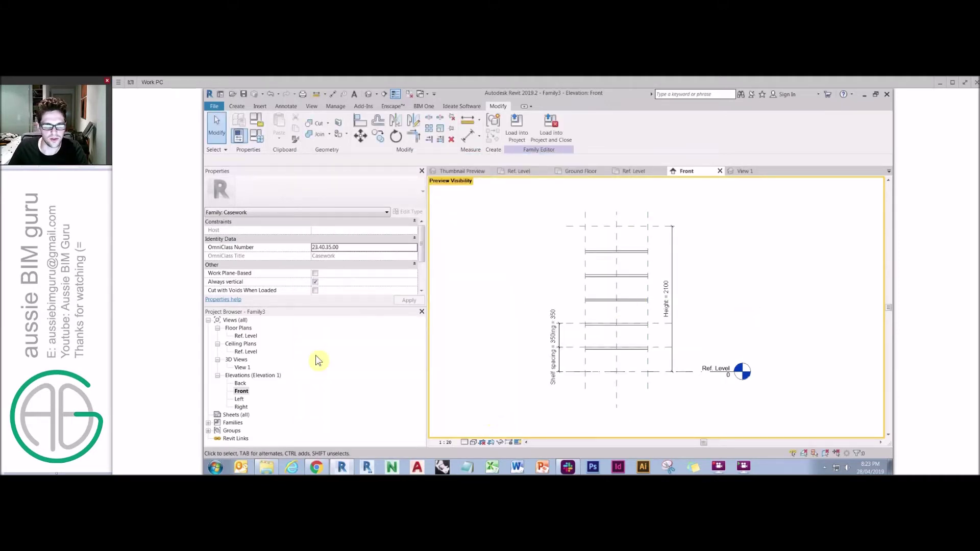
{"action": "double_click", "coordinate": [243, 368]}
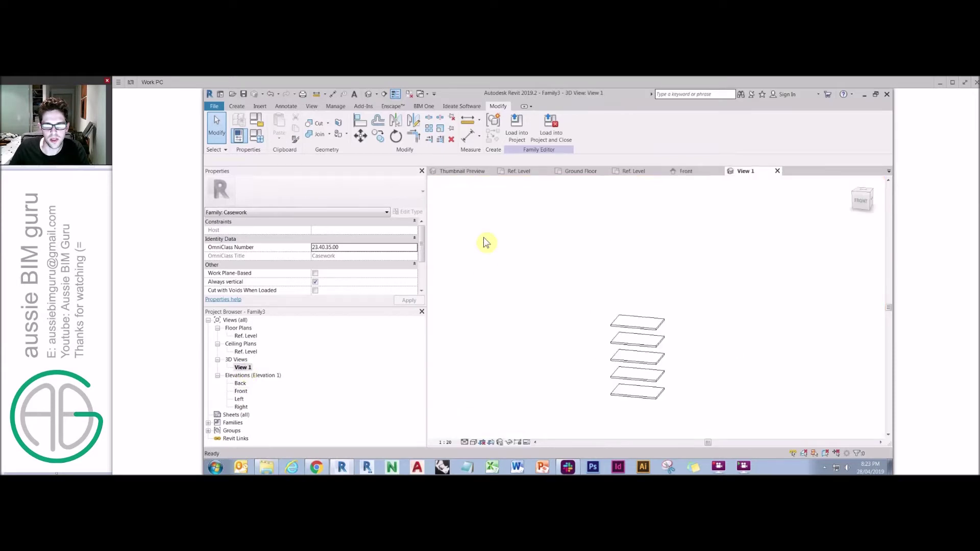
- Close the inactive views, load the family into Project3 and place one instance in the Ground Floor plan, dismissing the save reminder
{"action": "left_click", "coordinate": [409, 94]}
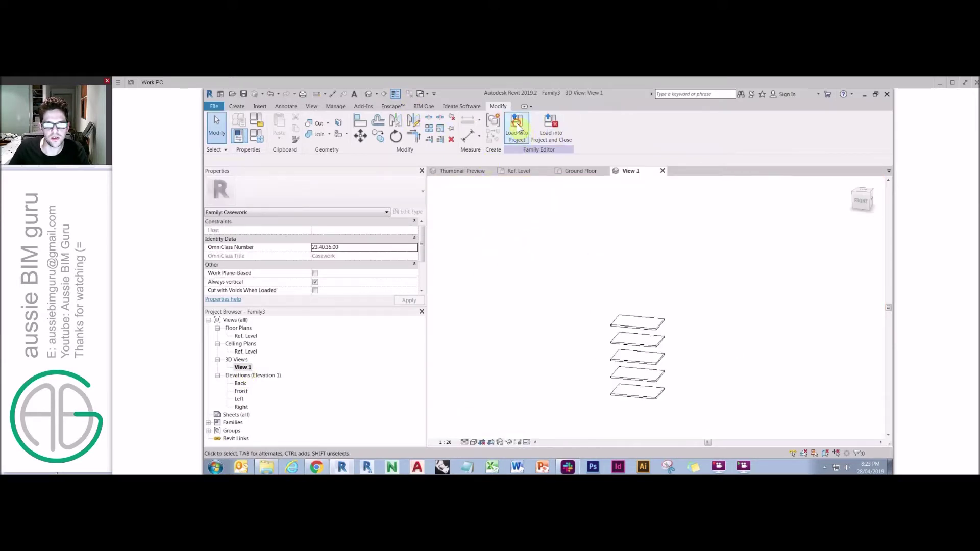
{"action": "left_click", "coordinate": [518, 127]}
{"action": "left_click", "coordinate": [493, 244]}
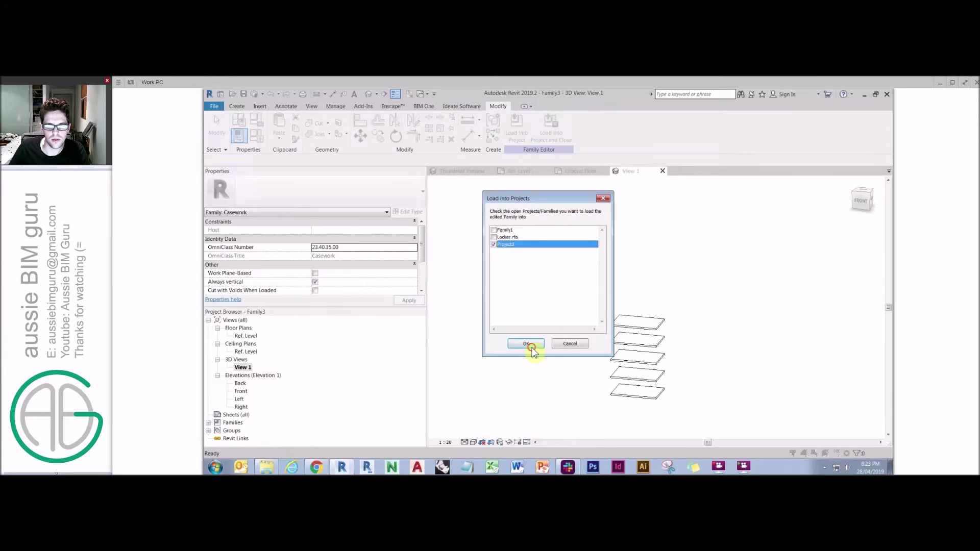
{"action": "left_click", "coordinate": [529, 344]}
{"action": "left_click", "coordinate": [610, 221]}
{"action": "left_click", "coordinate": [527, 180]}
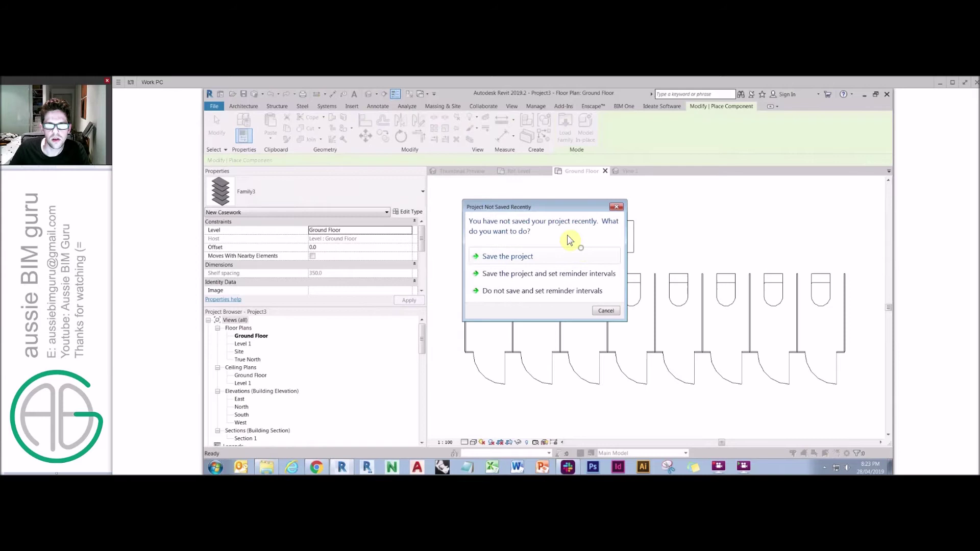
{"action": "left_click", "coordinate": [626, 217]}
- Open the project's default 3D view and temporarily isolate the placed shelf family
{"action": "key", "text": "3"}
{"action": "key", "text": "d"}
{"action": "key", "text": "Escape"}
{"action": "scroll", "coordinate": [642, 325], "scroll_direction": "up", "scroll_amount": 5}
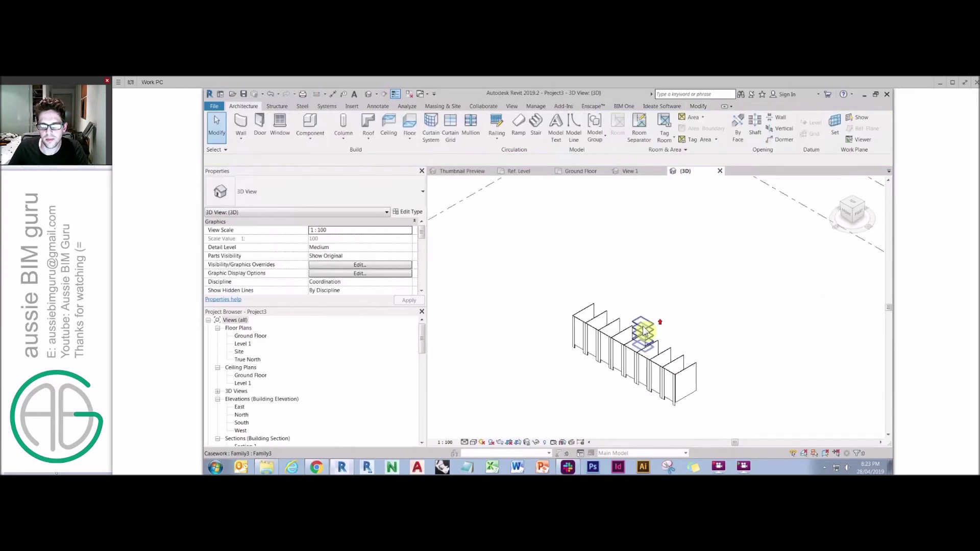
{"action": "left_click", "coordinate": [649, 330]}
{"action": "left_click", "coordinate": [538, 443]}
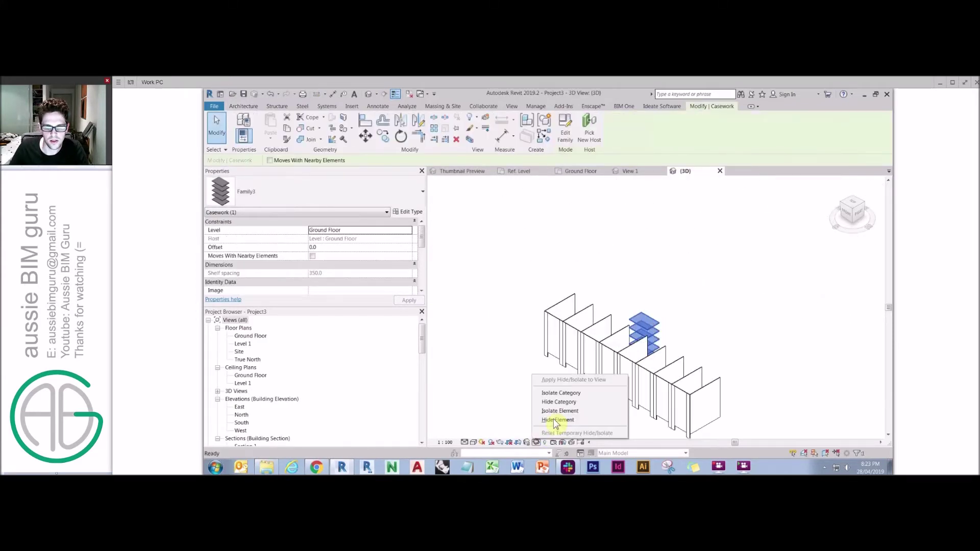
{"action": "left_click", "coordinate": [554, 408]}
- Set the placed casework instance's No of shelves to 2
{"action": "scroll", "coordinate": [423, 265], "scroll_direction": "down", "scroll_amount": 5}
{"action": "double_click", "coordinate": [339, 274]}
{"action": "type", "text": "2"}
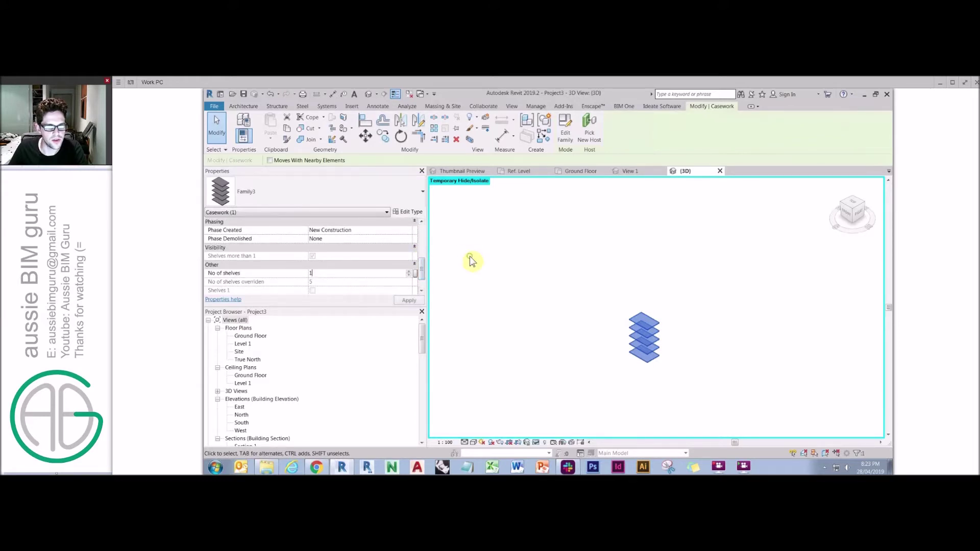
{"action": "key", "text": "Return"}
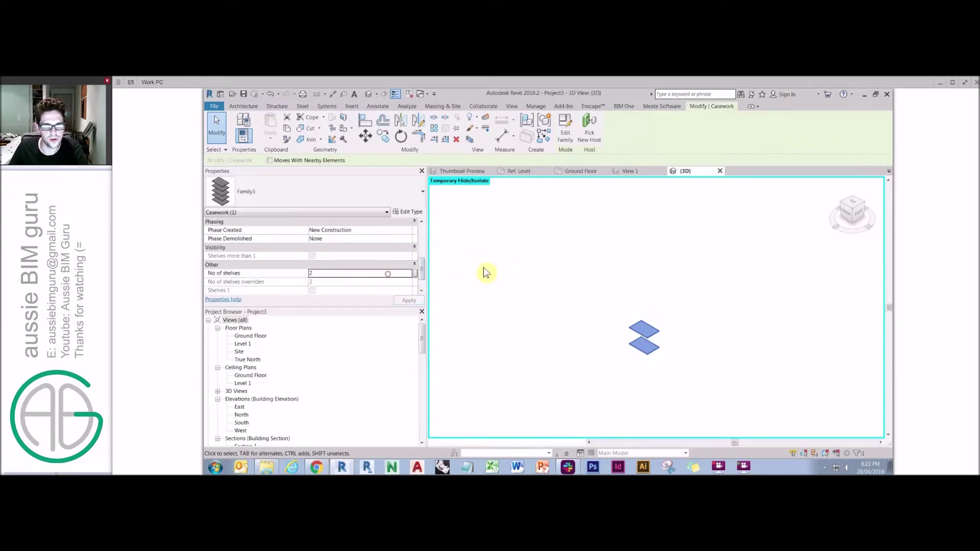
- Try the placed casework instance with No of shelves at 3, and set the count to 12
{"action": "type", "text": "3"}
{"action": "key", "text": "Return"}
{"action": "type", "text": "3"}
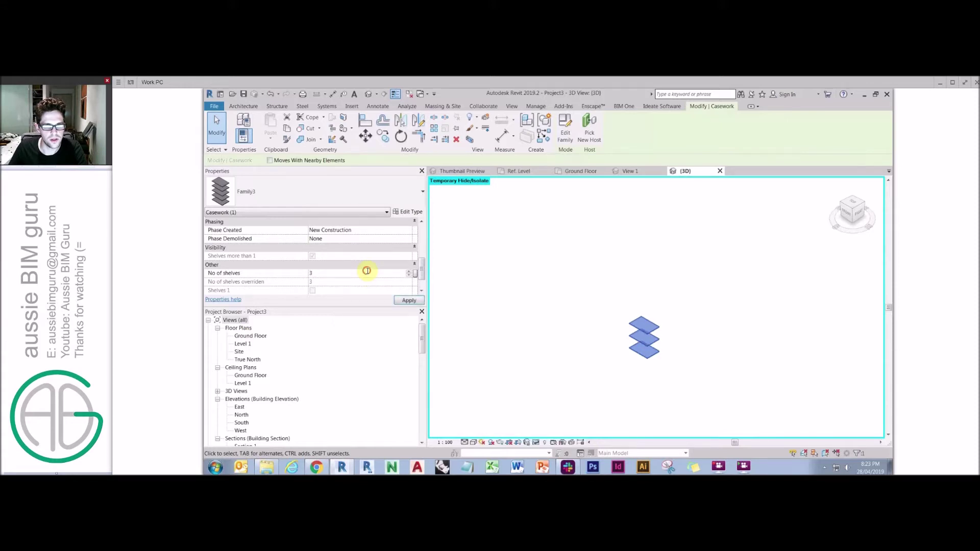
{"action": "type", "text": "12"}
{"action": "key", "text": "Return"}
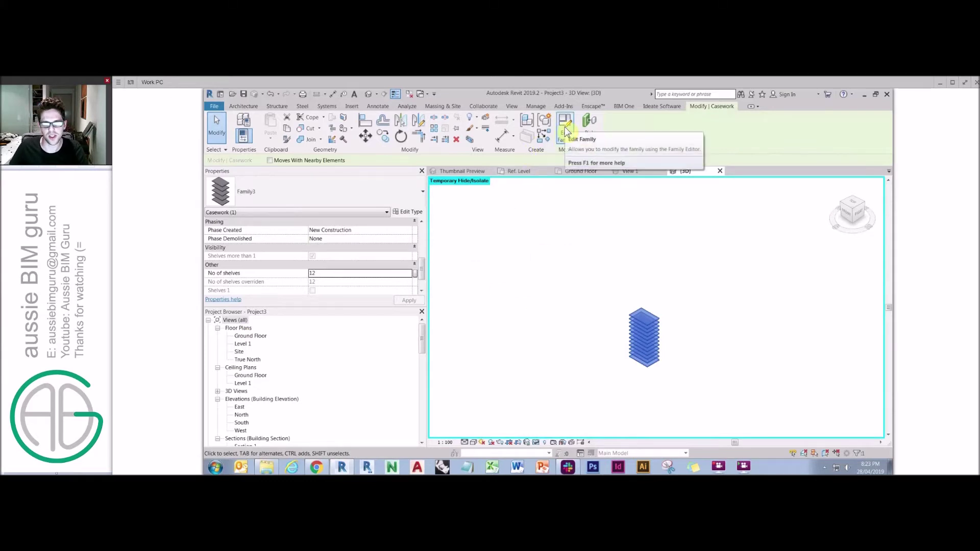
- Increase the Height value in the casework family's type properties and apply it to the placed shelves
{"action": "left_click", "coordinate": [411, 212]}
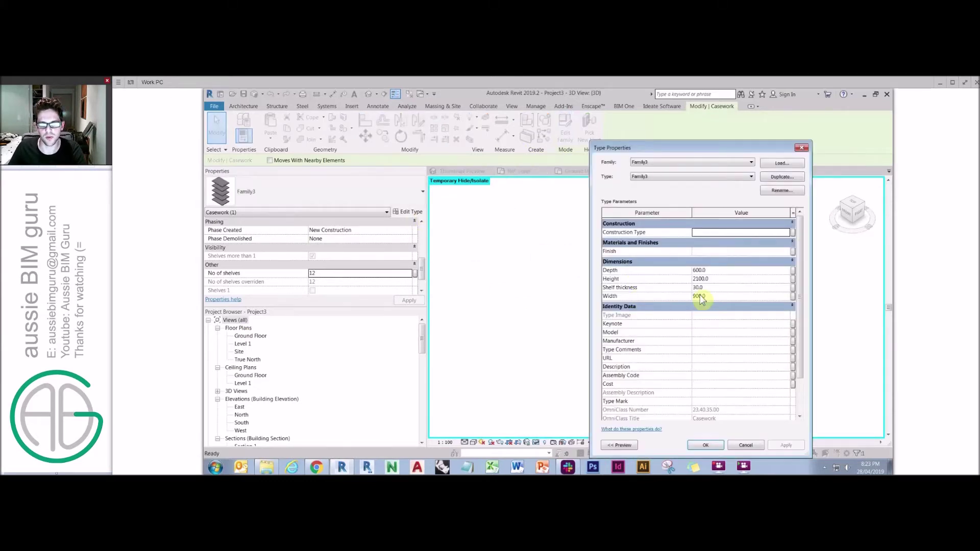
{"action": "left_click", "coordinate": [719, 278]}
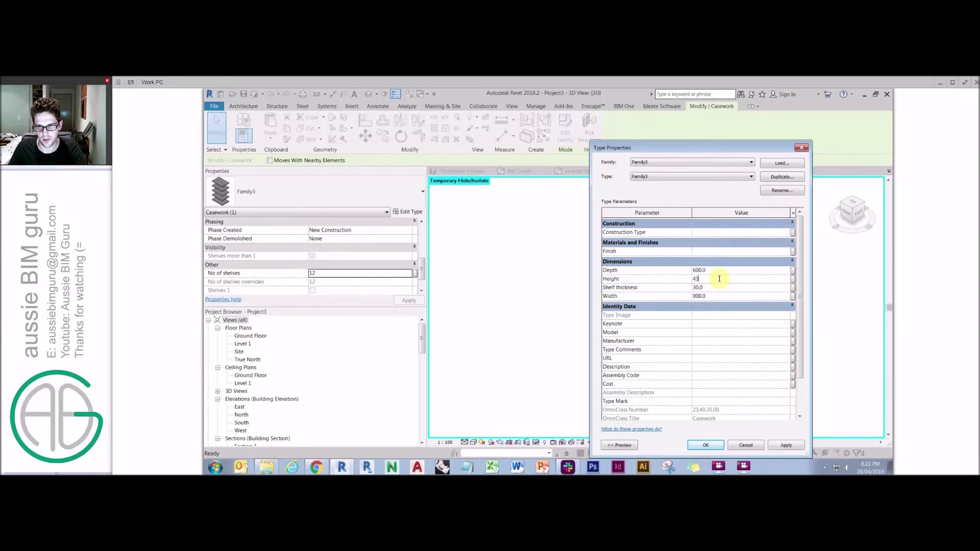
{"action": "type", "text": "3"}
{"action": "left_click", "coordinate": [619, 389]}
{"action": "left_click", "coordinate": [704, 445]}
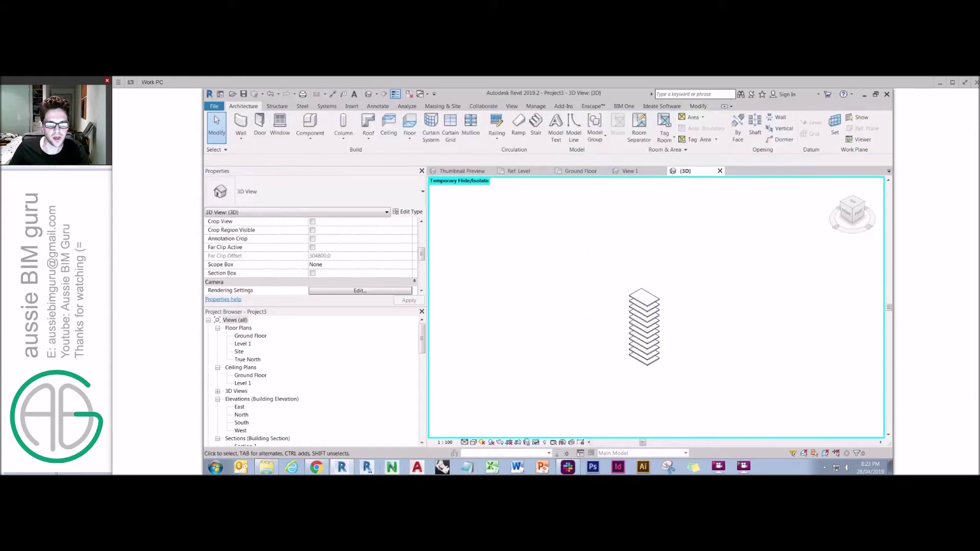
- Switch to the Adobe Acrobat presentation and go through the slides up to Methods Type 5
{"action": "key", "text": "alt+Tab"}
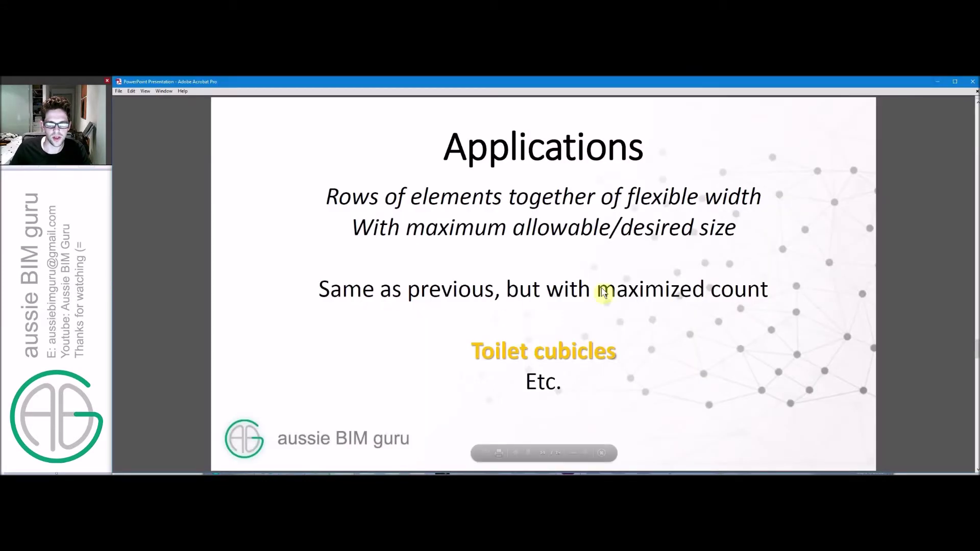
{"action": "left_click", "coordinate": [805, 294]}
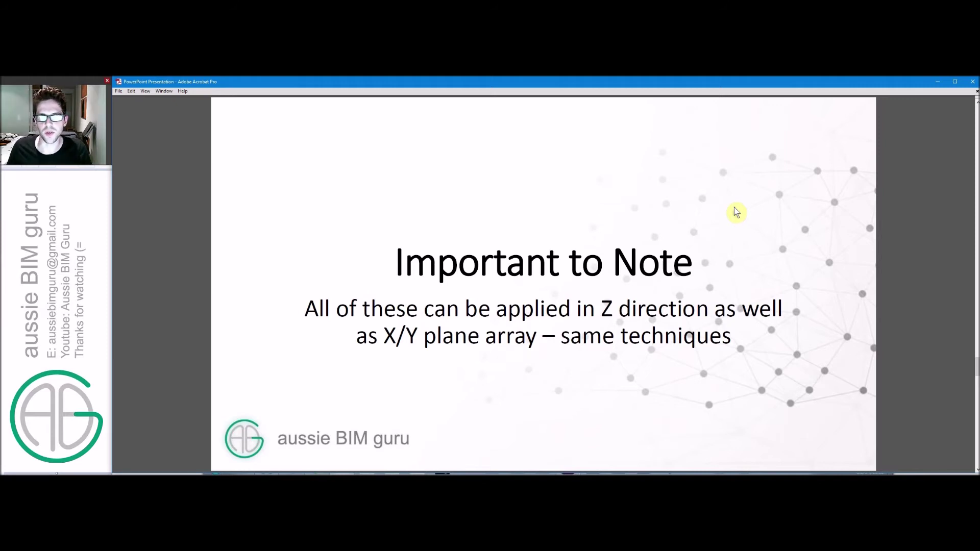
{"action": "left_click", "coordinate": [737, 212]}
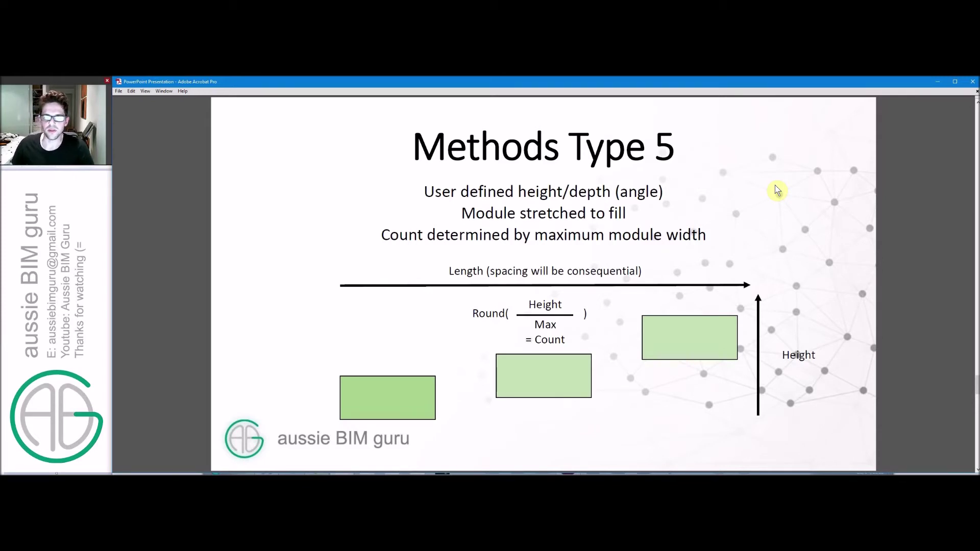
{"action": "left_click", "coordinate": [757, 215]}
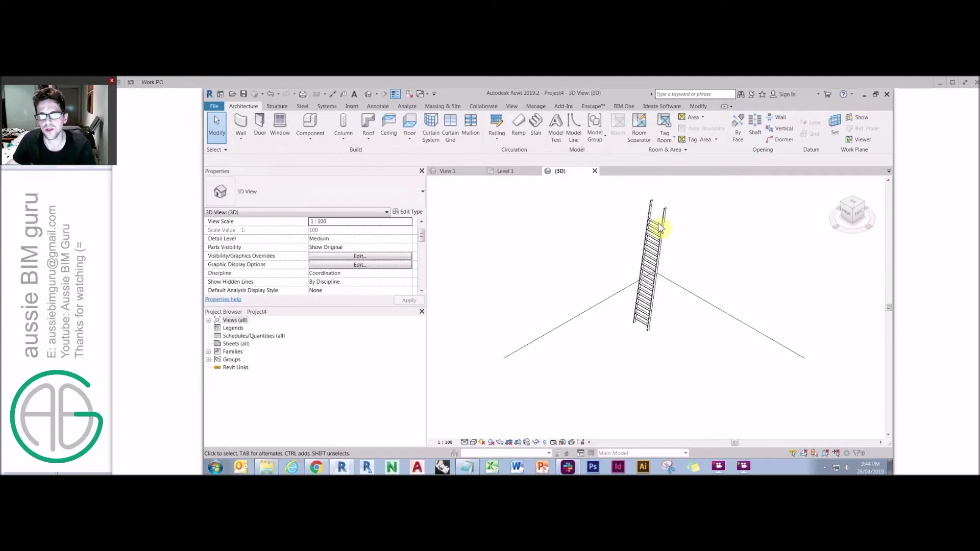
- View the access ladder in Project4's Level 1 plan and default 3D view, and bring up View 1 of the Stiles family
{"action": "left_click", "coordinate": [511, 172]}
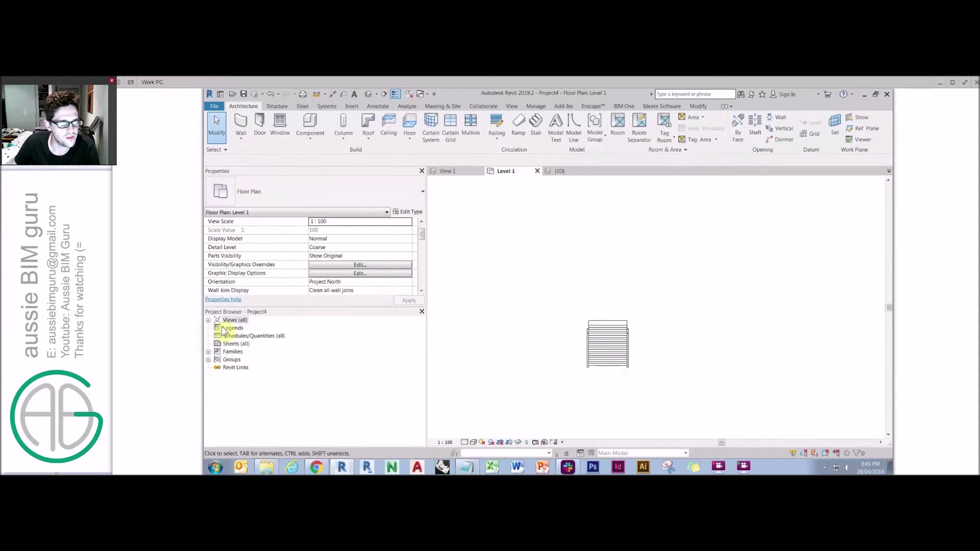
{"action": "left_click", "coordinate": [232, 328]}
{"action": "double_click", "coordinate": [235, 320]}
{"action": "left_click", "coordinate": [240, 360]}
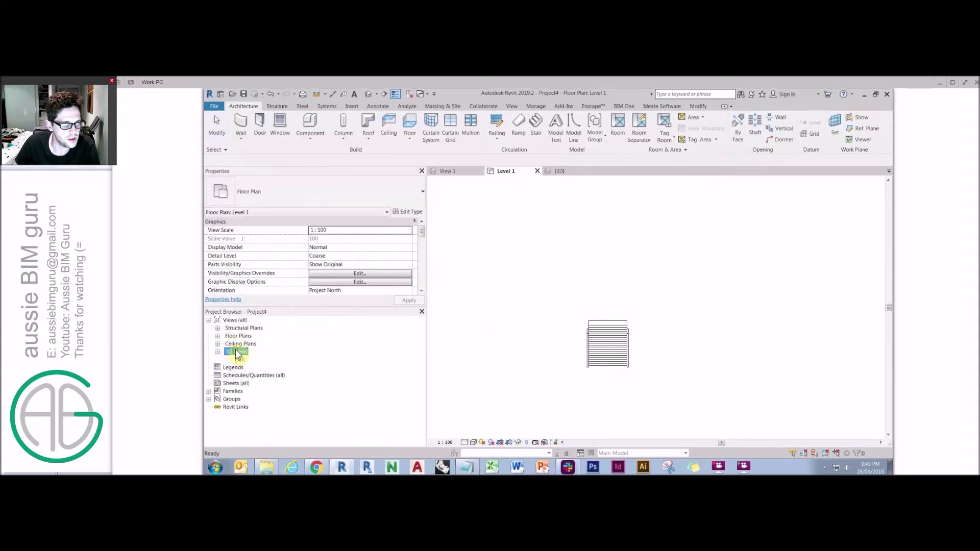
{"action": "double_click", "coordinate": [240, 361]}
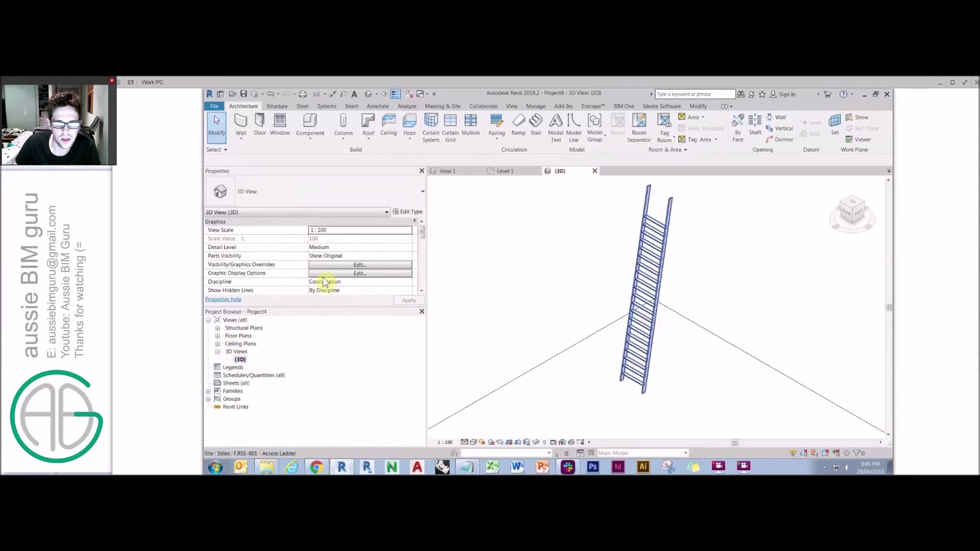
{"action": "left_click", "coordinate": [449, 172]}
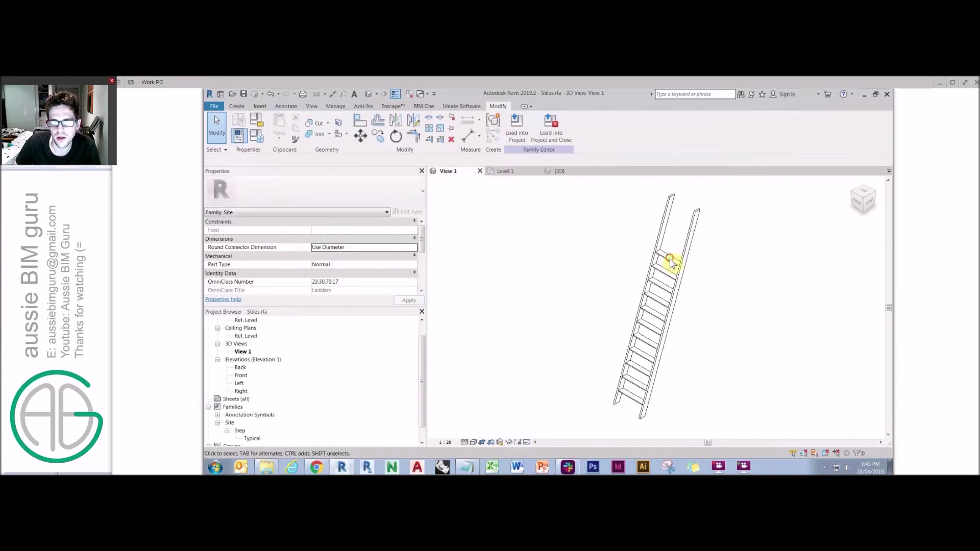
- Open the ladder's top tread array group for editing, inspect the nested Step's dimension properties, and finish the group edit
{"action": "left_click", "coordinate": [666, 257]}
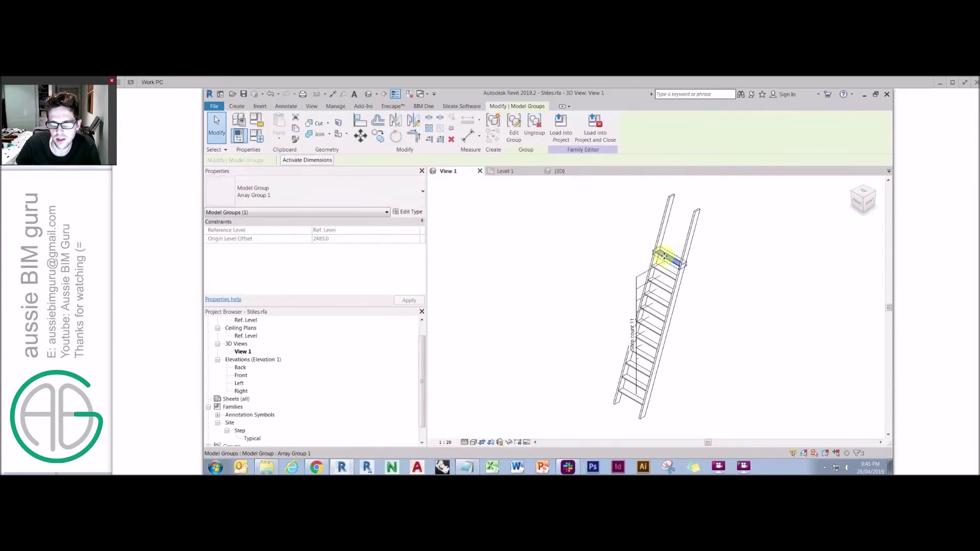
{"action": "double_click", "coordinate": [668, 266]}
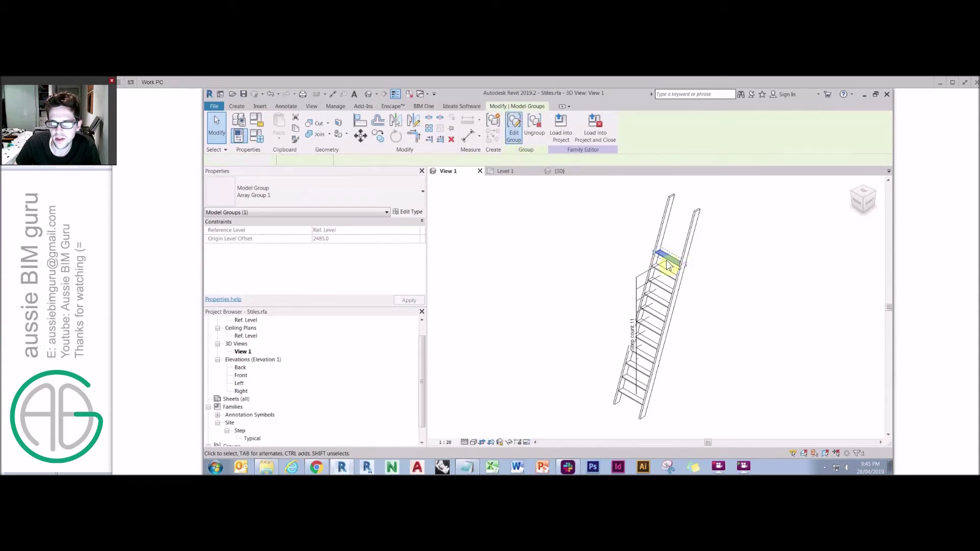
{"action": "left_click", "coordinate": [672, 262]}
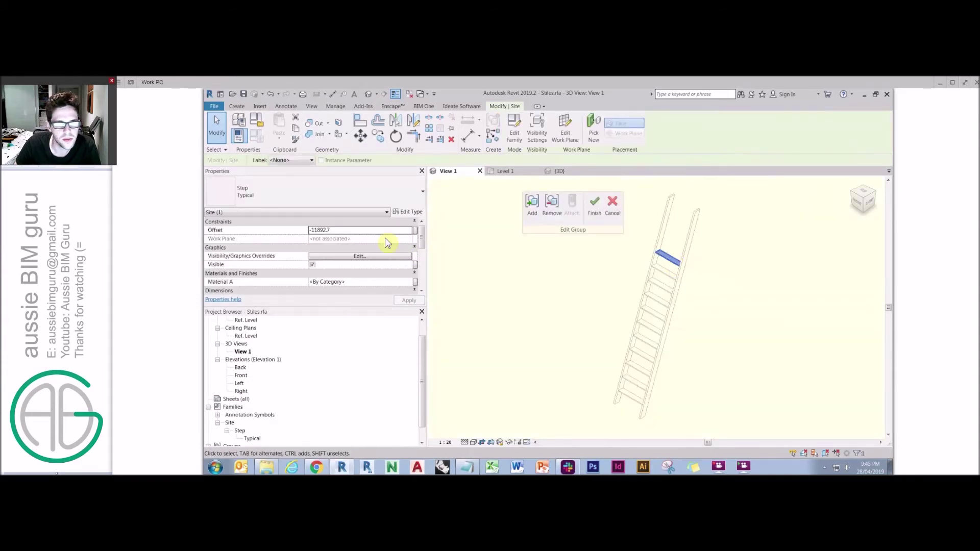
{"action": "left_click_drag", "start_coordinate": [421, 234], "coordinate": [417, 256]}
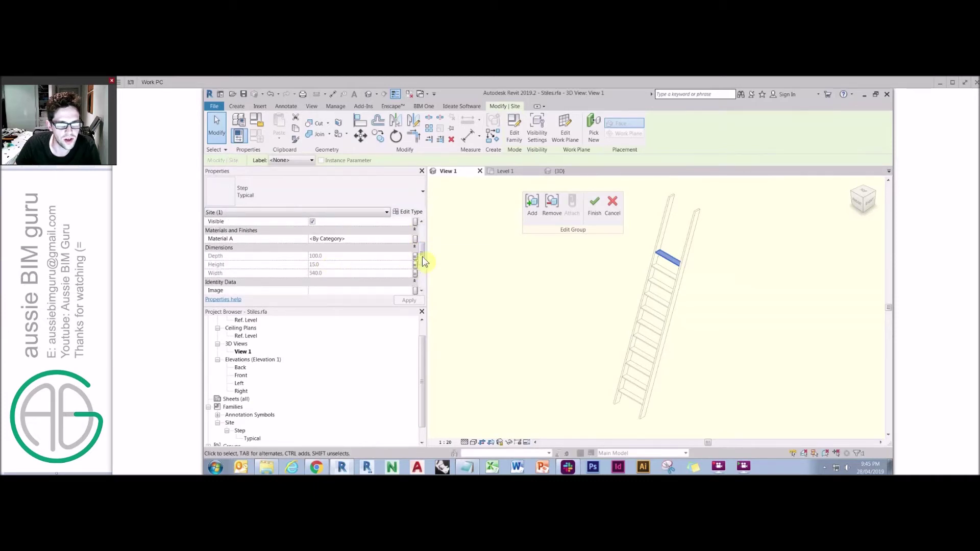
{"action": "left_click", "coordinate": [594, 205]}
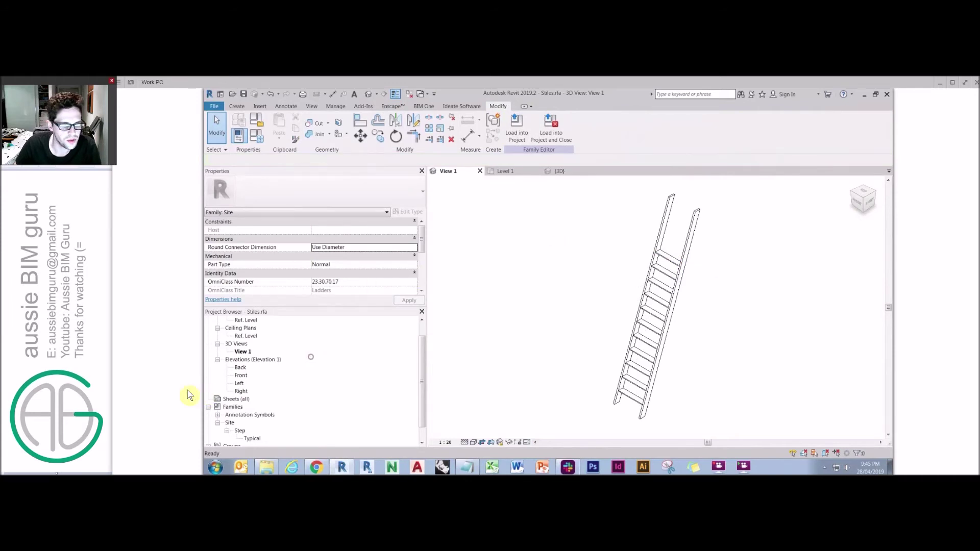
- Open the Left elevation and examine the ladder's treads, reference planes, spacing dimensions and angle constraints from top to bottom
{"action": "left_click", "coordinate": [240, 388]}
{"action": "double_click", "coordinate": [239, 384]}
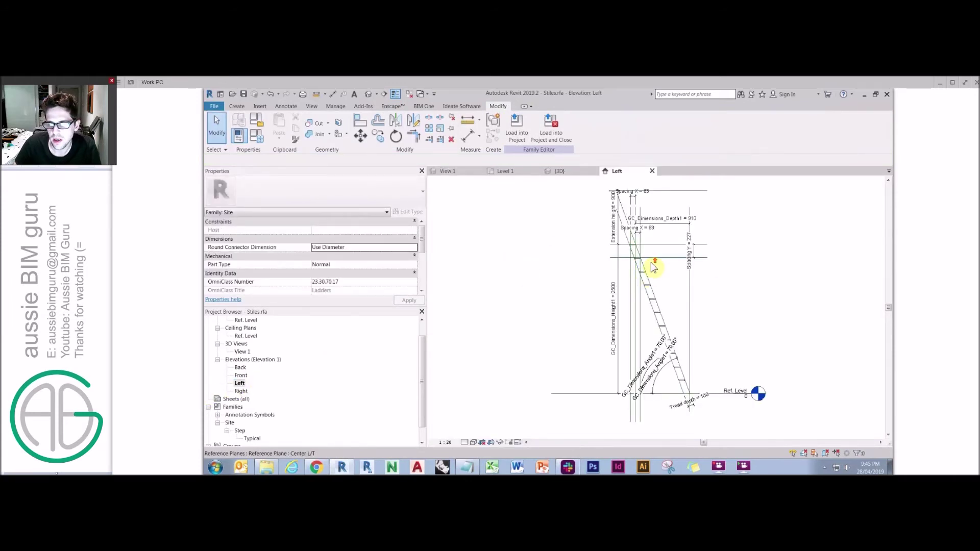
{"action": "scroll", "coordinate": [639, 258], "scroll_direction": "up", "scroll_amount": 3}
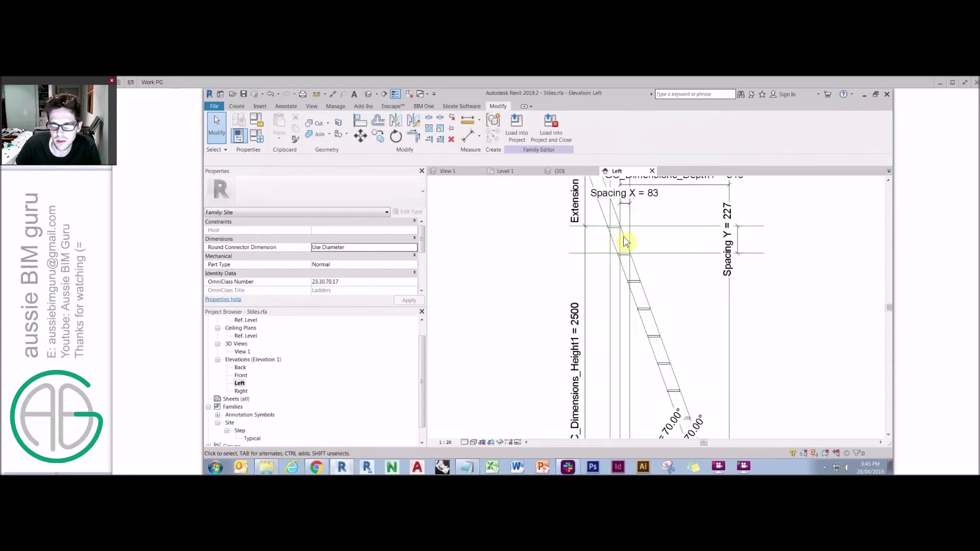
{"action": "middle_click_drag", "start_coordinate": [614, 232], "coordinate": [608, 225]}
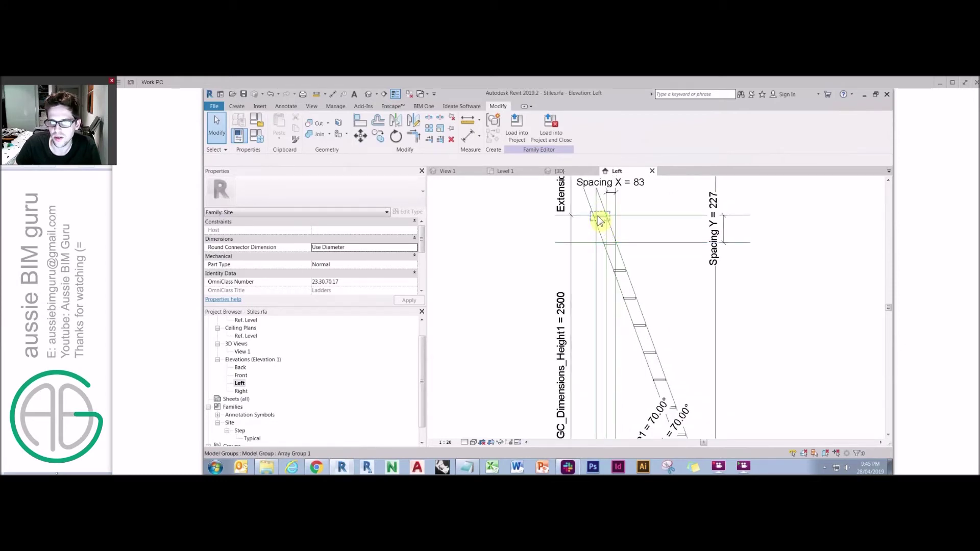
{"action": "middle_click_drag", "start_coordinate": [637, 261], "coordinate": [552, 173]}
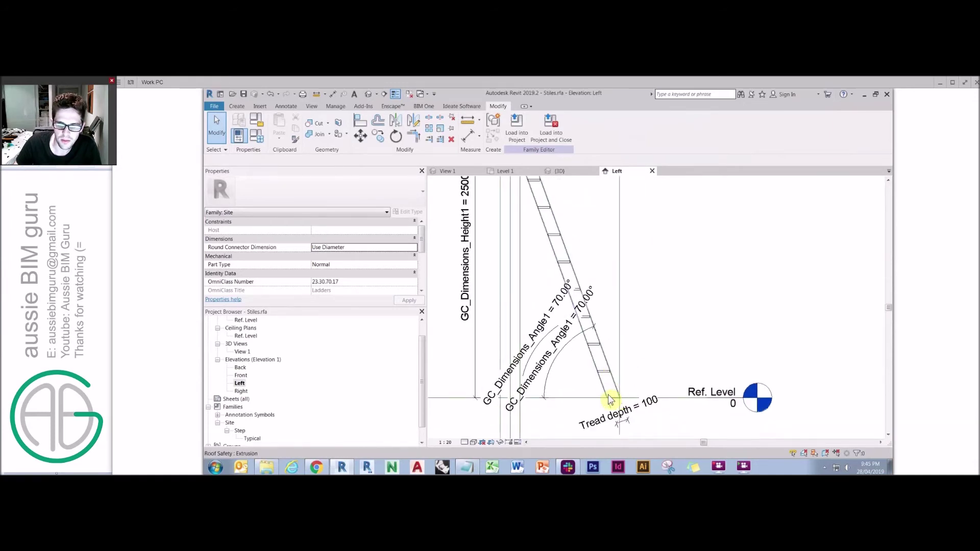
{"action": "scroll", "coordinate": [674, 350], "scroll_direction": "down", "scroll_amount": 2}
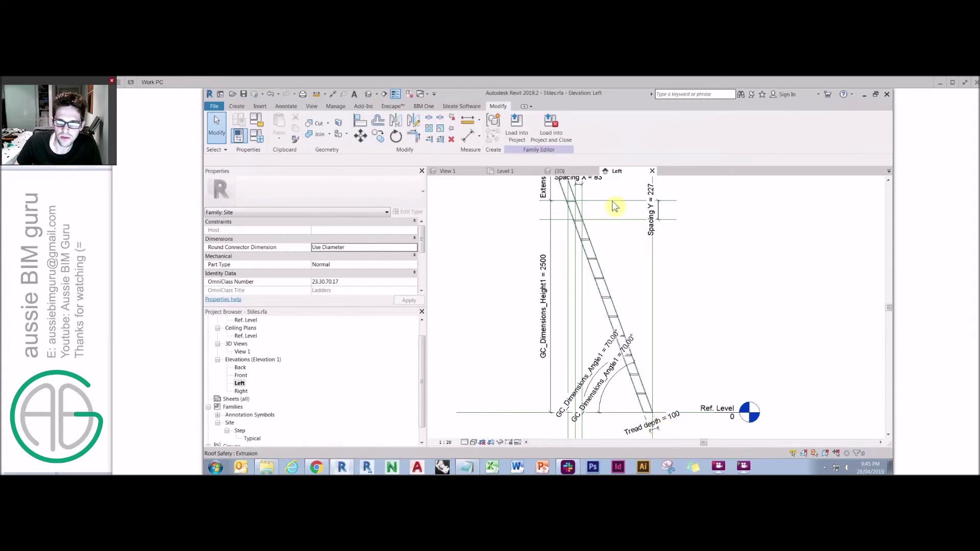
{"action": "left_click", "coordinate": [633, 283]}
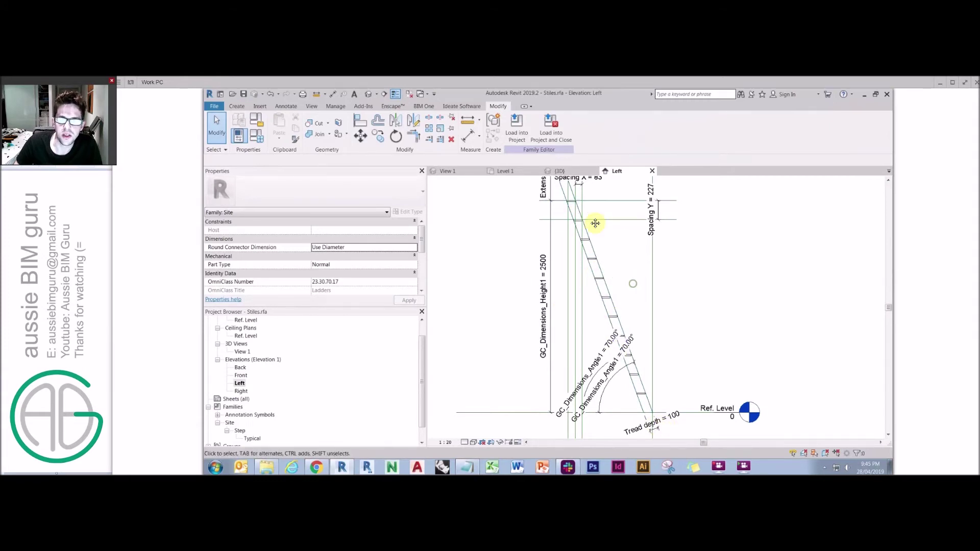
{"action": "middle_click_drag", "start_coordinate": [595, 223], "coordinate": [609, 260]}
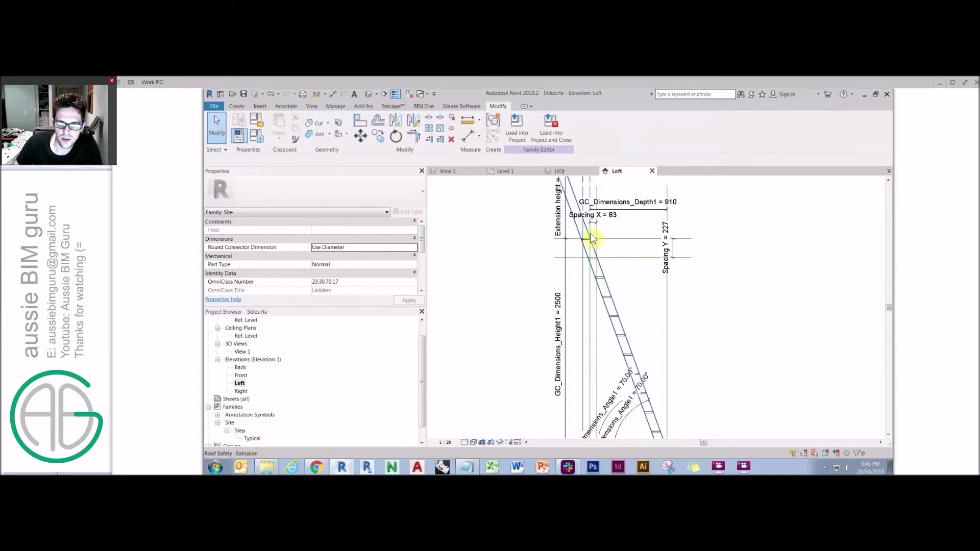
{"action": "scroll", "coordinate": [592, 238], "scroll_direction": "up", "scroll_amount": 3}
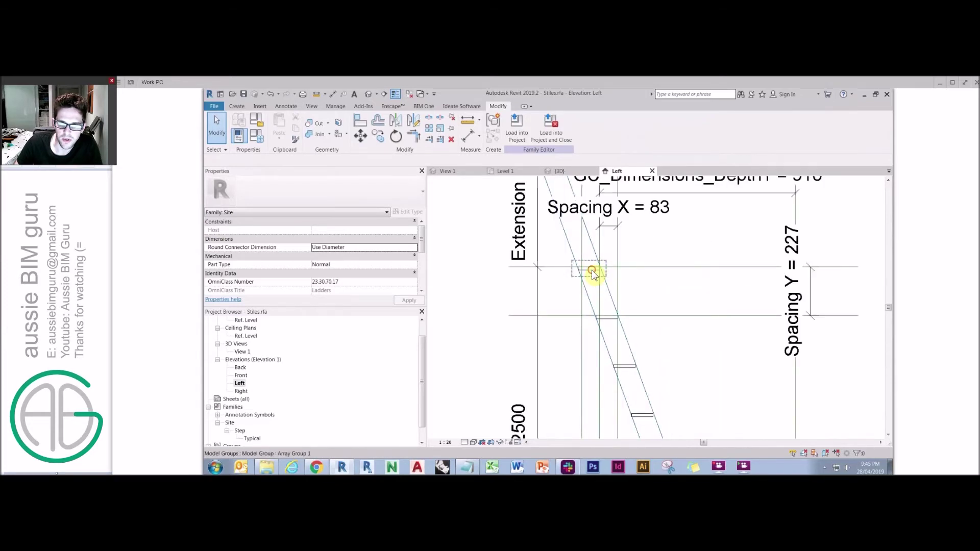
{"action": "left_click", "coordinate": [594, 274]}
{"action": "left_click", "coordinate": [634, 247]}
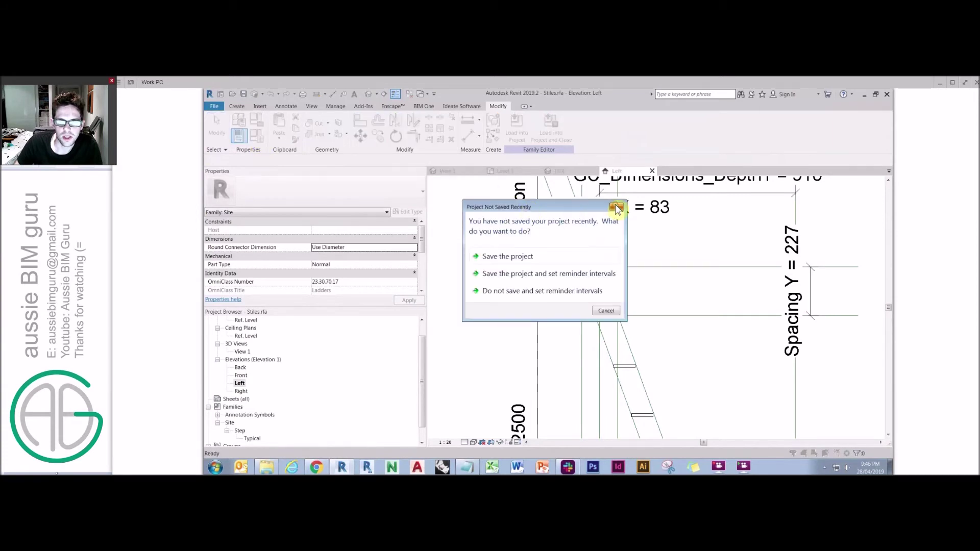
- Dismiss the save reminder, review the ladder's family type formulas and set Max tread height to 250
{"action": "left_click", "coordinate": [618, 208]}
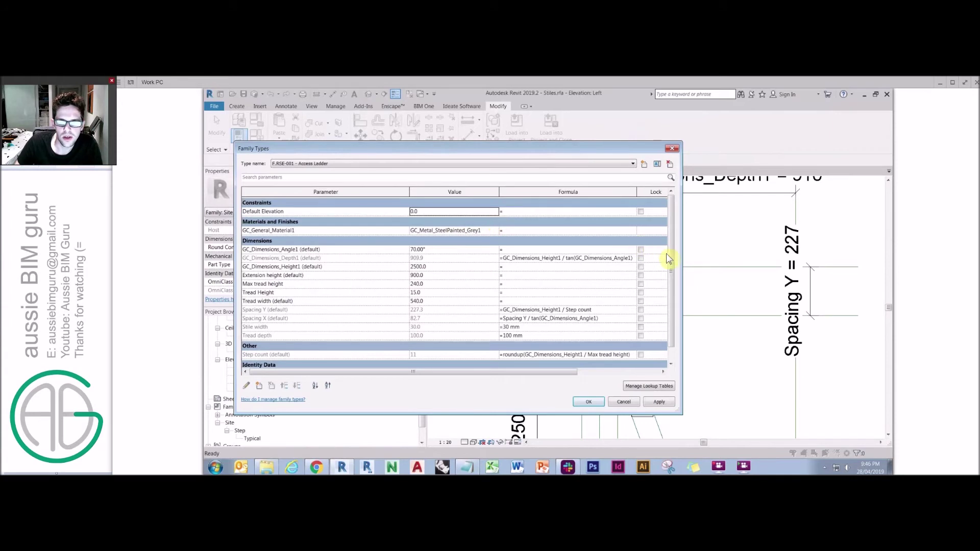
{"action": "scroll", "coordinate": [672, 314], "scroll_direction": "down", "scroll_amount": 2}
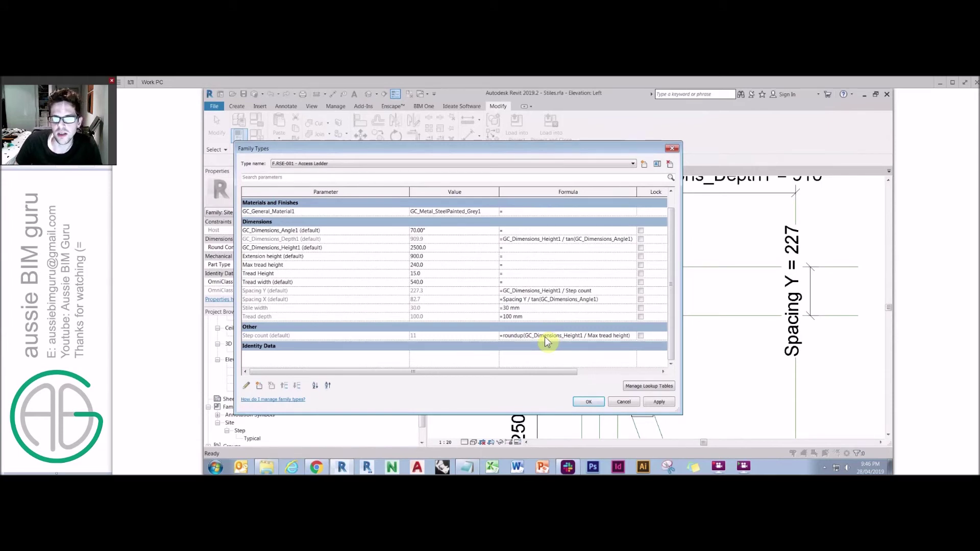
{"action": "left_click", "coordinate": [436, 265]}
{"action": "type", "text": "250"}
{"action": "left_click", "coordinate": [434, 257]}
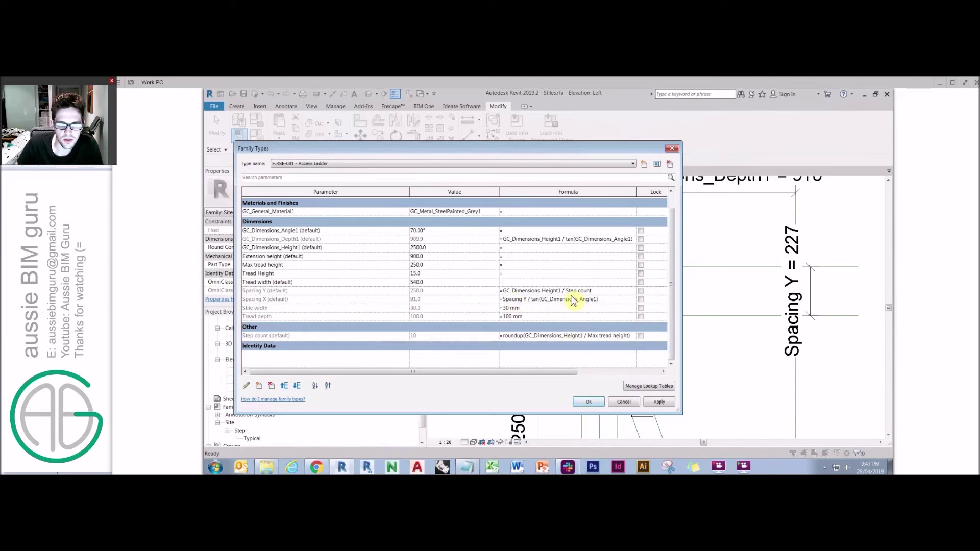
{"action": "left_click", "coordinate": [601, 404]}
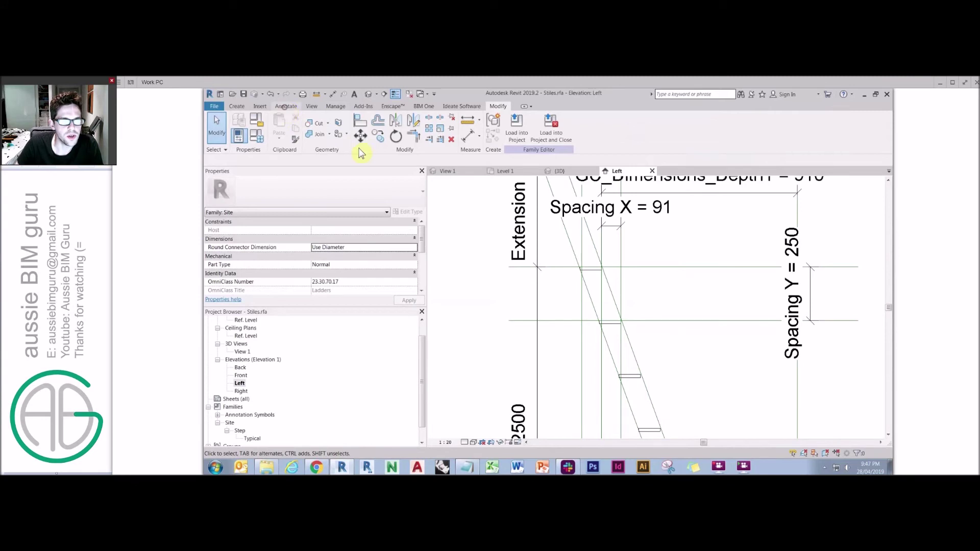
{"action": "left_click", "coordinate": [287, 106]}
{"action": "left_click", "coordinate": [350, 127]}
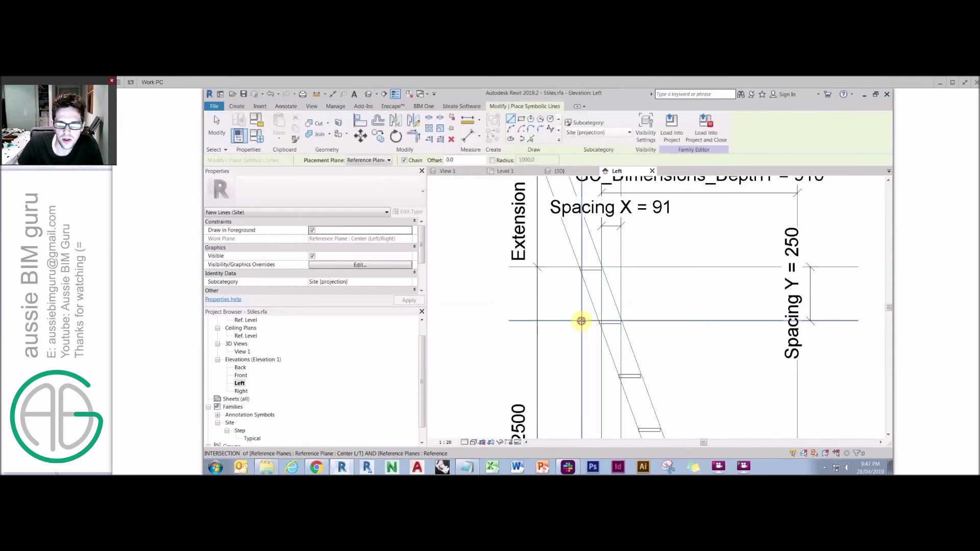
{"action": "left_click", "coordinate": [600, 322]}
{"action": "left_click", "coordinate": [579, 268]}
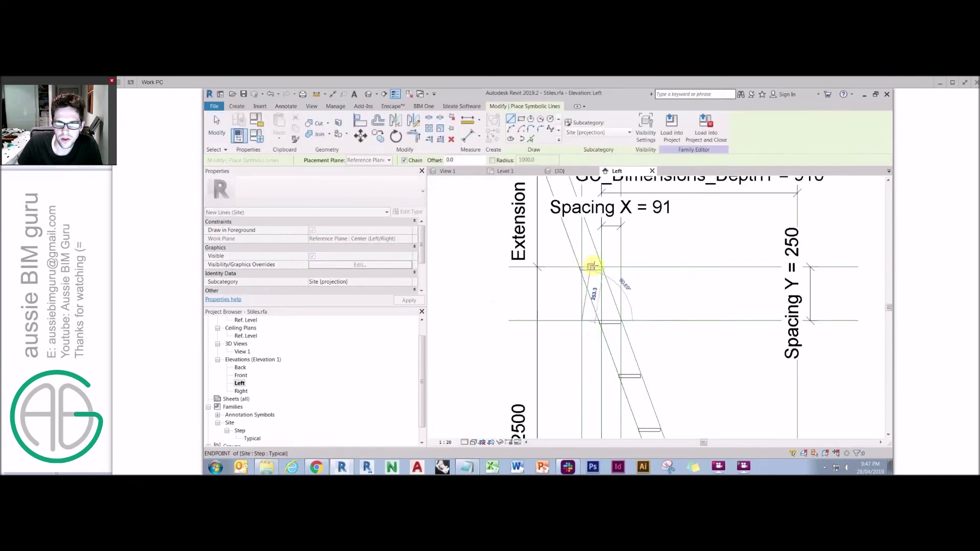
{"action": "left_click", "coordinate": [601, 321]}
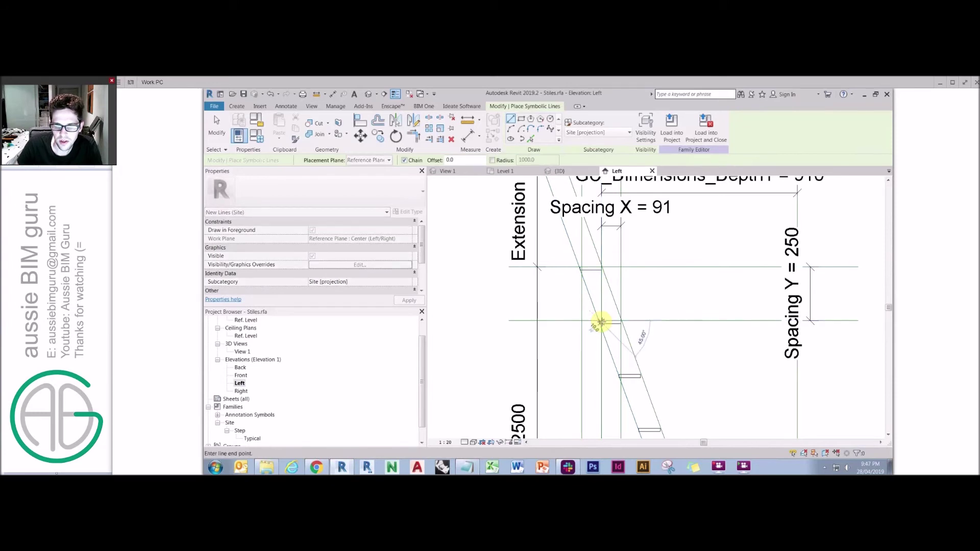
{"action": "left_click", "coordinate": [602, 321]}
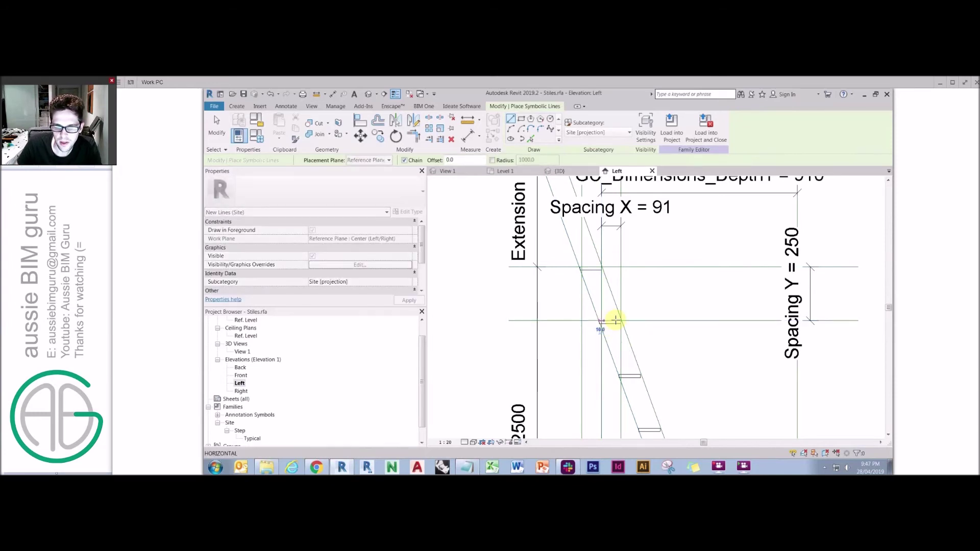
{"action": "left_click", "coordinate": [621, 321]}
{"action": "left_click", "coordinate": [602, 267]}
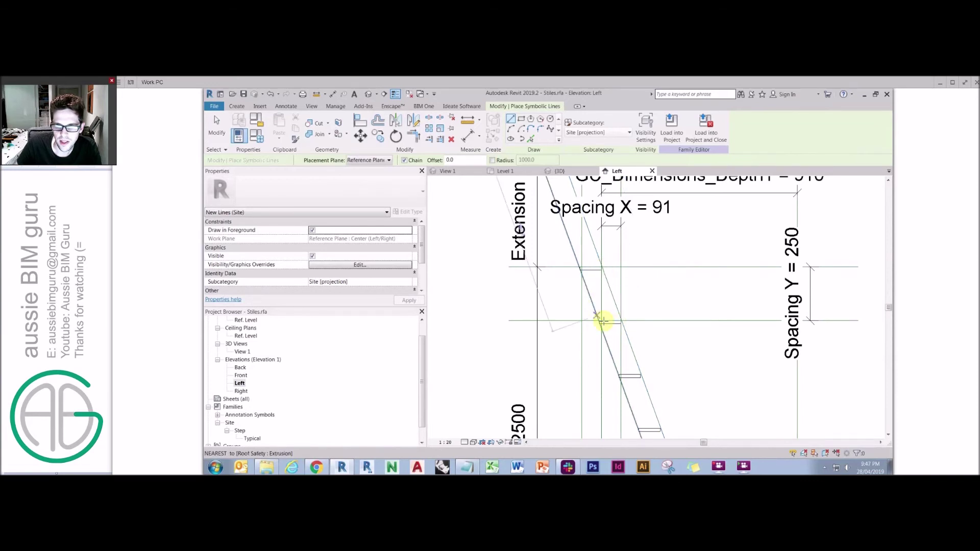
{"action": "key", "text": "Escape"}
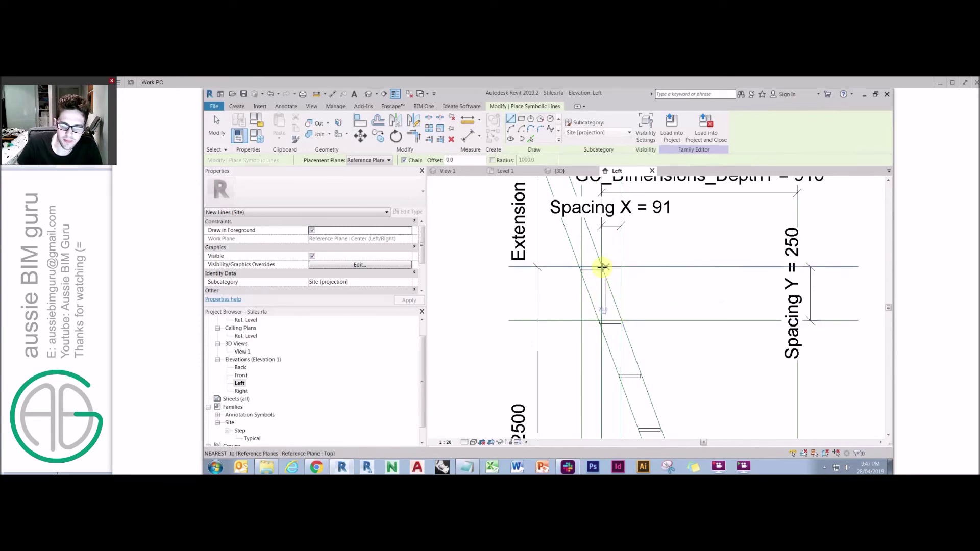
- Set GC_Dimensions_Angle1 to 60° in the ladder's family types and inspect the updated Left elevation
{"action": "left_click", "coordinate": [258, 137]}
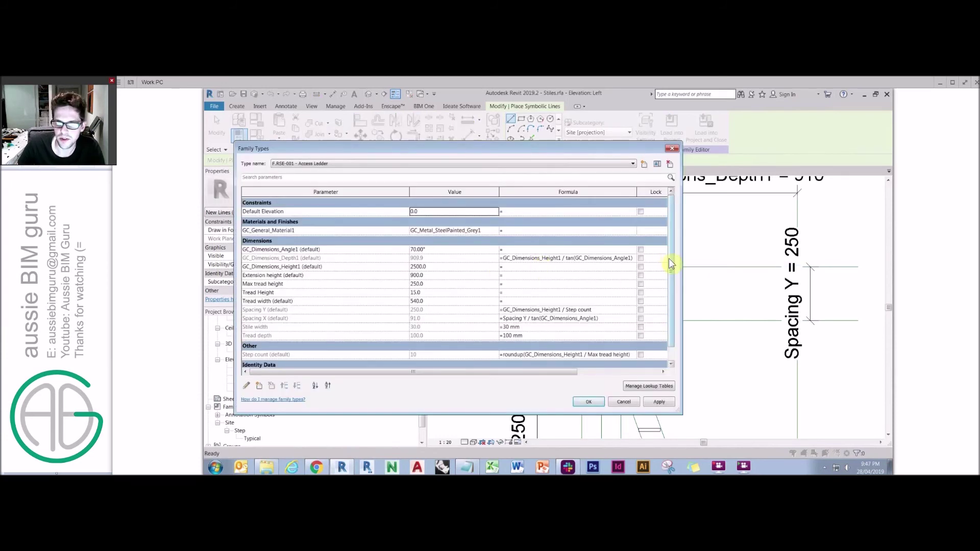
{"action": "scroll", "coordinate": [671, 268], "scroll_direction": "down", "scroll_amount": 2}
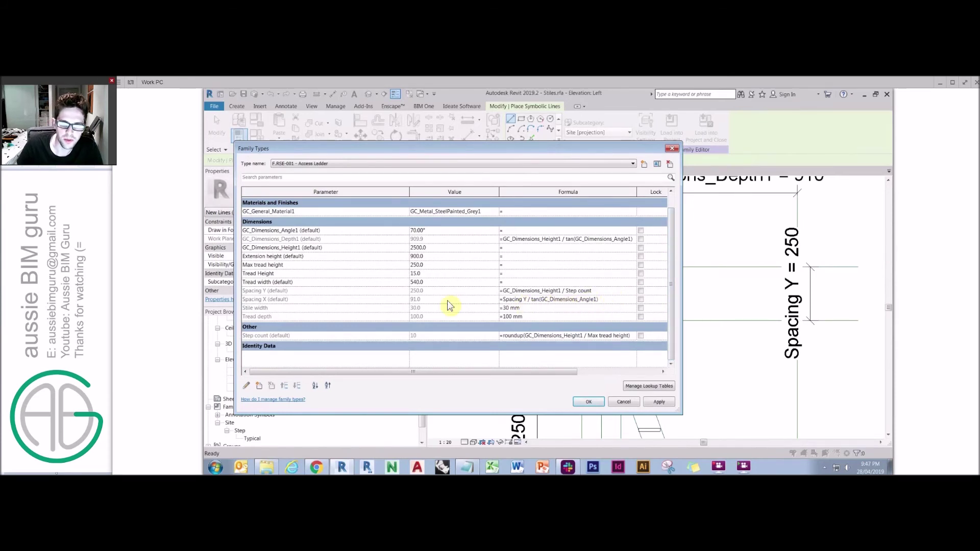
{"action": "left_click", "coordinate": [440, 232]}
{"action": "left_click", "coordinate": [595, 402]}
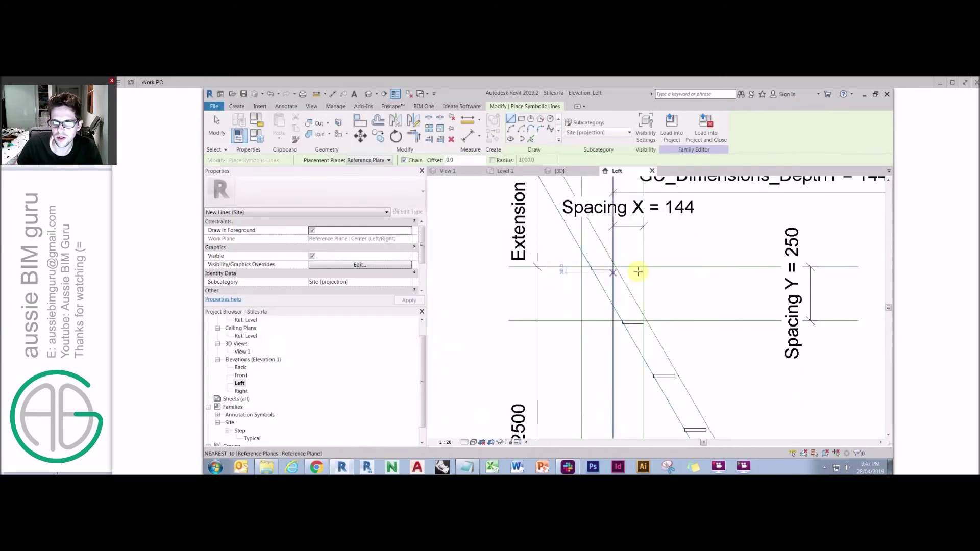
{"action": "scroll", "coordinate": [646, 277], "scroll_direction": "down", "scroll_amount": 2}
{"action": "scroll", "coordinate": [634, 296], "scroll_direction": "down", "scroll_amount": 2}
{"action": "middle_click_drag", "start_coordinate": [648, 328], "coordinate": [604, 345]}
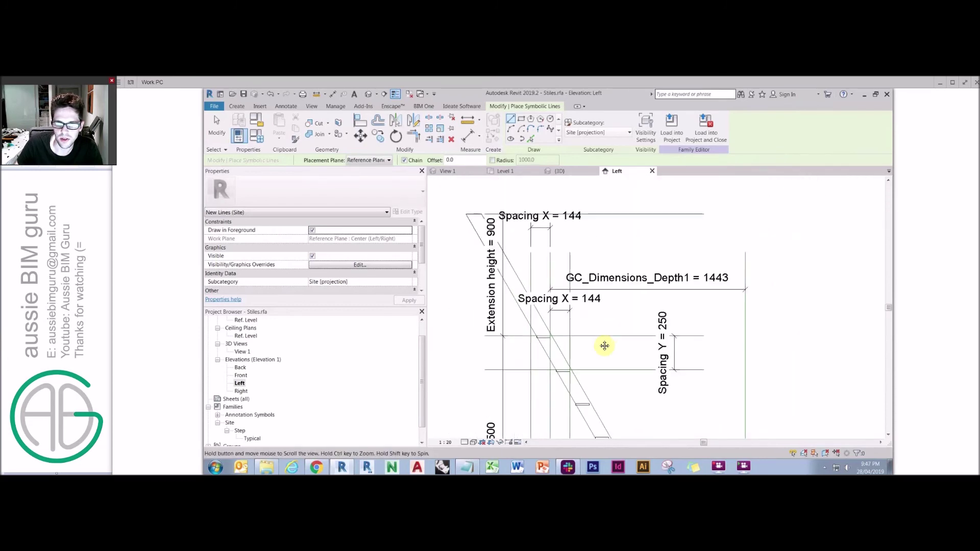
- Review the ladder's spacing, depth and step count formulas in the family types, and end the symbolic line command
{"action": "left_click", "coordinate": [257, 136]}
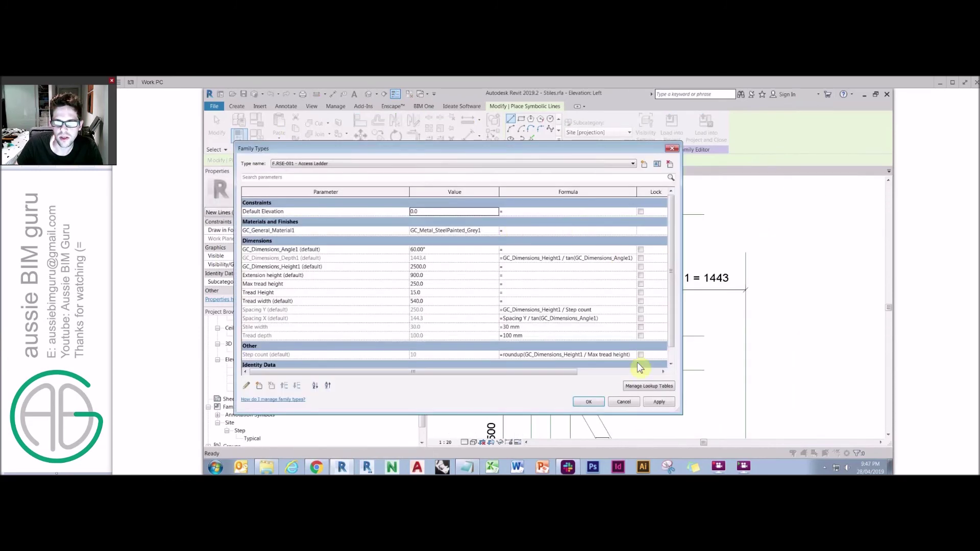
{"action": "left_click", "coordinate": [590, 402]}
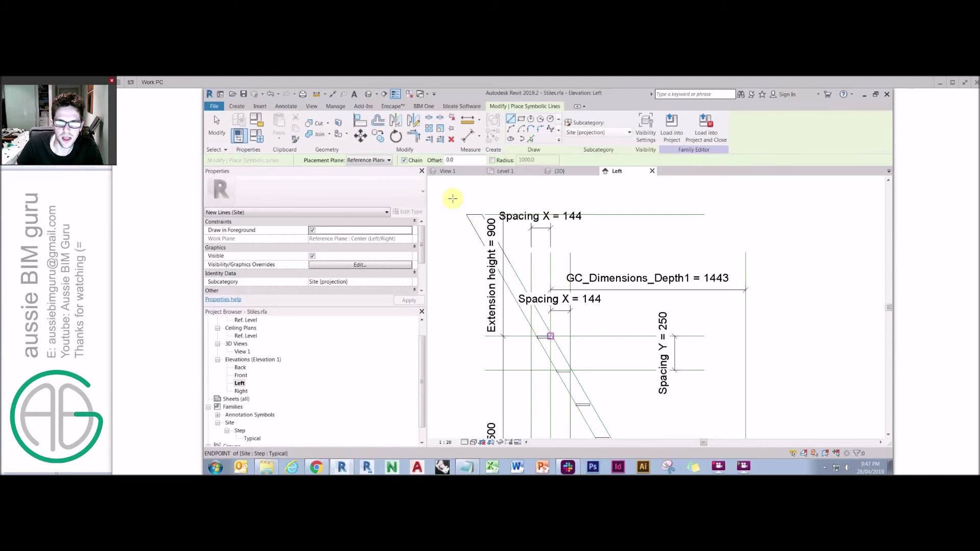
{"action": "key", "text": "Escape"}
{"action": "key", "text": "Escape"}
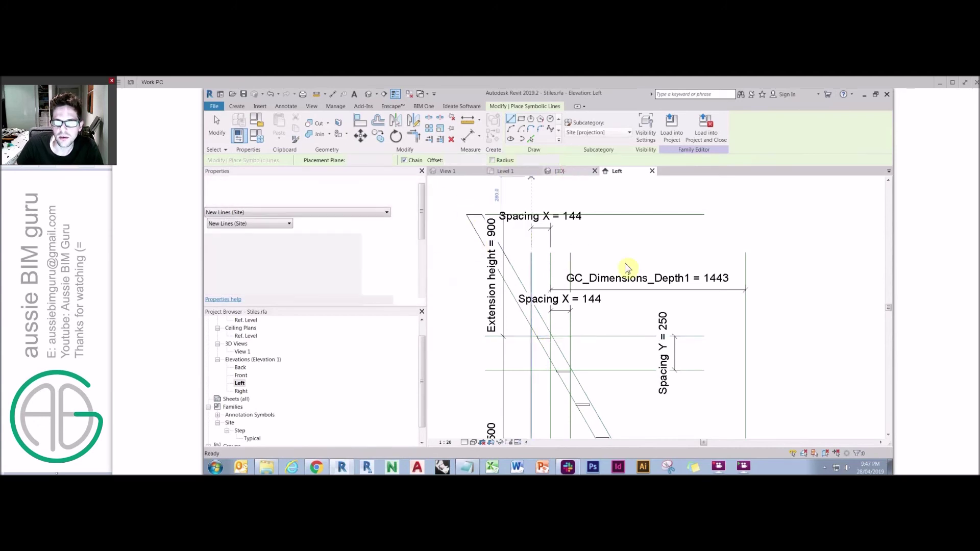
- Select the access ladder in Project4's 3D view and set its GC_Dimensions_Angle1 to 50°, followed by 45°
{"action": "key", "text": "ctrl+Tab"}
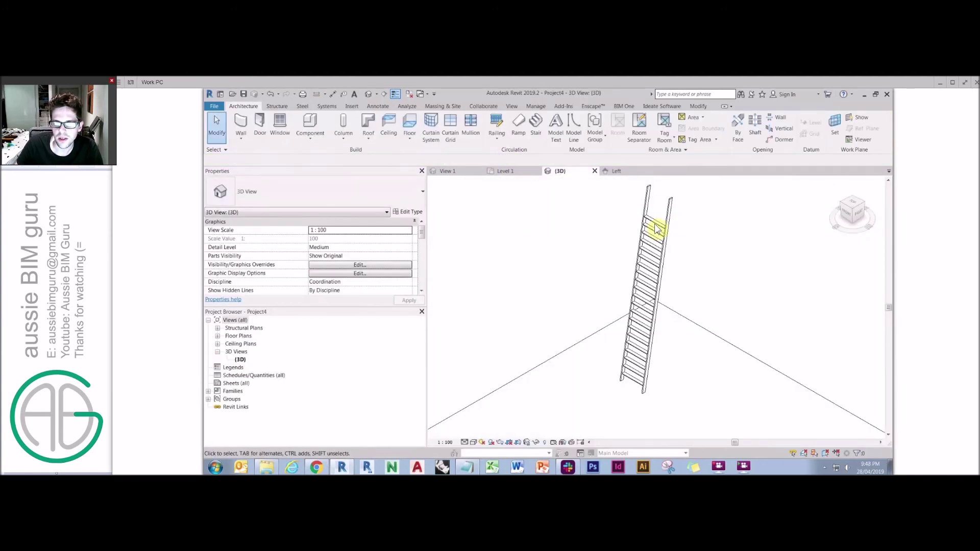
{"action": "left_click", "coordinate": [655, 229]}
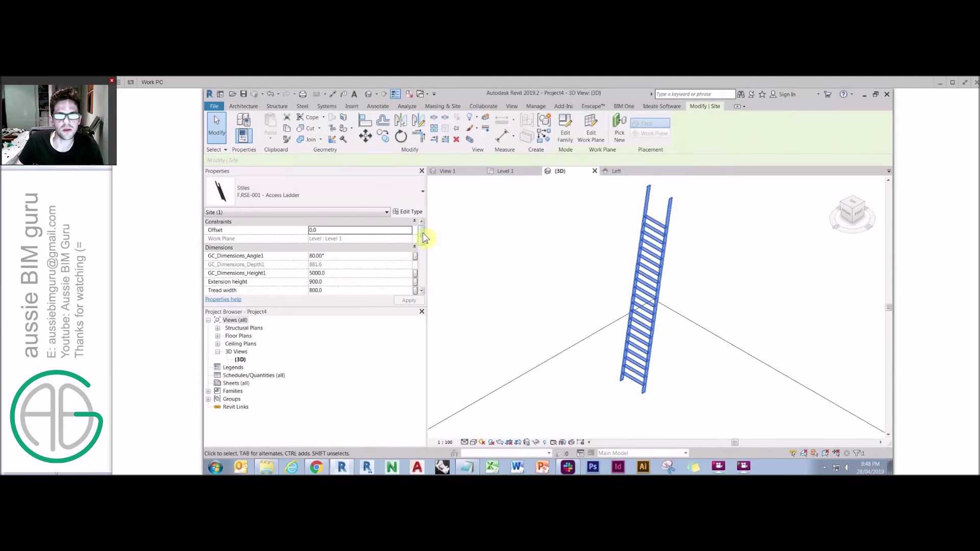
{"action": "left_click", "coordinate": [335, 259]}
{"action": "type", "text": "50"}
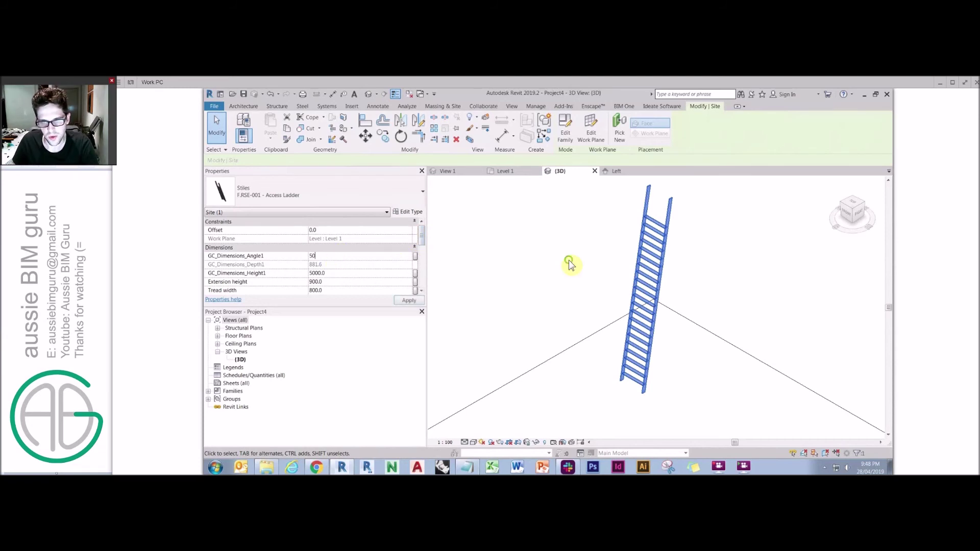
{"action": "left_click", "coordinate": [373, 259]}
{"action": "type", "text": "45"}
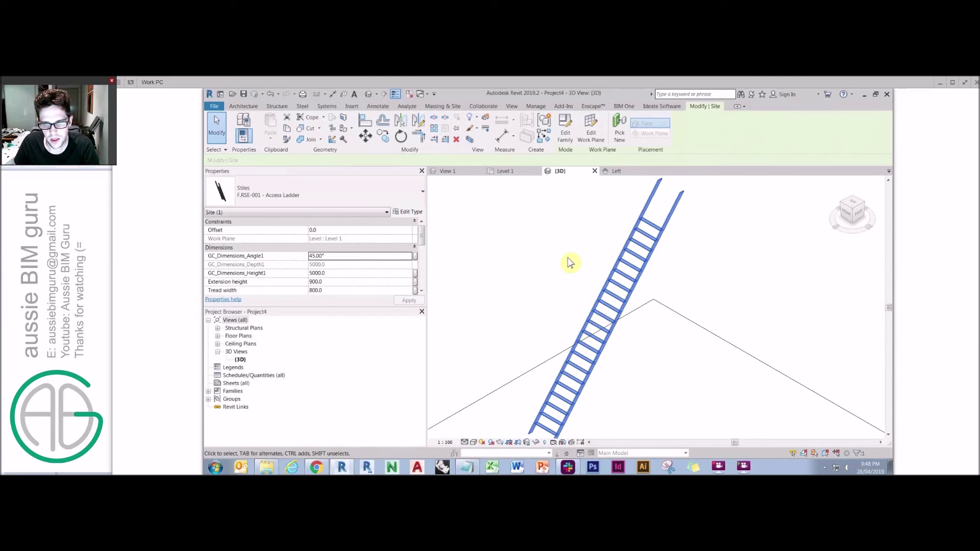
- Set the access ladder's GC_Dimensions_Angle1 to 80° and GC_Dimensions_Height1 to 3000, and review its remaining properties
{"action": "left_click", "coordinate": [357, 259]}
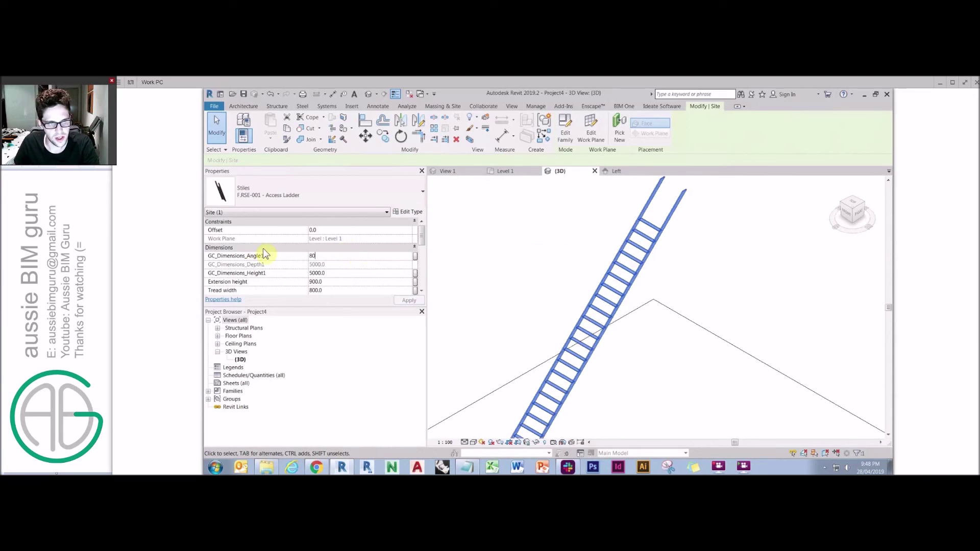
{"action": "left_click", "coordinate": [336, 274]}
{"action": "type", "text": "3000"}
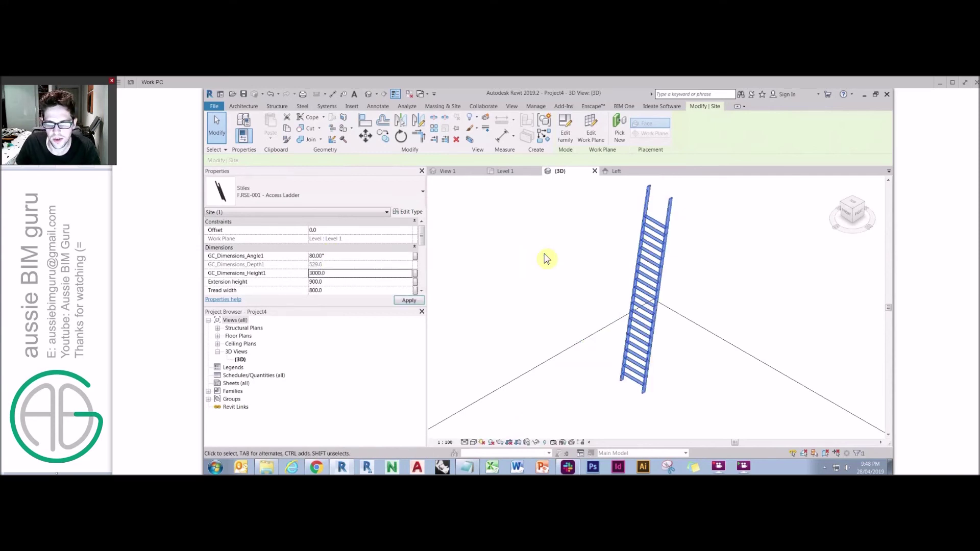
{"action": "left_click", "coordinate": [549, 253]}
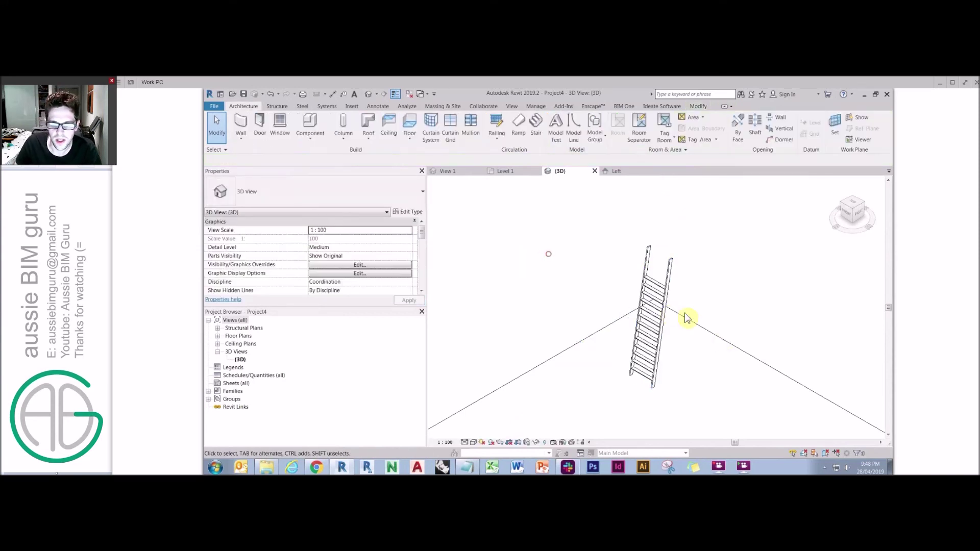
{"action": "left_click", "coordinate": [663, 276]}
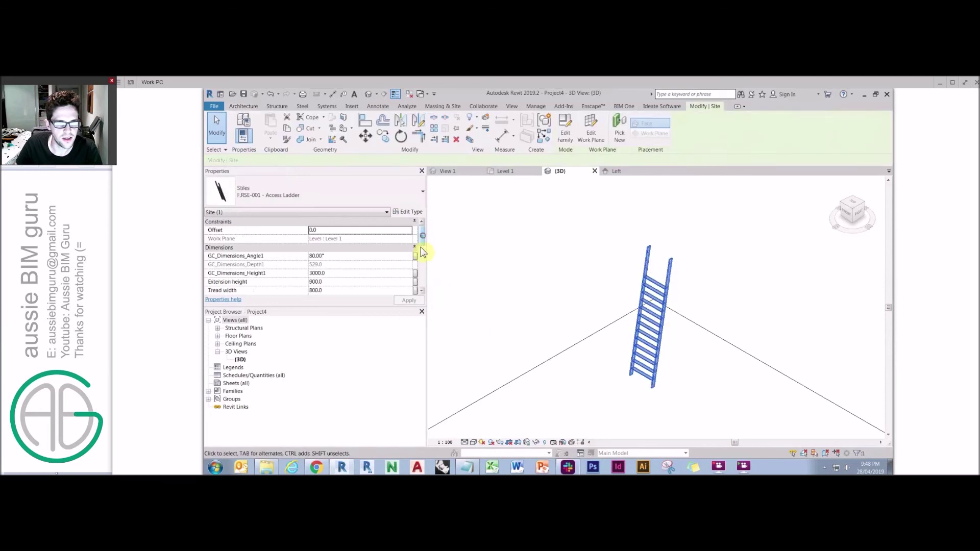
{"action": "scroll", "coordinate": [422, 252], "scroll_direction": "down", "scroll_amount": 3}
{"action": "left_click", "coordinate": [629, 284]}
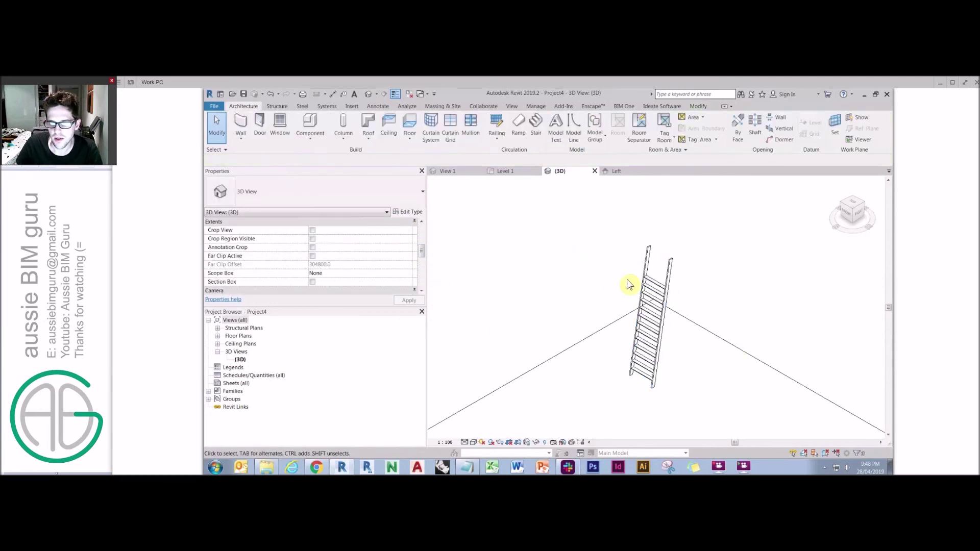
- Return to the Stiles family's Left elevation and examine the ladder's treads, spacing dimensions and angle constraints
{"action": "left_click", "coordinate": [621, 171]}
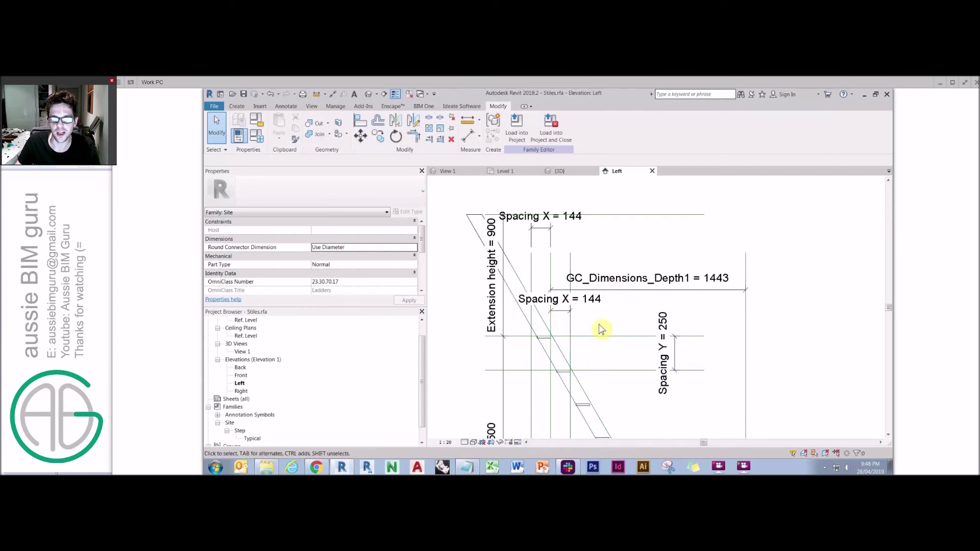
{"action": "scroll", "coordinate": [610, 312], "scroll_direction": "down", "scroll_amount": 1}
{"action": "middle_click_drag", "start_coordinate": [620, 320], "coordinate": [596, 272]}
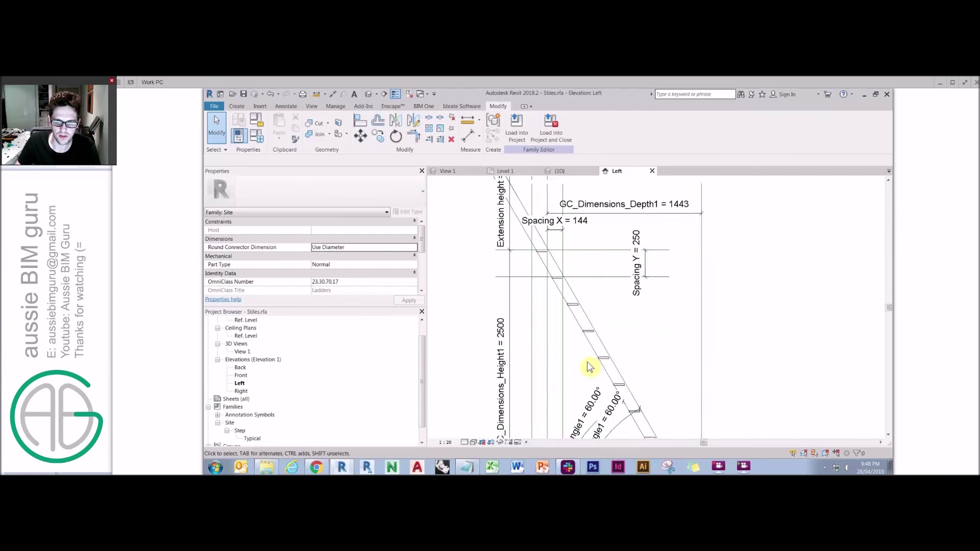
{"action": "middle_click_drag", "start_coordinate": [629, 332], "coordinate": [603, 291]}
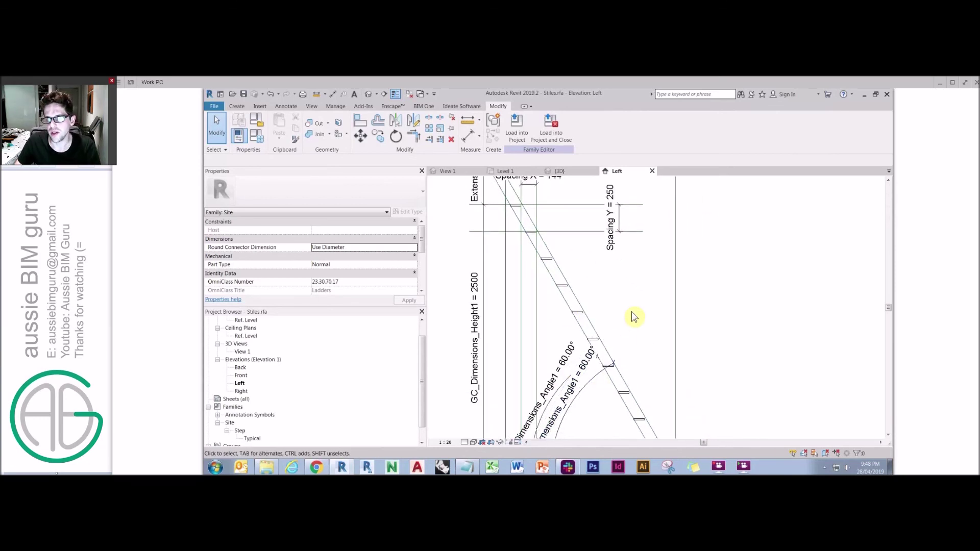
{"action": "middle_click_drag", "start_coordinate": [580, 209], "coordinate": [595, 244]}
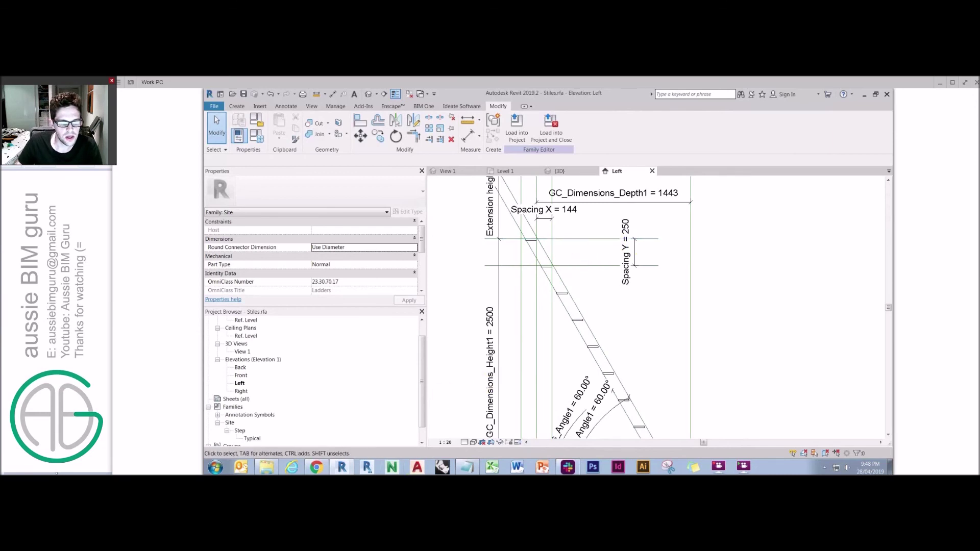
- Switch to the presentation in Adobe Acrobat Pro and advance past the Applications slide to the Practice slide
{"action": "left_click", "coordinate": [417, 466]}
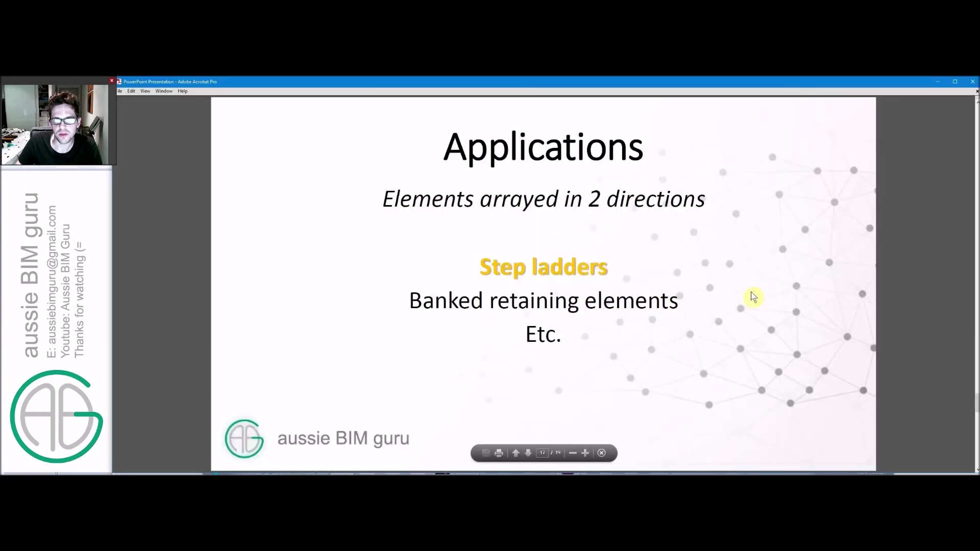
{"action": "left_click", "coordinate": [754, 297]}
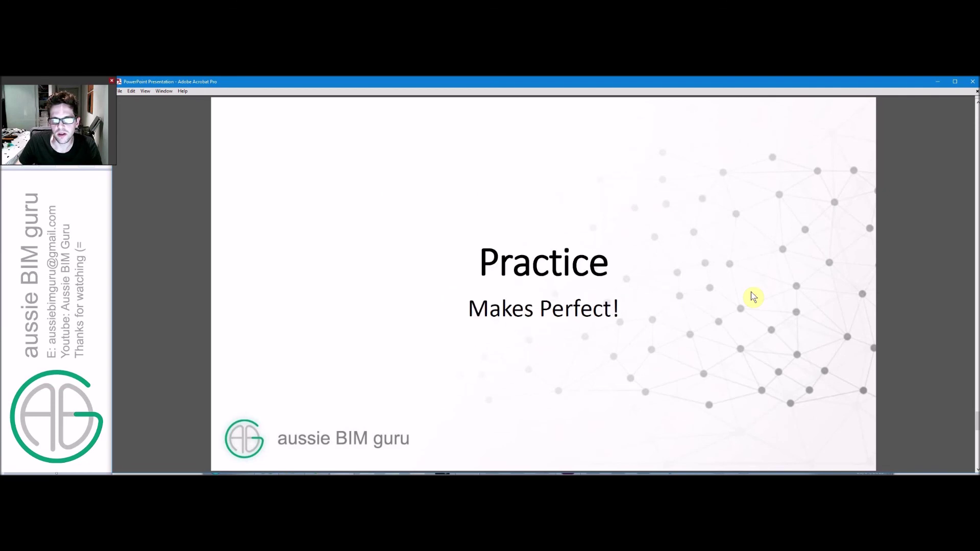